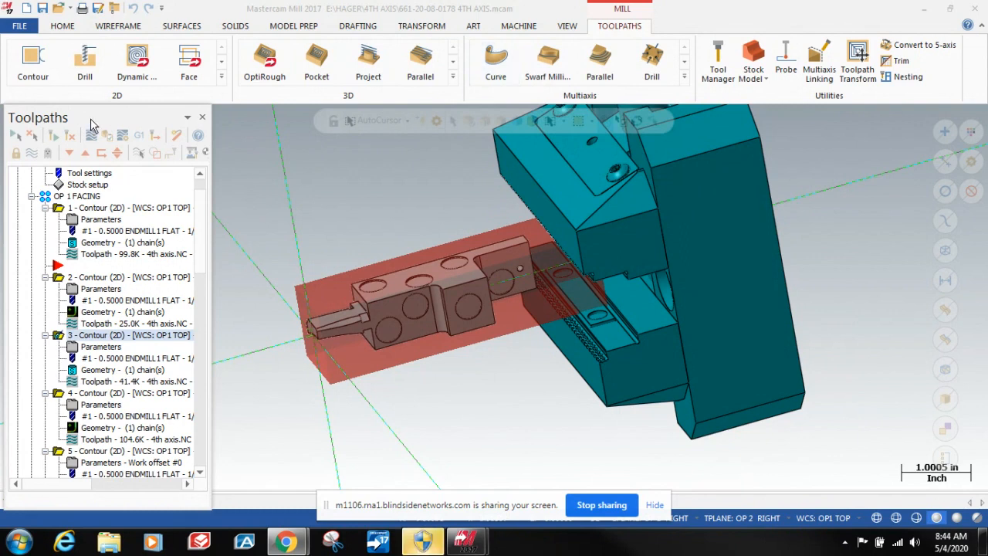
Enlarge the floating Toolpaths panel until the full operation names are readable, with the start of the operation tree in view.
{"action": "left_click_drag", "start_coordinate": [91, 125], "coordinate": [307, 71]}
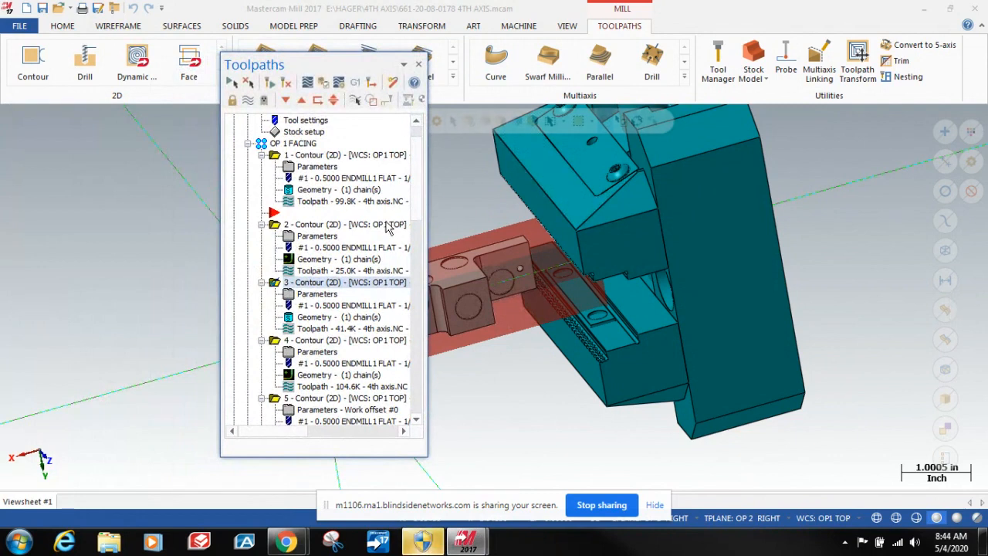
{"action": "left_click_drag", "start_coordinate": [427, 230], "coordinate": [644, 229]}
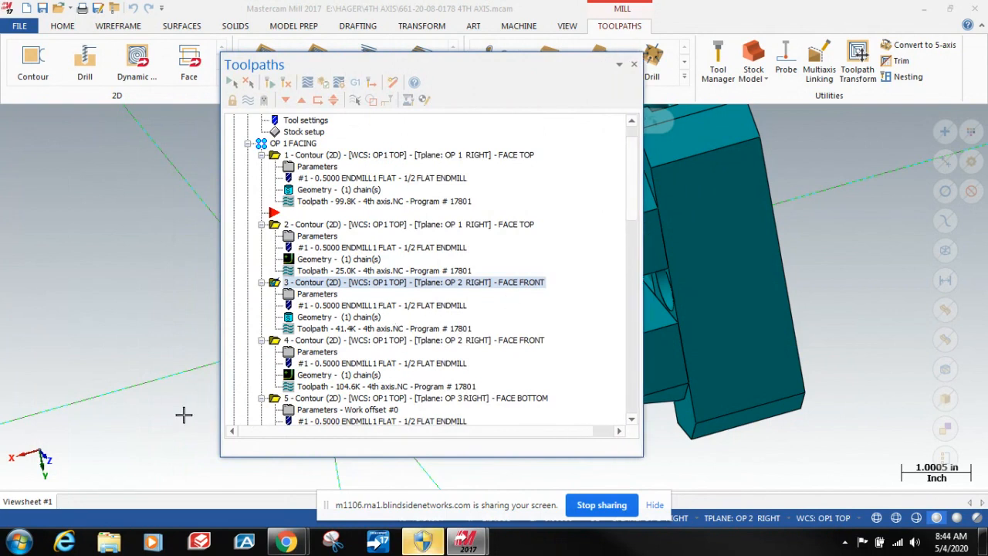
{"action": "left_click_drag", "start_coordinate": [276, 458], "coordinate": [274, 496]}
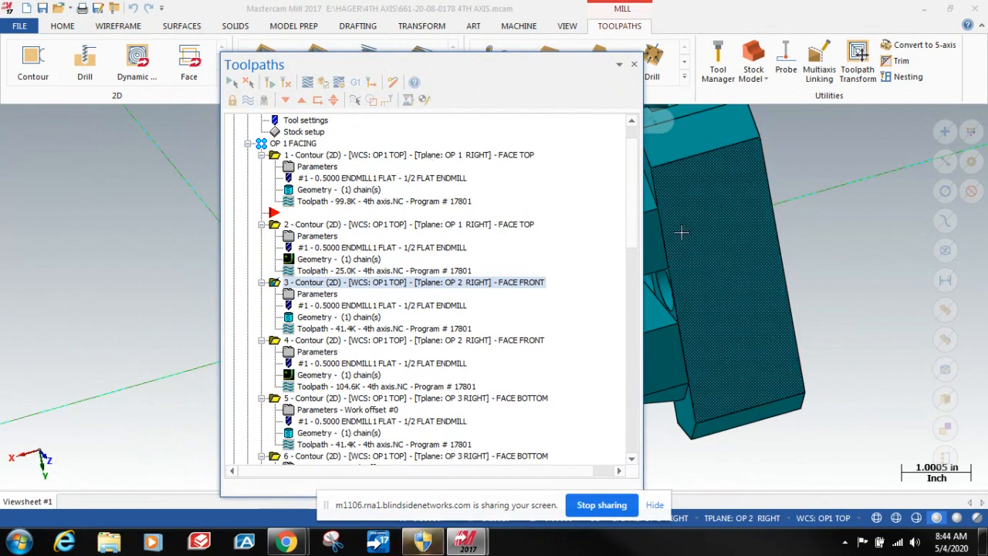
{"action": "left_click", "coordinate": [631, 125]}
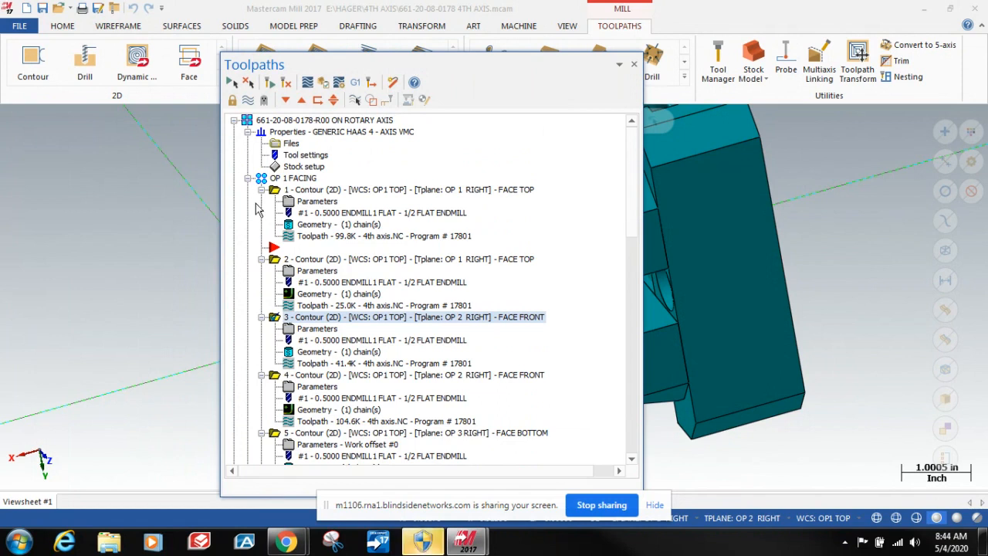
Collapse the machine Properties and the toolpath groups OP 1 FACING through OP 8 TOP DEEP POCKET.
{"action": "left_click", "coordinate": [248, 178]}
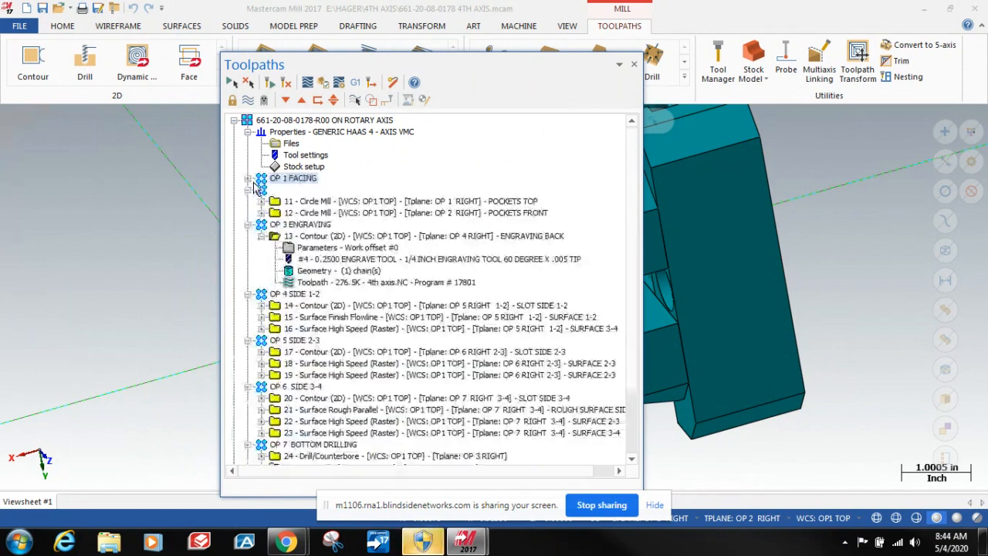
{"action": "left_click", "coordinate": [248, 132]}
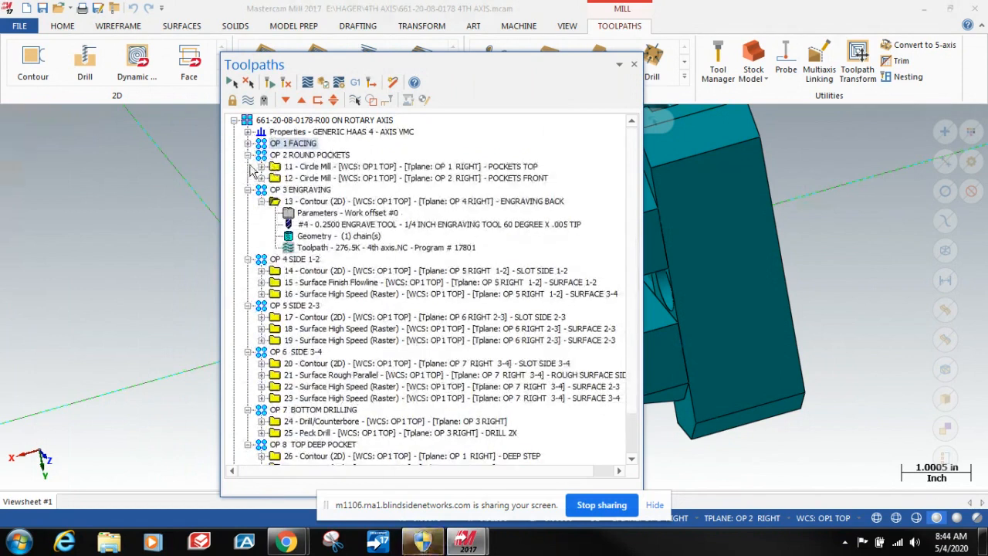
{"action": "left_click", "coordinate": [249, 155]}
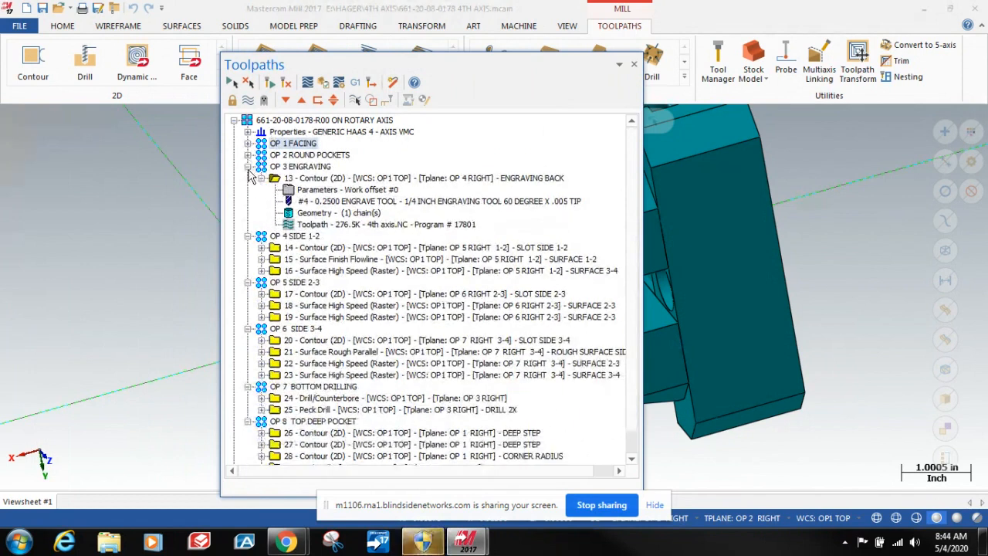
{"action": "left_click", "coordinate": [248, 167]}
{"action": "left_click", "coordinate": [249, 179]}
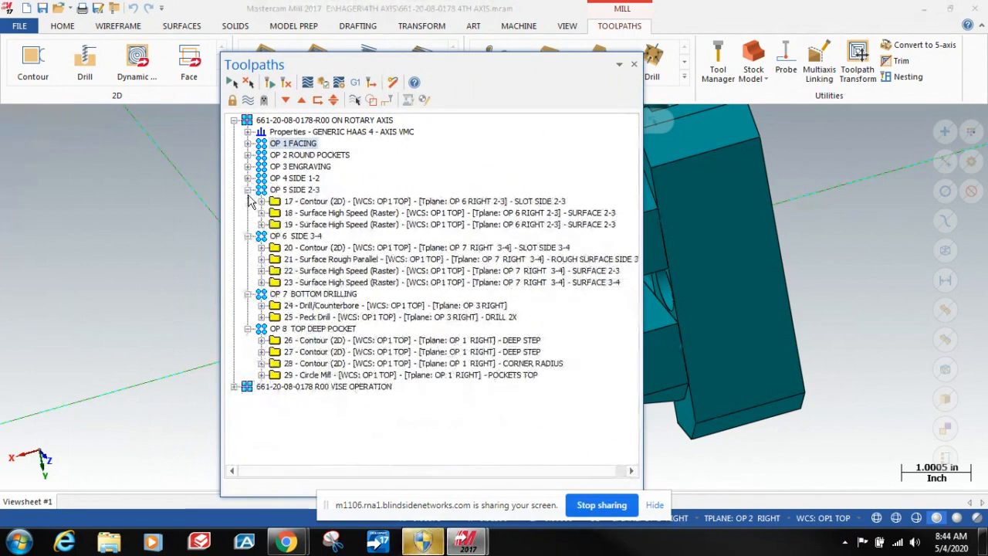
{"action": "left_click", "coordinate": [248, 190]}
{"action": "left_click", "coordinate": [249, 202]}
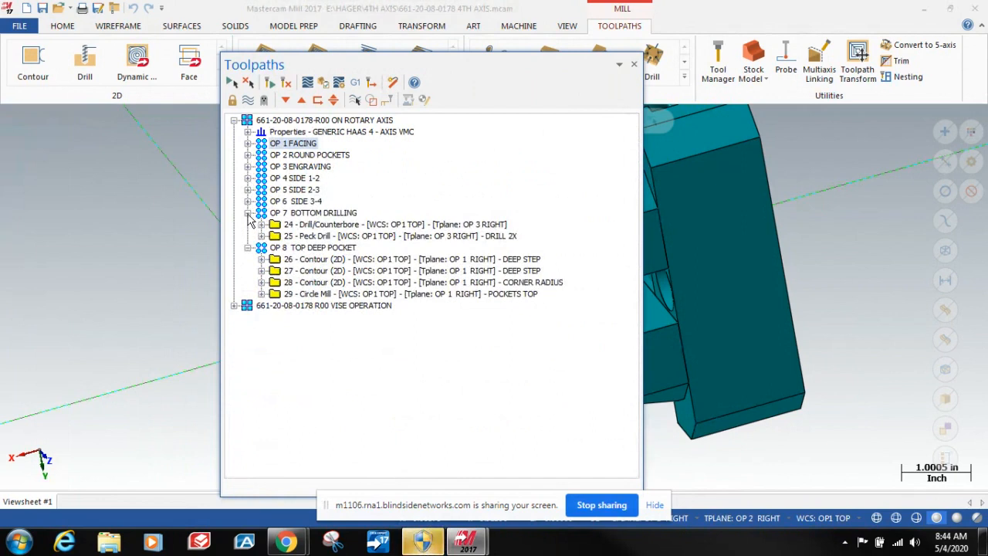
{"action": "left_click", "coordinate": [248, 213]}
{"action": "left_click", "coordinate": [248, 225]}
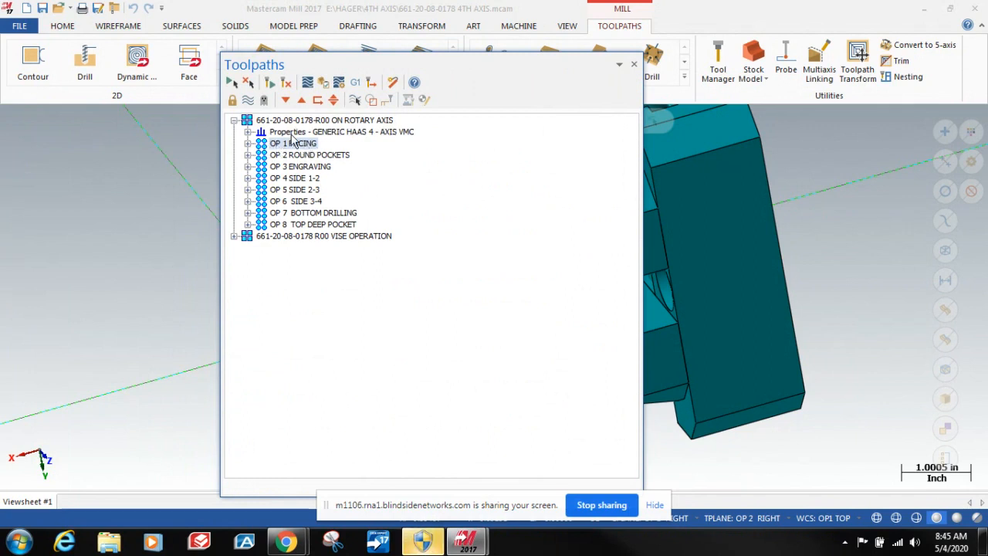
Expand the machine Properties and the OP 1 FACING group, and review its contour operations.
{"action": "left_click", "coordinate": [247, 132]}
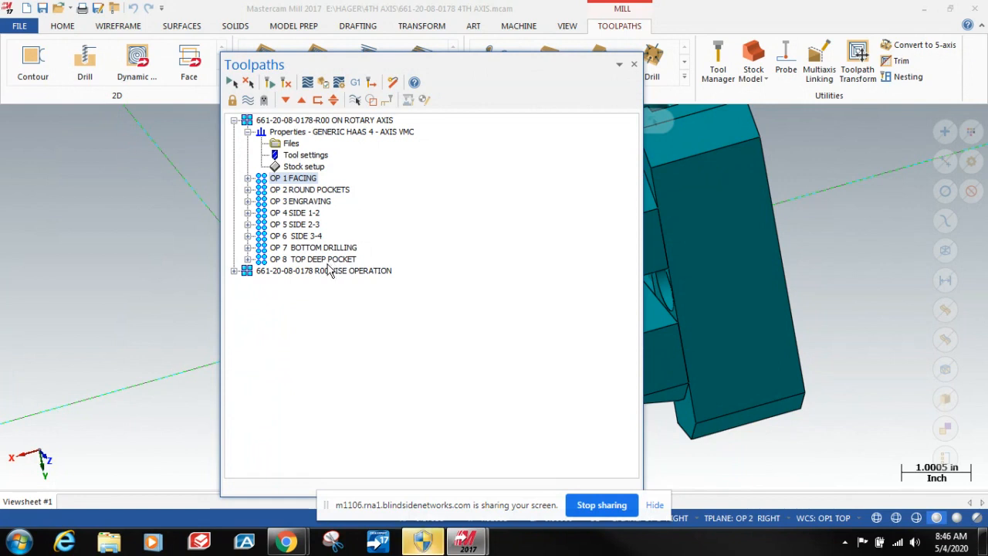
{"action": "left_click", "coordinate": [247, 178]}
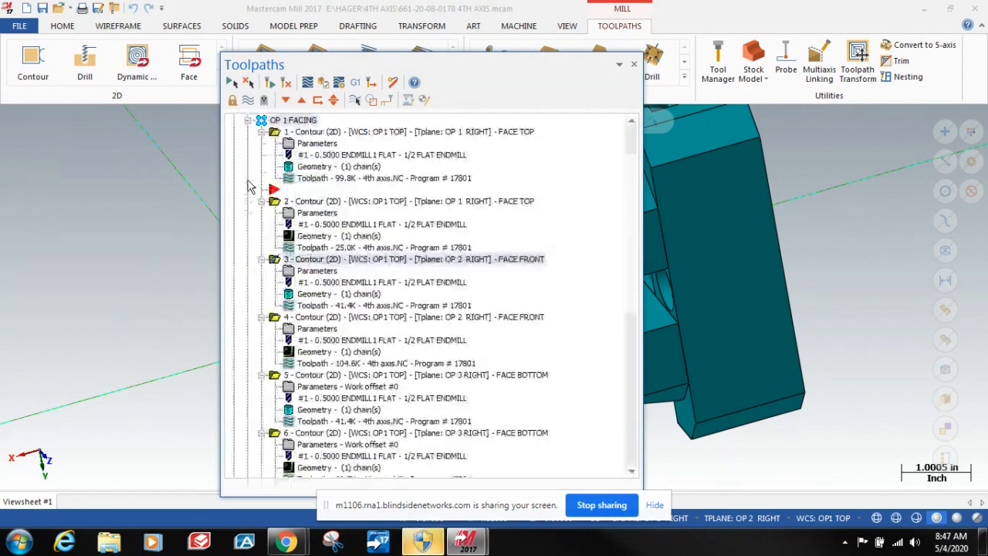
{"action": "scroll", "coordinate": [399, 297], "scroll_direction": "up", "scroll_amount": 2}
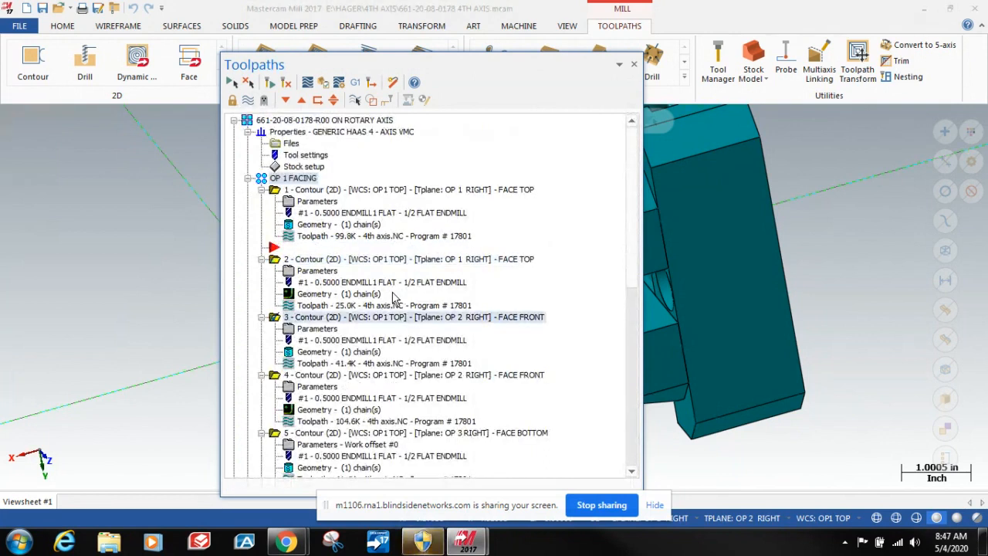
{"action": "scroll", "coordinate": [393, 298], "scroll_direction": "down", "scroll_amount": 1}
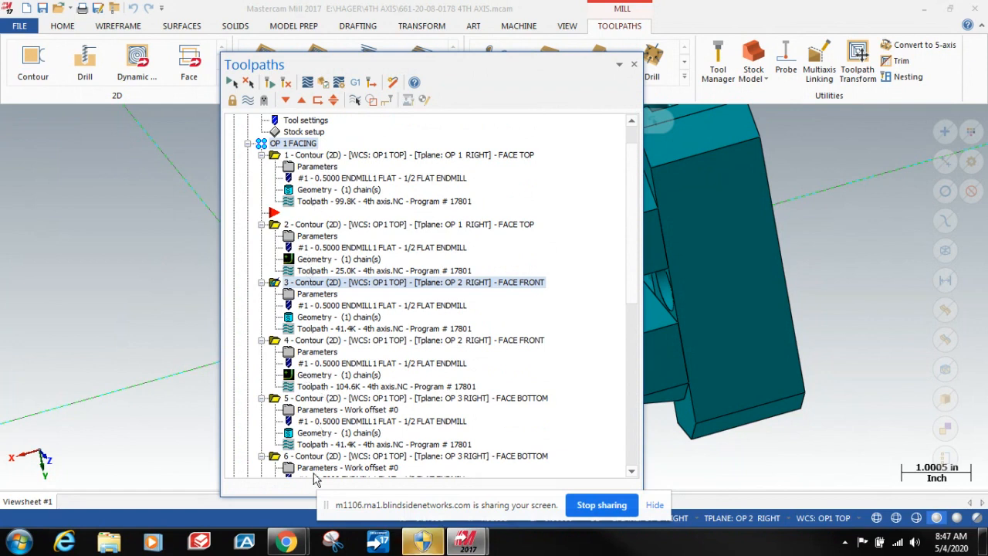
{"action": "scroll", "coordinate": [339, 430], "scroll_direction": "down", "scroll_amount": 3}
{"action": "scroll", "coordinate": [339, 430], "scroll_direction": "down", "scroll_amount": 7}
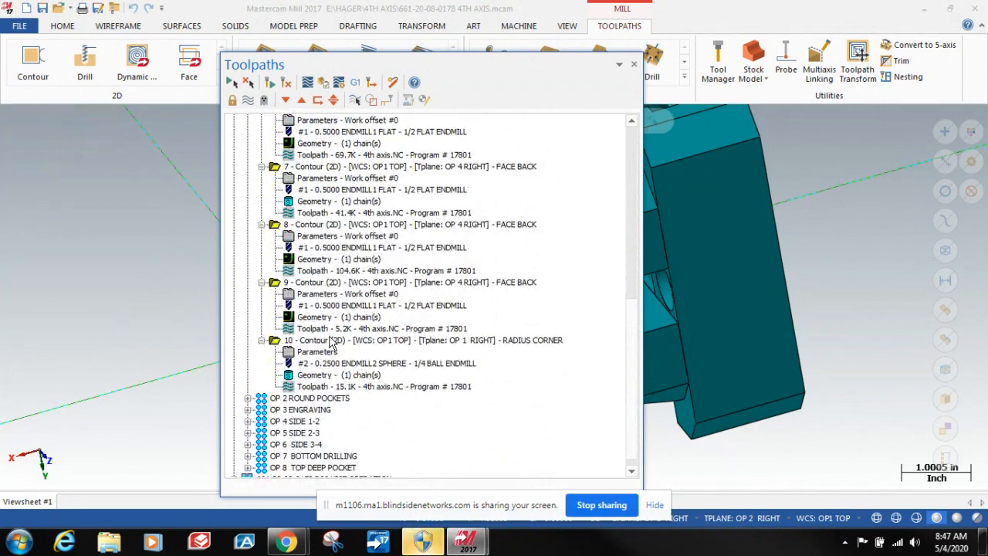
{"action": "scroll", "coordinate": [332, 344], "scroll_direction": "down", "scroll_amount": 1}
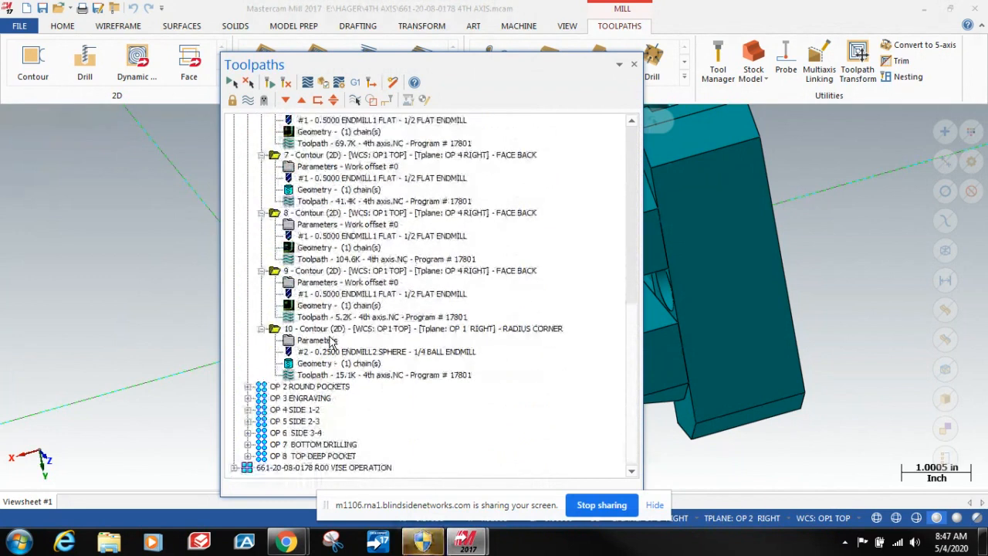
Expand the OP 2 ROUND POCKETS group, and review its circle mill operations along with the facing operations.
{"action": "left_click", "coordinate": [248, 386]}
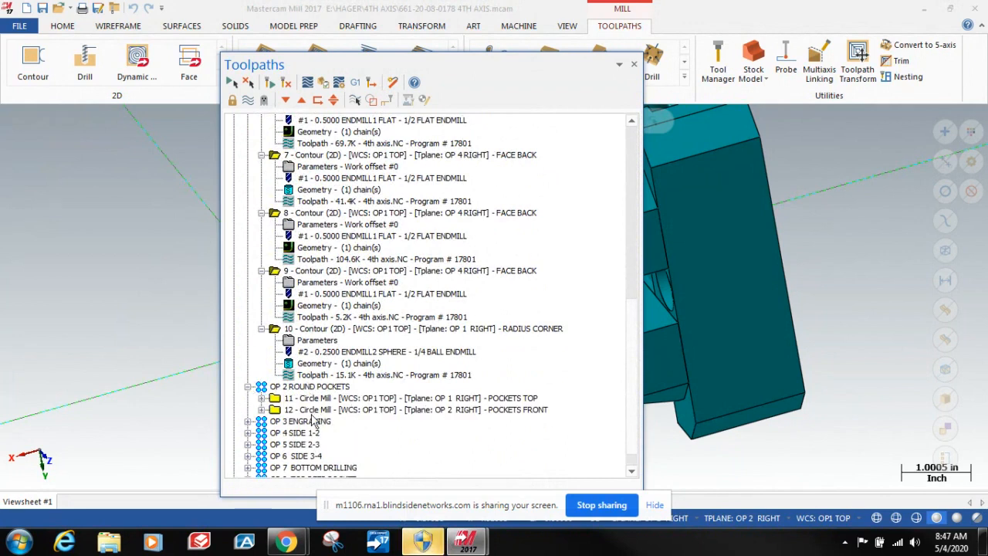
{"action": "scroll", "coordinate": [322, 398], "scroll_direction": "up", "scroll_amount": 10}
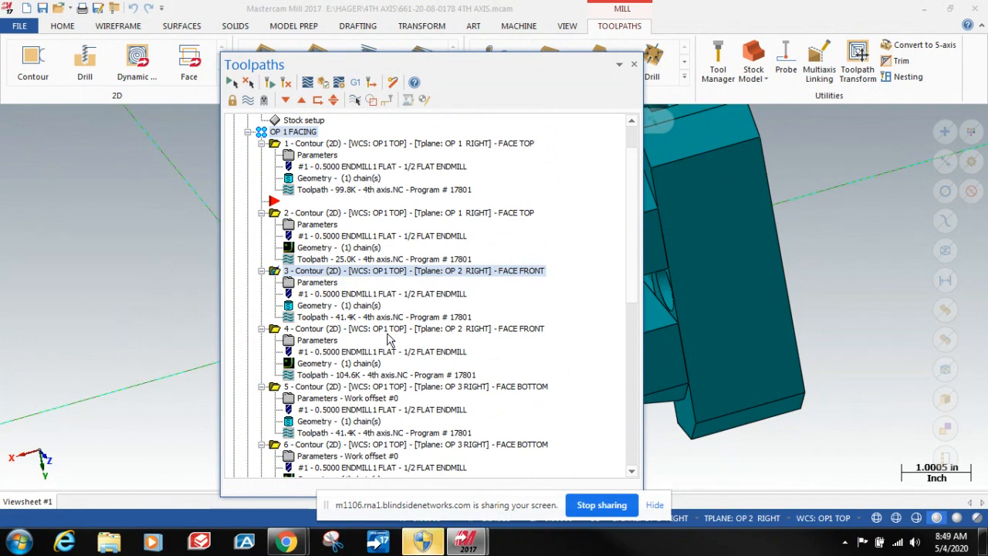
{"action": "scroll", "coordinate": [390, 339], "scroll_direction": "down", "scroll_amount": 5}
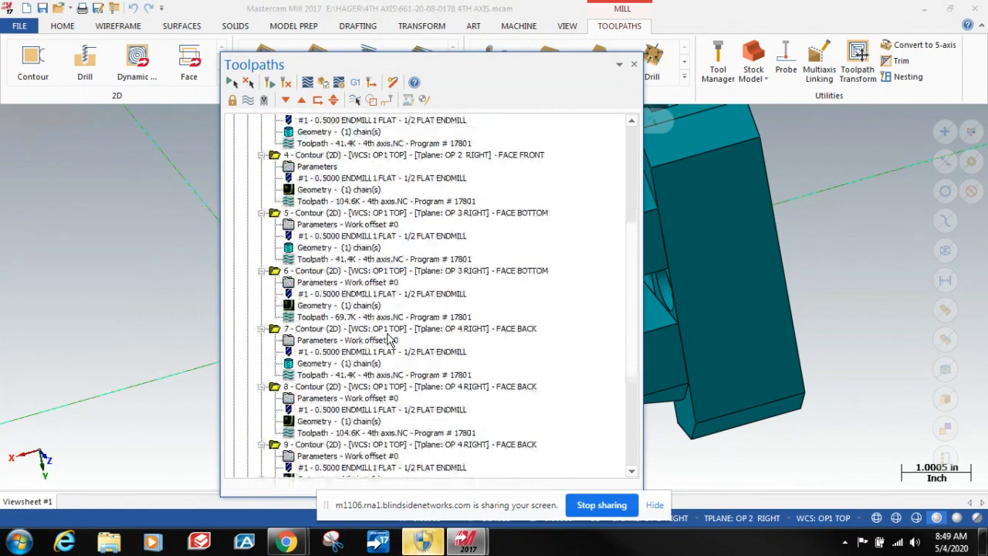
{"action": "scroll", "coordinate": [390, 339], "scroll_direction": "up", "scroll_amount": 3}
{"action": "scroll", "coordinate": [390, 339], "scroll_direction": "up", "scroll_amount": 3}
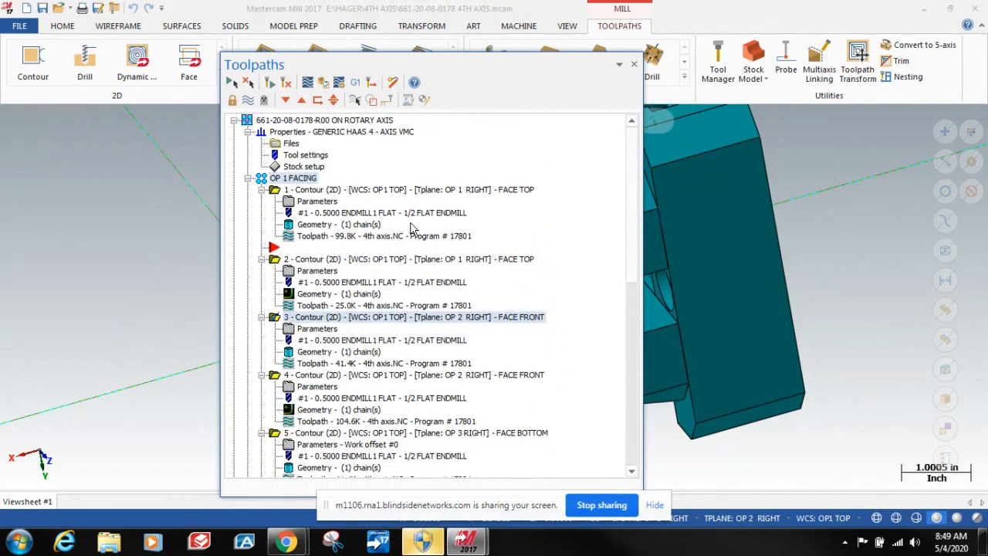
Move the Toolpaths panel aside and narrow it to uncover the part, stock and vise for inspection.
{"action": "left_click", "coordinate": [430, 61]}
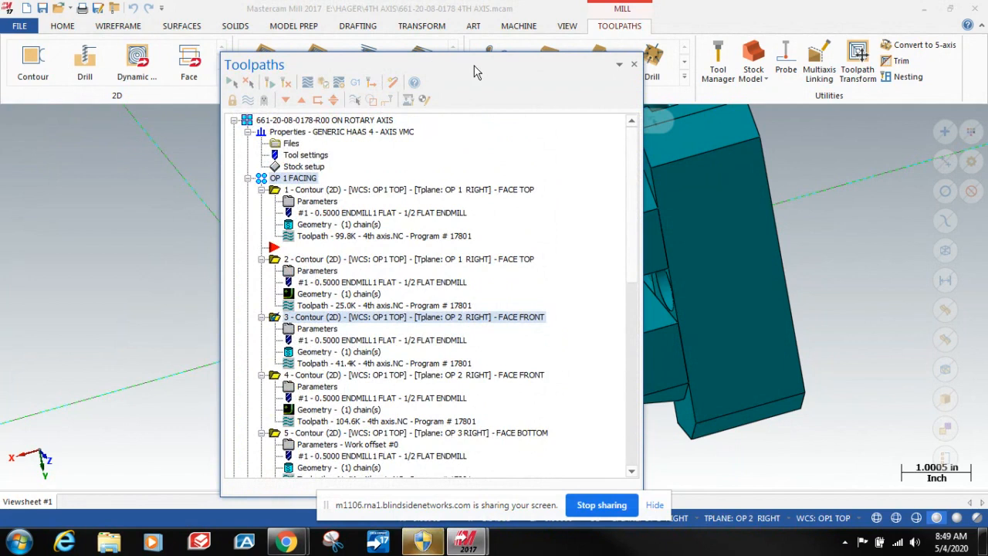
{"action": "left_click_drag", "start_coordinate": [474, 66], "coordinate": [247, 61]}
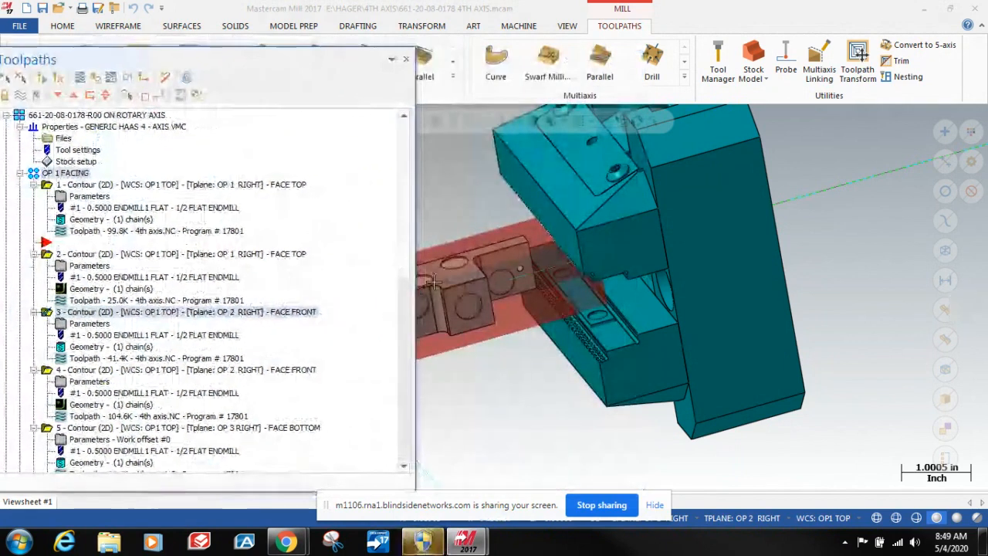
{"action": "left_click_drag", "start_coordinate": [413, 291], "coordinate": [195, 286]}
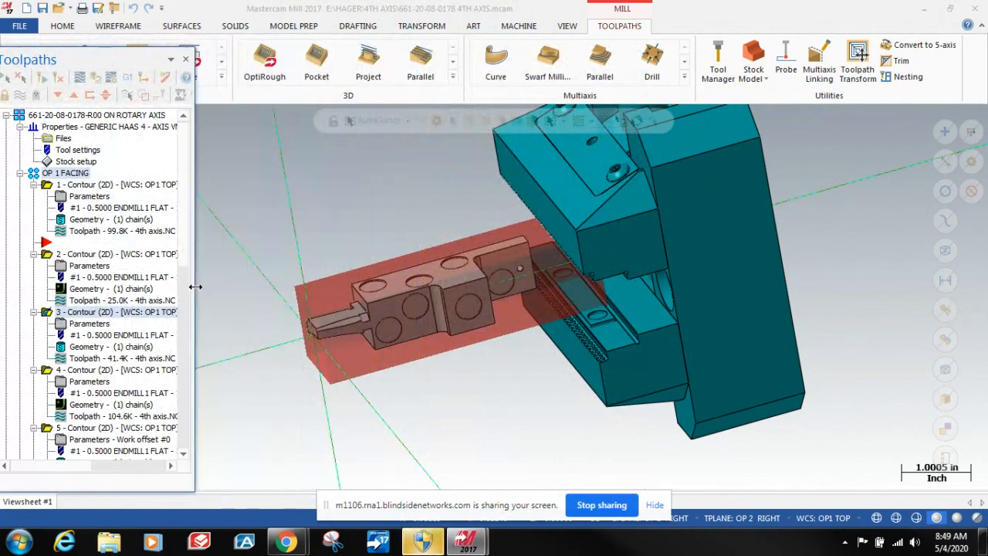
{"action": "scroll", "coordinate": [695, 285], "scroll_direction": "down", "scroll_amount": 5}
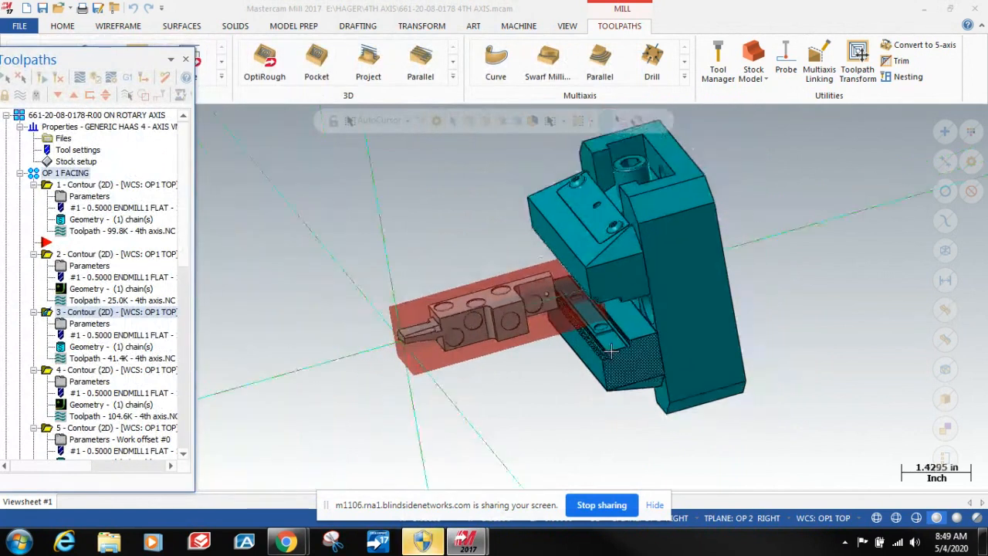
{"action": "middle_click_drag", "start_coordinate": [733, 273], "coordinate": [800, 276]}
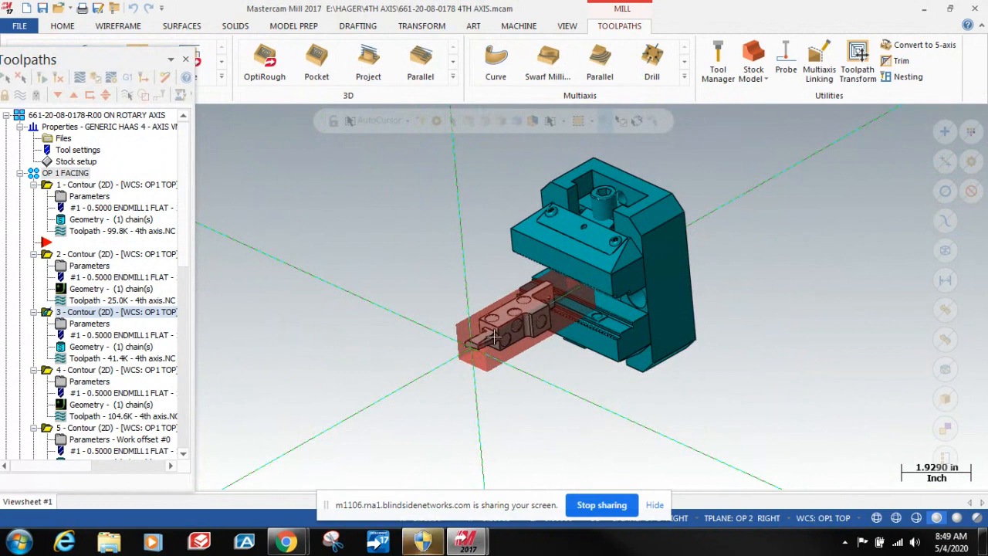
{"action": "scroll", "coordinate": [502, 342], "scroll_direction": "up", "scroll_amount": 3}
{"action": "scroll", "coordinate": [502, 342], "scroll_direction": "up", "scroll_amount": 2}
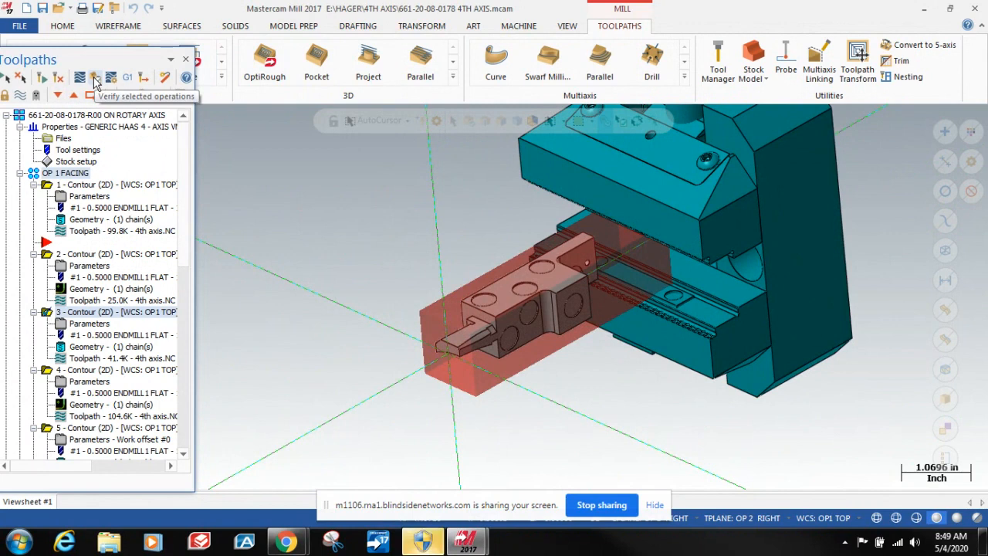
{"action": "left_click", "coordinate": [96, 79]}
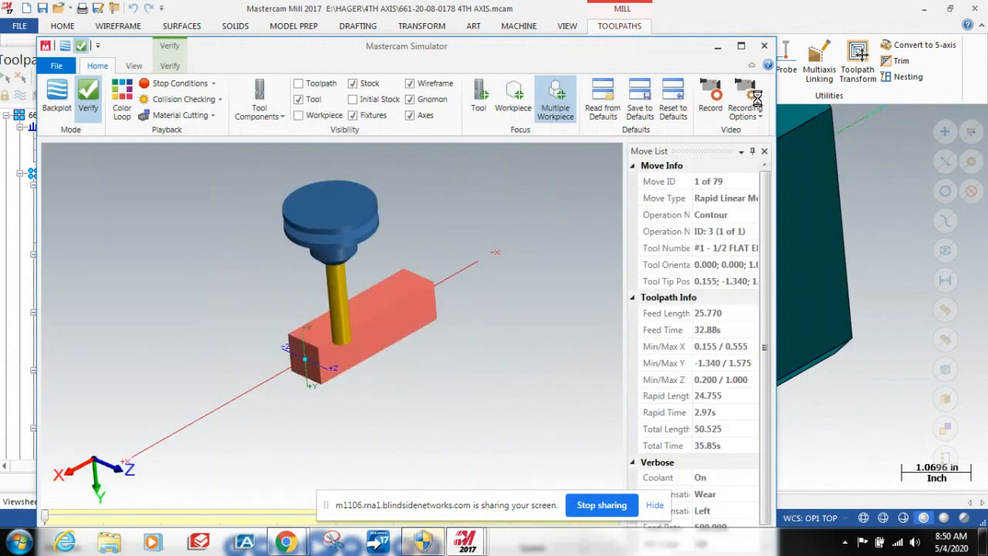
{"action": "left_click", "coordinate": [764, 49]}
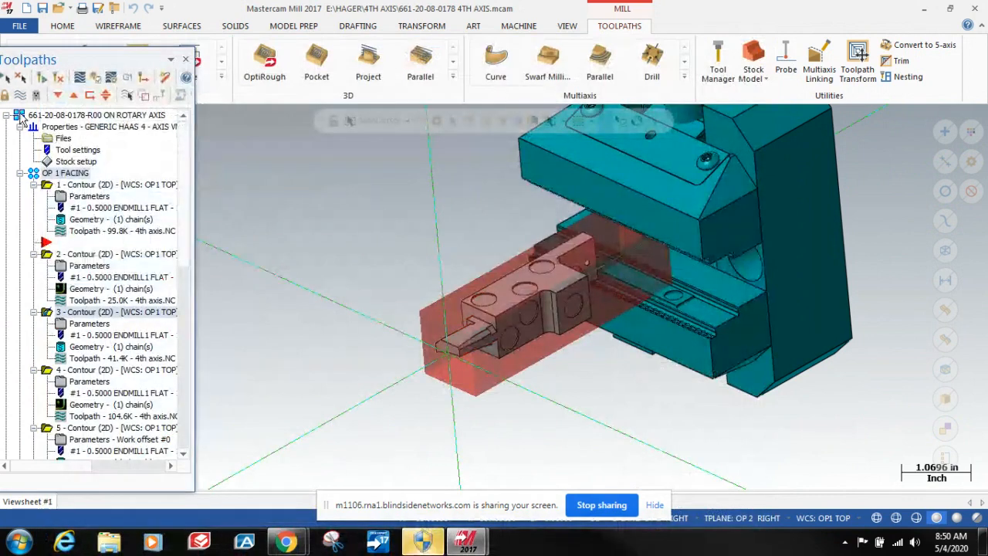
{"action": "left_click", "coordinate": [21, 120]}
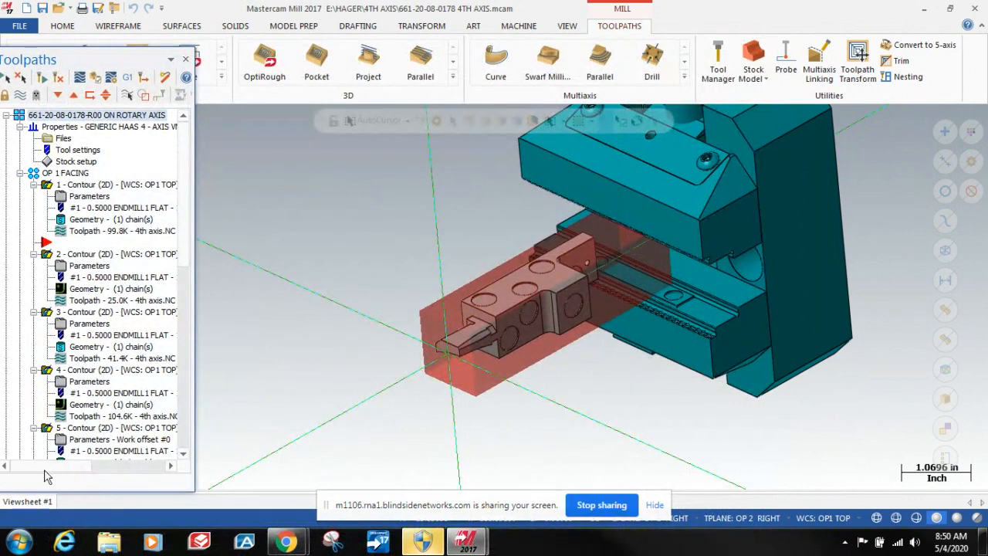
{"action": "left_click", "coordinate": [96, 77]}
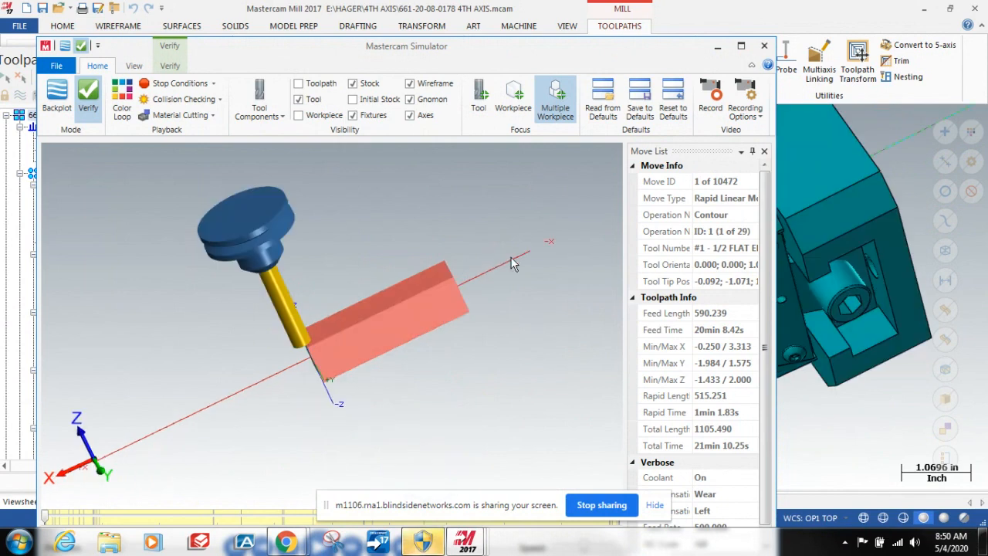
Maximize the Mastercam Simulator, play the verification of the rotary-axis operations and raise the playback speed.
{"action": "mouse_move", "coordinate": [512, 259]}
{"action": "middle_mouse_down"}
{"action": "mouse_move", "coordinate": [563, 250]}
{"action": "mouse_move", "coordinate": [505, 245]}
{"action": "mouse_move", "coordinate": [540, 256]}
{"action": "mouse_move", "coordinate": [517, 252]}
{"action": "mouse_move", "coordinate": [524, 242]}
{"action": "mouse_move", "coordinate": [529, 259]}
{"action": "middle_mouse_up"}
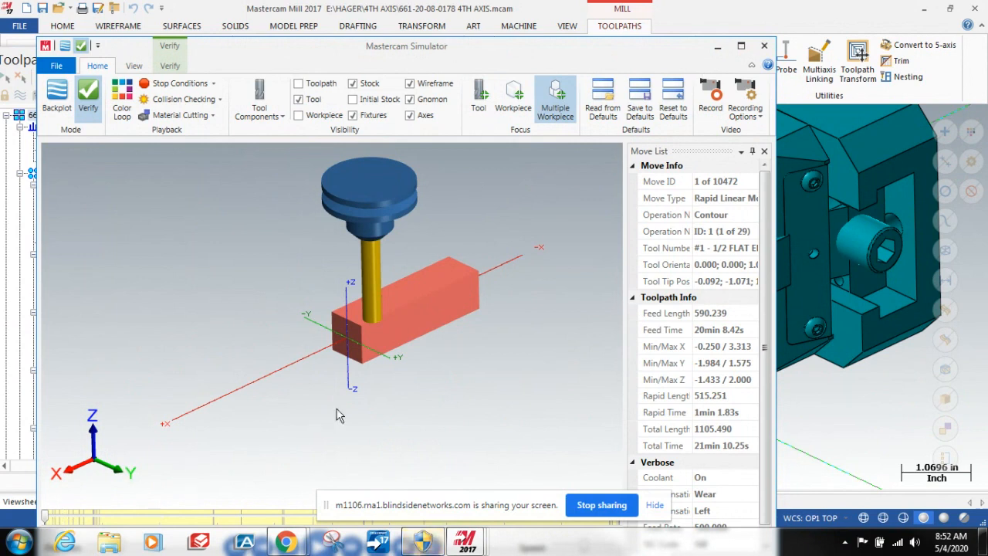
{"action": "scroll", "coordinate": [341, 411], "scroll_direction": "down", "scroll_amount": 1}
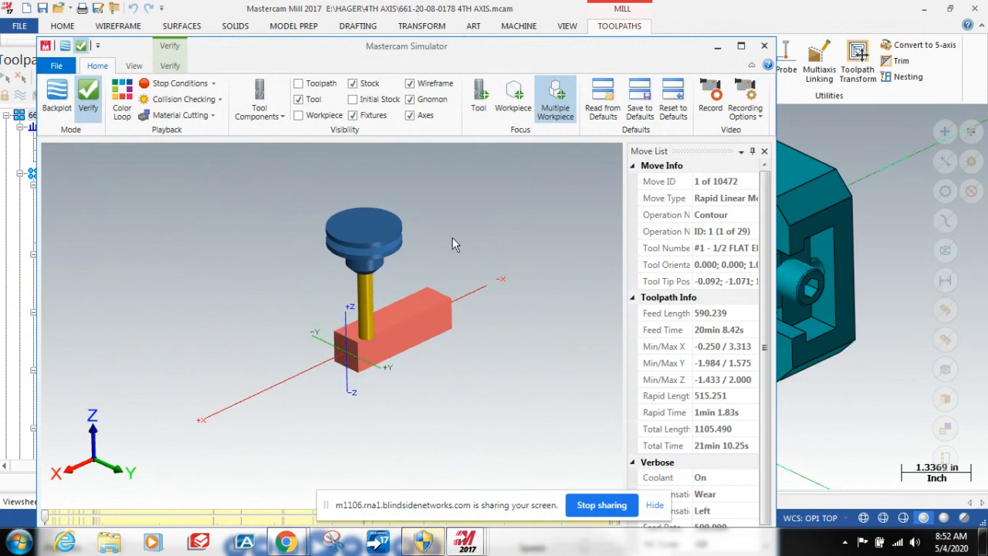
{"action": "left_click_drag", "start_coordinate": [475, 53], "coordinate": [529, 0]}
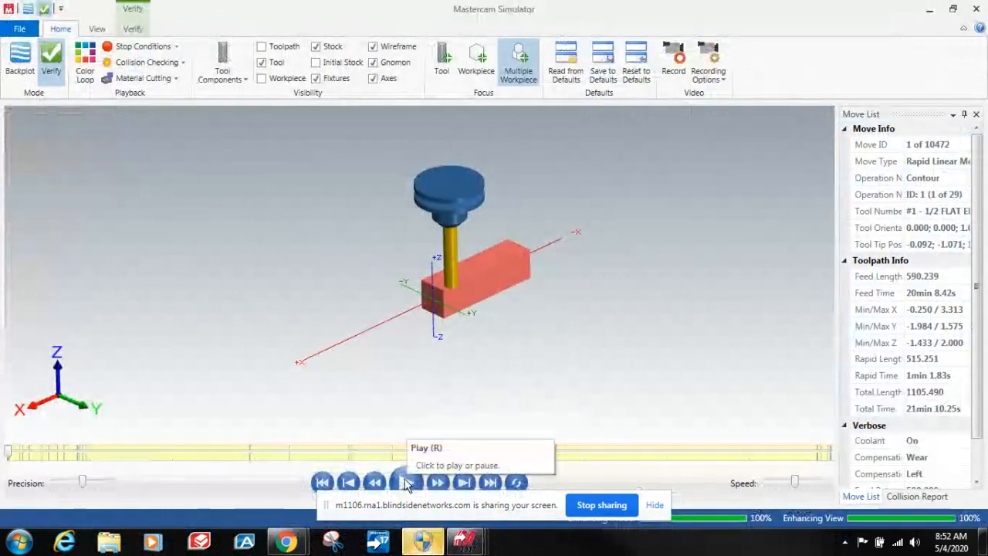
{"action": "left_click", "coordinate": [406, 483]}
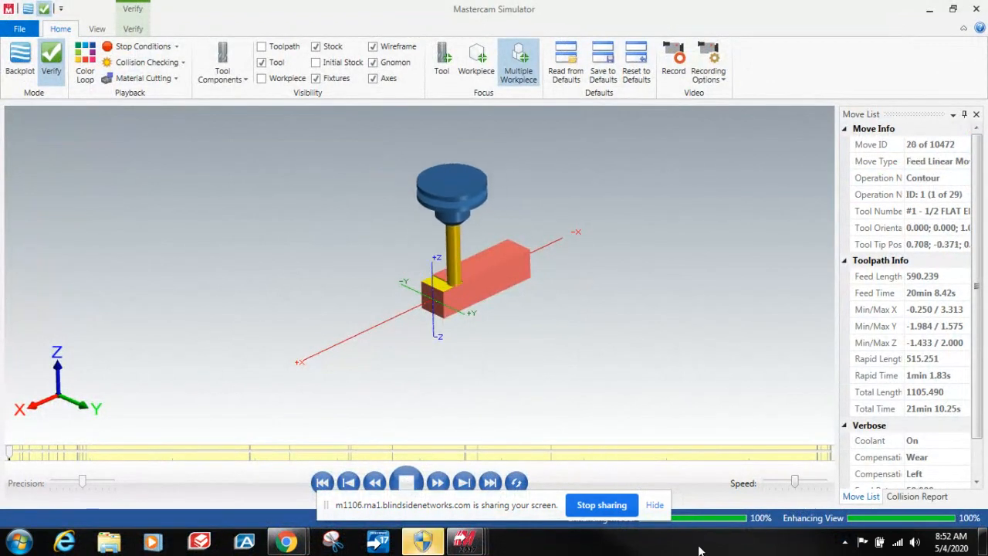
{"action": "left_click_drag", "start_coordinate": [797, 480], "coordinate": [805, 480]}
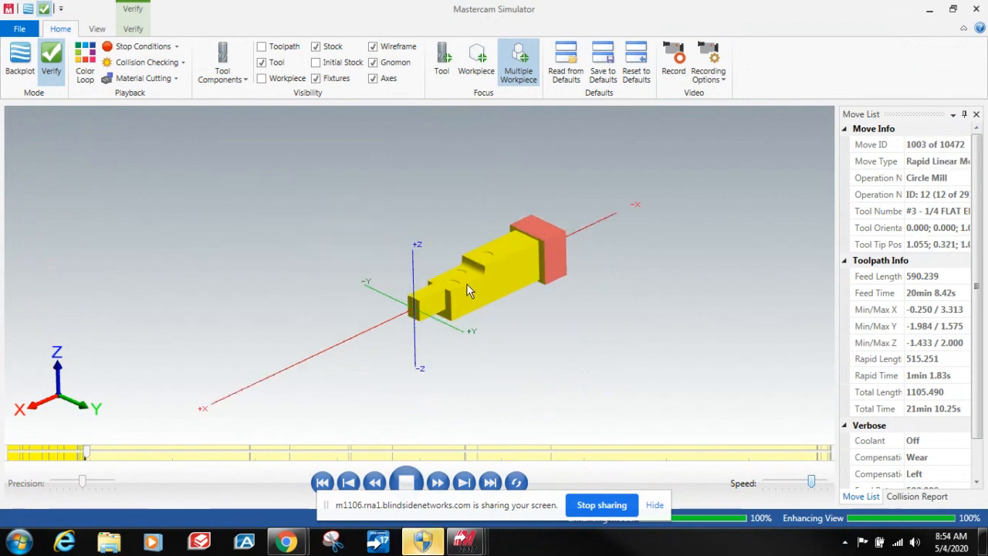
Enlarge the part in the simulation view while the verification plays, and raise the playback speed to maximum.
{"action": "scroll", "coordinate": [469, 283], "scroll_direction": "up", "scroll_amount": 1}
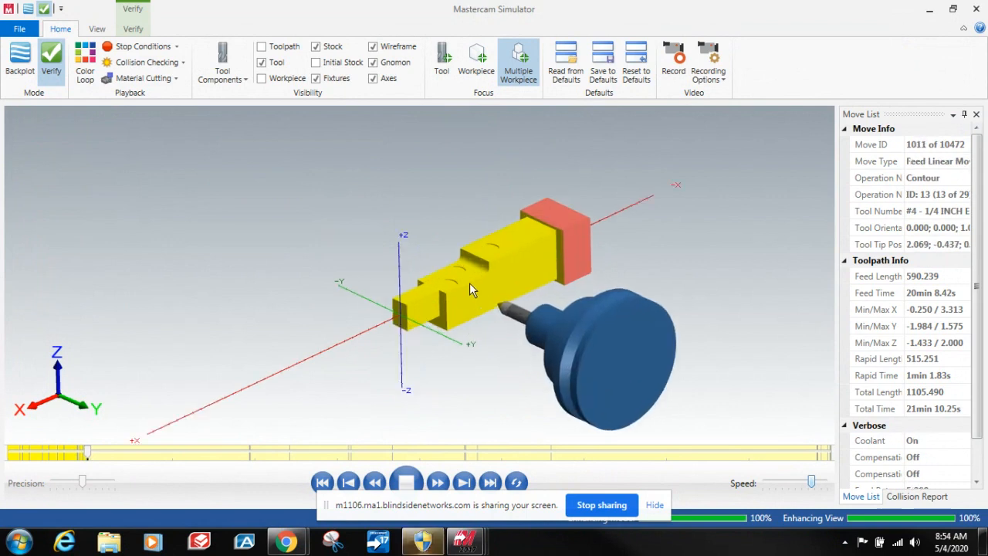
{"action": "scroll", "coordinate": [470, 284], "scroll_direction": "up", "scroll_amount": 1}
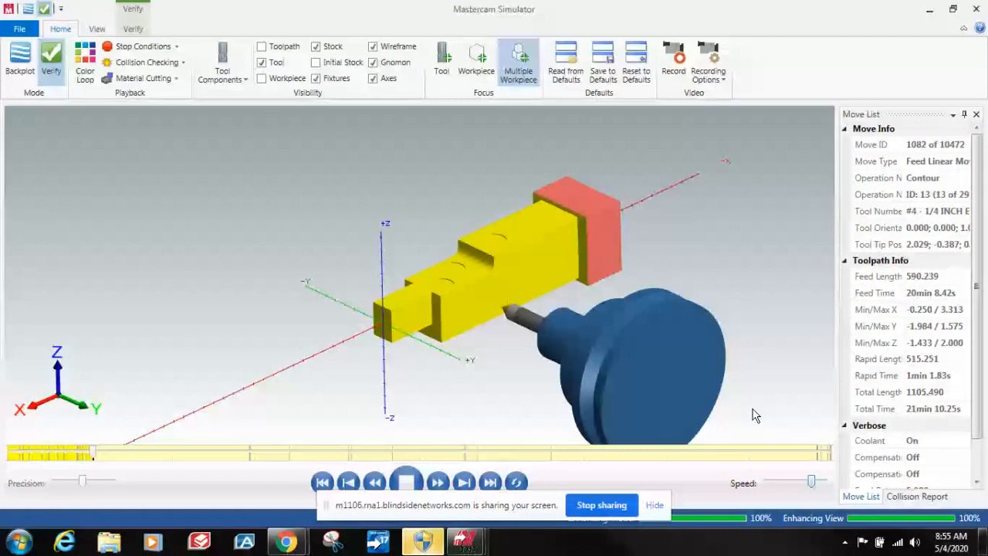
{"action": "scroll", "coordinate": [498, 291], "scroll_direction": "down", "scroll_amount": 2}
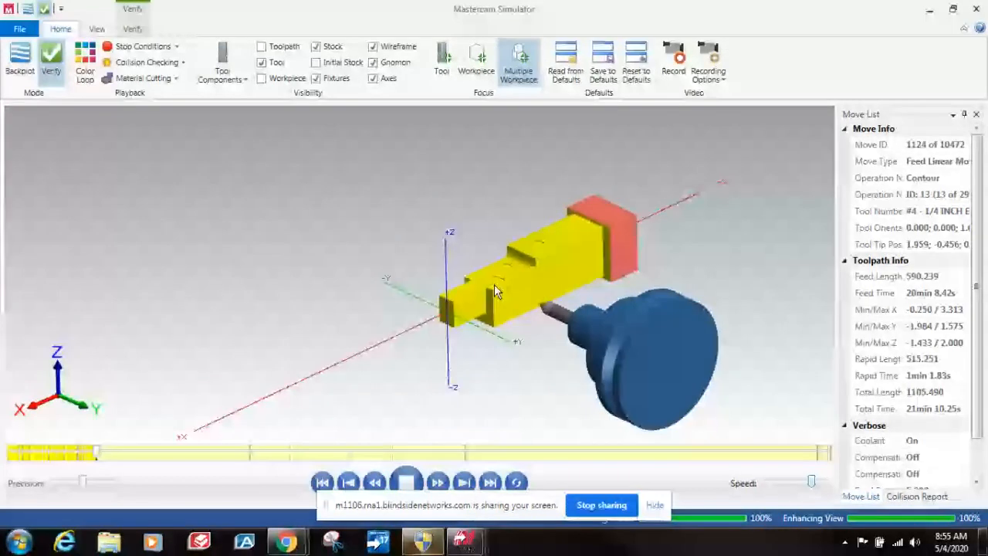
{"action": "scroll", "coordinate": [494, 284], "scroll_direction": "up", "scroll_amount": 4}
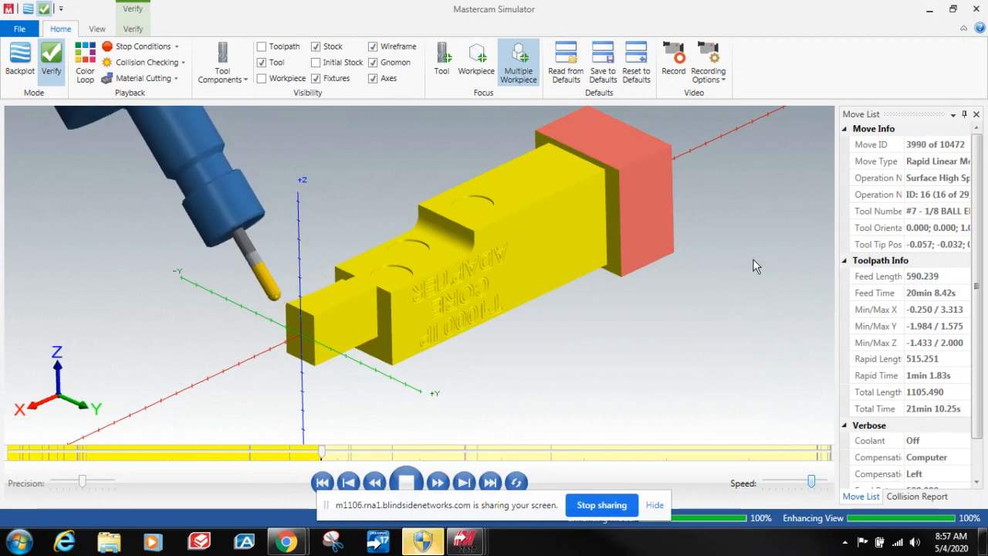
{"action": "left_click", "coordinate": [818, 483]}
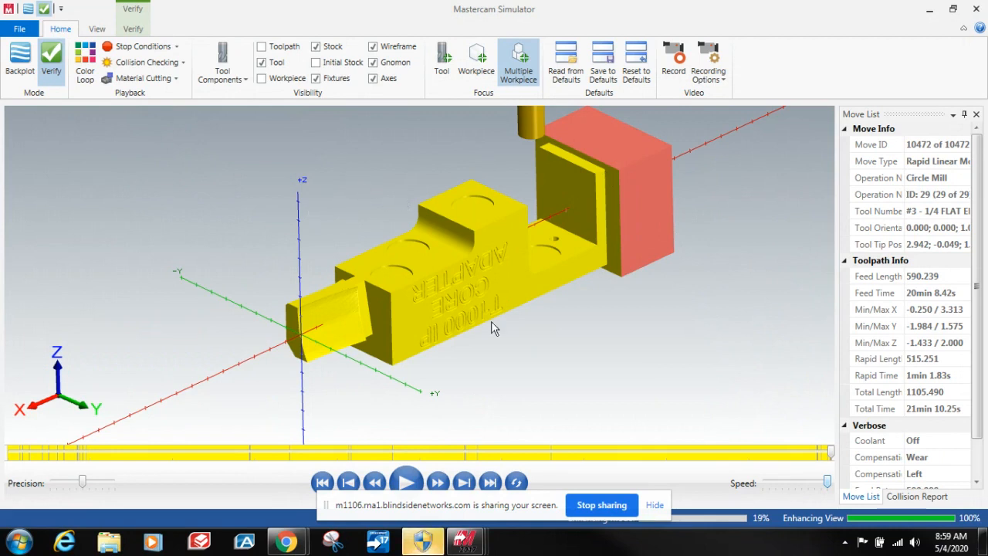
Inspect the T1000 IP CORE ADAPTER engraving, pockets and tip of the simulated part, and close the simulator.
{"action": "scroll", "coordinate": [513, 300], "scroll_direction": "up", "scroll_amount": 4}
{"action": "scroll", "coordinate": [507, 293], "scroll_direction": "down", "scroll_amount": 3}
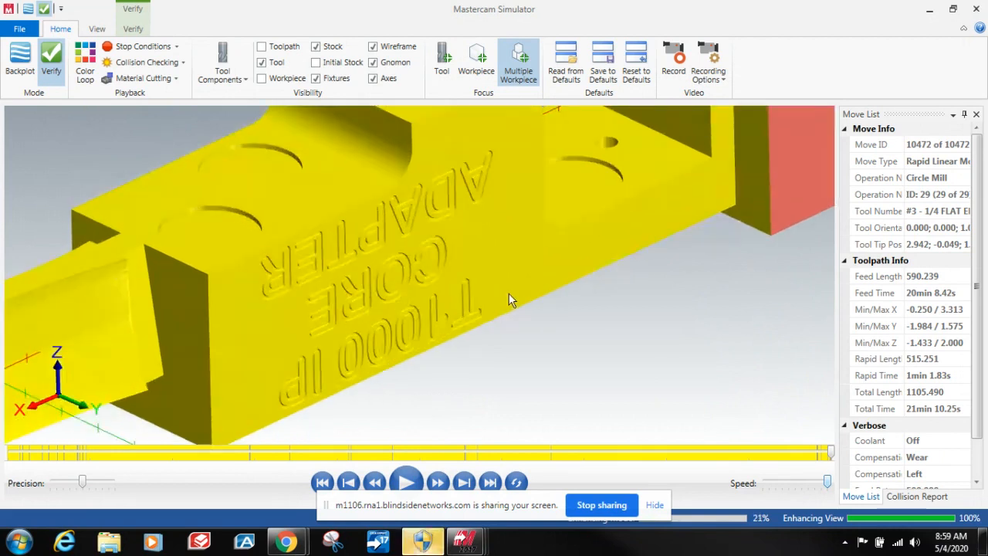
{"action": "scroll", "coordinate": [532, 295], "scroll_direction": "down", "scroll_amount": 2}
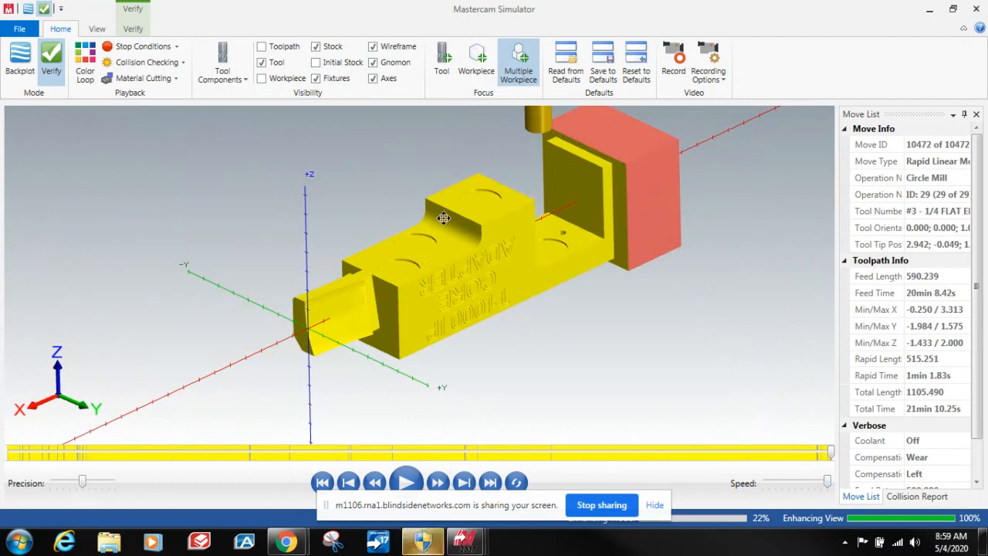
{"action": "middle_click_drag", "start_coordinate": [441, 216], "coordinate": [377, 175]}
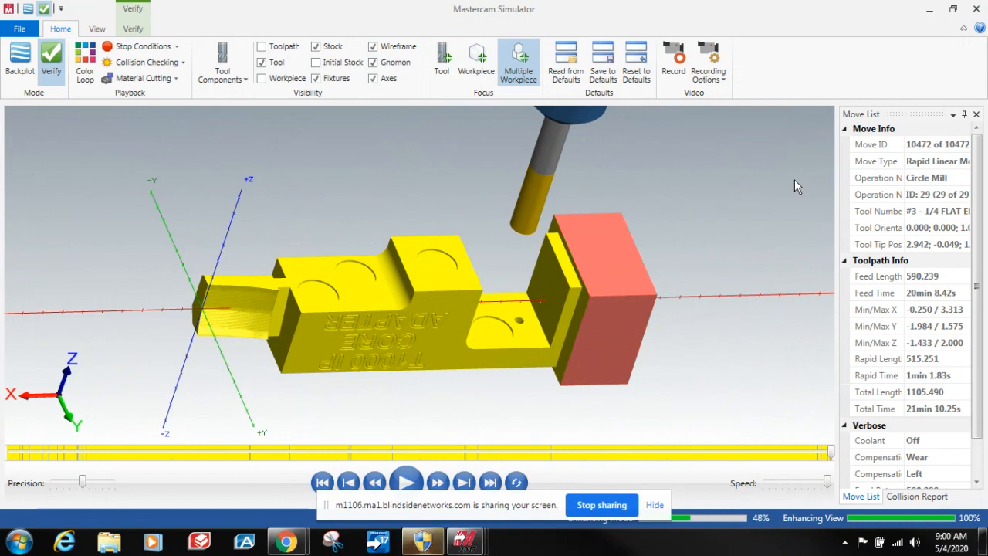
{"action": "left_click", "coordinate": [976, 13]}
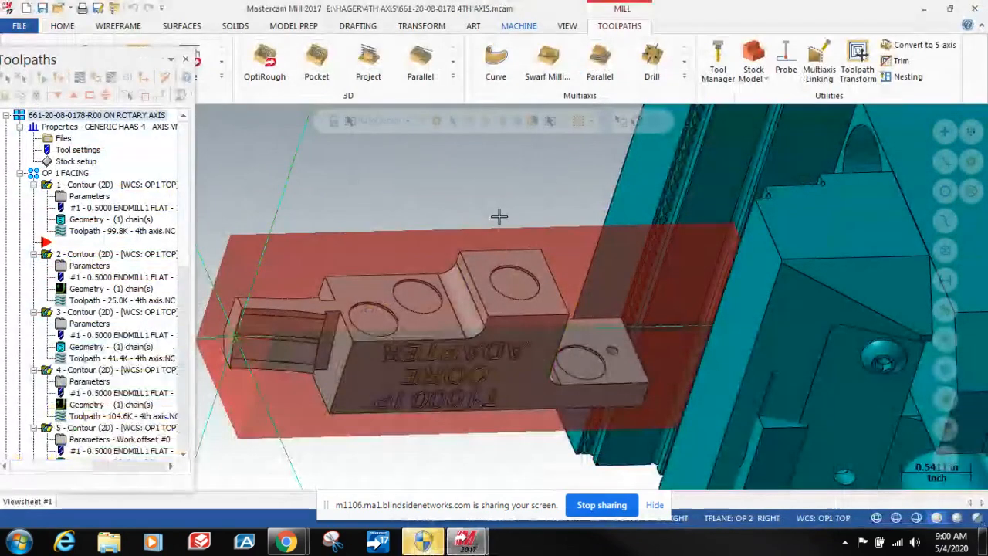
Move the Toolpaths panel fully into view and enlarge its width and height to show more of the operations.
{"action": "middle_click_drag", "start_coordinate": [659, 255], "coordinate": [458, 227]}
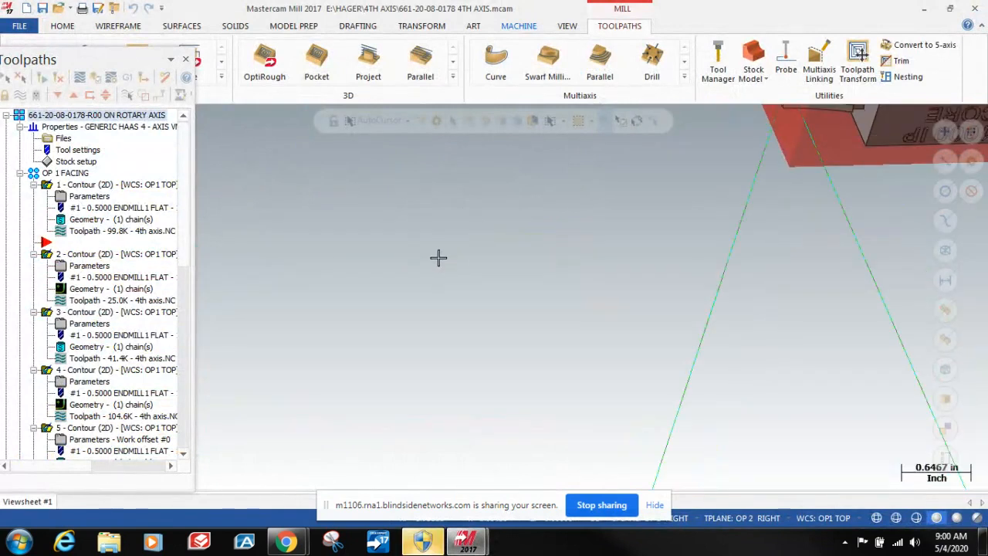
{"action": "scroll", "coordinate": [436, 257], "scroll_direction": "down", "scroll_amount": 5}
{"action": "scroll", "coordinate": [595, 254], "scroll_direction": "down", "scroll_amount": 1}
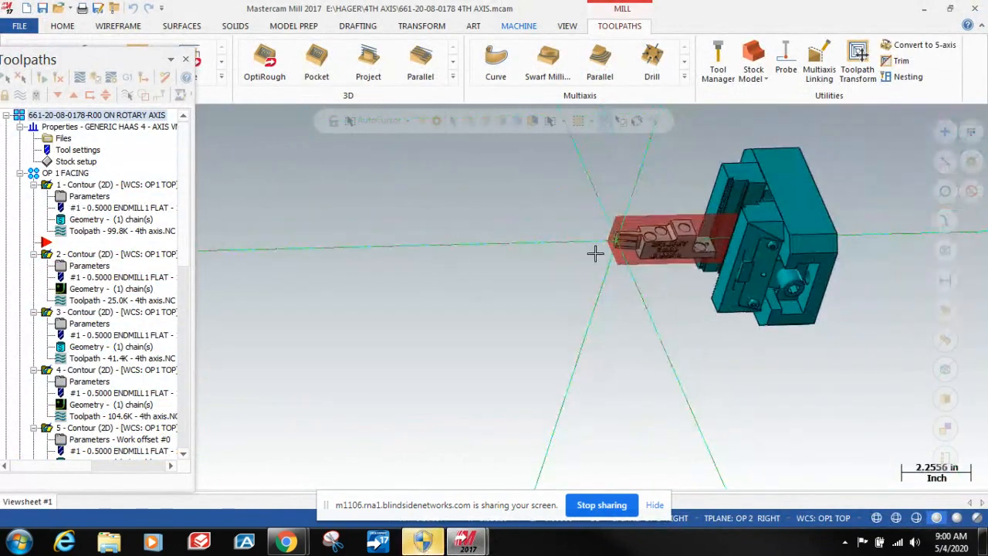
{"action": "scroll", "coordinate": [610, 216], "scroll_direction": "up", "scroll_amount": 4}
{"action": "scroll", "coordinate": [613, 222], "scroll_direction": "up", "scroll_amount": 1}
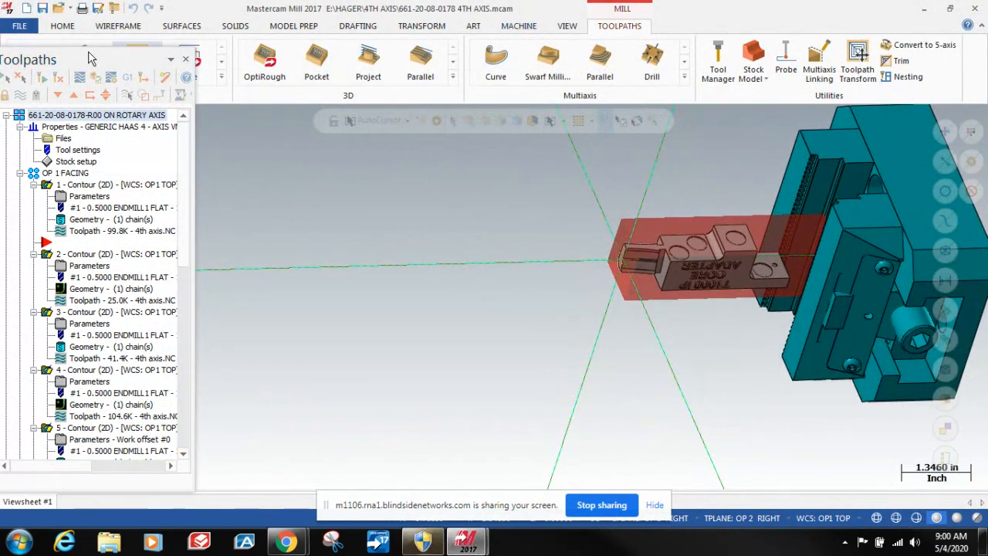
{"action": "left_click_drag", "start_coordinate": [89, 58], "coordinate": [243, 29]}
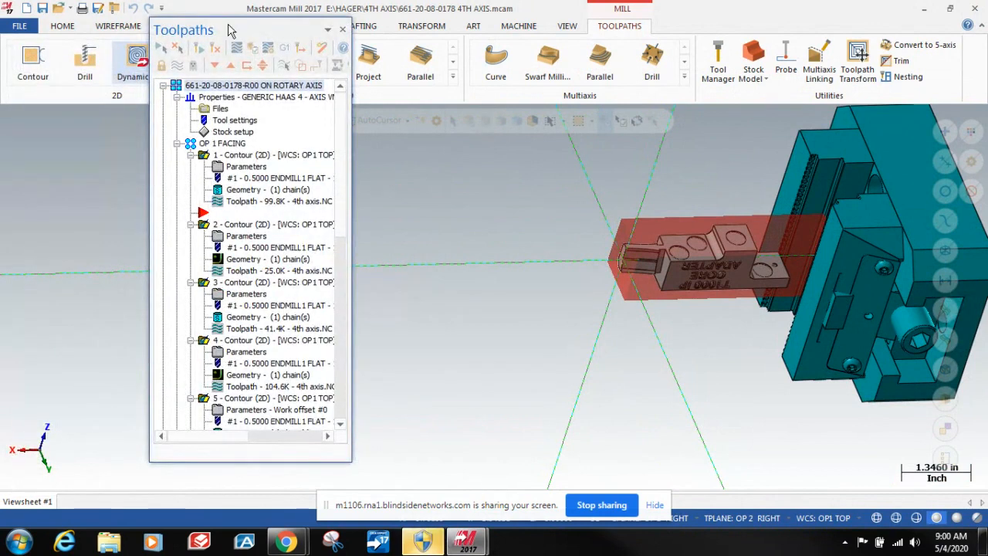
{"action": "left_click_drag", "start_coordinate": [228, 29], "coordinate": [138, 26]}
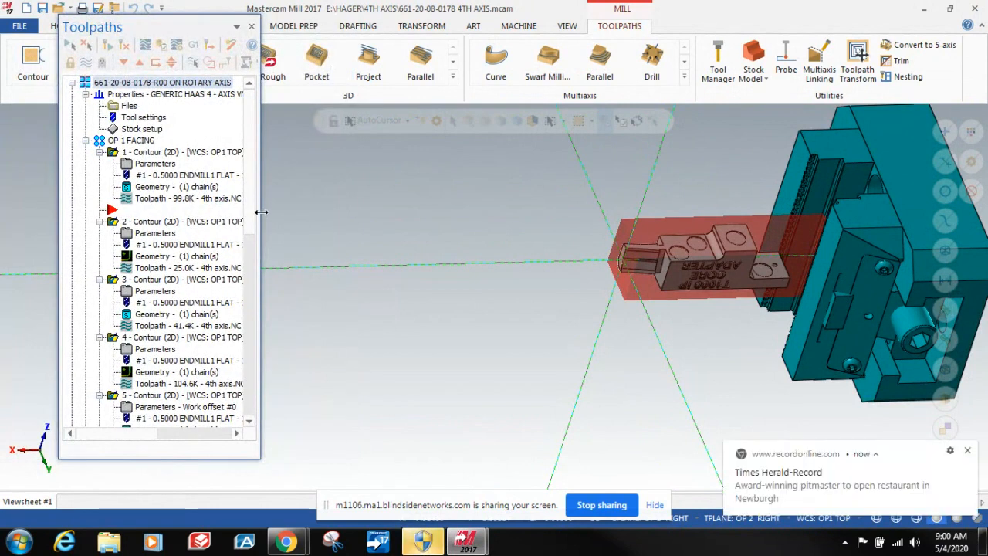
{"action": "left_click_drag", "start_coordinate": [261, 291], "coordinate": [301, 299]}
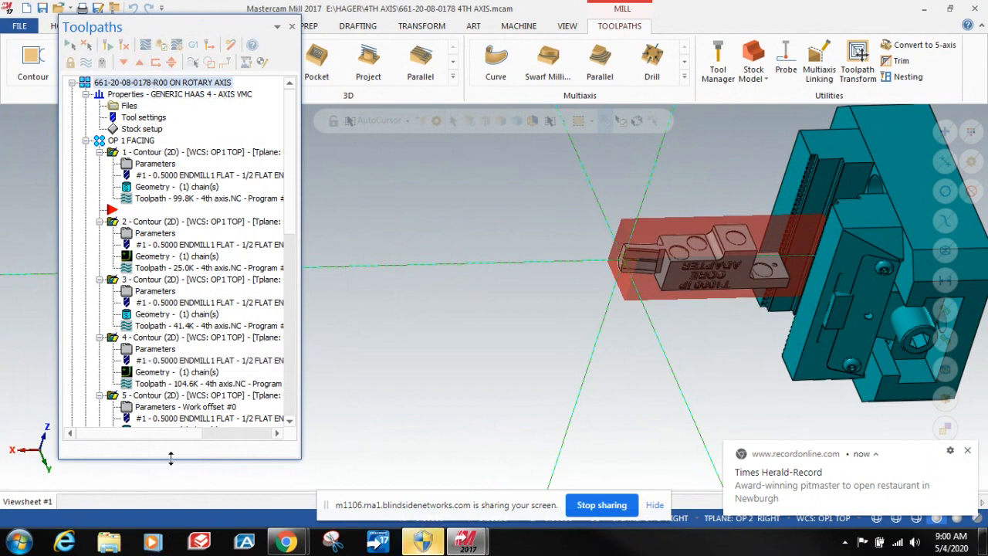
{"action": "left_click_drag", "start_coordinate": [171, 459], "coordinate": [150, 488]}
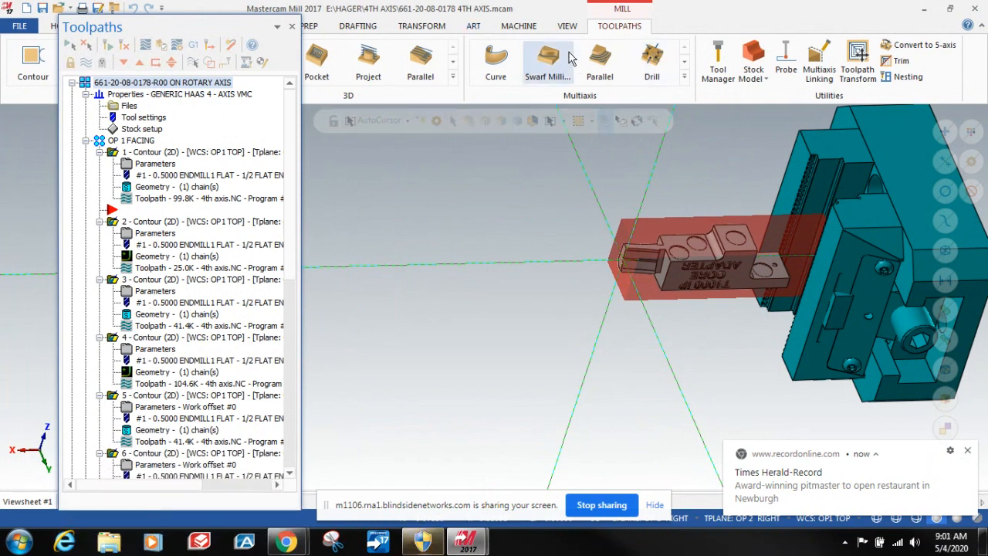
Display the Planes manager alongside the Toolpaths manager, and move the shared panel closer to the part.
{"action": "left_click", "coordinate": [568, 27]}
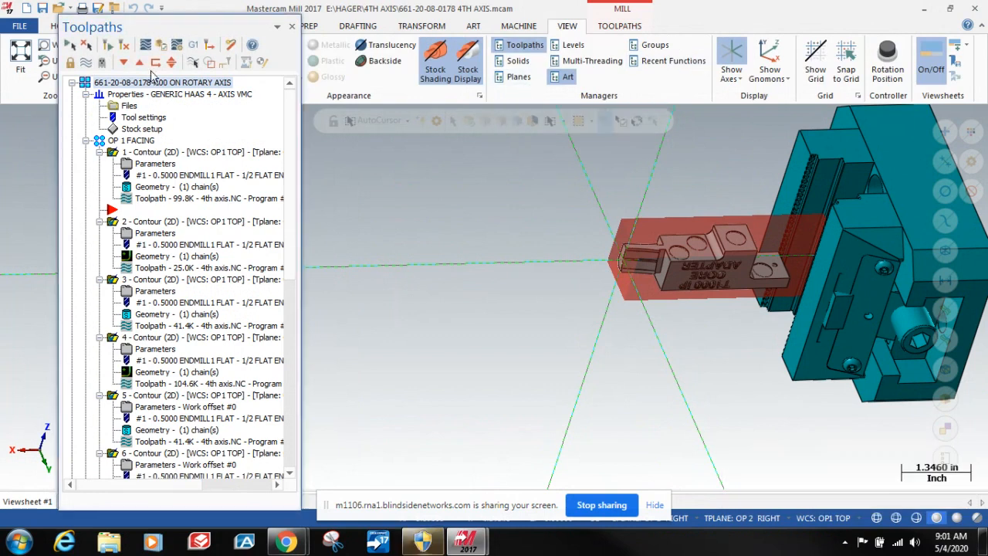
{"action": "left_click", "coordinate": [559, 78]}
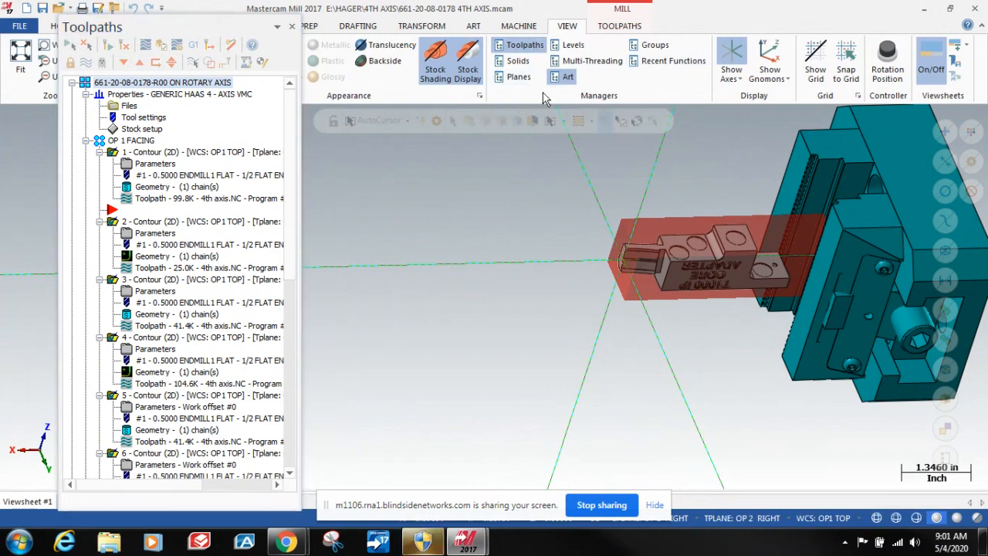
{"action": "left_click", "coordinate": [532, 48]}
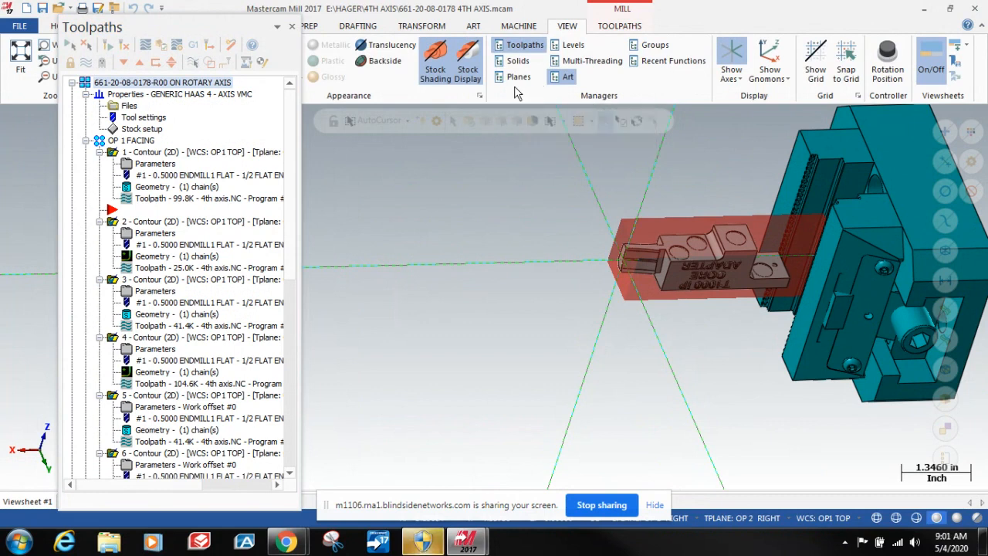
{"action": "left_click", "coordinate": [520, 78]}
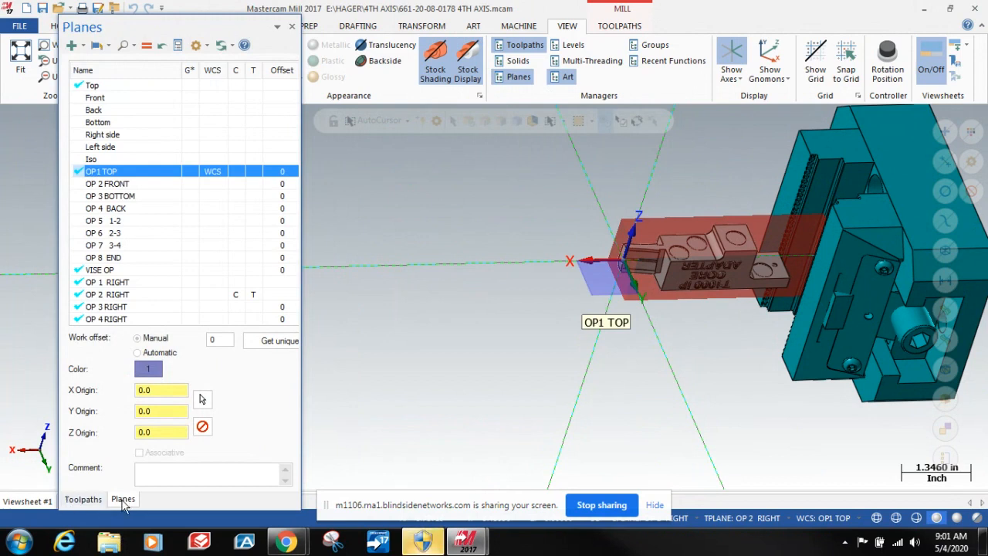
{"action": "left_click", "coordinate": [83, 500]}
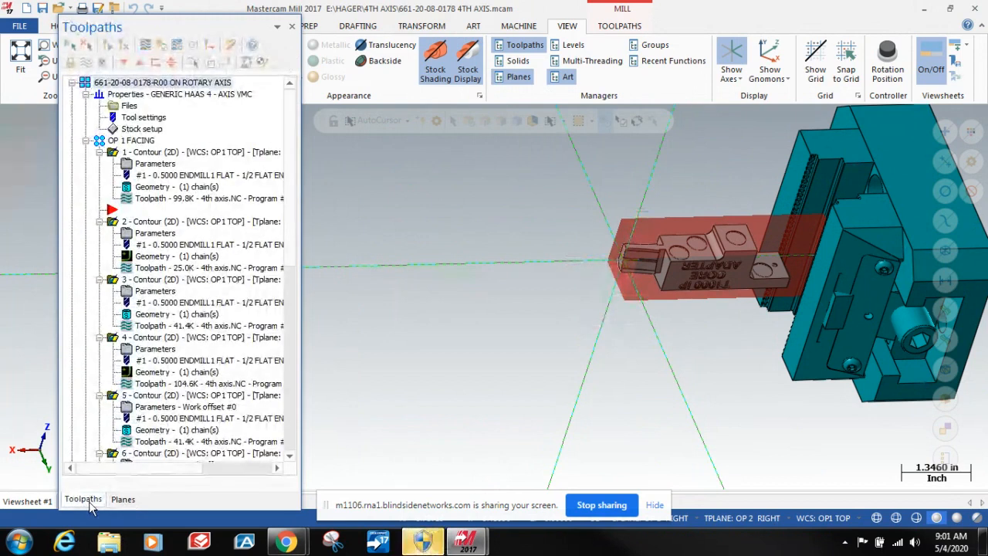
{"action": "left_click", "coordinate": [124, 501]}
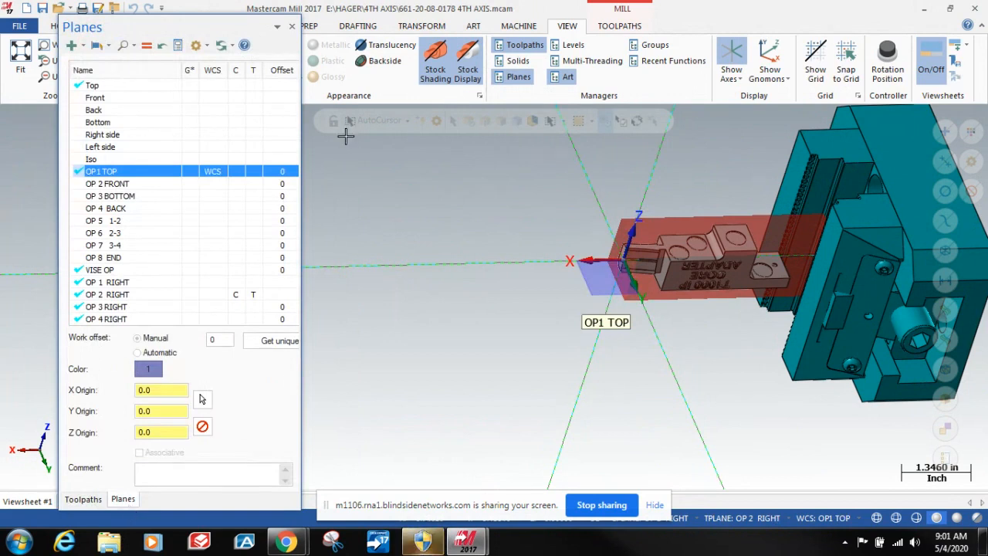
{"action": "left_click_drag", "start_coordinate": [204, 29], "coordinate": [355, 6]}
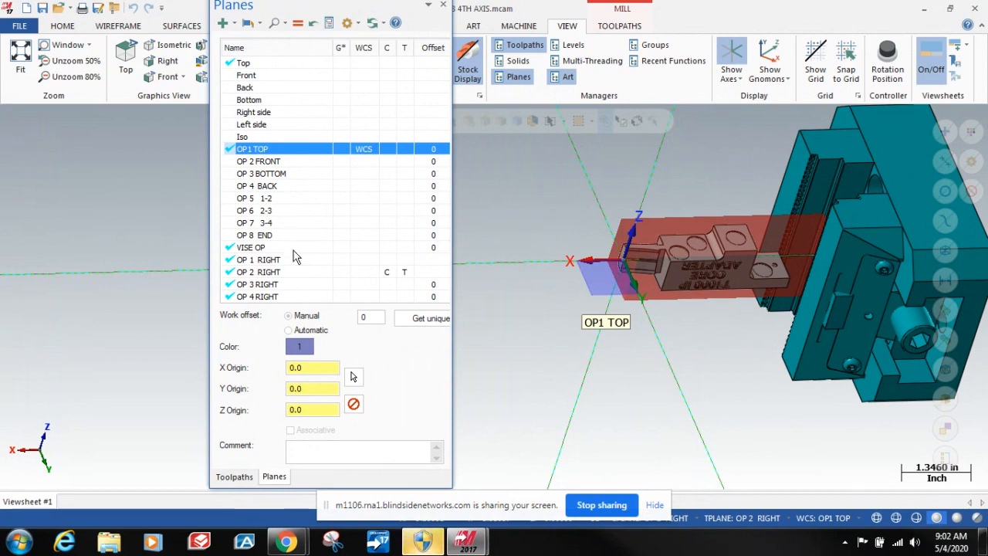
Set the OP 6 2-3 plane as construction and tool plane, and view the vise and part from the end.
{"action": "left_click", "coordinate": [278, 212]}
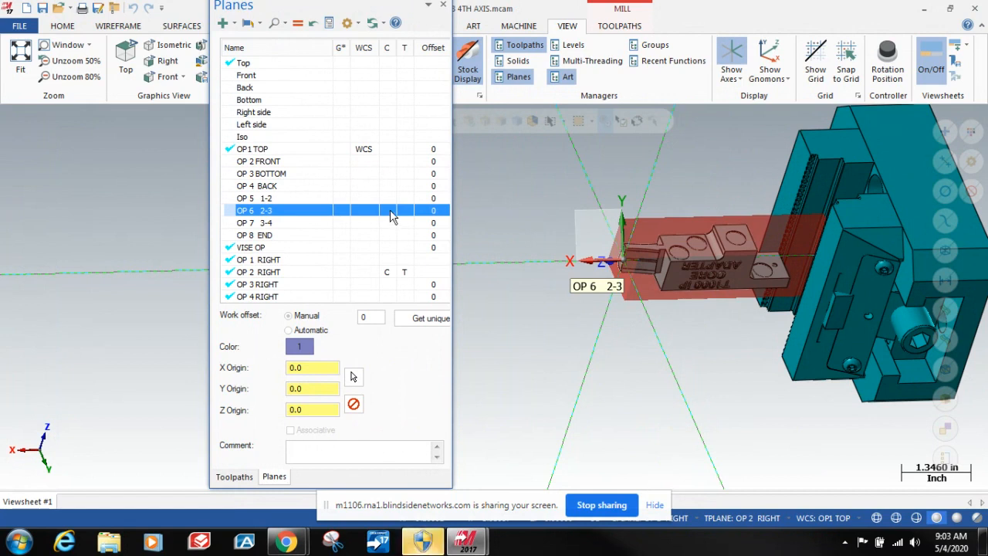
{"action": "left_click", "coordinate": [393, 214]}
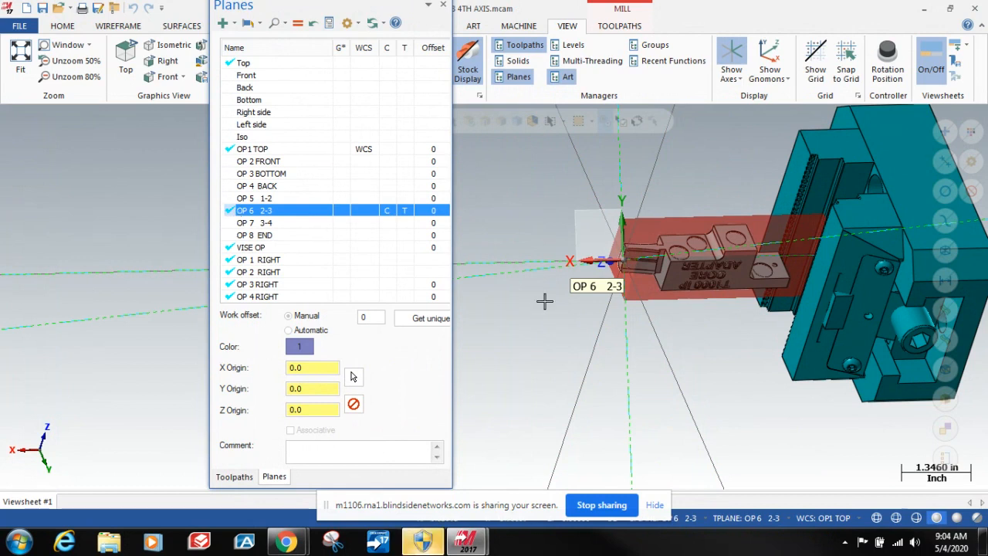
{"action": "middle_click_drag", "start_coordinate": [584, 267], "coordinate": [649, 278]}
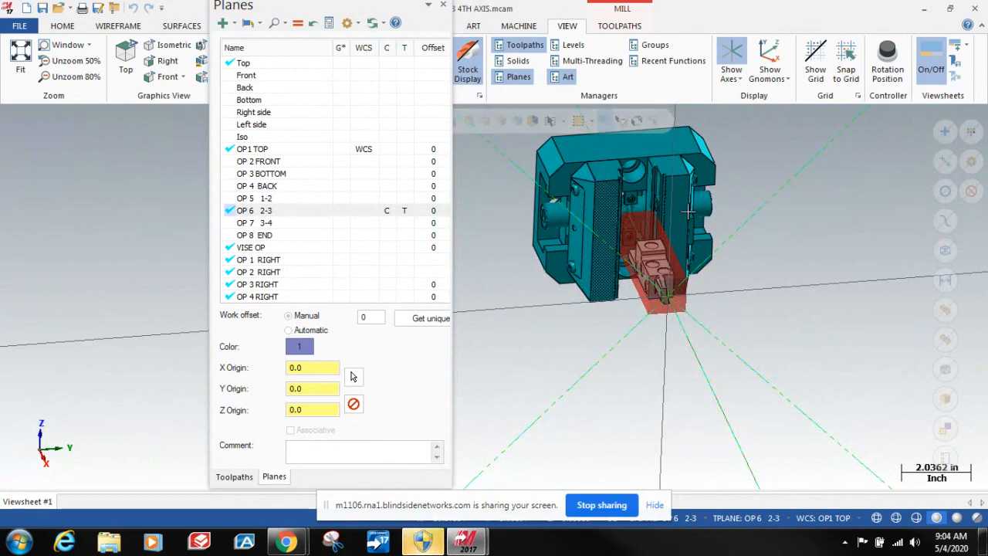
{"action": "right_click", "coordinate": [781, 243]}
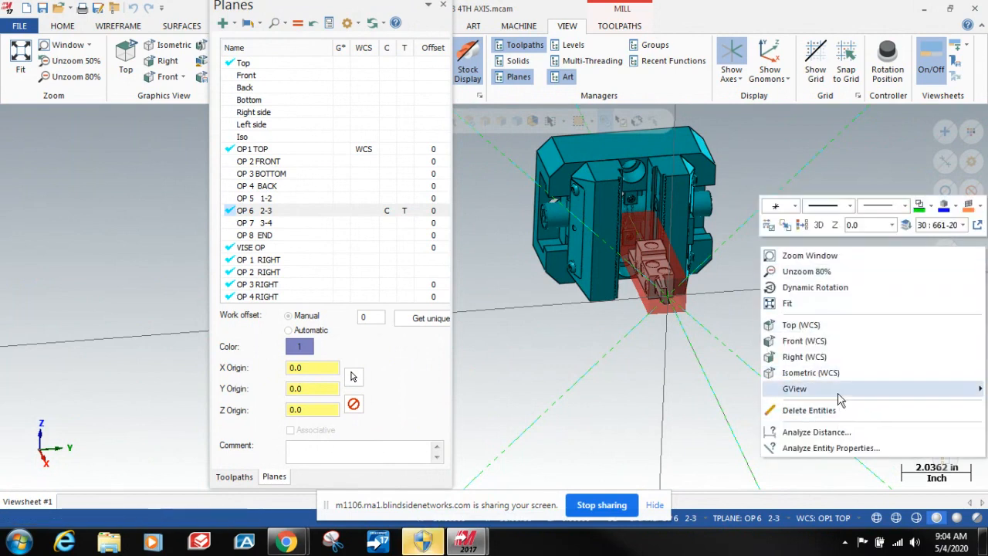
{"action": "mouse_move", "coordinate": [908, 389]}
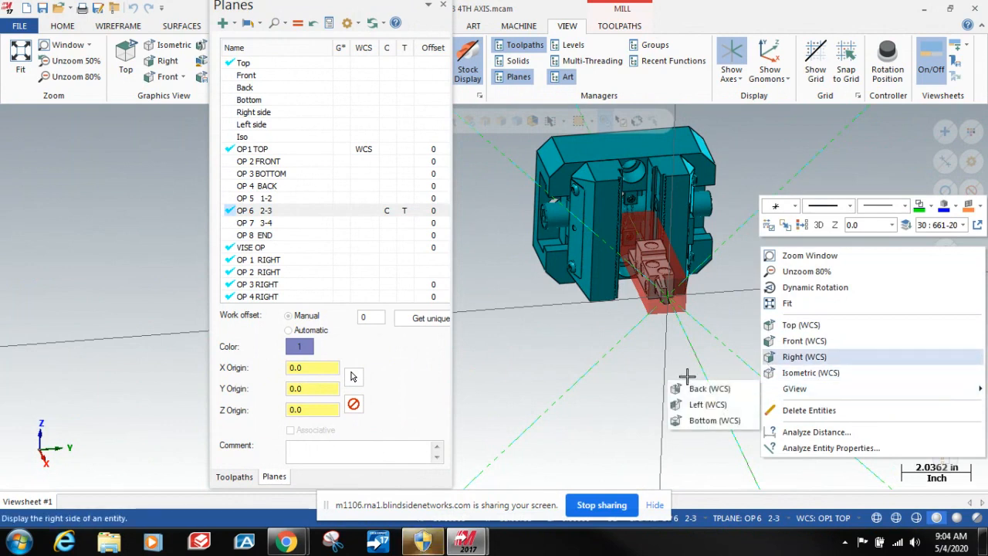
{"action": "left_click", "coordinate": [548, 367]}
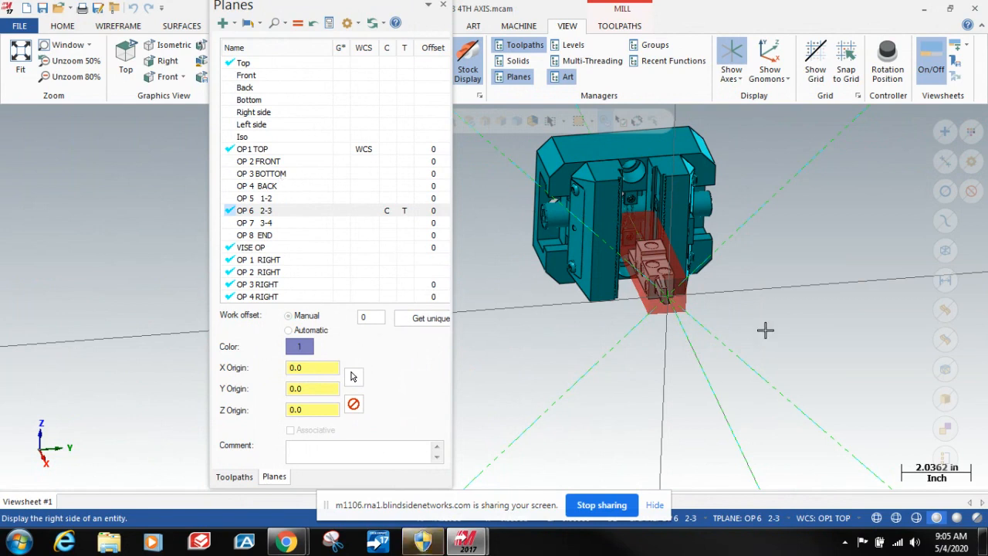
{"action": "mouse_move", "coordinate": [728, 394]}
{"action": "middle_mouse_down"}
{"action": "mouse_move", "coordinate": [759, 355]}
{"action": "mouse_move", "coordinate": [718, 374]}
{"action": "middle_mouse_up"}
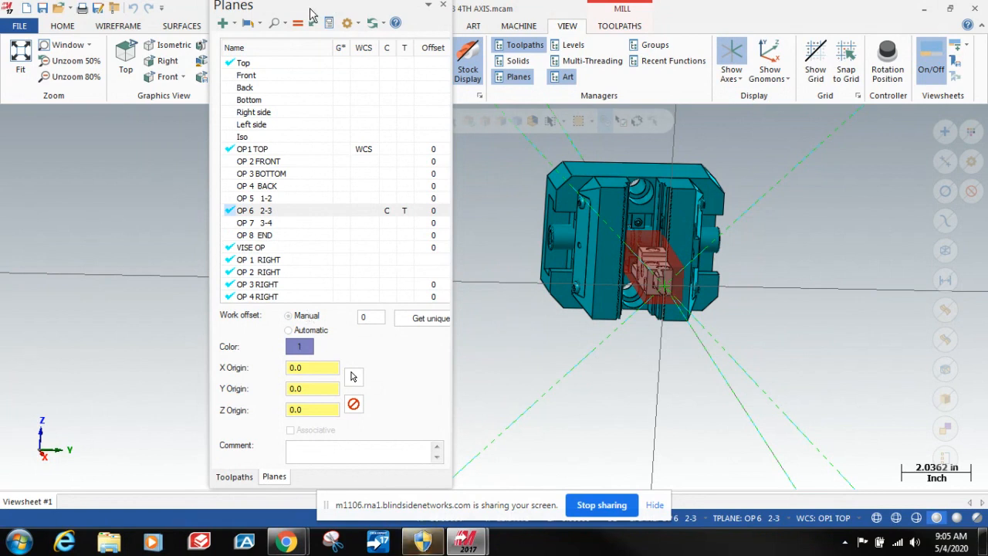
Move the Planes panel away from the standard view commands and switch the graphics view to Top.
{"action": "left_click_drag", "start_coordinate": [309, 14], "coordinate": [233, 75]}
{"action": "left_click_drag", "start_coordinate": [196, 102], "coordinate": [146, 153]}
{"action": "left_click", "coordinate": [123, 60]}
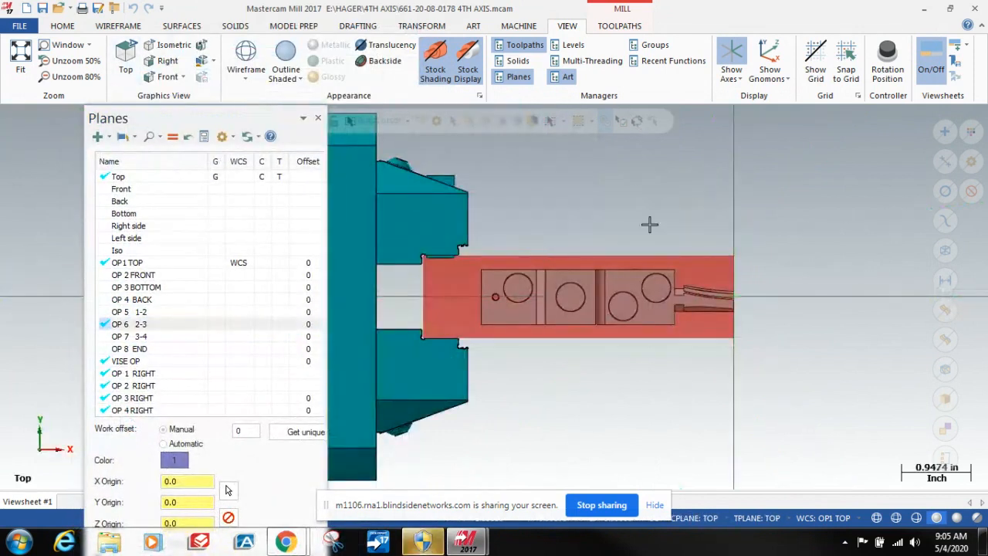
Examine the grooved, curved tip at the end of the part inside the transparent stock.
{"action": "scroll", "coordinate": [816, 260], "scroll_direction": "down", "scroll_amount": 3}
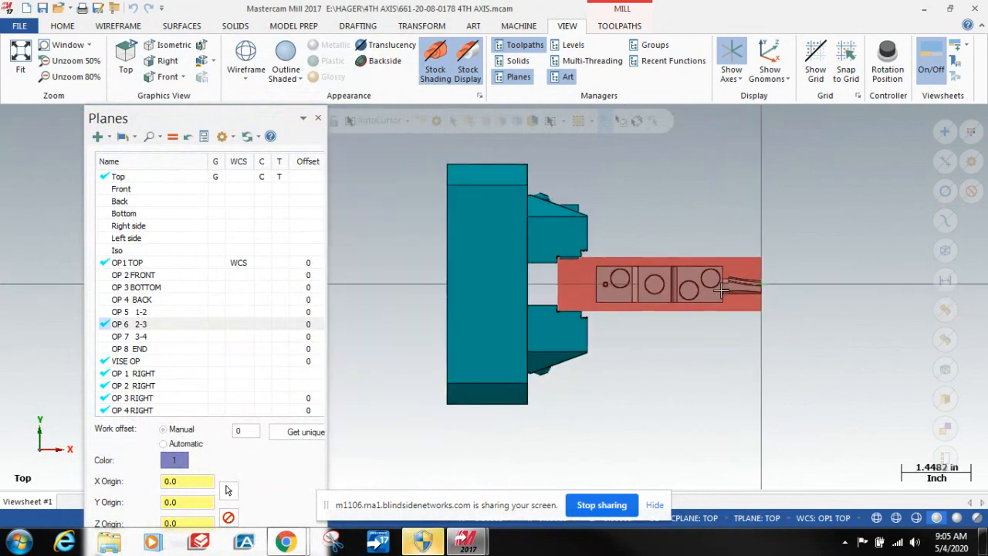
{"action": "mouse_move", "coordinate": [889, 286]}
{"action": "middle_mouse_down"}
{"action": "mouse_move", "coordinate": [758, 287]}
{"action": "mouse_move", "coordinate": [721, 340]}
{"action": "mouse_move", "coordinate": [736, 300]}
{"action": "mouse_move", "coordinate": [714, 292]}
{"action": "mouse_move", "coordinate": [710, 304]}
{"action": "mouse_move", "coordinate": [721, 303]}
{"action": "middle_mouse_up"}
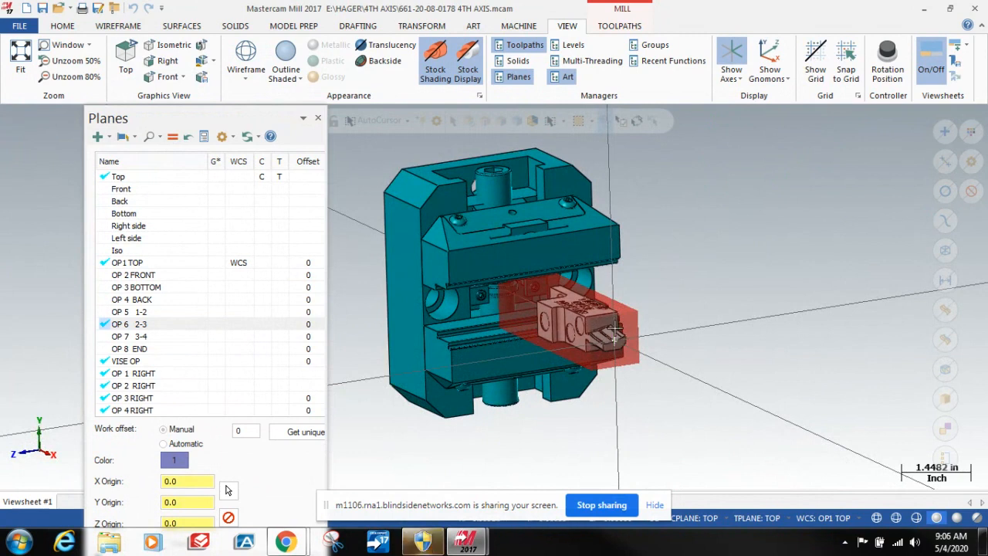
{"action": "scroll", "coordinate": [617, 337], "scroll_direction": "up", "scroll_amount": 1}
{"action": "scroll", "coordinate": [618, 338], "scroll_direction": "up", "scroll_amount": 7}
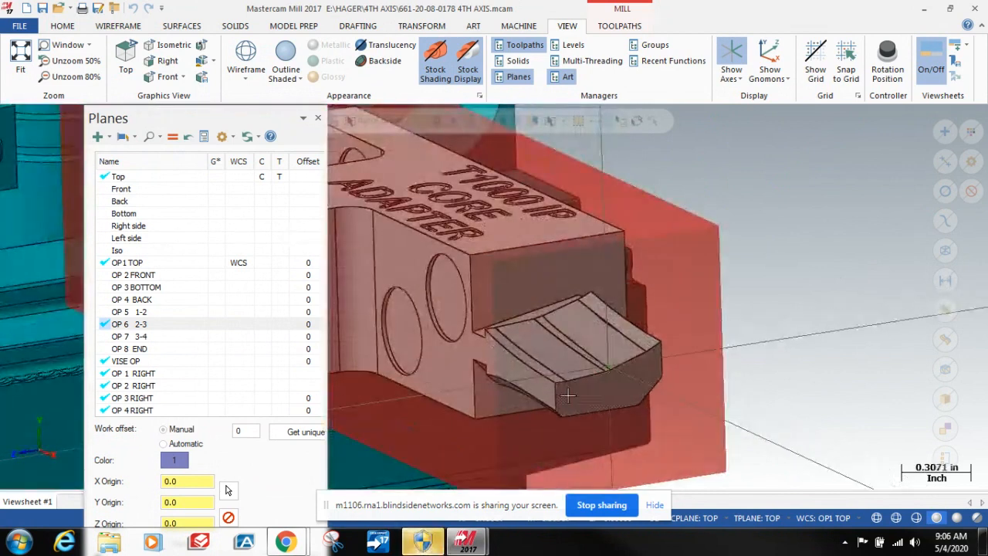
{"action": "scroll", "coordinate": [602, 345], "scroll_direction": "down", "scroll_amount": 2}
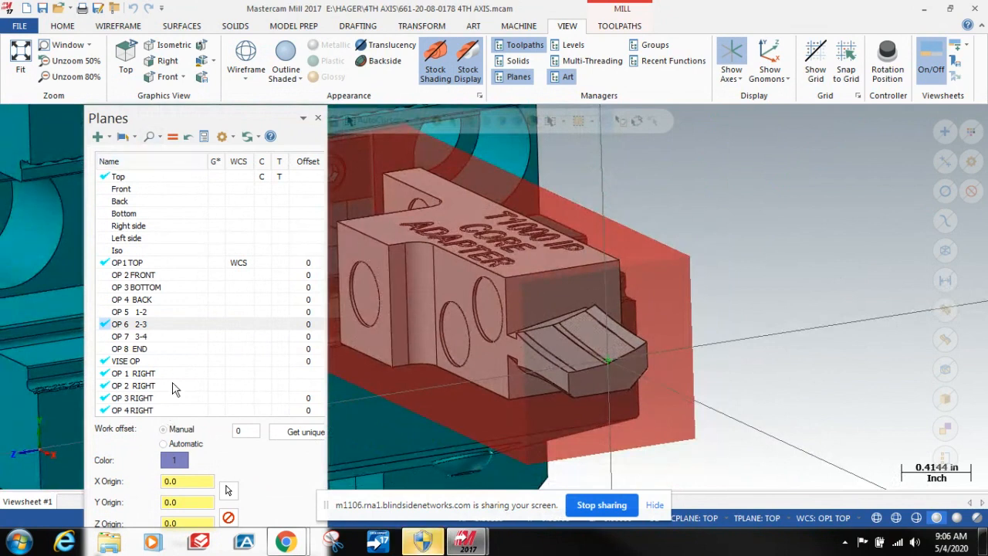
Move the shared manager panel higher on the screen and bring up the Toolpaths manager in place of the Planes list.
{"action": "scroll", "coordinate": [164, 358], "scroll_direction": "down", "scroll_amount": 1}
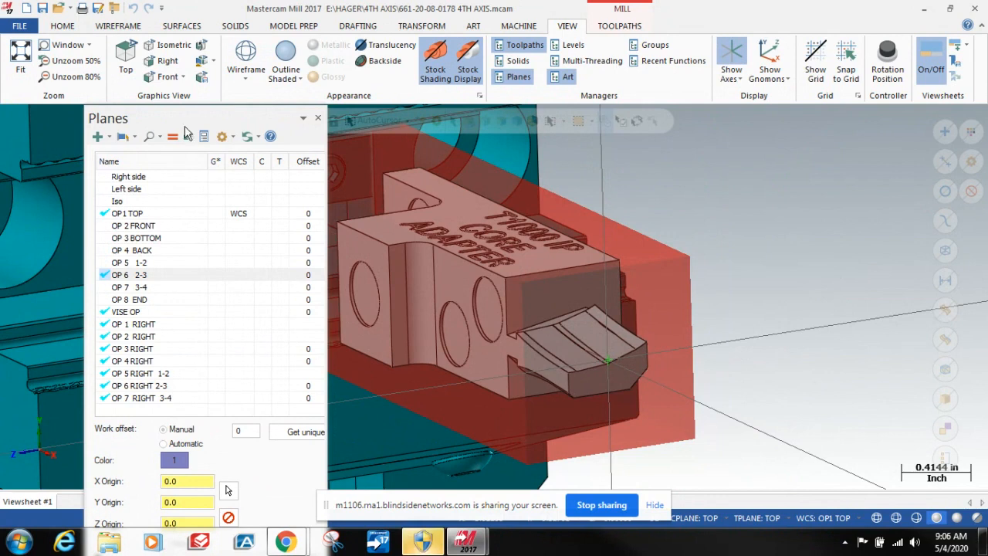
{"action": "left_click_drag", "start_coordinate": [158, 119], "coordinate": [132, 10]}
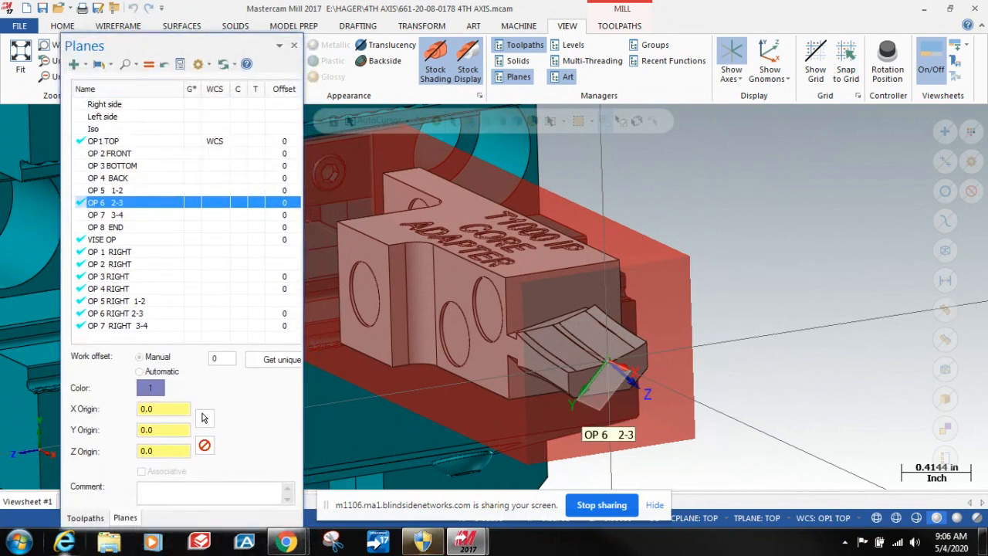
{"action": "left_click", "coordinate": [85, 518]}
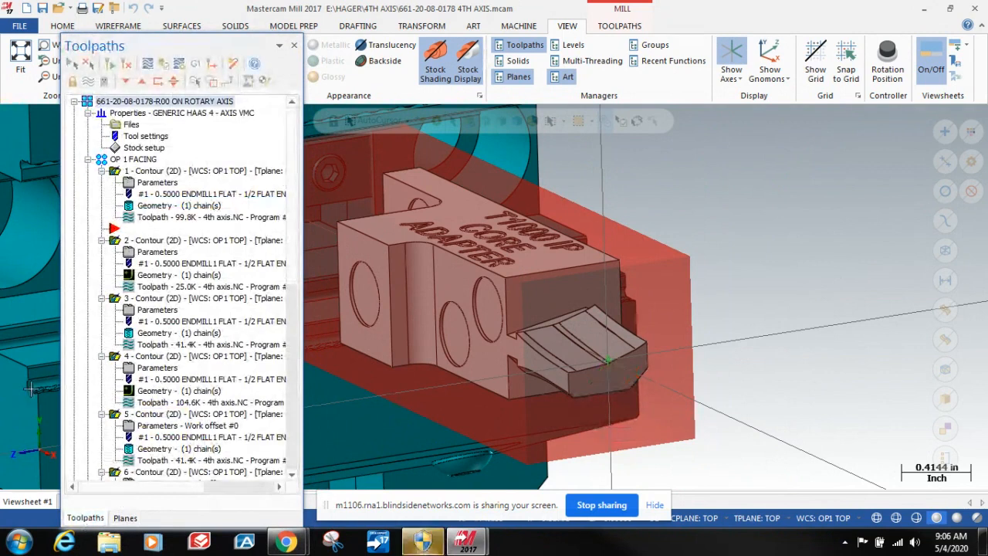
Collapse the details of contour operations 1 through 10 in the OP 1 FACING group.
{"action": "scroll", "coordinate": [186, 286], "scroll_direction": "down", "scroll_amount": 4}
{"action": "scroll", "coordinate": [185, 287], "scroll_direction": "down", "scroll_amount": 5}
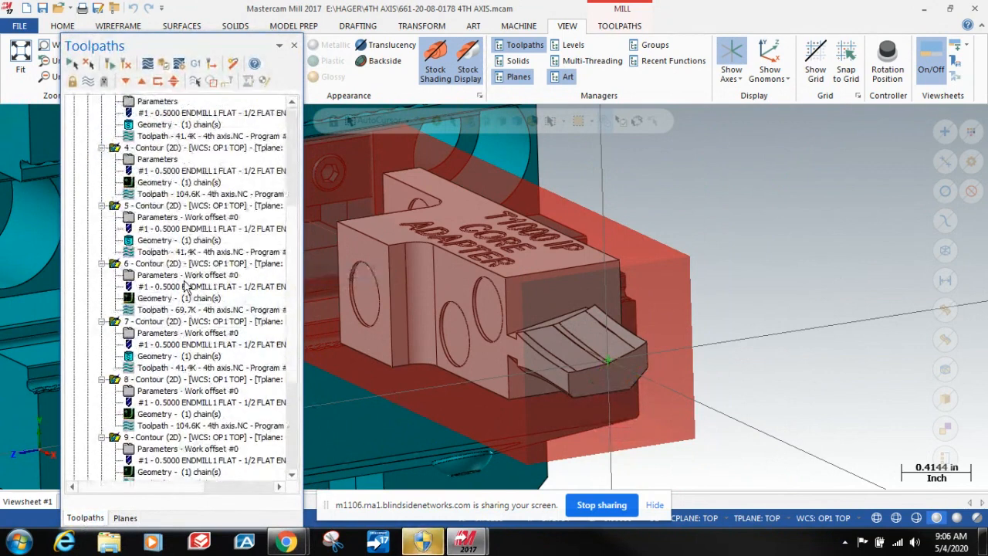
{"action": "scroll", "coordinate": [186, 286], "scroll_direction": "down", "scroll_amount": 3}
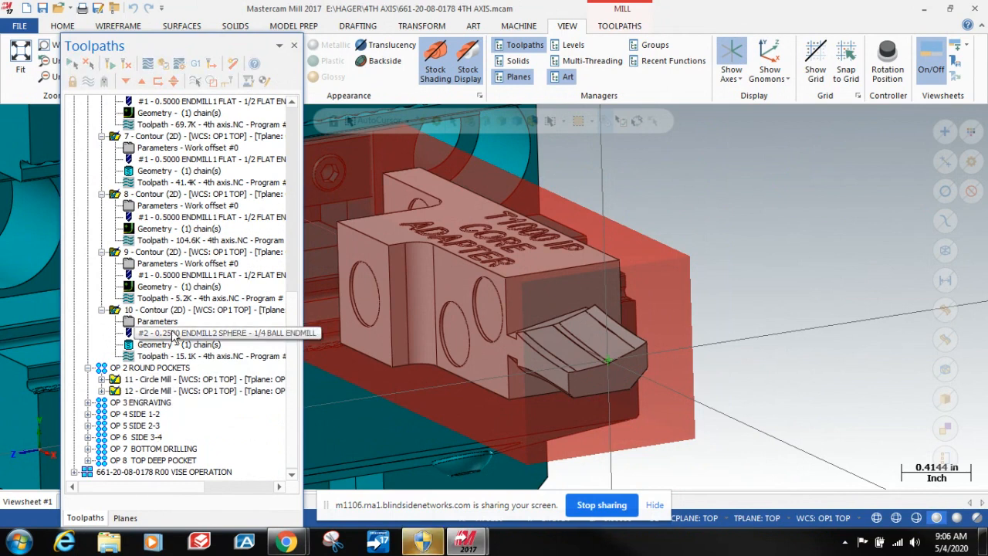
{"action": "scroll", "coordinate": [158, 336], "scroll_direction": "up", "scroll_amount": 10}
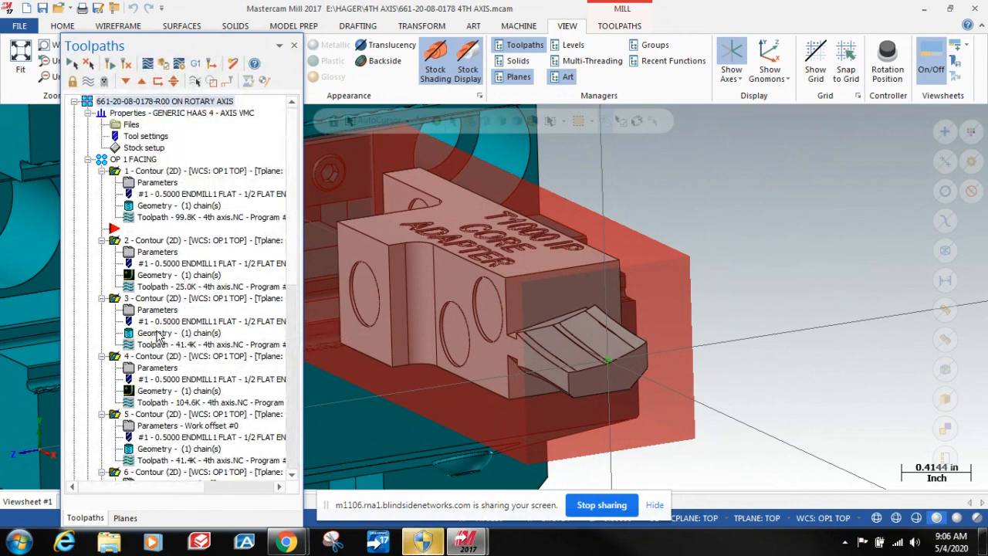
{"action": "left_click", "coordinate": [101, 170]}
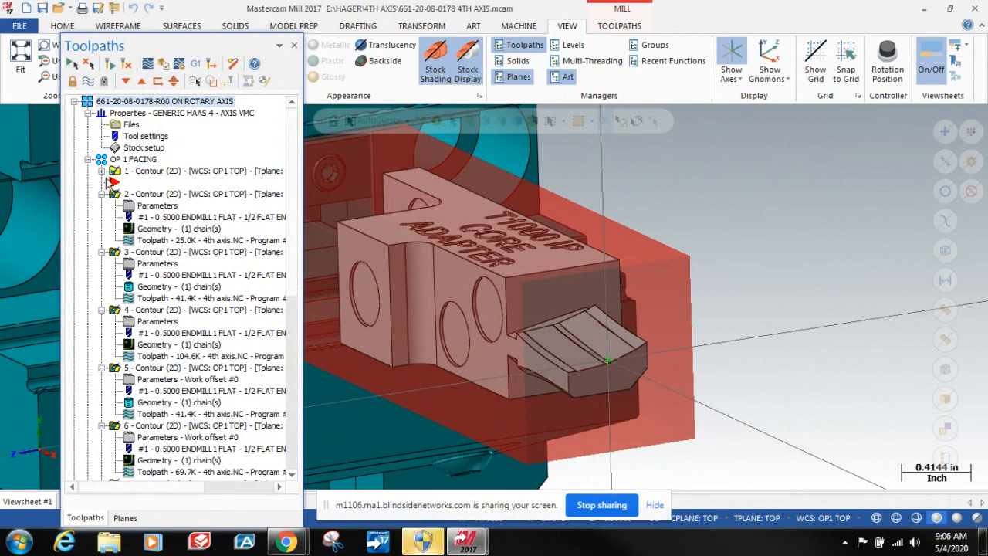
{"action": "left_click", "coordinate": [102, 170]}
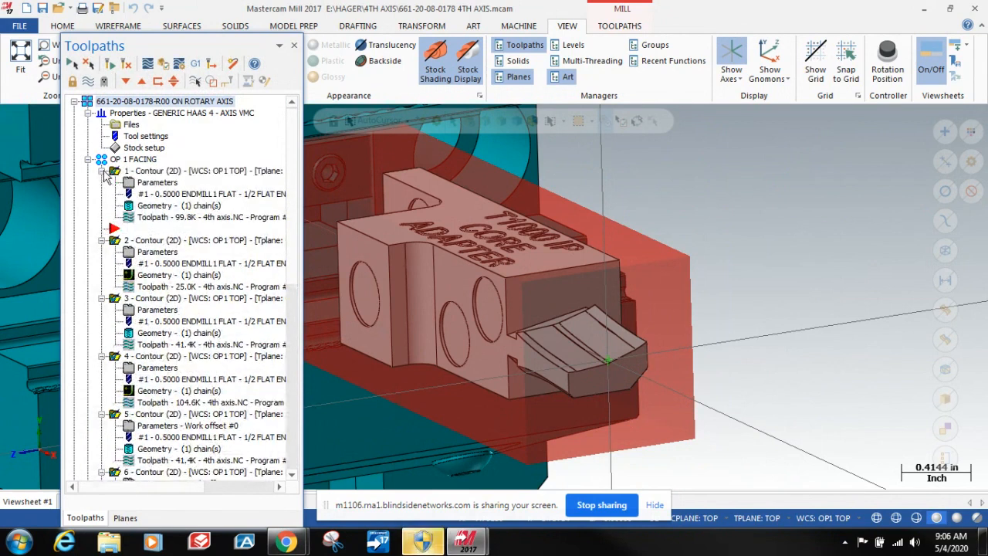
{"action": "left_click", "coordinate": [102, 171]}
{"action": "left_click", "coordinate": [102, 170]}
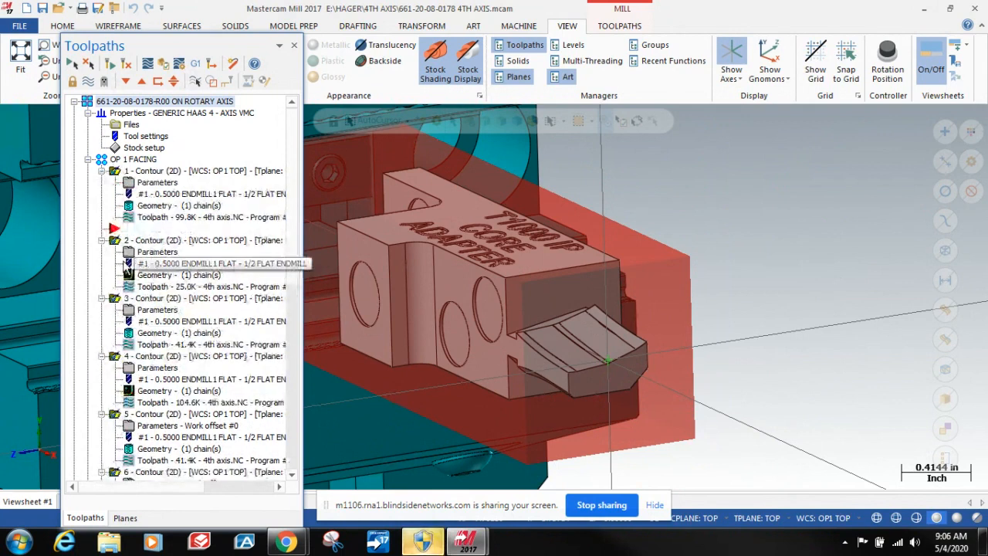
{"action": "left_click", "coordinate": [103, 240]}
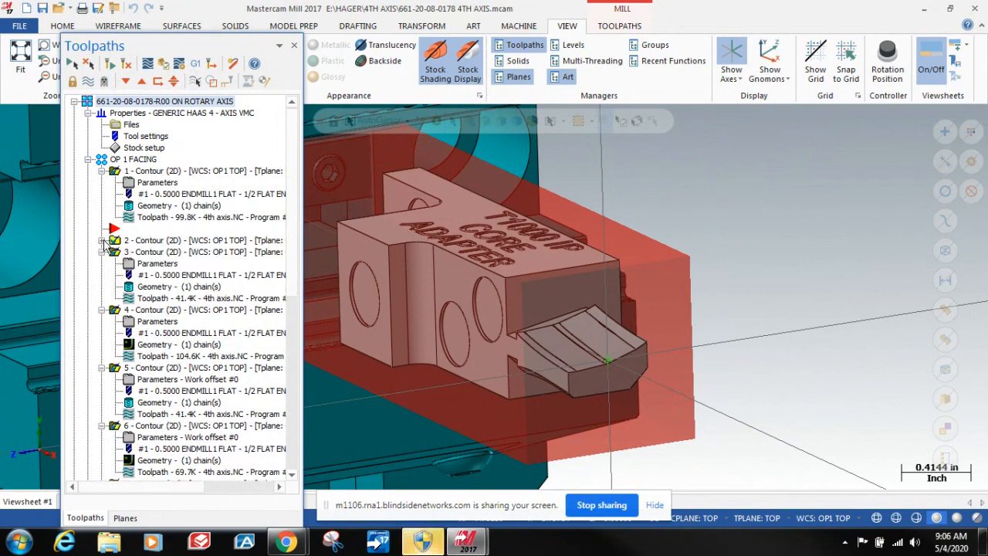
{"action": "left_click", "coordinate": [103, 252]}
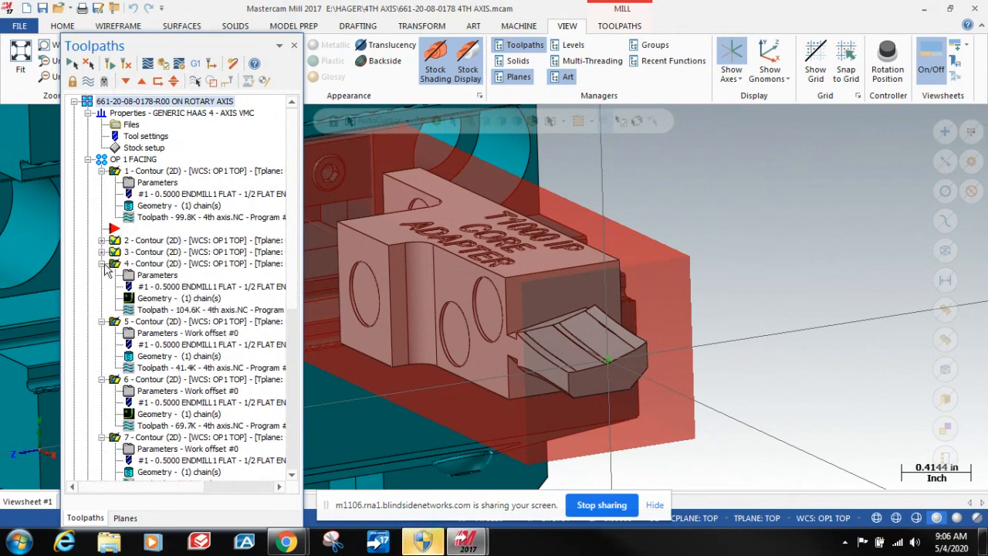
{"action": "left_click", "coordinate": [103, 263]}
{"action": "left_click", "coordinate": [102, 274]}
{"action": "left_click", "coordinate": [102, 287]}
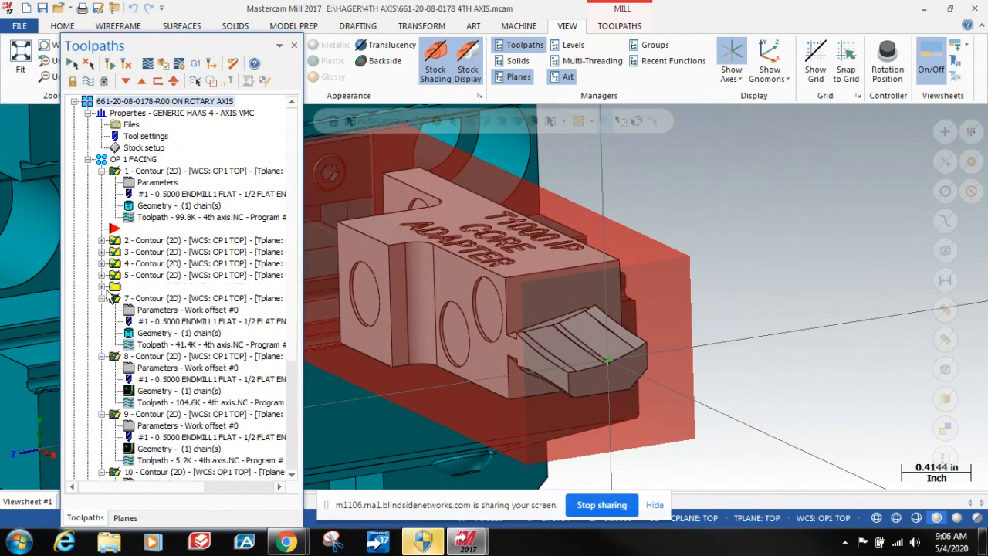
{"action": "left_click", "coordinate": [102, 298]}
{"action": "left_click", "coordinate": [102, 310]}
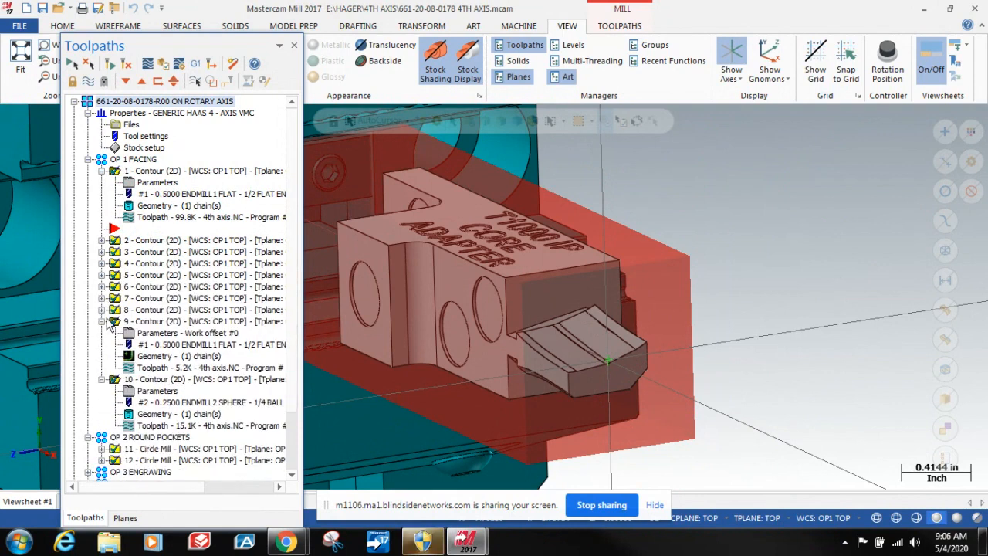
{"action": "left_click", "coordinate": [102, 321]}
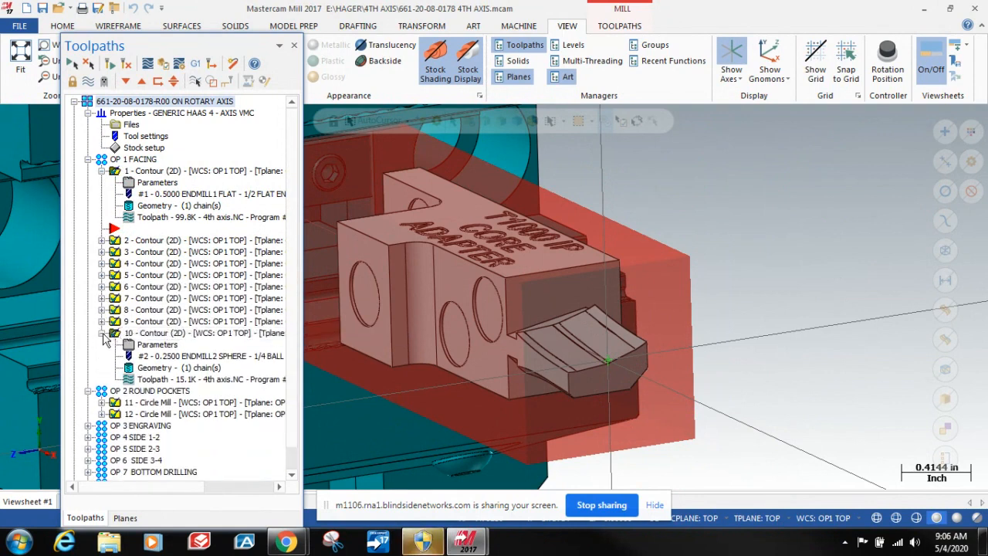
{"action": "left_click", "coordinate": [102, 332]}
{"action": "left_click", "coordinate": [102, 170]}
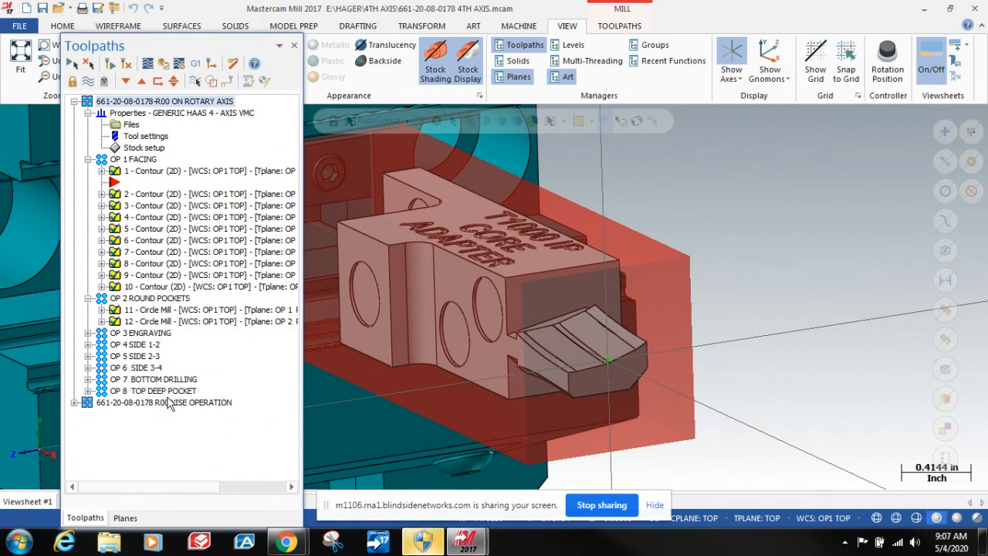
Expand the OP 6 SIDE 3-4 group and start a backplot of operation 23, Surface High Speed (Raster).
{"action": "left_click", "coordinate": [89, 368]}
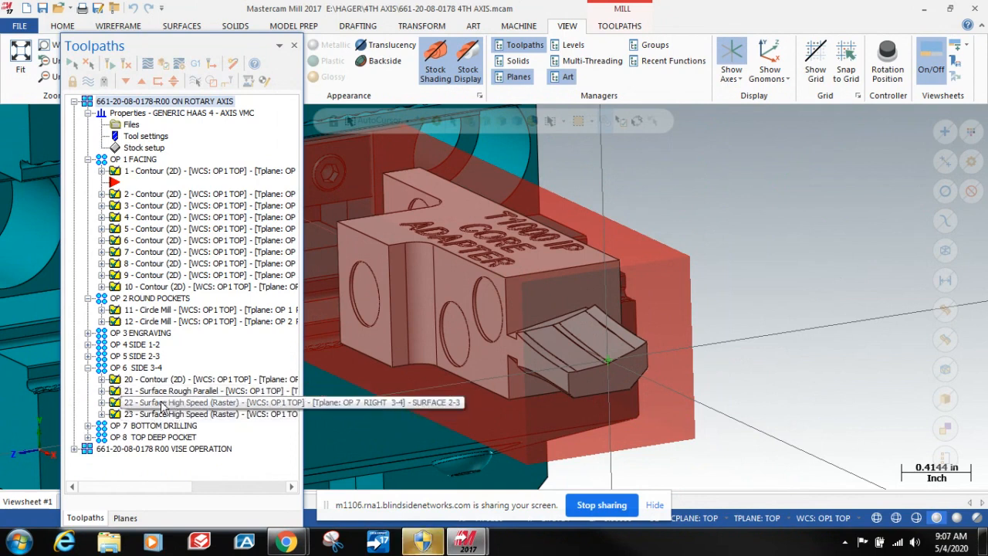
{"action": "left_click", "coordinate": [114, 414]}
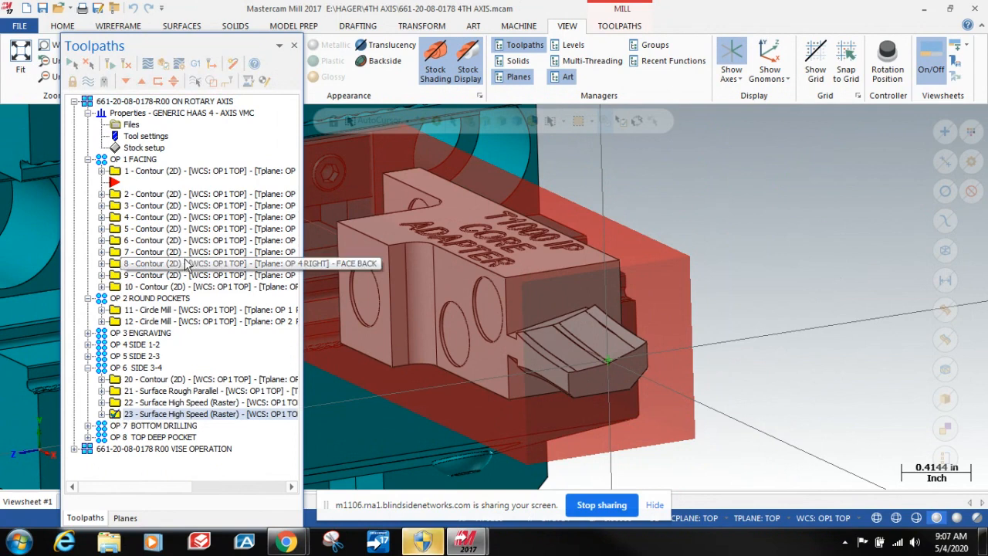
{"action": "left_click", "coordinate": [147, 64]}
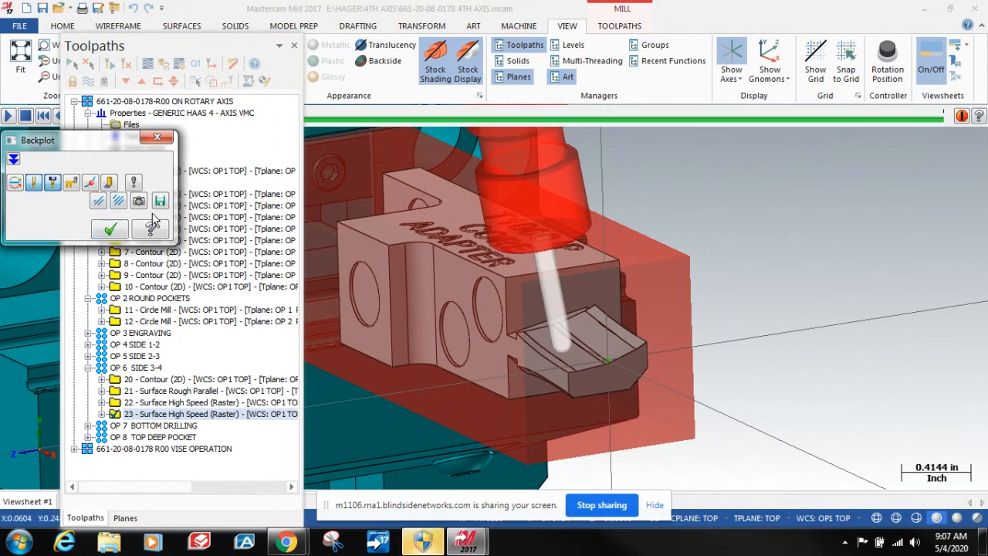
Examine the ball endmill and holder relative to the part and vise, close up and from the end of the rotary axis.
{"action": "scroll", "coordinate": [743, 298], "scroll_direction": "down", "scroll_amount": 4}
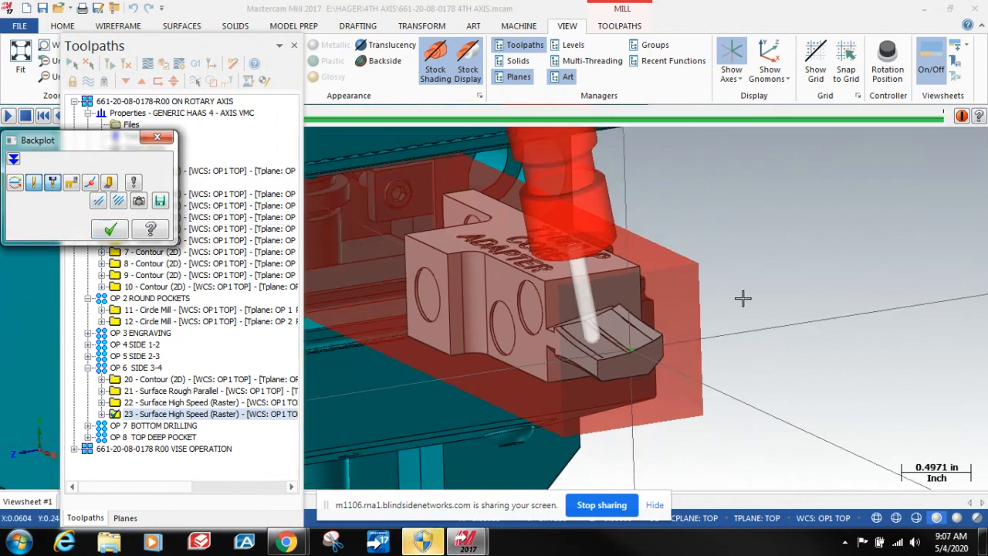
{"action": "scroll", "coordinate": [740, 294], "scroll_direction": "down", "scroll_amount": 1}
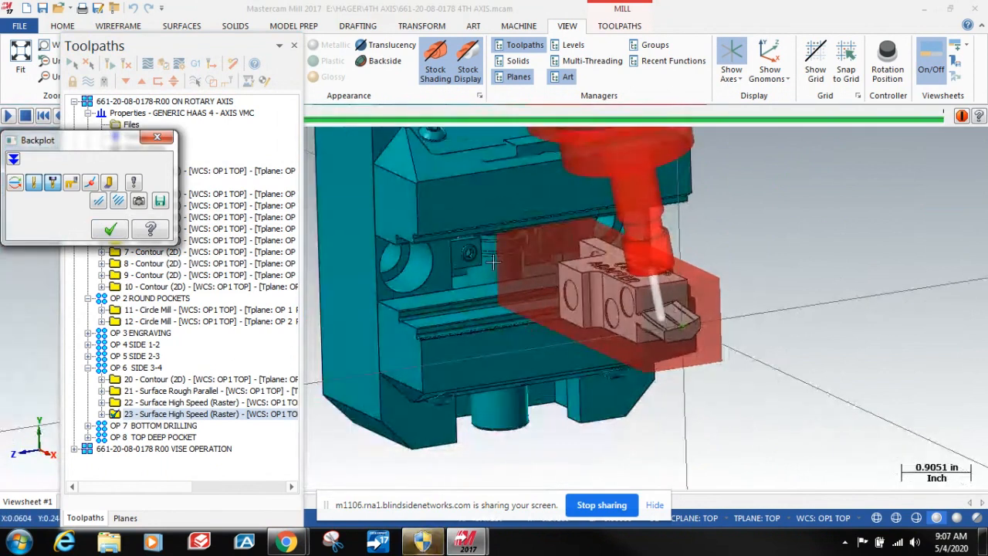
{"action": "middle_click_drag", "start_coordinate": [498, 253], "coordinate": [633, 365]}
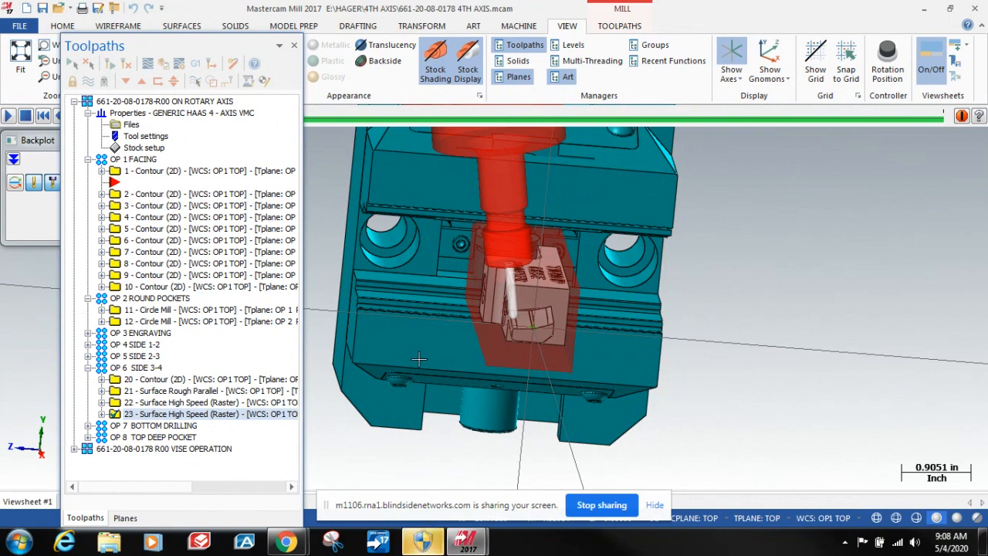
{"action": "scroll", "coordinate": [528, 318], "scroll_direction": "up", "scroll_amount": 6}
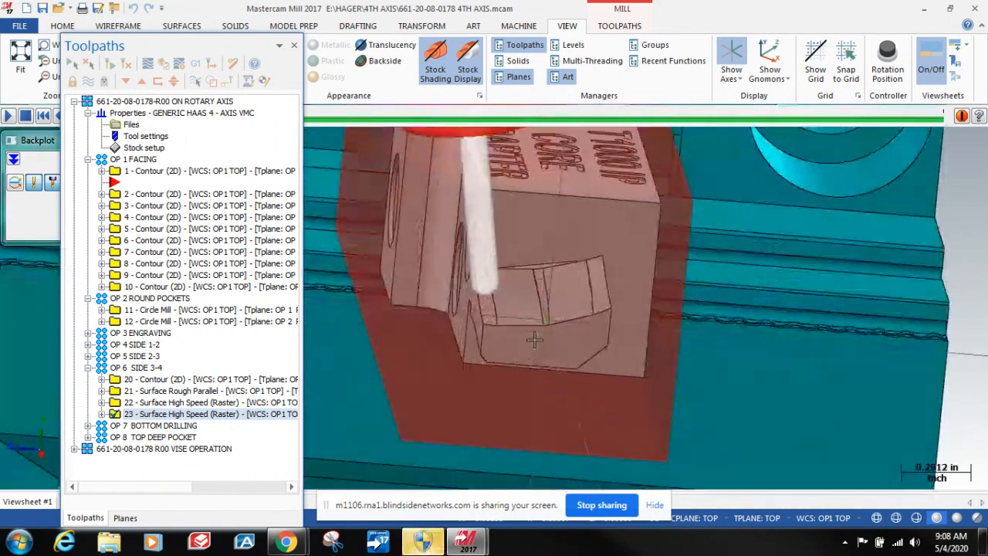
{"action": "scroll", "coordinate": [534, 351], "scroll_direction": "down", "scroll_amount": 5}
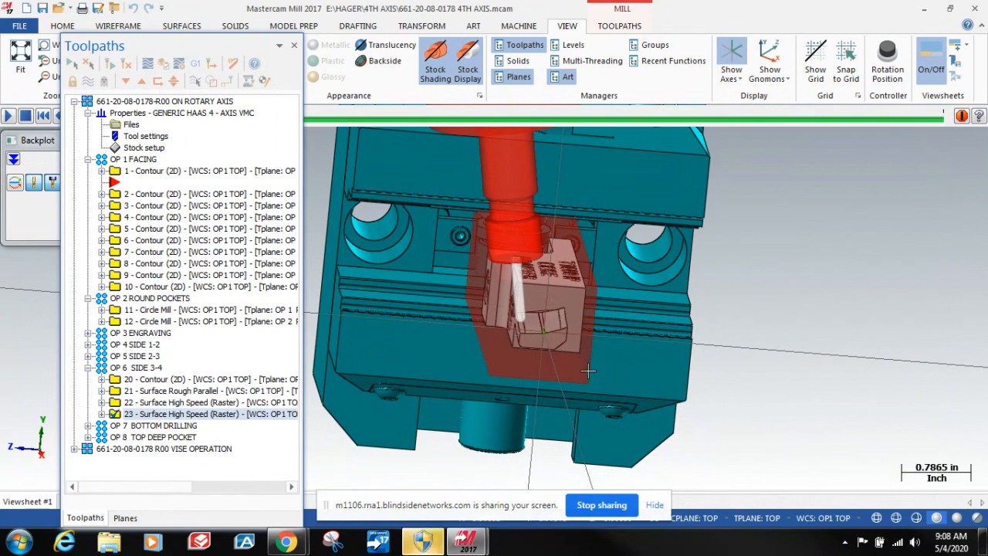
{"action": "scroll", "coordinate": [593, 372], "scroll_direction": "down", "scroll_amount": 5}
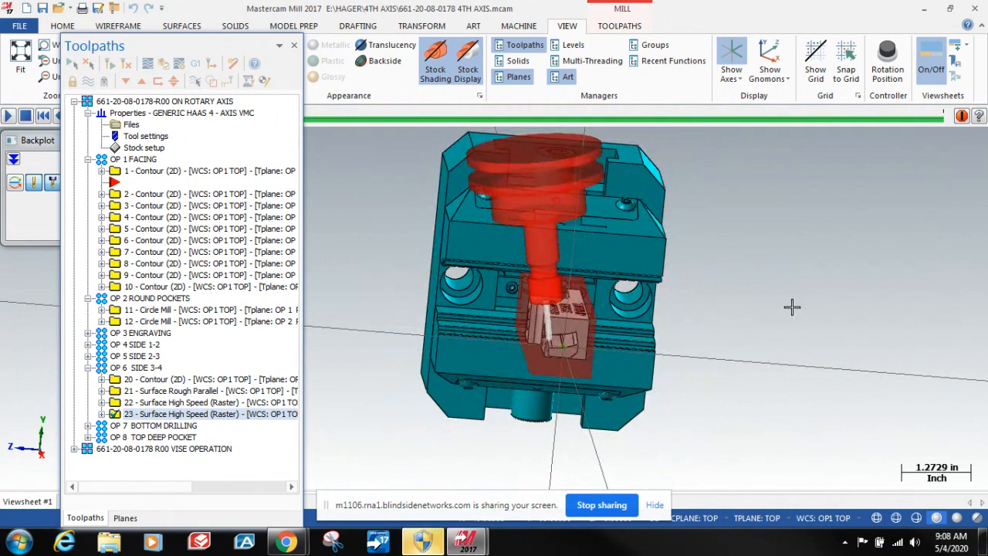
{"action": "mouse_move", "coordinate": [787, 302]}
{"action": "middle_mouse_down"}
{"action": "mouse_move", "coordinate": [717, 293]}
{"action": "mouse_move", "coordinate": [782, 293]}
{"action": "mouse_move", "coordinate": [730, 310]}
{"action": "mouse_move", "coordinate": [769, 296]}
{"action": "mouse_move", "coordinate": [743, 286]}
{"action": "mouse_move", "coordinate": [770, 295]}
{"action": "middle_mouse_up"}
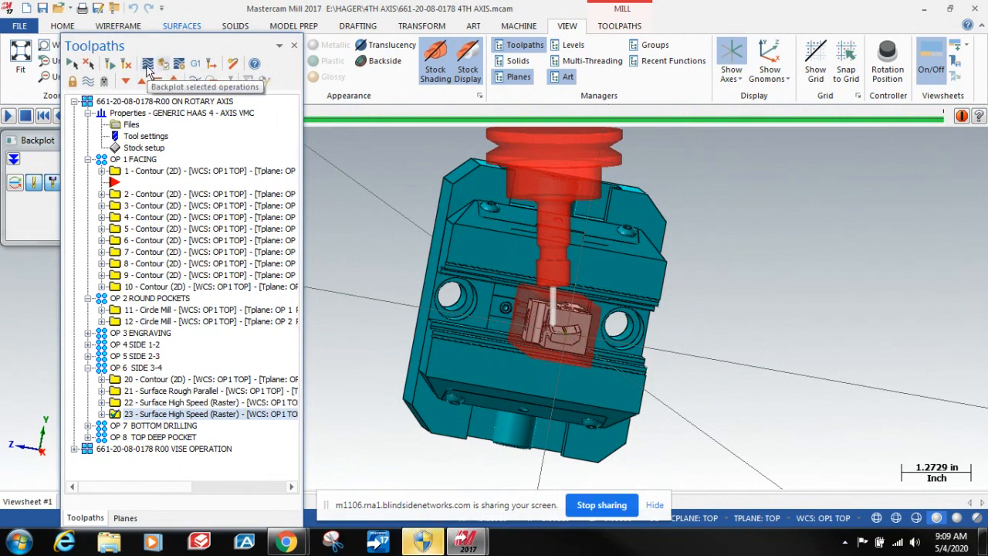
Clear the Toolpaths panel off the Backplot controls, play operation 23, and inspect its raster passes on the part's curved tip.
{"action": "left_click_drag", "start_coordinate": [154, 50], "coordinate": [98, 281]}
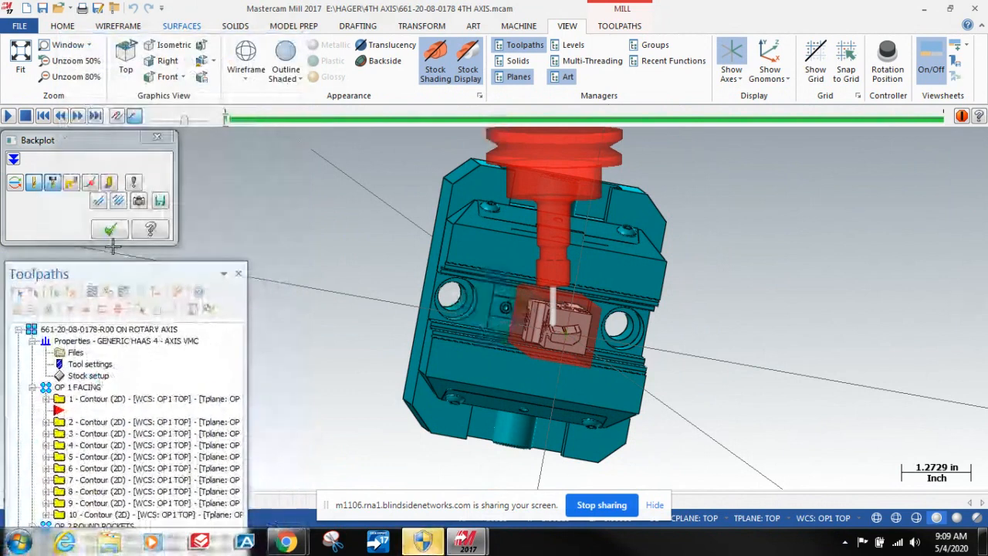
{"action": "left_click", "coordinate": [9, 115]}
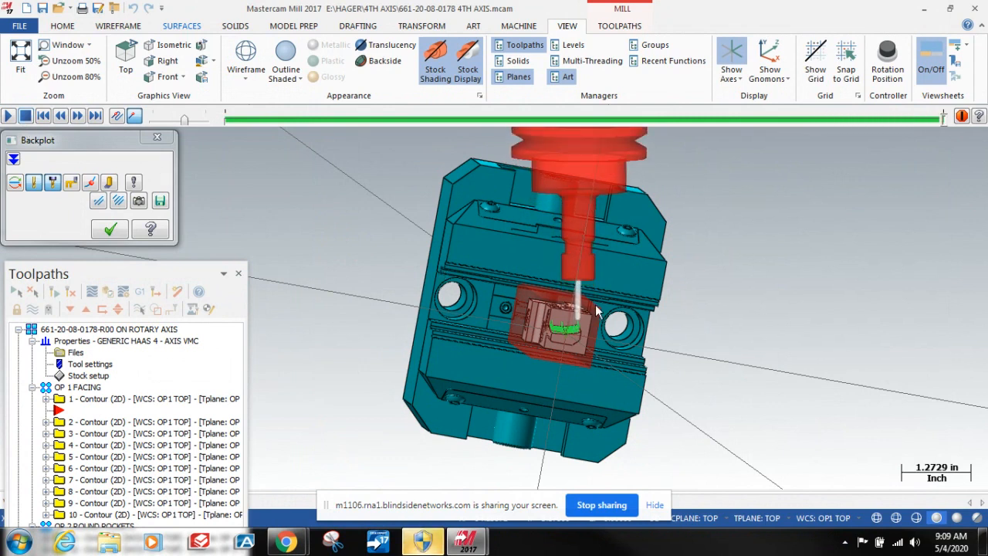
{"action": "scroll", "coordinate": [595, 304], "scroll_direction": "up", "scroll_amount": 2}
{"action": "scroll", "coordinate": [573, 316], "scroll_direction": "up", "scroll_amount": 5}
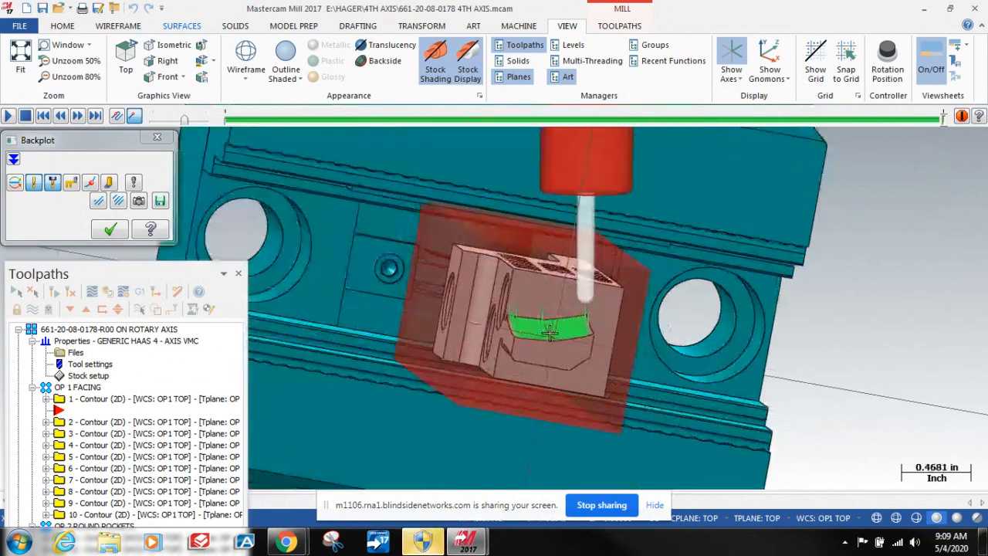
{"action": "scroll", "coordinate": [520, 307], "scroll_direction": "up", "scroll_amount": 4}
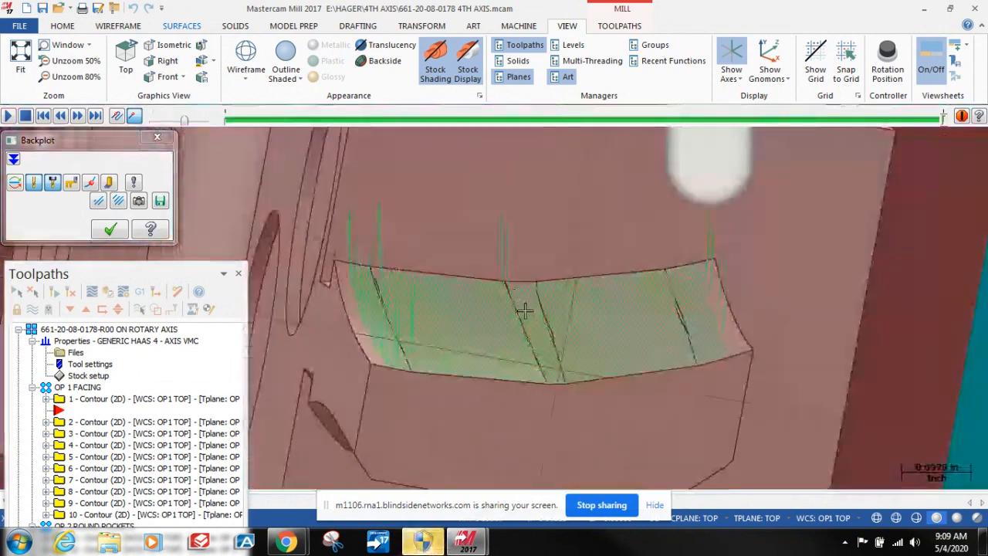
{"action": "scroll", "coordinate": [545, 331], "scroll_direction": "down", "scroll_amount": 6}
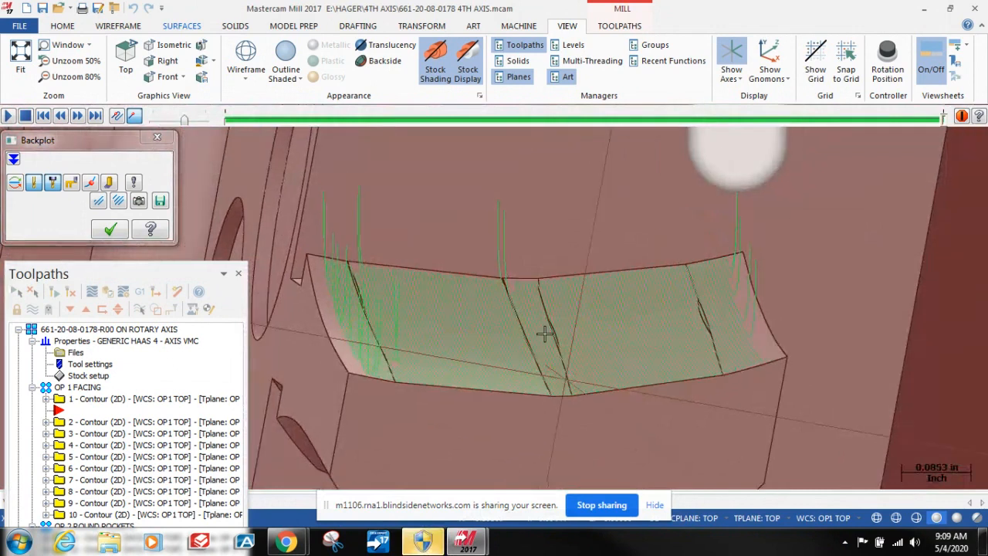
{"action": "scroll", "coordinate": [592, 329], "scroll_direction": "down", "scroll_amount": 8}
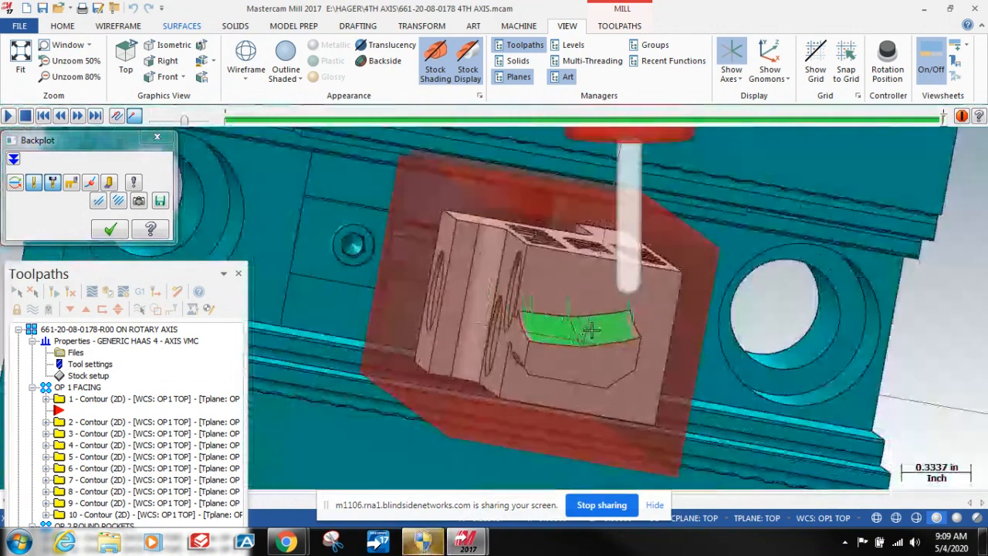
{"action": "scroll", "coordinate": [570, 330], "scroll_direction": "down", "scroll_amount": 3}
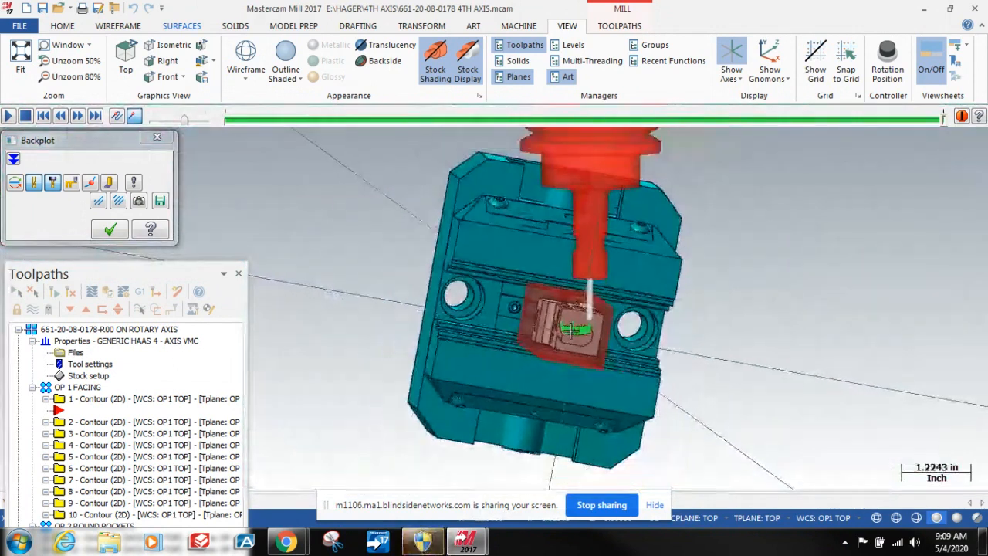
{"action": "scroll", "coordinate": [572, 330], "scroll_direction": "up", "scroll_amount": 1}
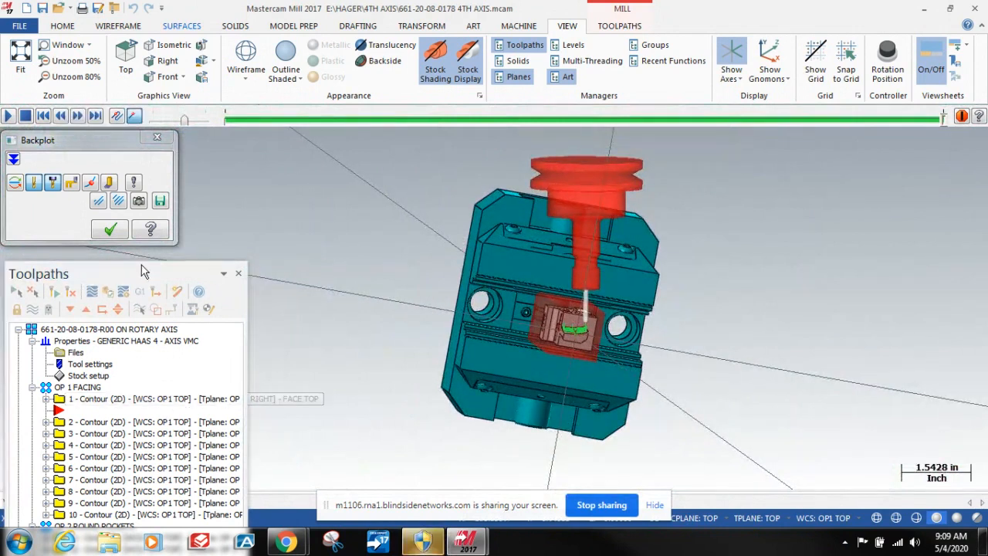
Move the shared manager panel back up beside the vise and display the Planes list.
{"action": "left_click_drag", "start_coordinate": [142, 270], "coordinate": [226, 126]}
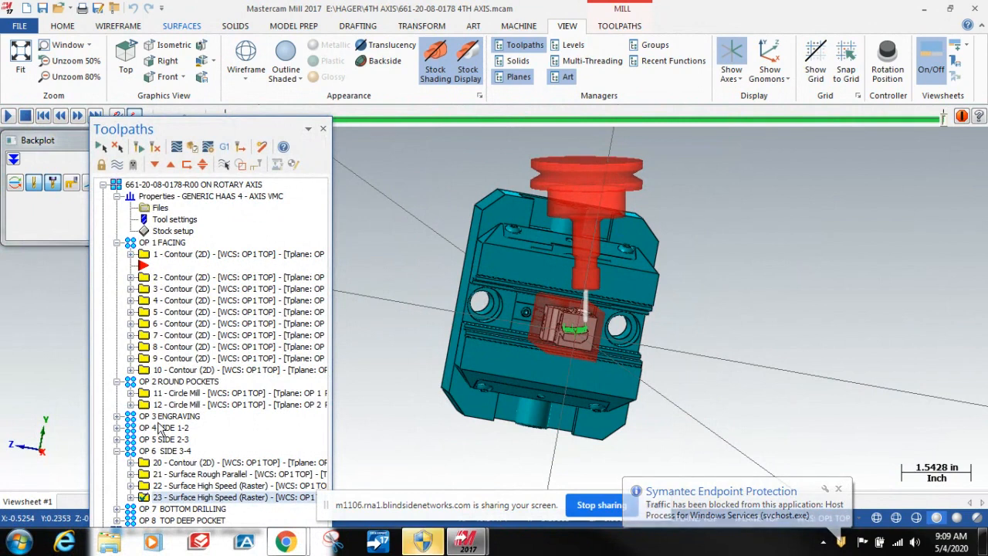
{"action": "left_click_drag", "start_coordinate": [203, 134], "coordinate": [162, 16]}
{"action": "left_click", "coordinate": [111, 485]}
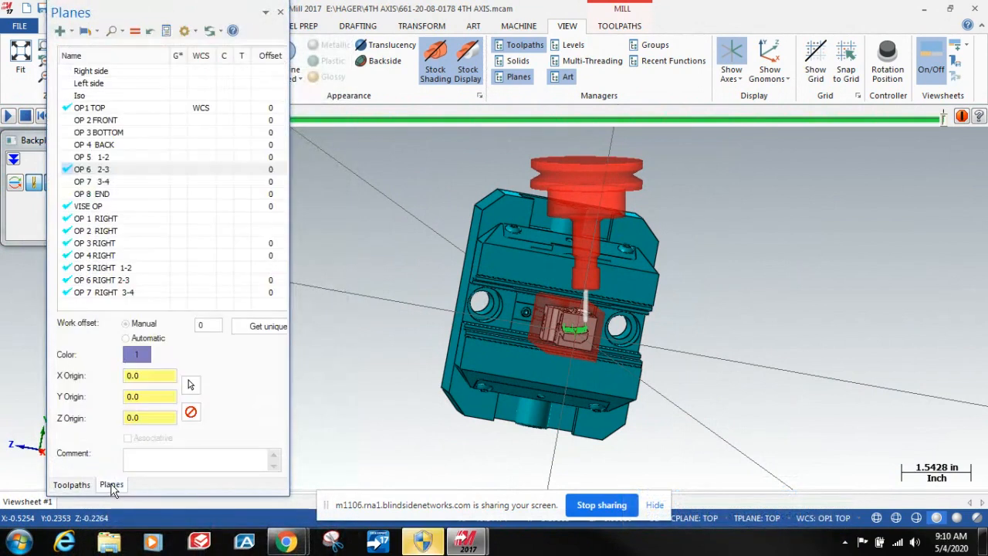
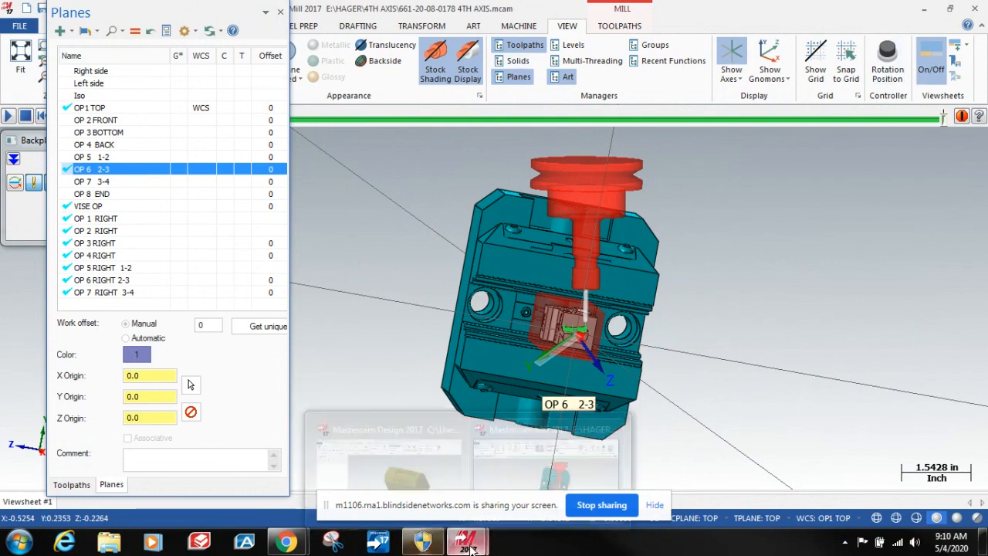
{"action": "mouse_move", "coordinate": [465, 548]}
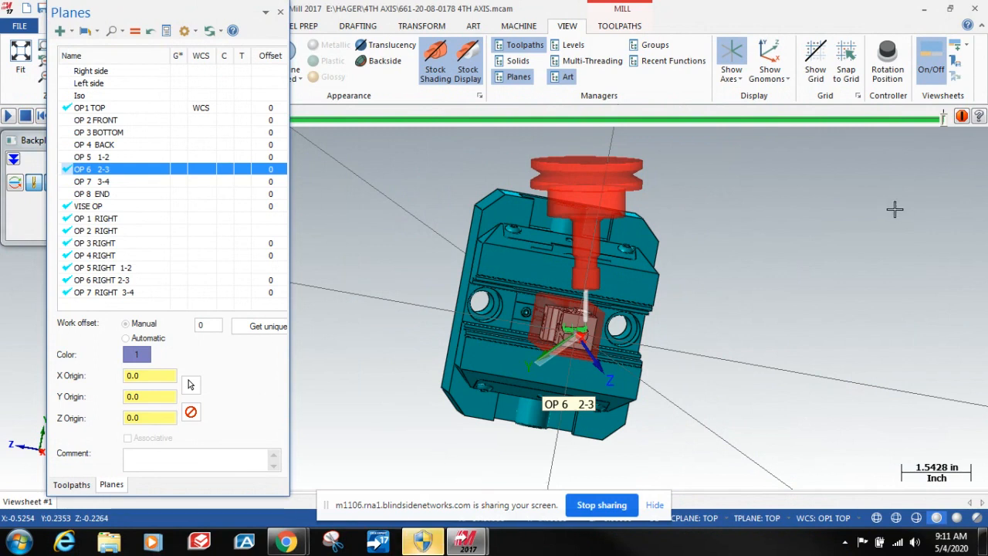
{"action": "left_click", "coordinate": [975, 14]}
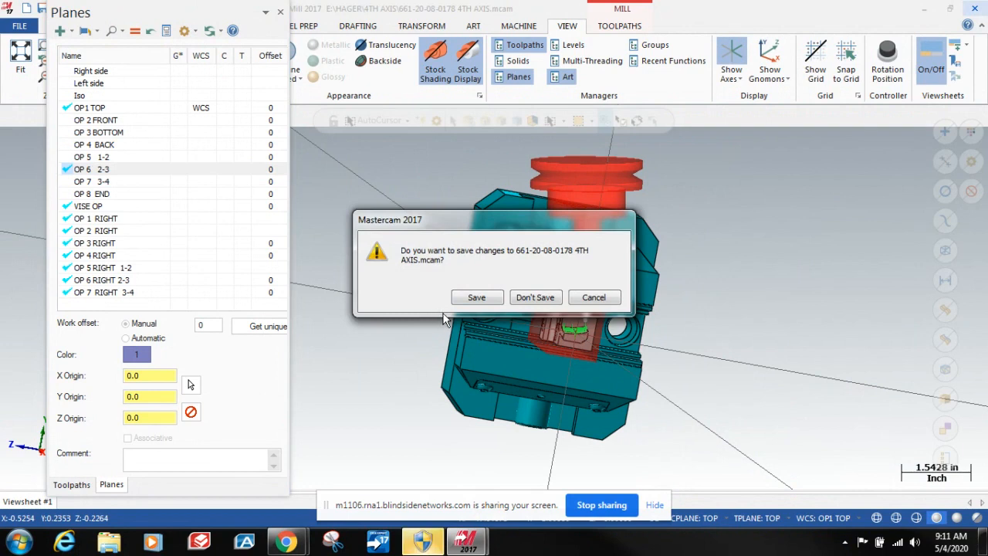
{"action": "left_click", "coordinate": [536, 298]}
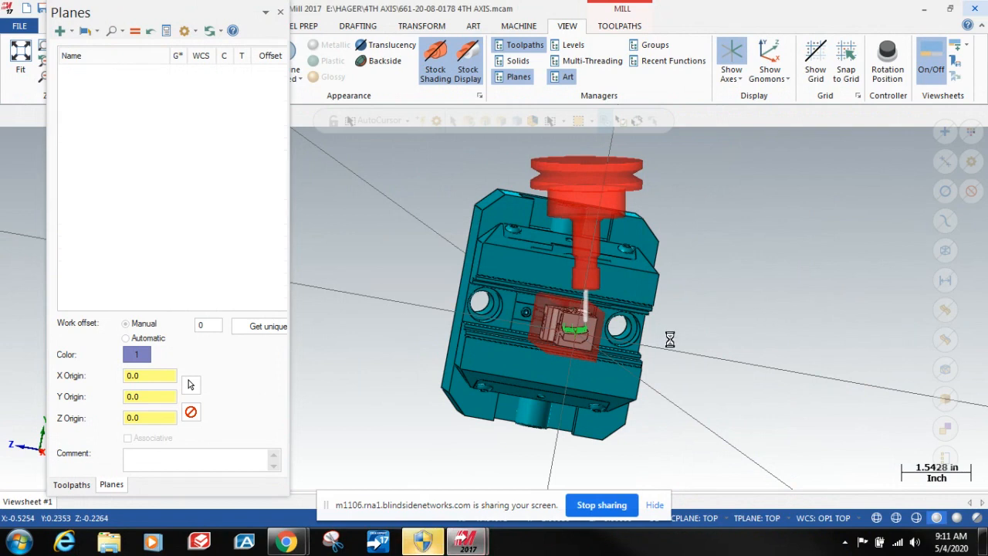
Switch to the other Mastercam window, which holds the INDEXING.mcam part.
{"action": "left_click", "coordinate": [471, 547]}
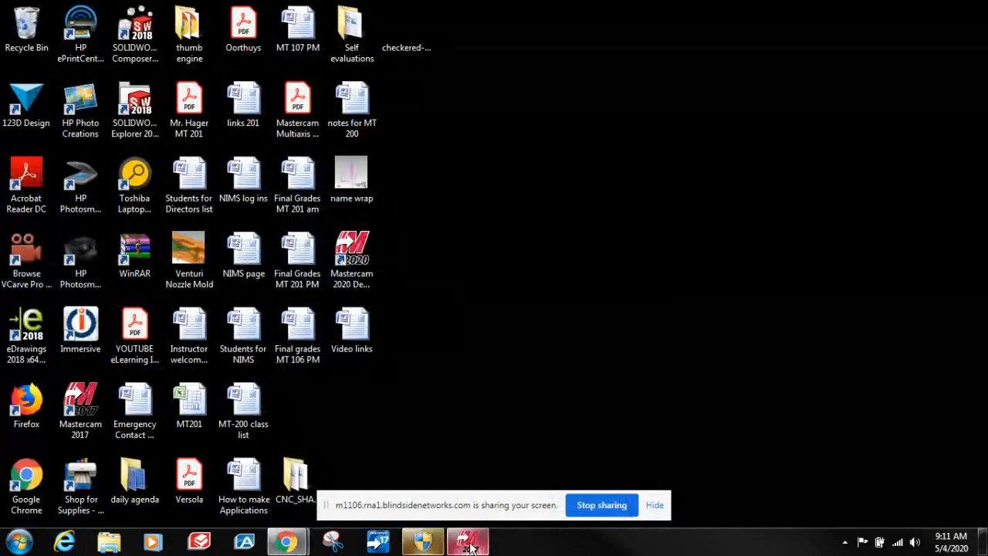
{"action": "mouse_move", "coordinate": [474, 547]}
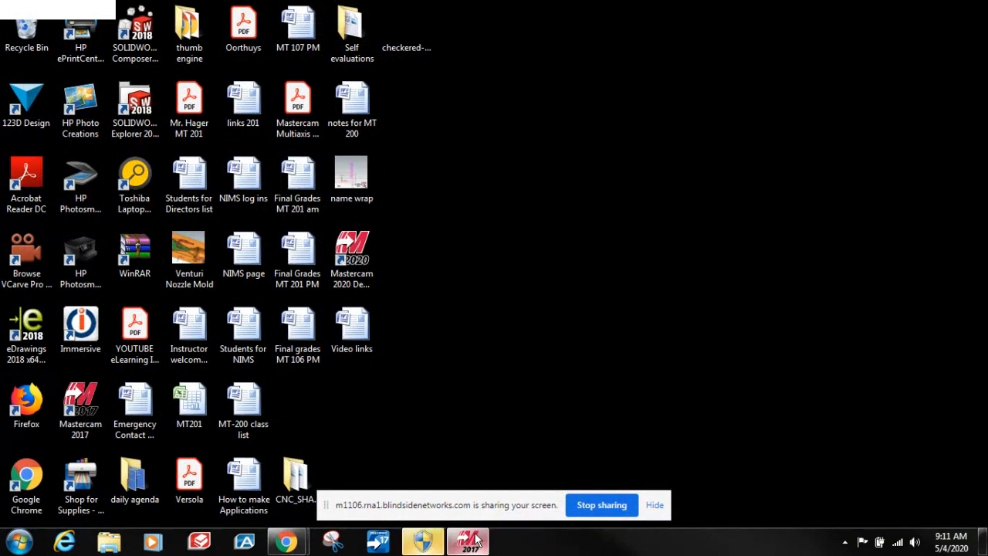
{"action": "left_click", "coordinate": [469, 541]}
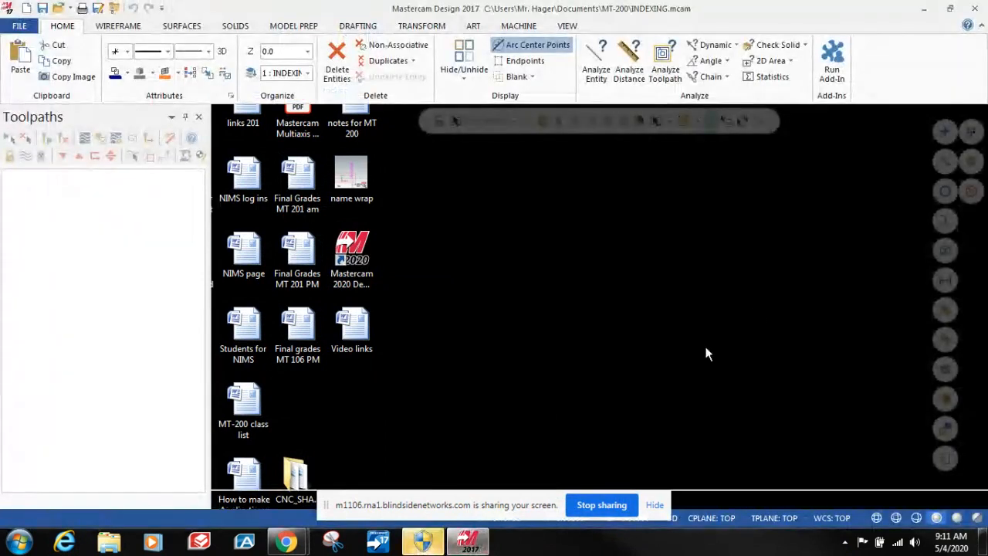
{"action": "key", "text": "super+d"}
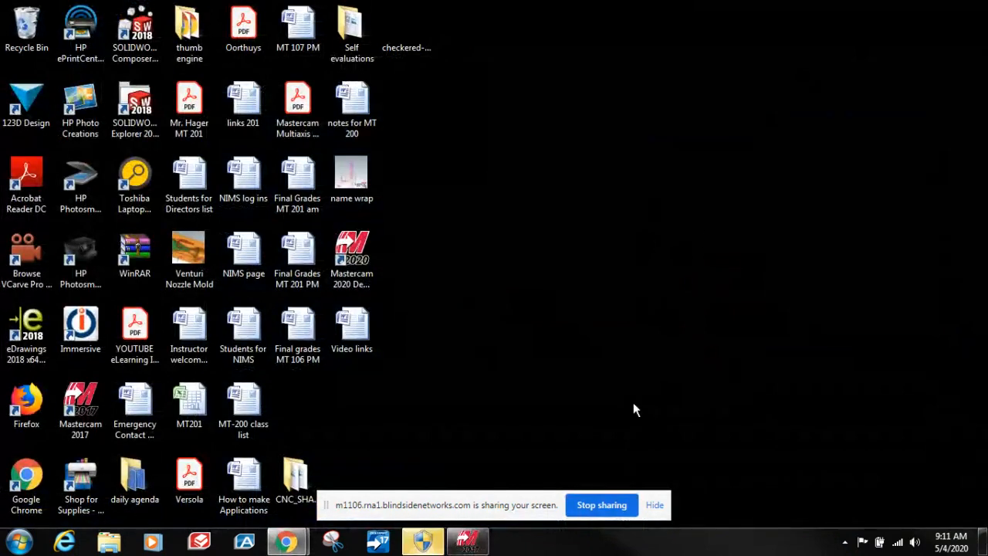
{"action": "mouse_move", "coordinate": [478, 544]}
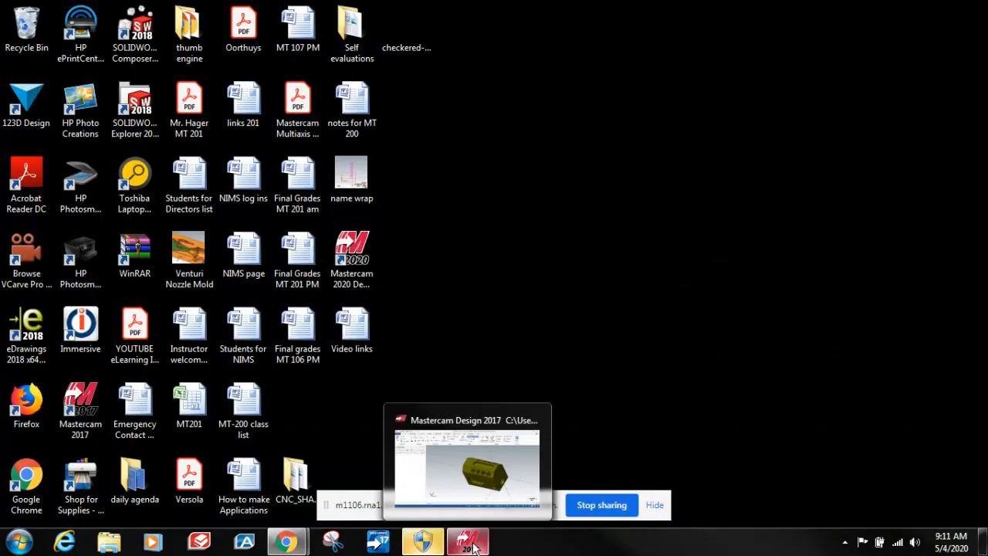
{"action": "left_click", "coordinate": [468, 542]}
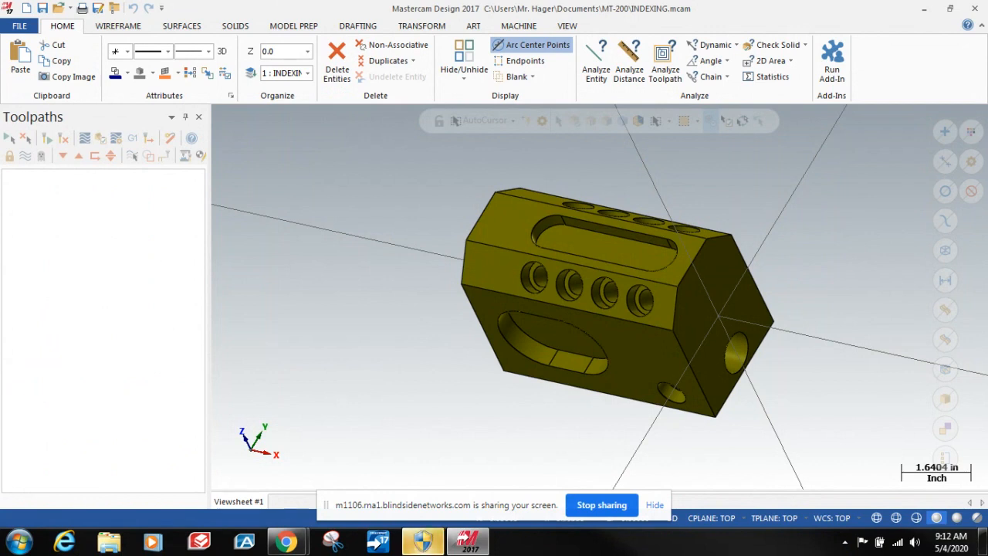
Display the Planes manager and undock it as a floating panel beside the part.
{"action": "scroll", "coordinate": [599, 296], "scroll_direction": "up", "scroll_amount": 3}
{"action": "scroll", "coordinate": [599, 297], "scroll_direction": "down", "scroll_amount": 3}
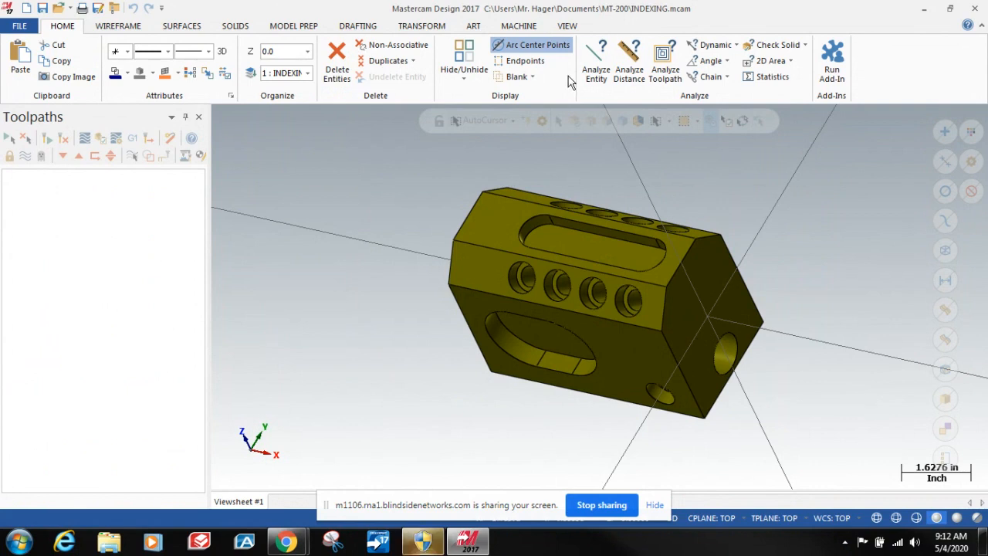
{"action": "left_click", "coordinate": [567, 27]}
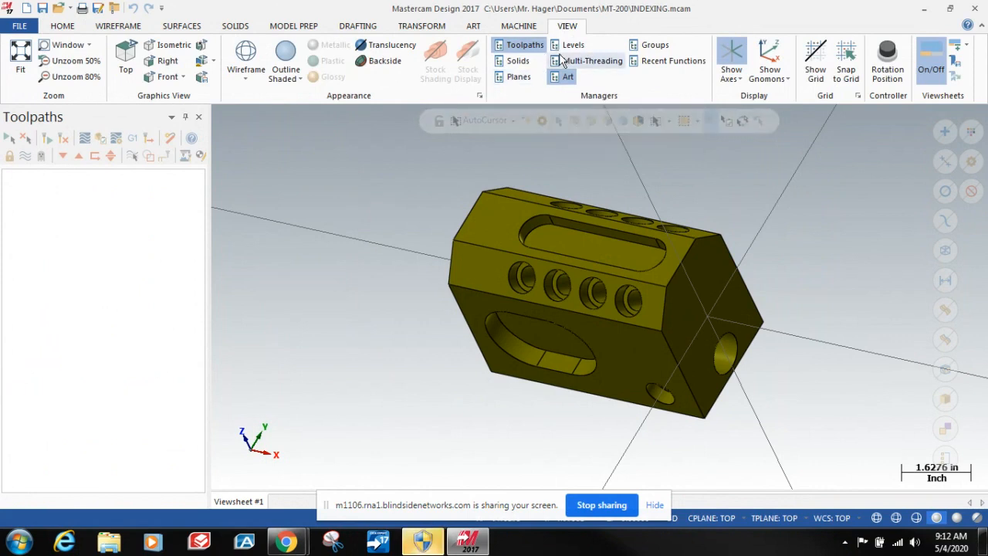
{"action": "left_click", "coordinate": [518, 80]}
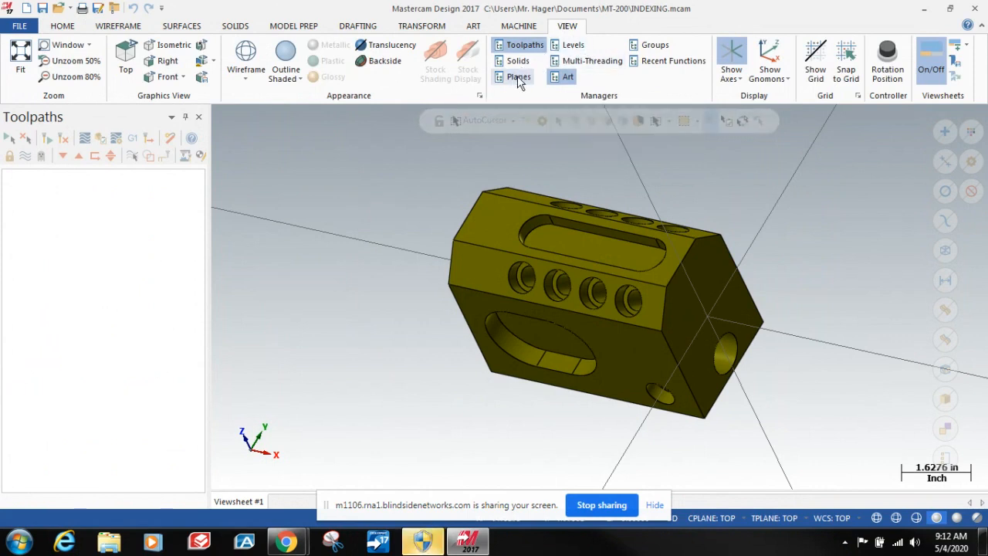
{"action": "left_click", "coordinate": [563, 77]}
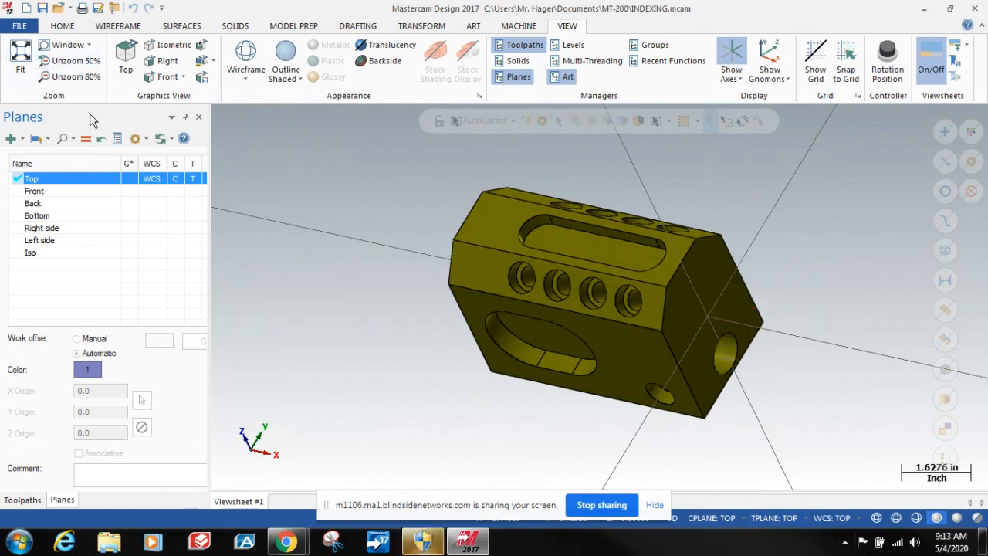
{"action": "left_click_drag", "start_coordinate": [74, 117], "coordinate": [258, 126]}
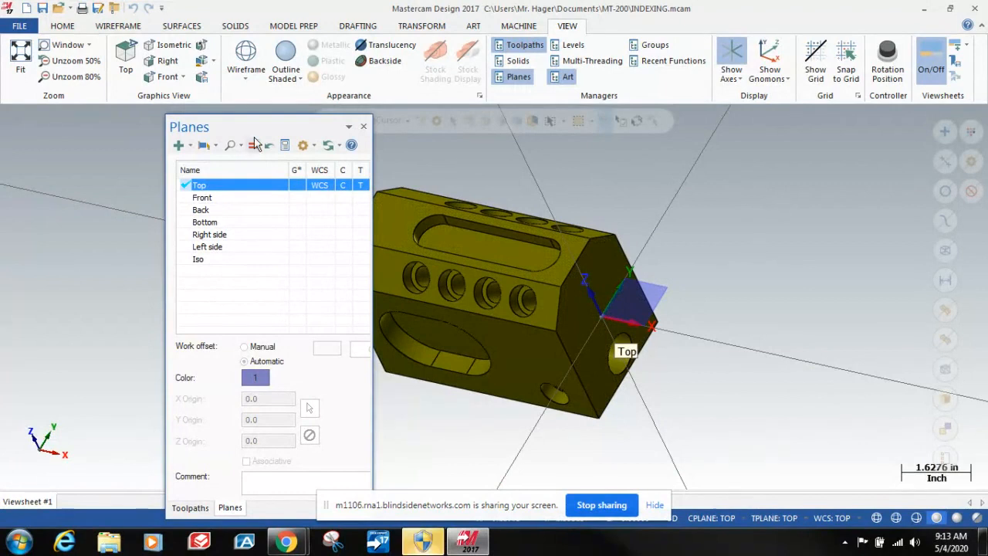
{"action": "left_click_drag", "start_coordinate": [263, 129], "coordinate": [203, 76]}
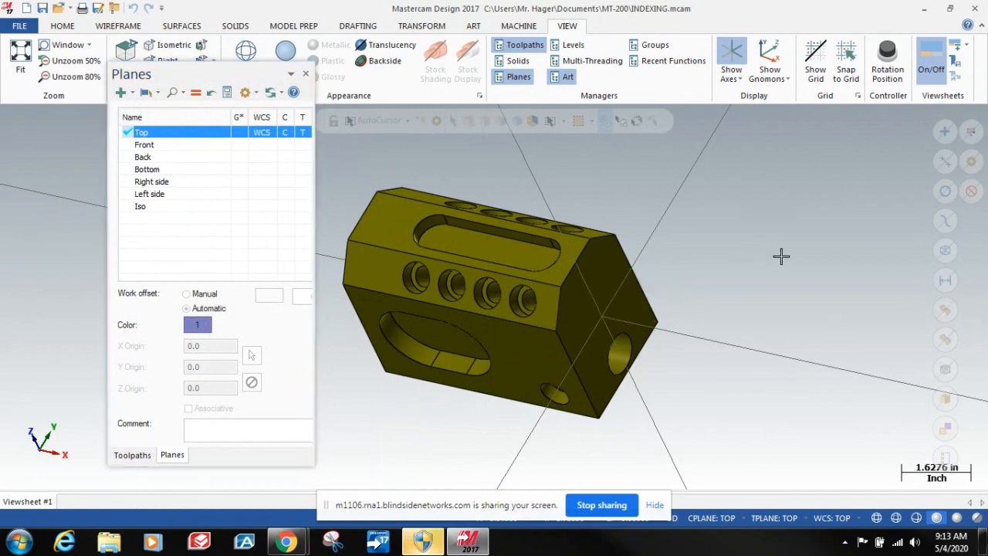
{"action": "right_click", "coordinate": [824, 281]}
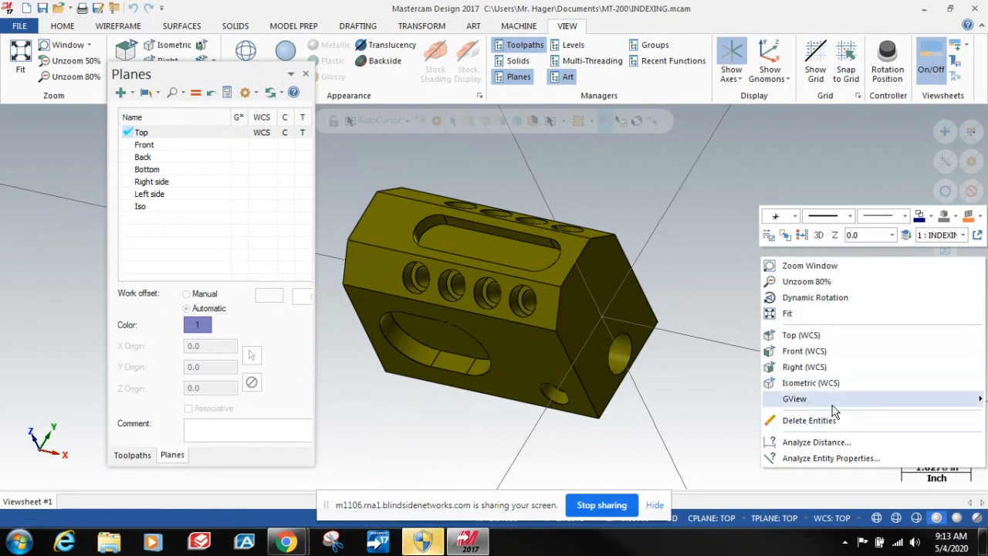
{"action": "mouse_move", "coordinate": [803, 396]}
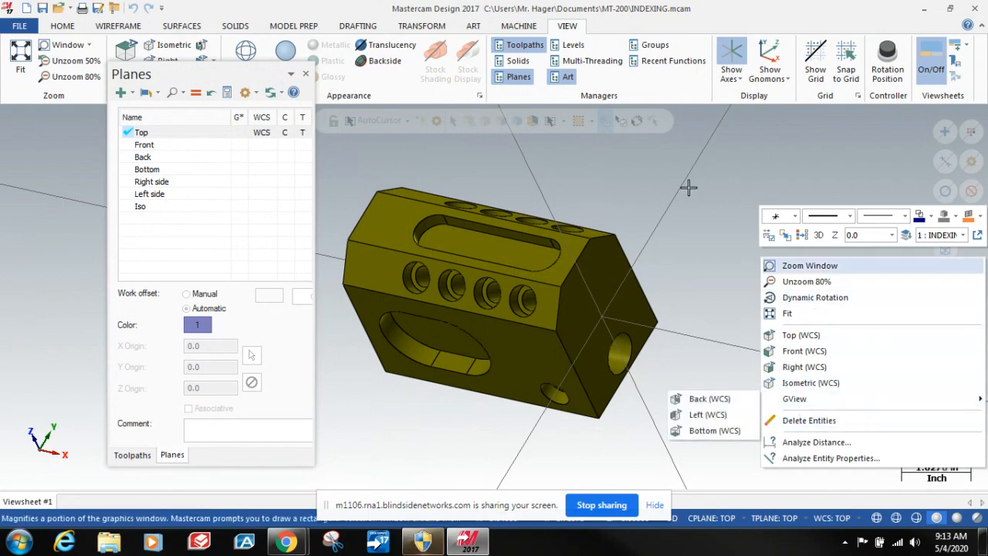
{"action": "left_click", "coordinate": [807, 265]}
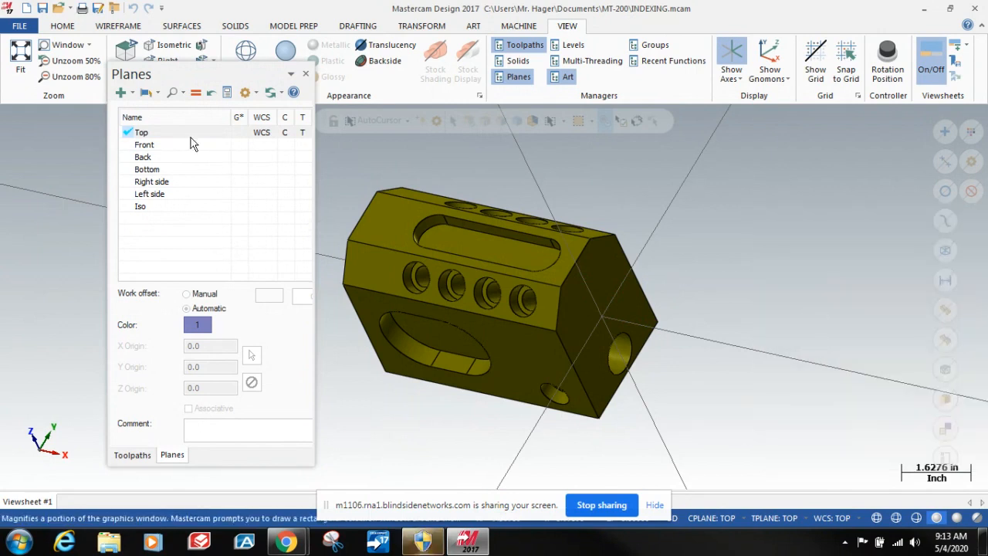
{"action": "right_click", "coordinate": [795, 270]}
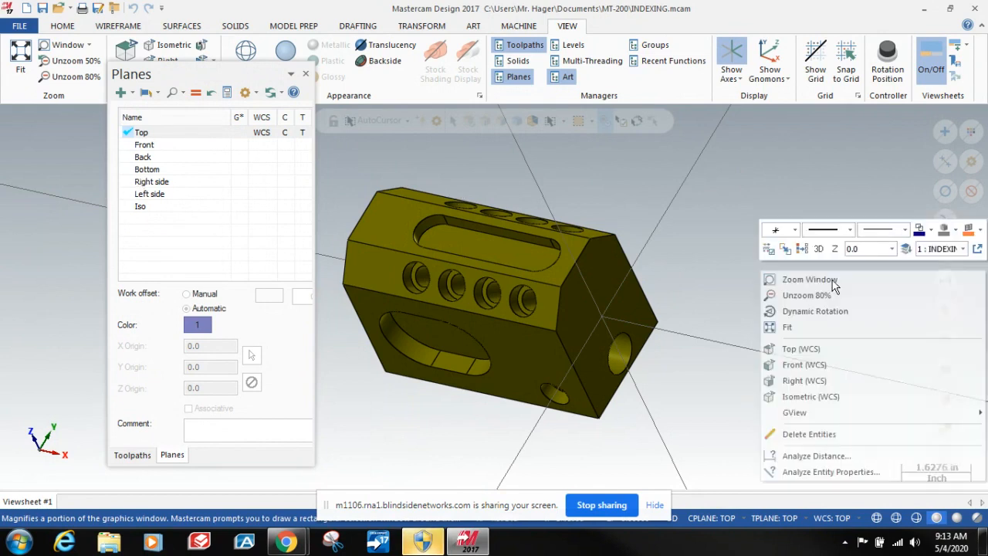
{"action": "left_click", "coordinate": [778, 189]}
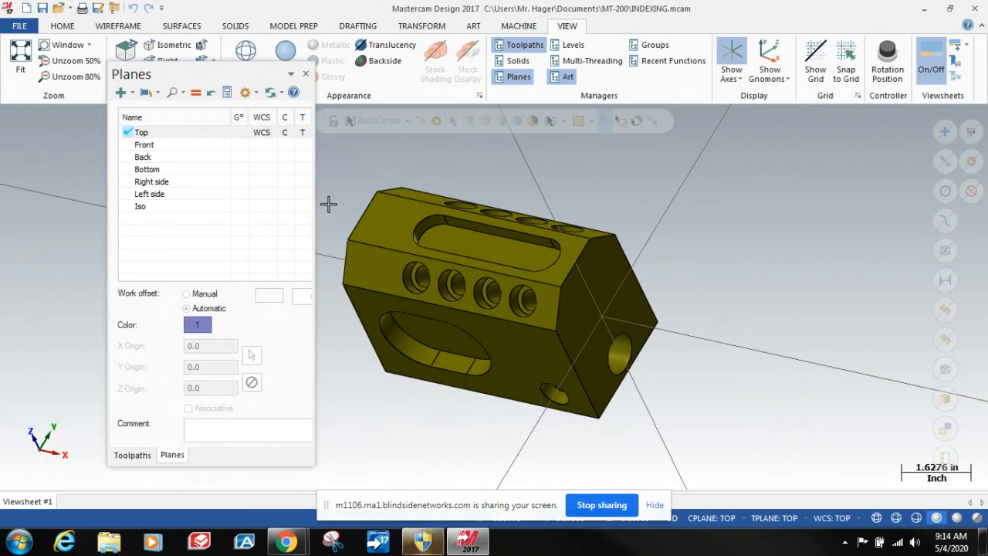
Move the Planes panel farther from the part and start a new plane from the part's upper slotted solid face.
{"action": "left_click_drag", "start_coordinate": [196, 73], "coordinate": [164, 42]}
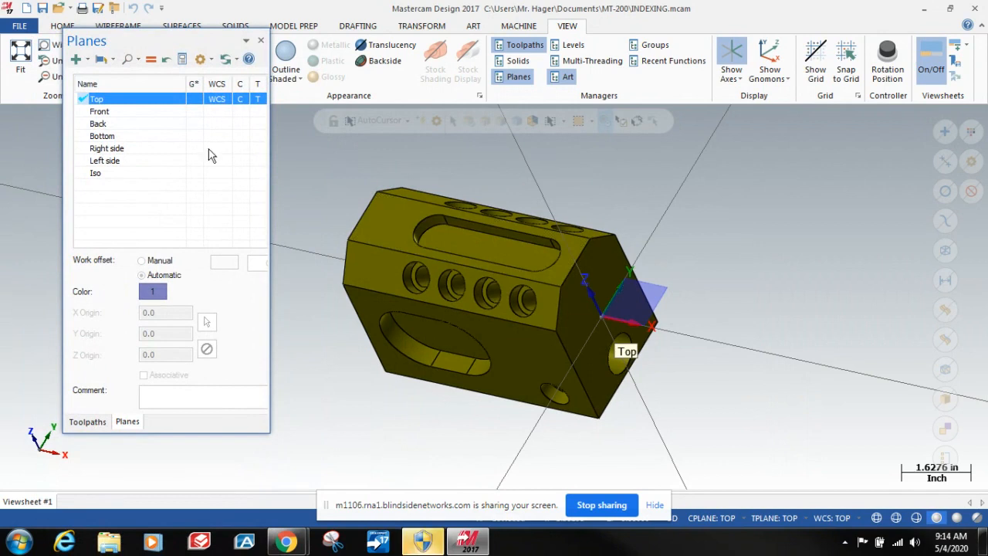
{"action": "left_click", "coordinate": [76, 61]}
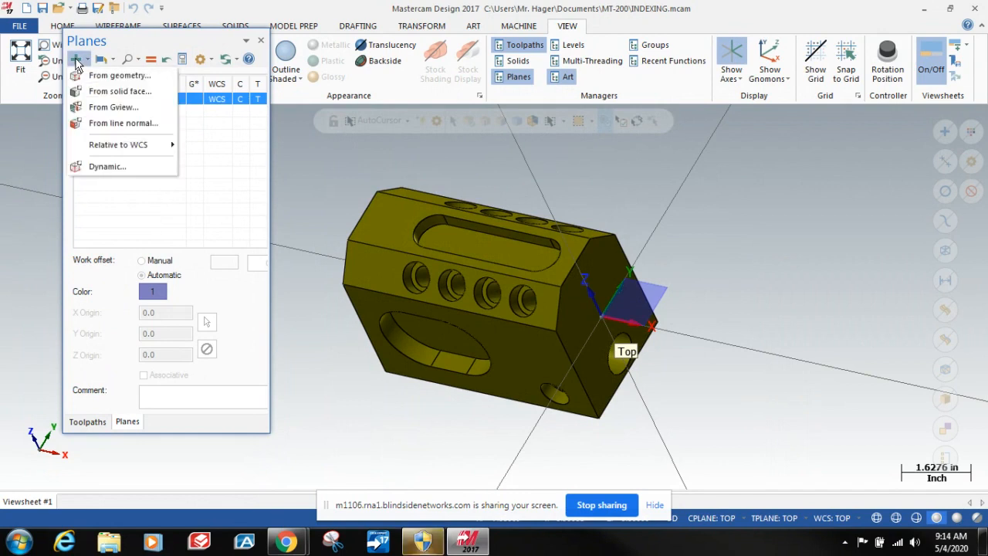
{"action": "left_click", "coordinate": [122, 92]}
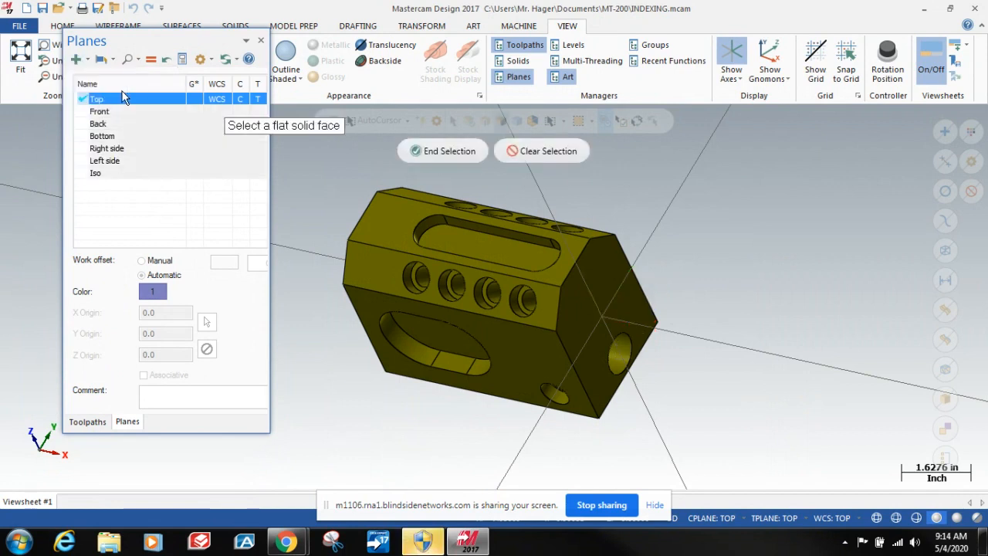
{"action": "left_click", "coordinate": [578, 249]}
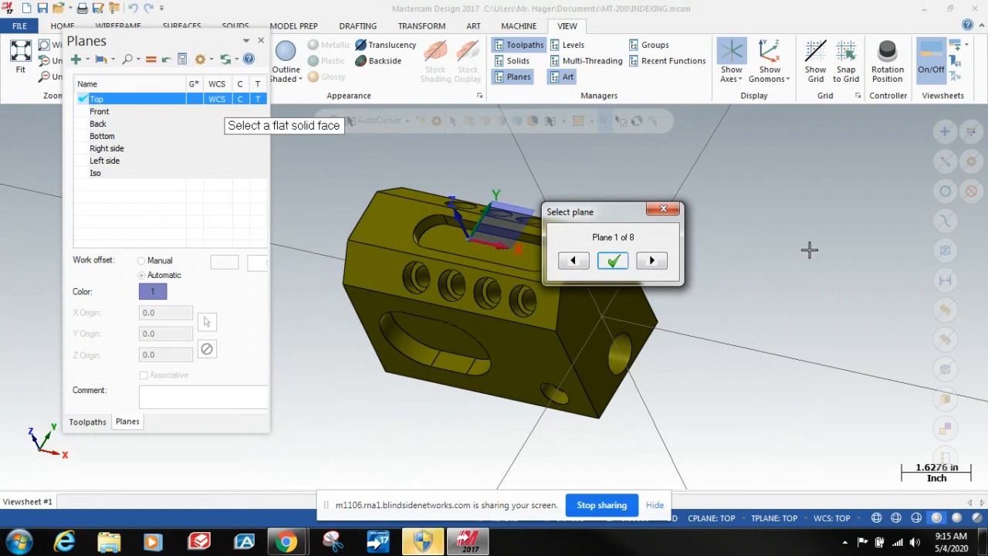
Move the Select plane dialog clear of the part and step through the proposed axis orientations up to plane 5 of 8.
{"action": "mouse_move", "coordinate": [799, 249]}
{"action": "middle_mouse_down"}
{"action": "mouse_move", "coordinate": [836, 240]}
{"action": "mouse_move", "coordinate": [840, 193]}
{"action": "mouse_move", "coordinate": [748, 211]}
{"action": "mouse_move", "coordinate": [643, 214]}
{"action": "mouse_move", "coordinate": [788, 210]}
{"action": "mouse_move", "coordinate": [662, 207]}
{"action": "mouse_move", "coordinate": [714, 240]}
{"action": "mouse_move", "coordinate": [576, 236]}
{"action": "mouse_move", "coordinate": [662, 228]}
{"action": "middle_mouse_up"}
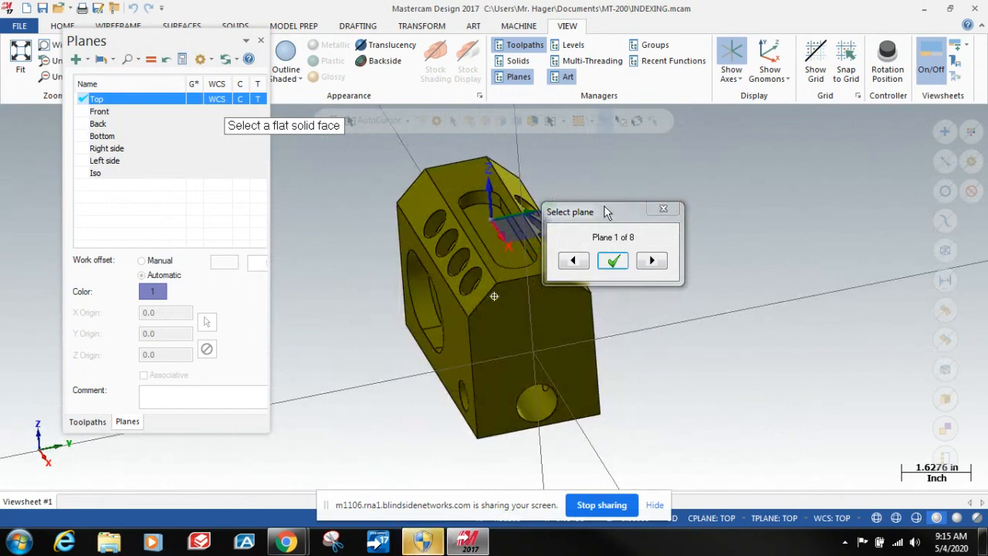
{"action": "left_click_drag", "start_coordinate": [607, 213], "coordinate": [778, 184]}
{"action": "middle_click_drag", "start_coordinate": [778, 184], "coordinate": [629, 278]}
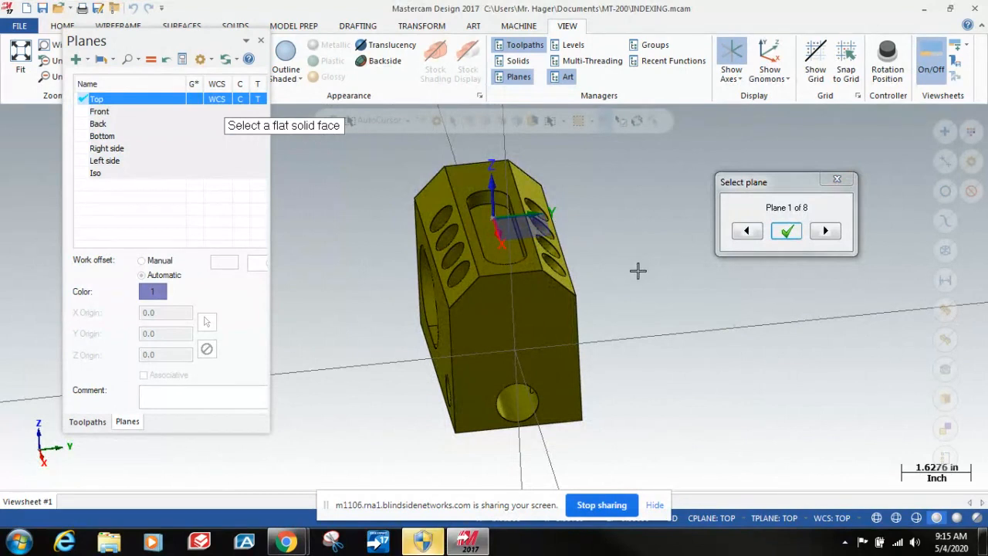
{"action": "middle_click_drag", "start_coordinate": [782, 348], "coordinate": [893, 383]}
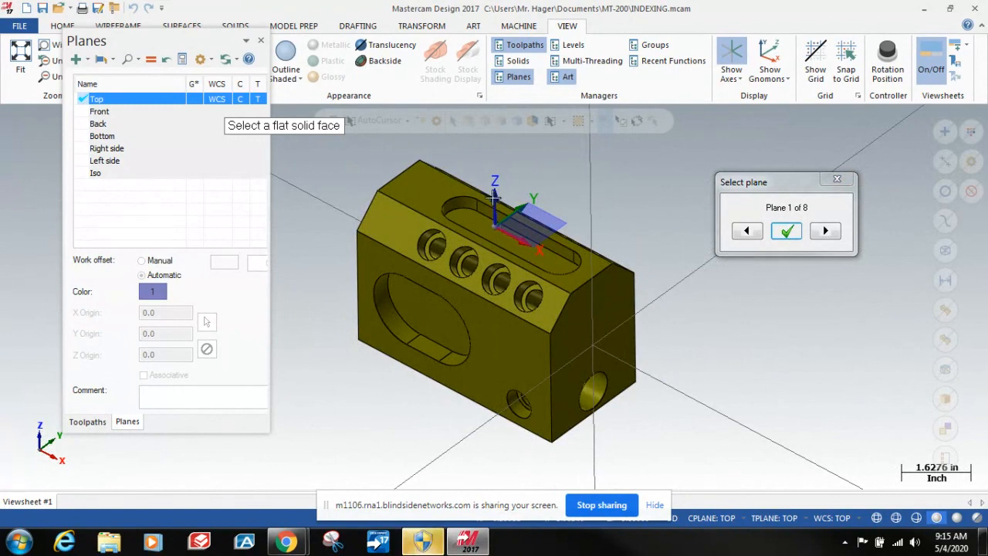
{"action": "left_click", "coordinate": [827, 233]}
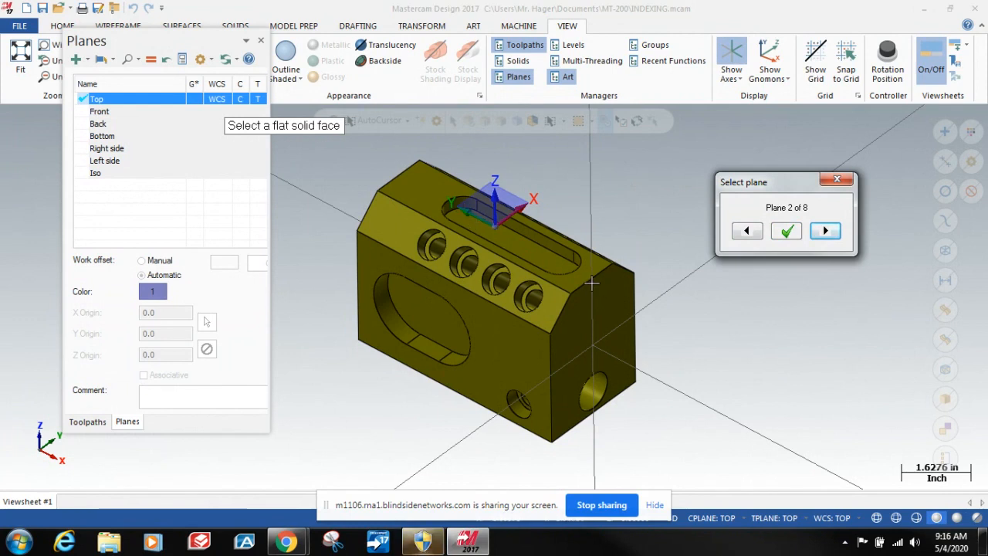
{"action": "left_click", "coordinate": [825, 231]}
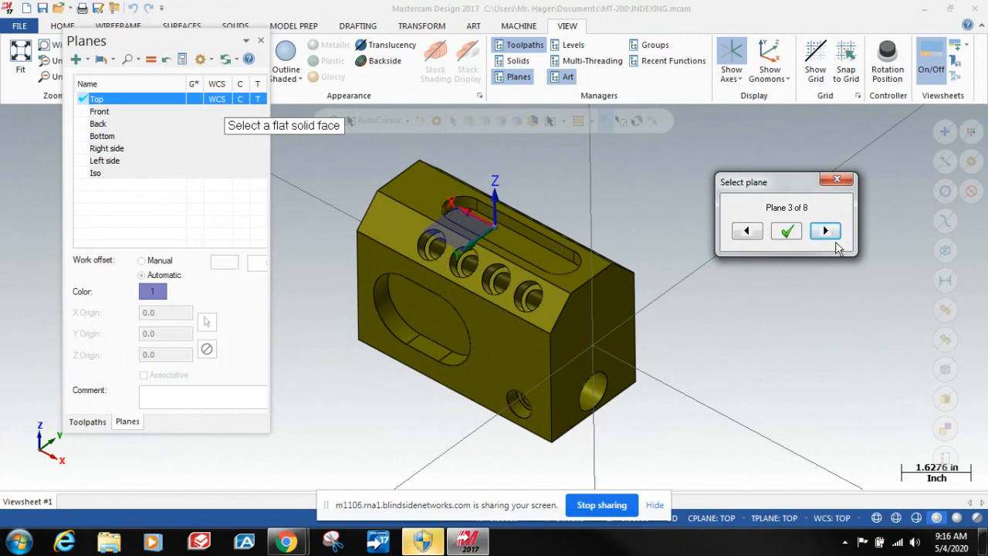
{"action": "left_click", "coordinate": [825, 232]}
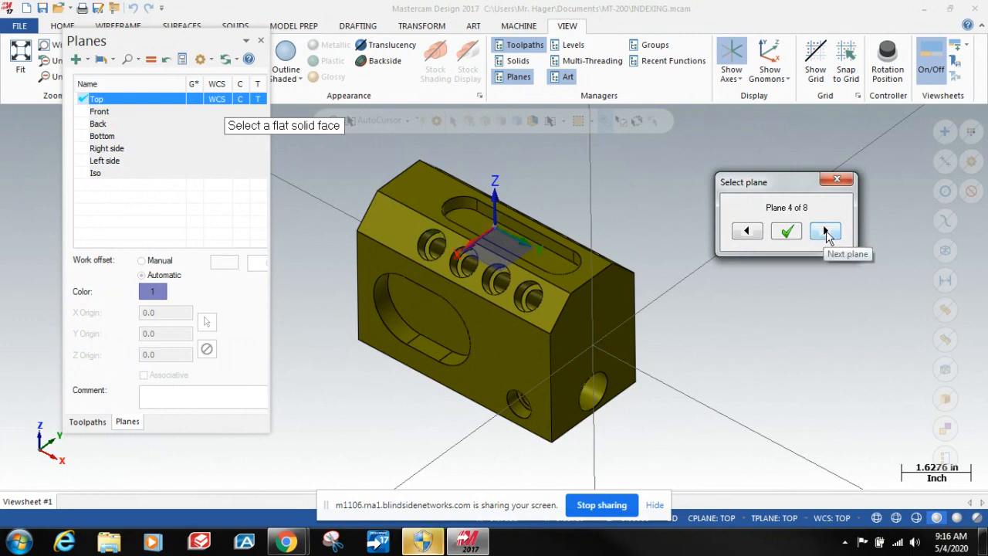
{"action": "left_click", "coordinate": [824, 233]}
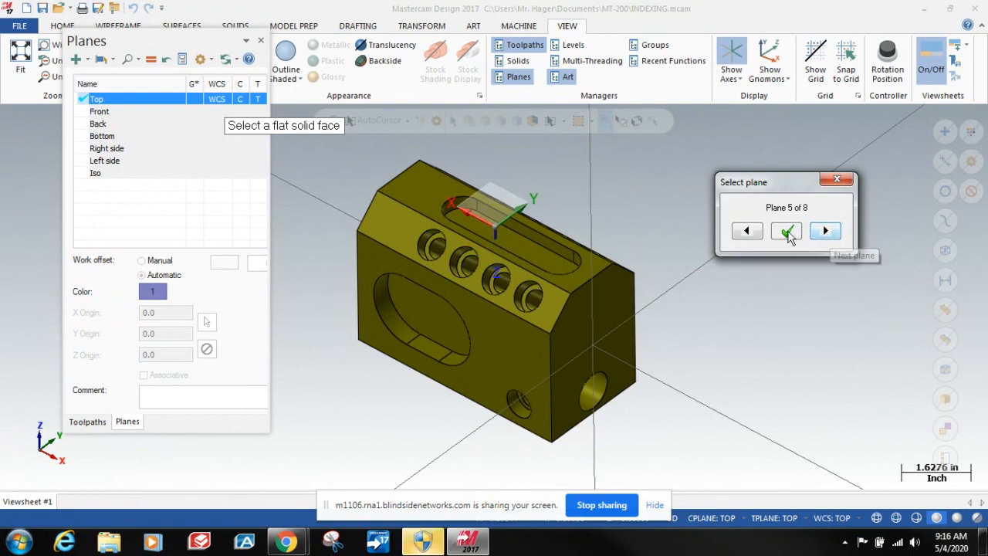
Go back to plane 1 of 8 and accept that orientation for the new plane.
{"action": "left_click", "coordinate": [749, 231]}
{"action": "left_click", "coordinate": [749, 231]}
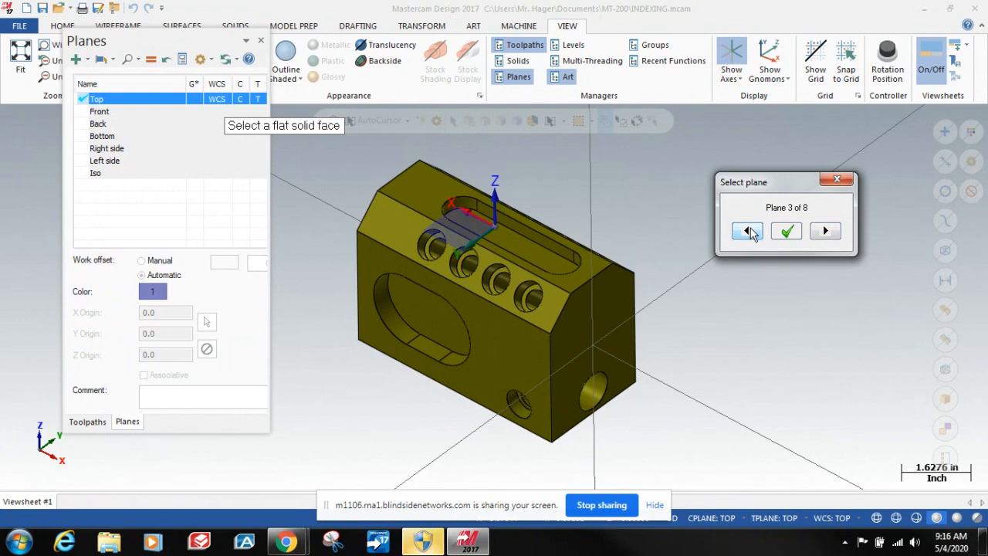
{"action": "left_click", "coordinate": [749, 232]}
{"action": "left_click", "coordinate": [749, 232]}
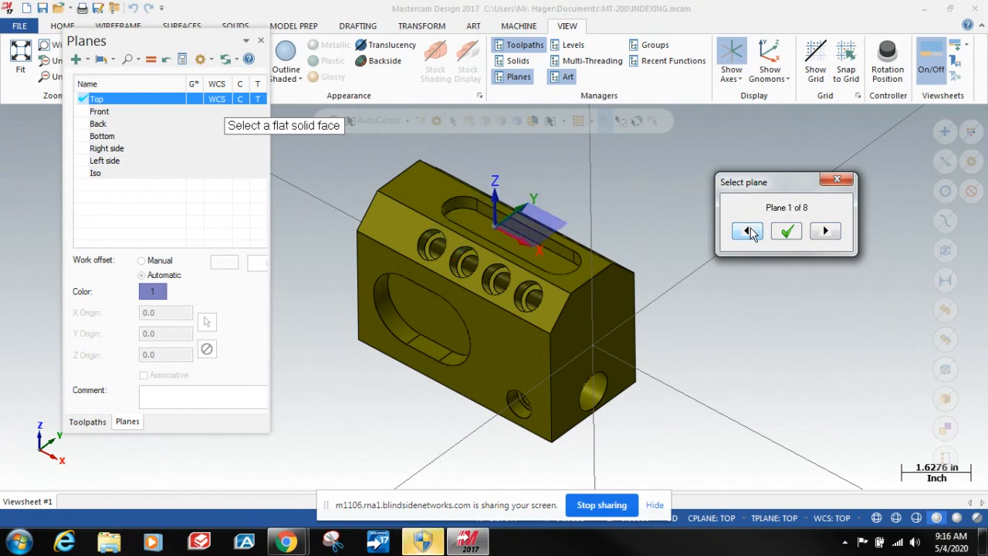
{"action": "left_click", "coordinate": [788, 232]}
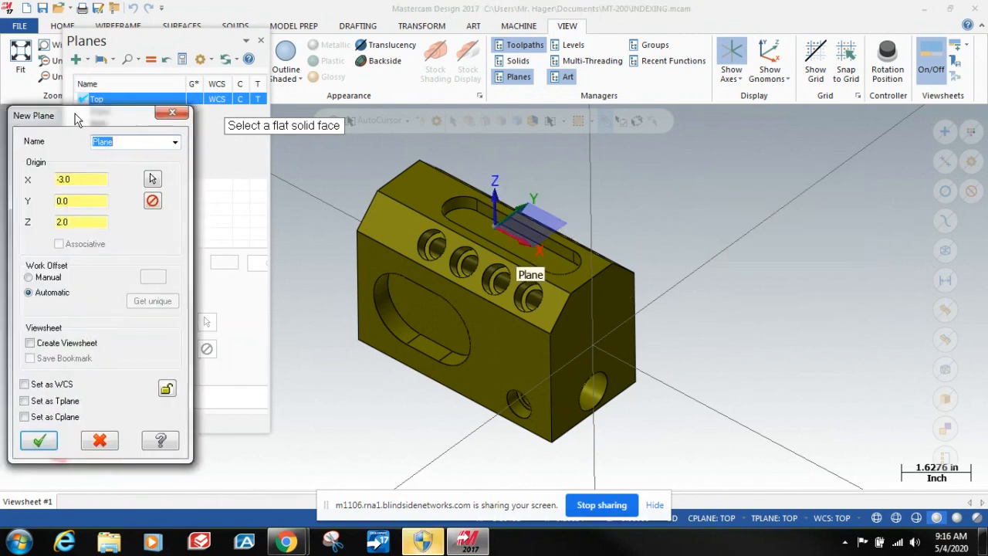
Name the new plane "OP 1", set its X origin to 0, and create it.
{"action": "left_click_drag", "start_coordinate": [75, 113], "coordinate": [185, 52]}
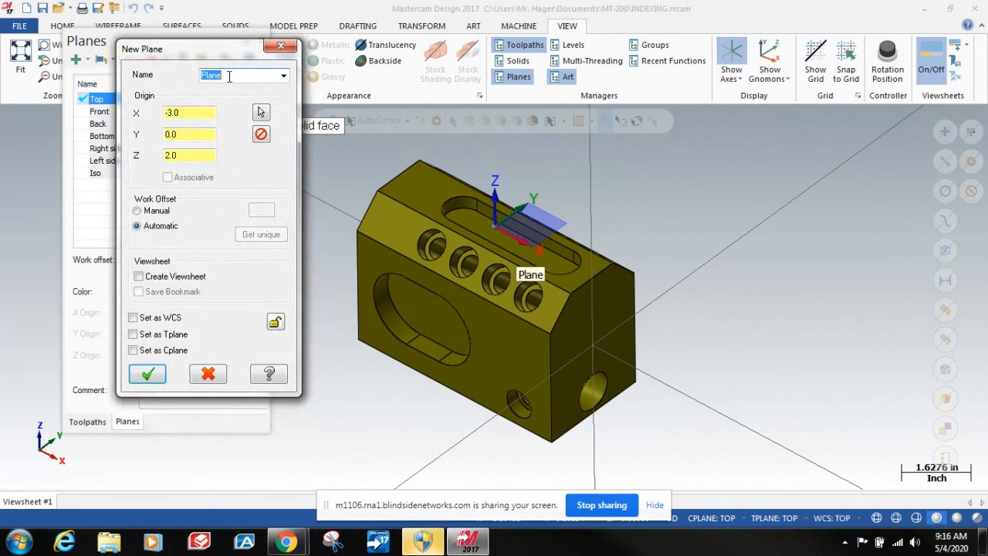
{"action": "left_click", "coordinate": [229, 76]}
{"action": "double_click", "coordinate": [229, 76]}
{"action": "type", "text": "OP 1"}
{"action": "key", "text": "Tab"}
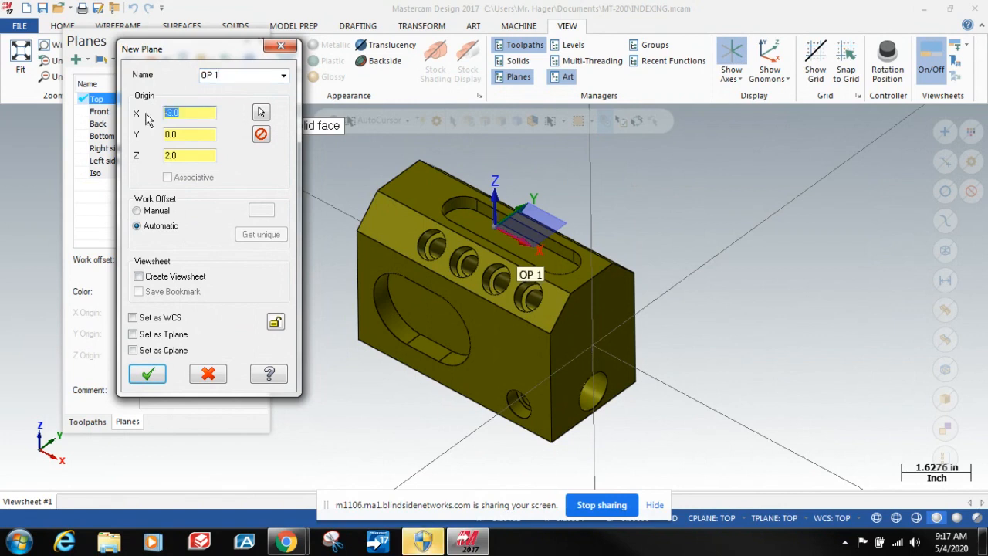
{"action": "type", "text": "0"}
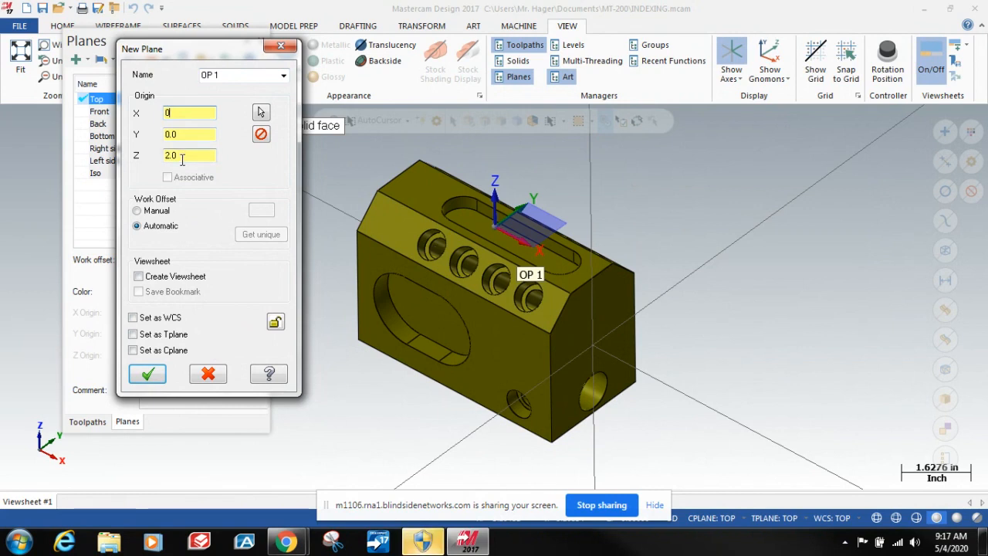
{"action": "left_click", "coordinate": [149, 375]}
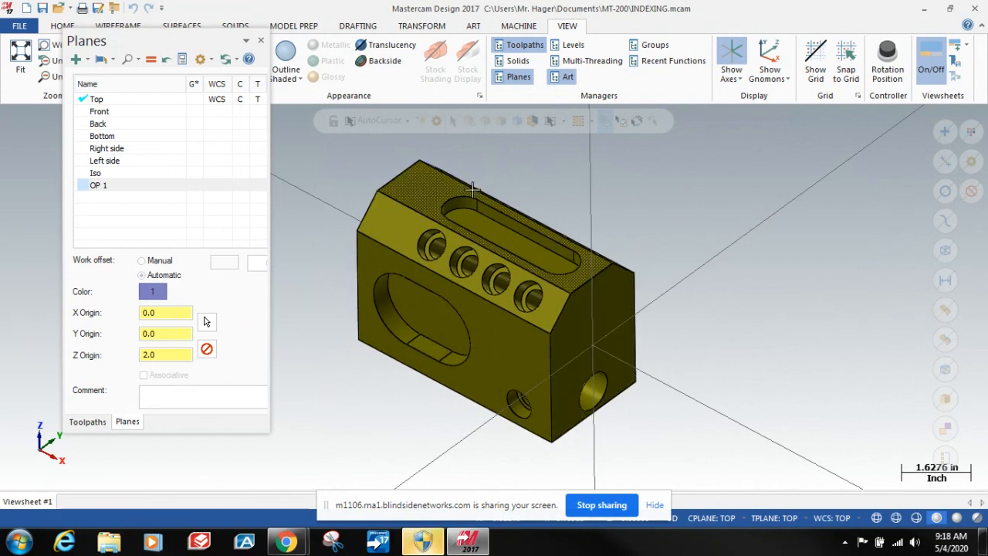
Rename the OP 1 plane "OP 1 top pocket" and make it the active construction and tool plane.
{"action": "left_click", "coordinate": [128, 188]}
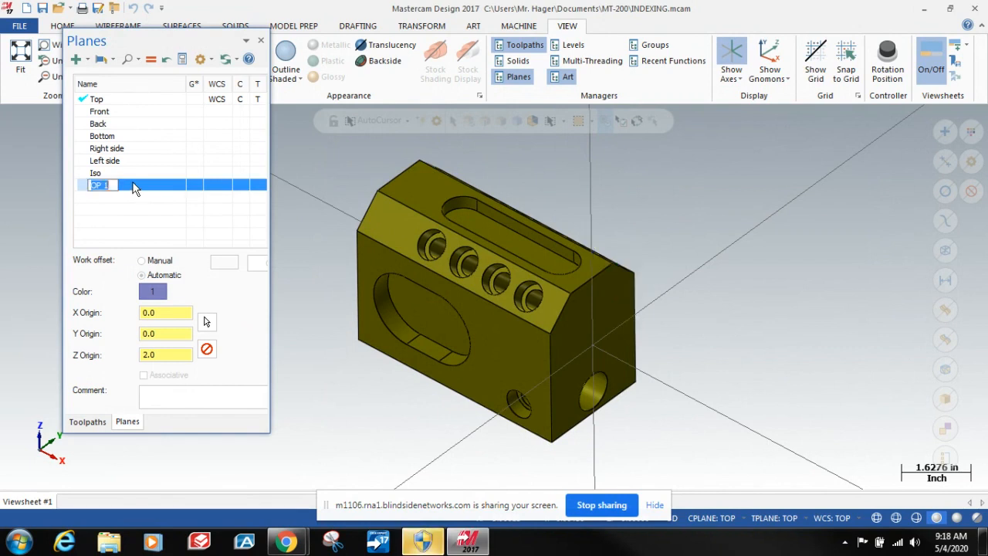
{"action": "left_click", "coordinate": [134, 188]}
{"action": "left_click", "coordinate": [117, 185]}
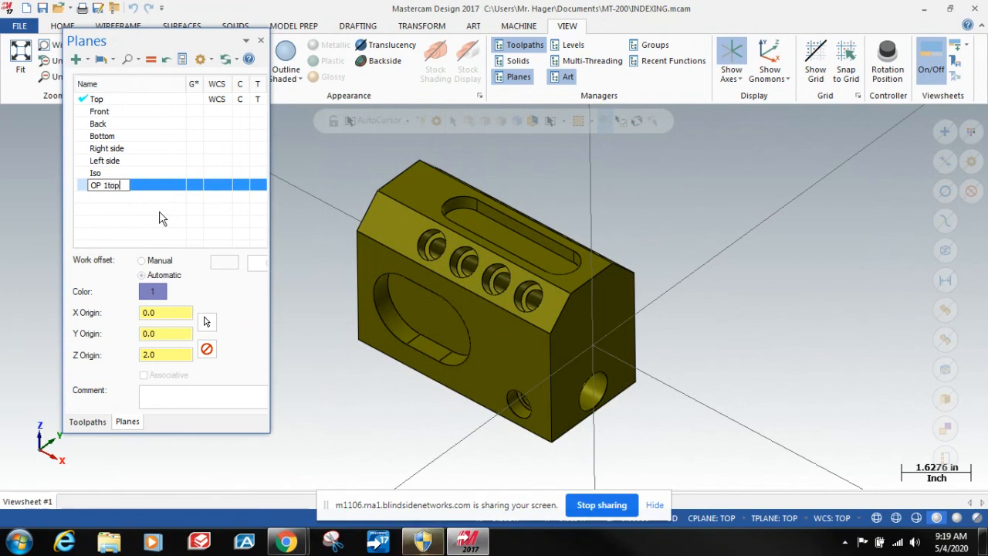
{"action": "type", "text": "cket"}
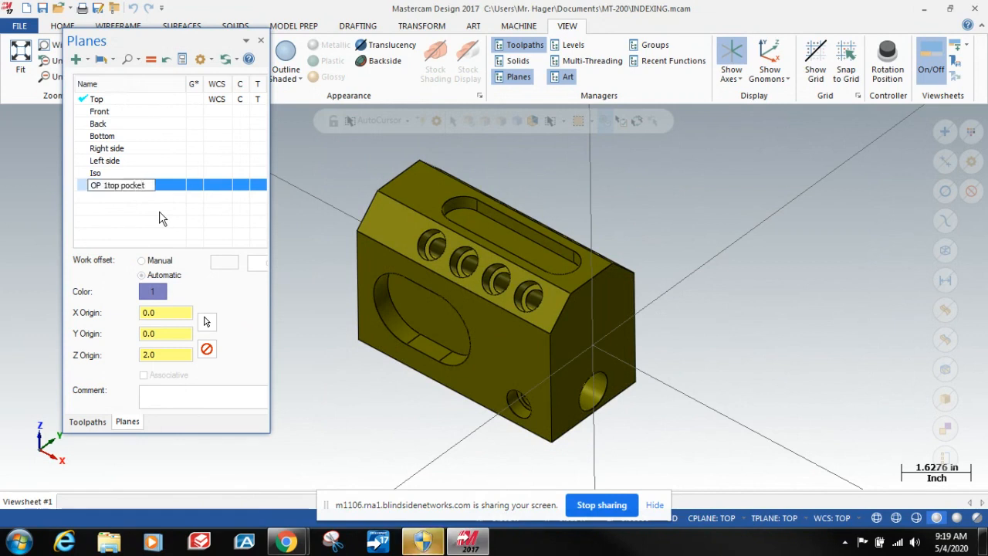
{"action": "left_click", "coordinate": [107, 185]}
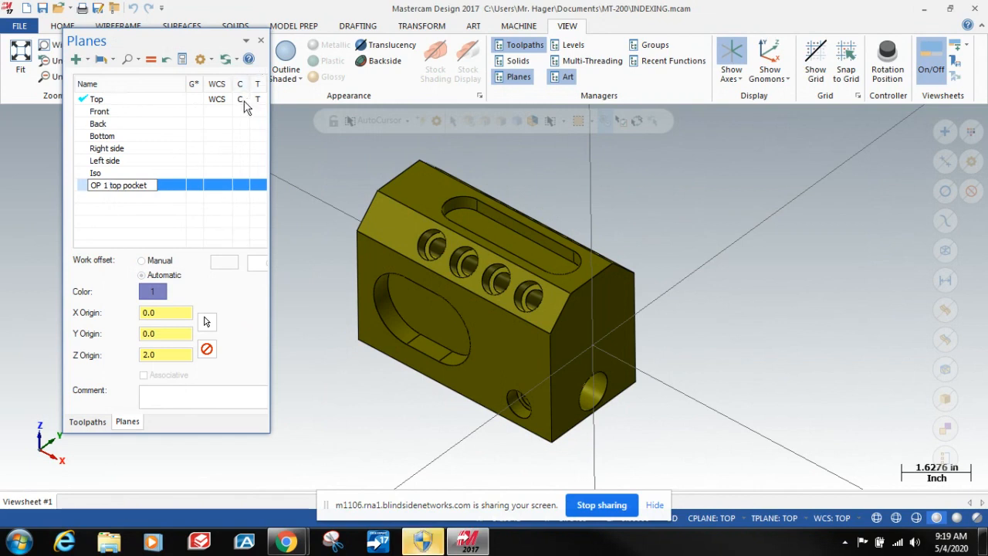
{"action": "left_click", "coordinate": [241, 188]}
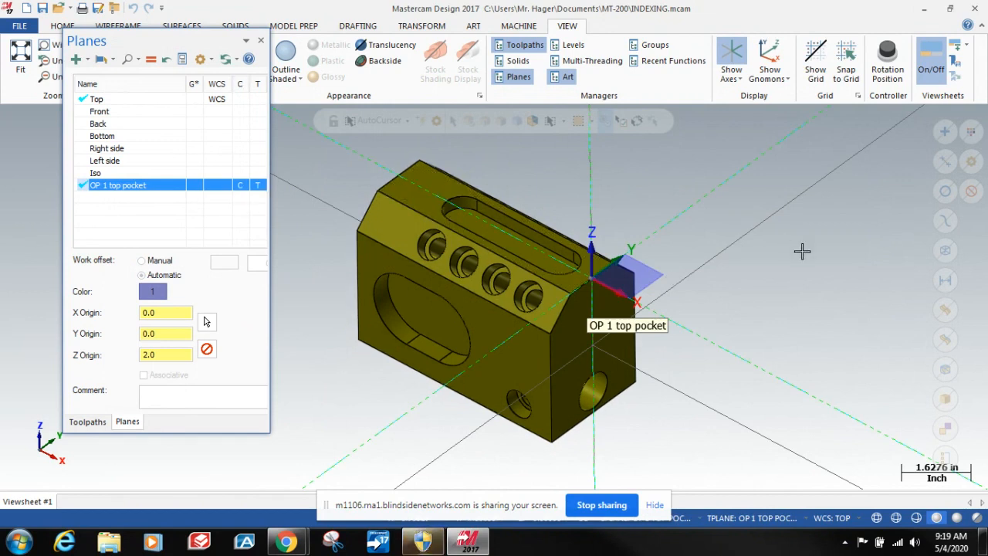
{"action": "left_click", "coordinate": [725, 249]}
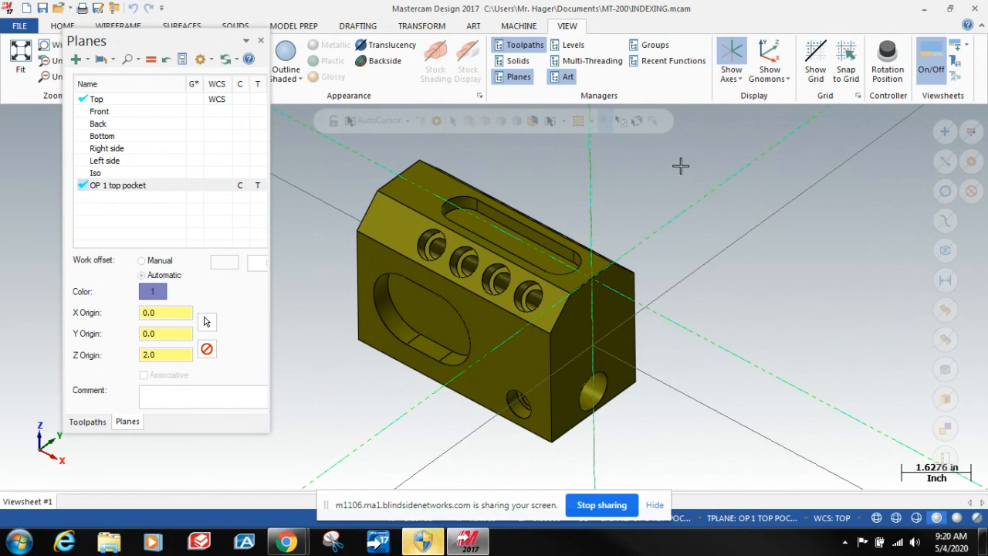
Start a new plane from the angled solid face with four holes beside the large oval pocket, accepting orientation 1 of 8.
{"action": "mouse_move", "coordinate": [680, 165]}
{"action": "middle_mouse_down"}
{"action": "mouse_move", "coordinate": [578, 162]}
{"action": "mouse_move", "coordinate": [626, 175]}
{"action": "mouse_move", "coordinate": [516, 159]}
{"action": "mouse_move", "coordinate": [613, 187]}
{"action": "mouse_move", "coordinate": [582, 177]}
{"action": "mouse_move", "coordinate": [582, 211]}
{"action": "mouse_move", "coordinate": [589, 194]}
{"action": "middle_mouse_up"}
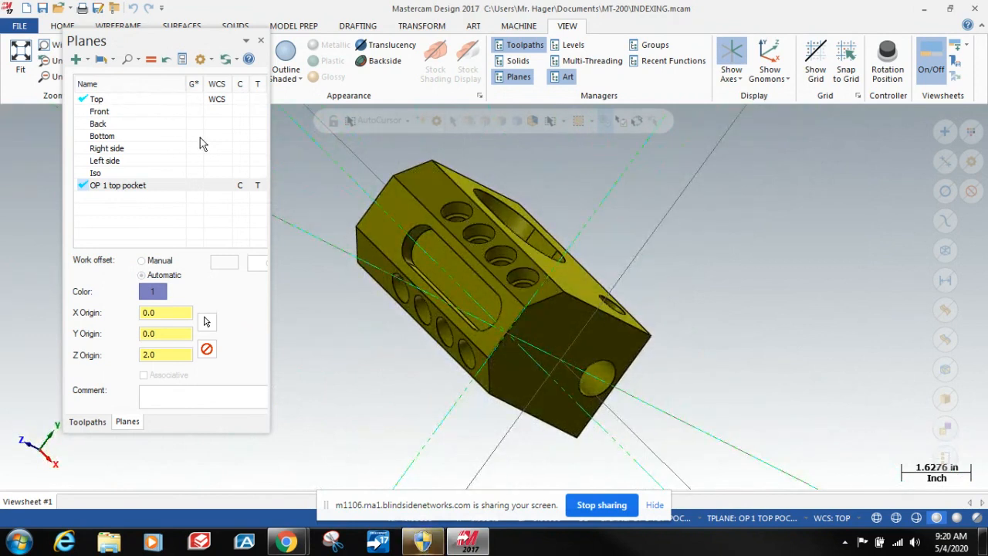
{"action": "left_click", "coordinate": [77, 59]}
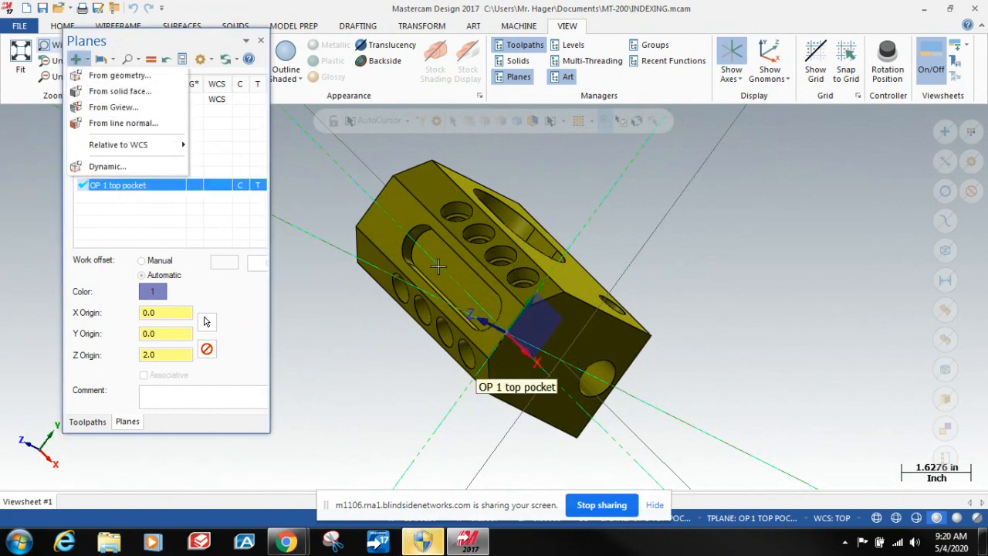
{"action": "left_click", "coordinate": [116, 93]}
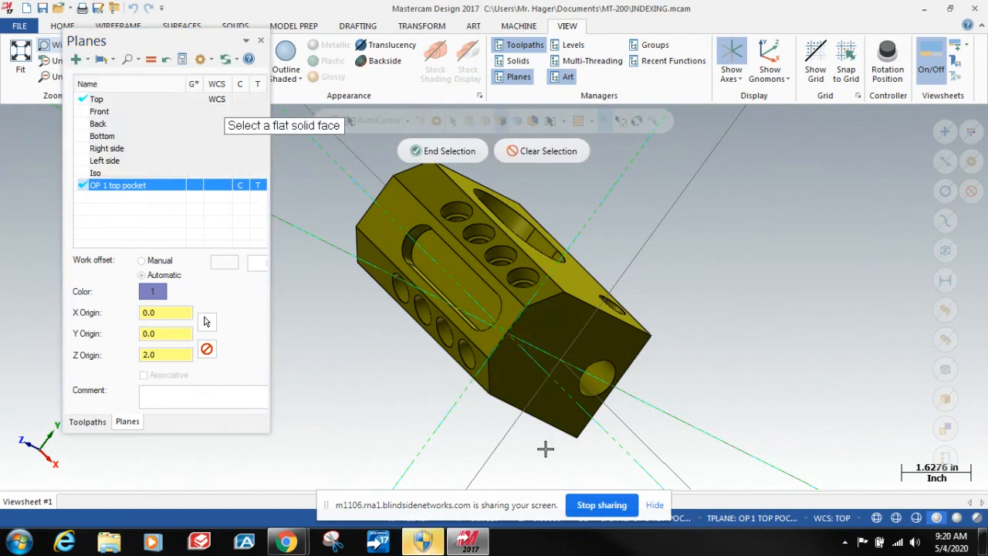
{"action": "left_click", "coordinate": [545, 294]}
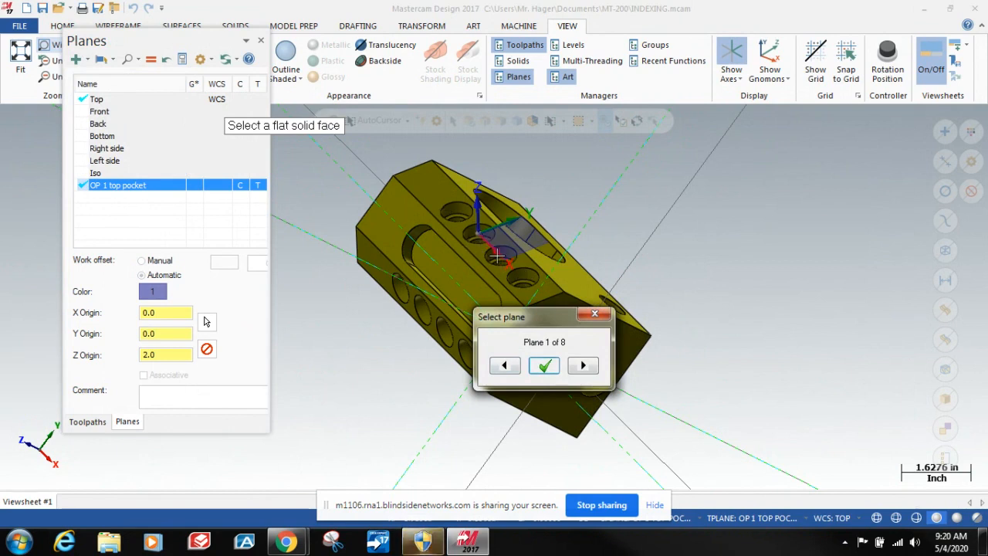
{"action": "left_click", "coordinate": [544, 366]}
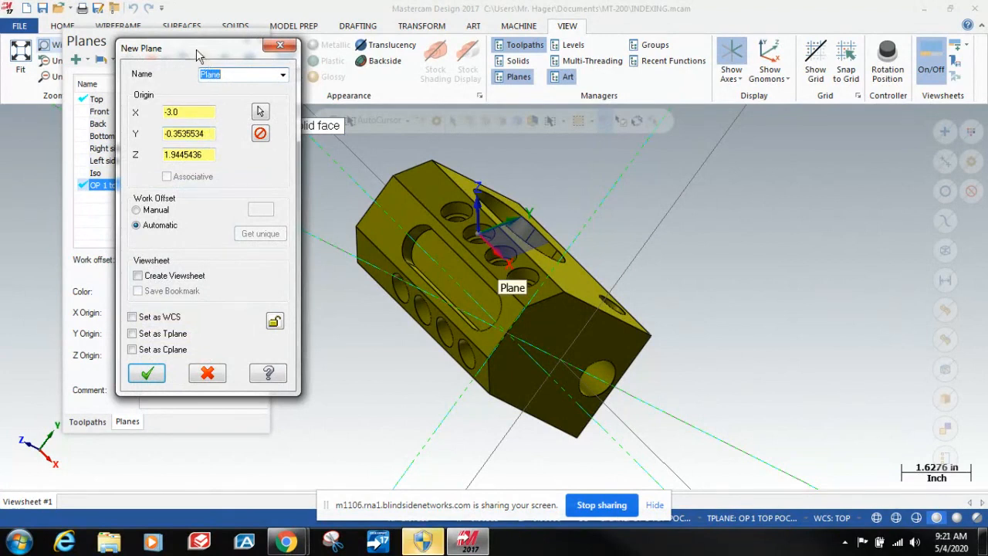
Move the New Plane dialog lower and set the plane's X and Y origins to 0.
{"action": "left_click_drag", "start_coordinate": [198, 54], "coordinate": [241, 166]}
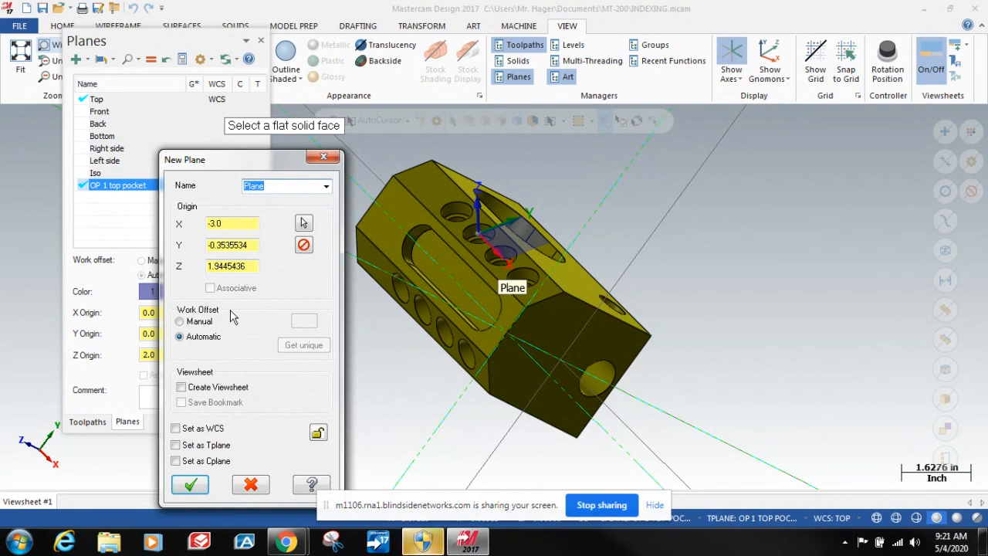
{"action": "left_click", "coordinate": [235, 224]}
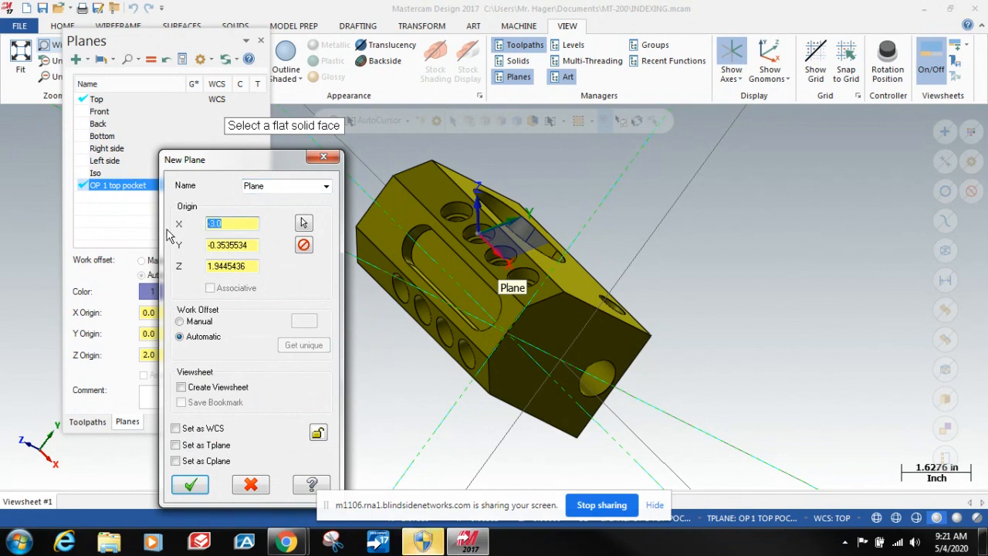
{"action": "type", "text": "0"}
{"action": "key", "text": "Tab"}
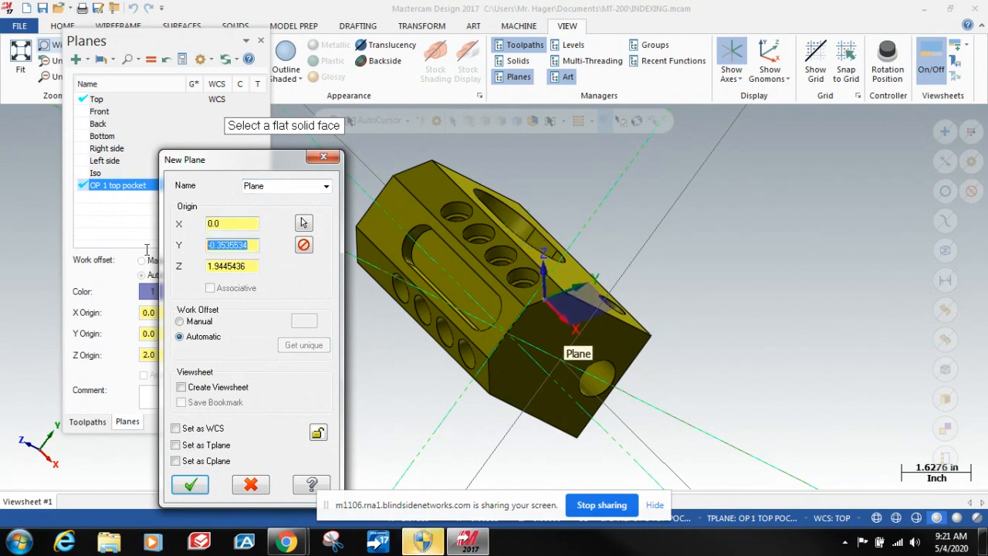
{"action": "type", "text": "0"}
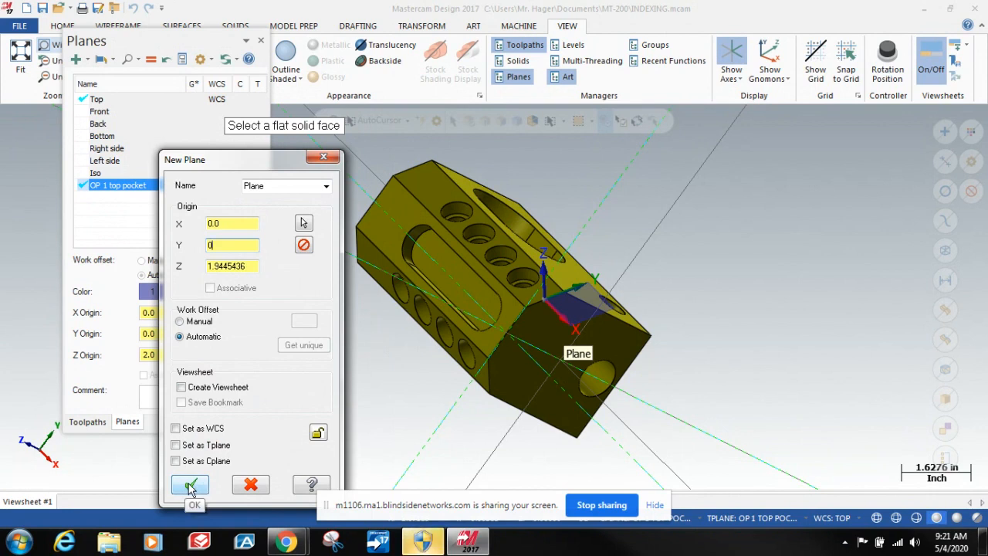
Name the new plane "OP 2 Bank 1", create it, and make it the active construction and tool plane.
{"action": "double_click", "coordinate": [274, 186]}
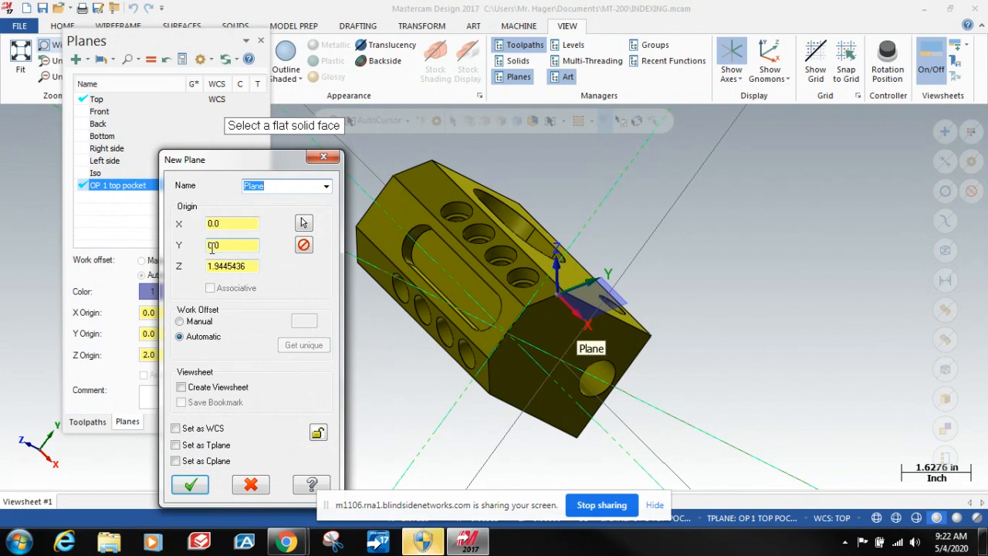
{"action": "type", "text": "bar"}
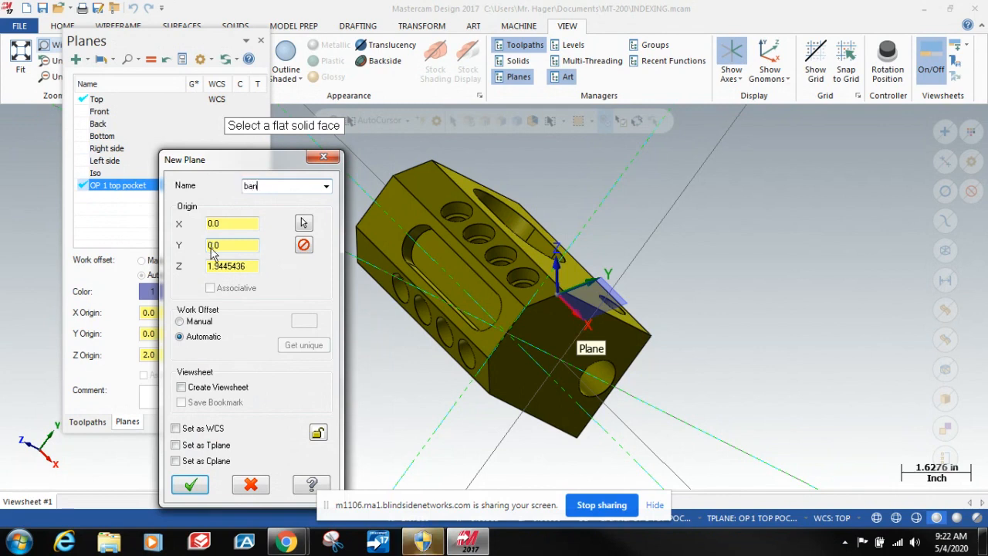
{"action": "key", "text": "BackSpace"}
{"action": "key", "text": "BackSpace"}
{"action": "key", "text": "BackSpace"}
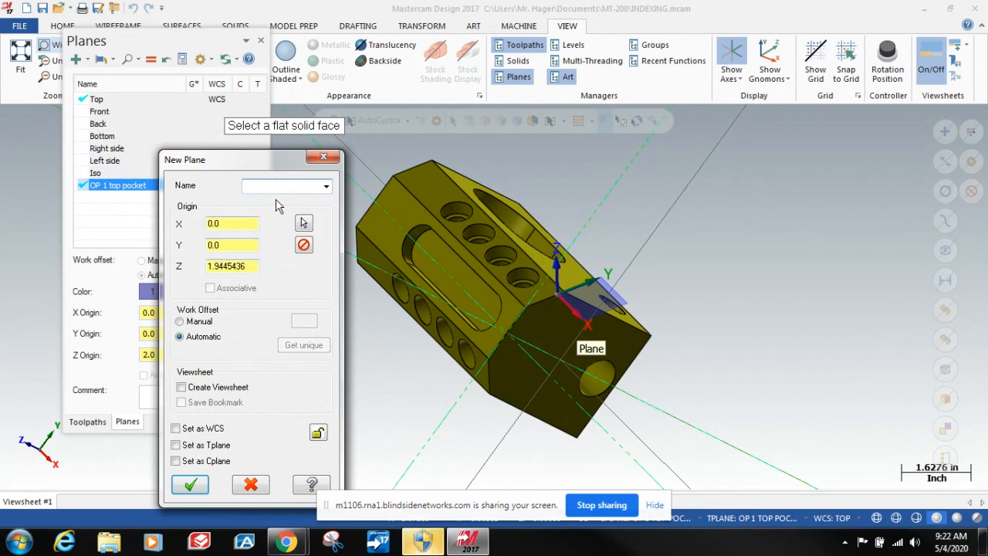
{"action": "type", "text": "OP"}
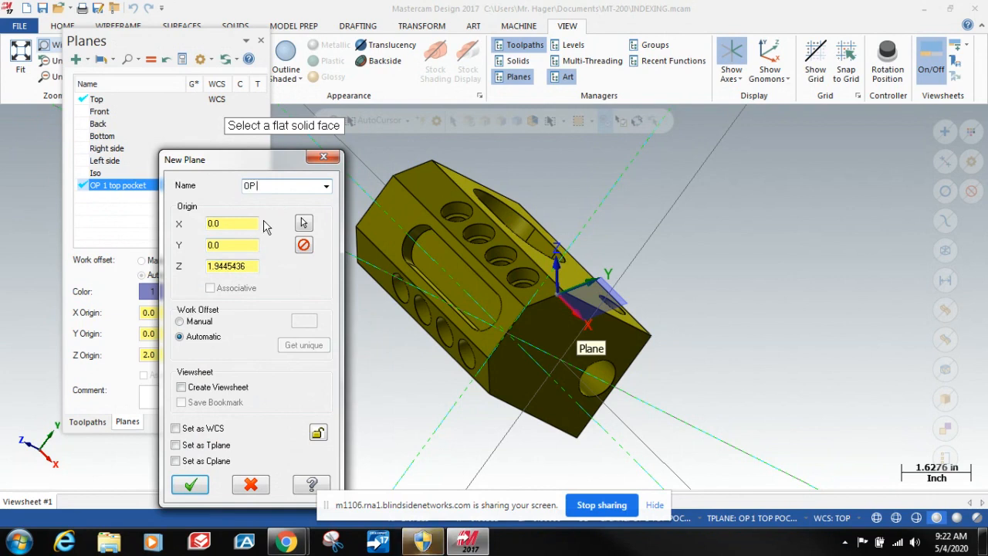
{"action": "type", "text": " 2"}
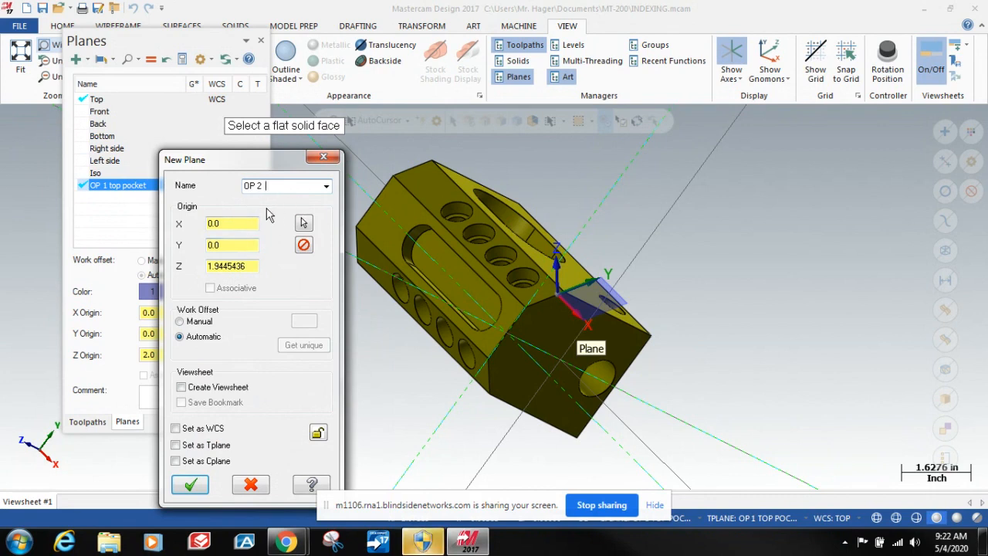
{"action": "type", "text": "Ban"}
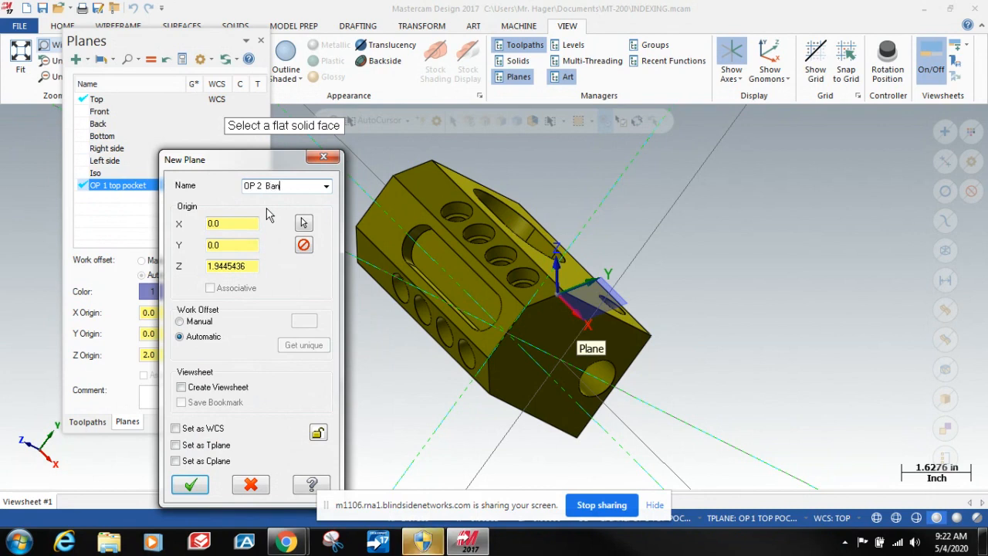
{"action": "type", "text": "k 1"}
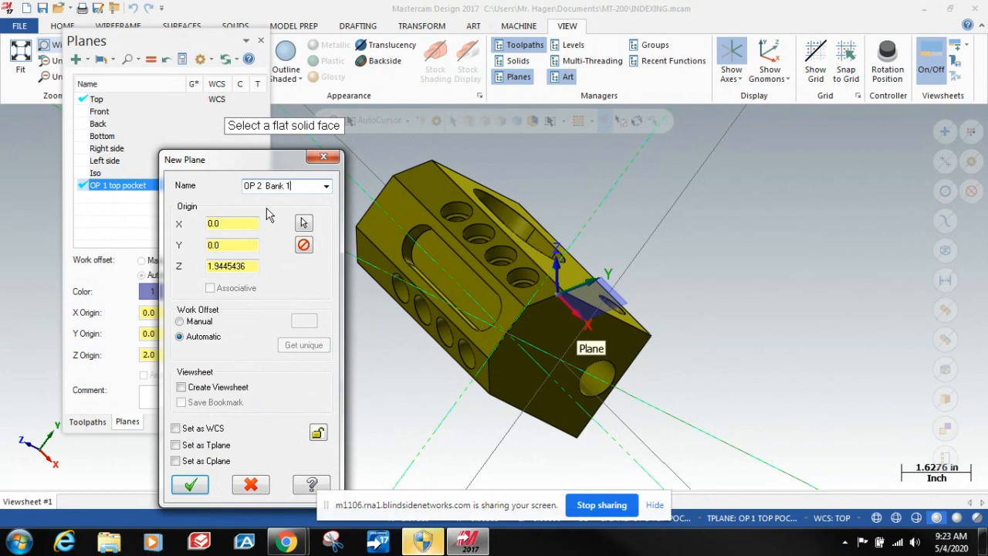
{"action": "left_click", "coordinate": [190, 484]}
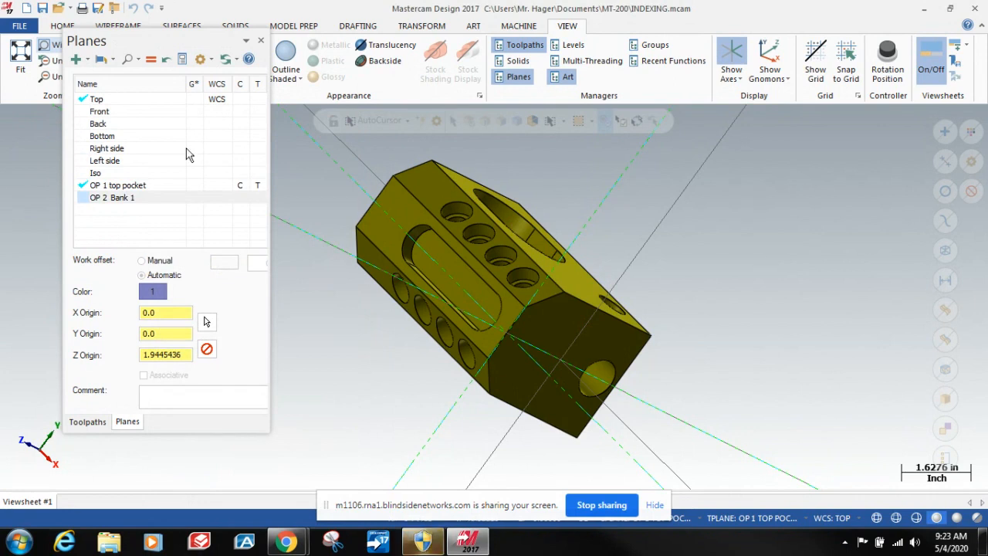
{"action": "left_click", "coordinate": [247, 198]}
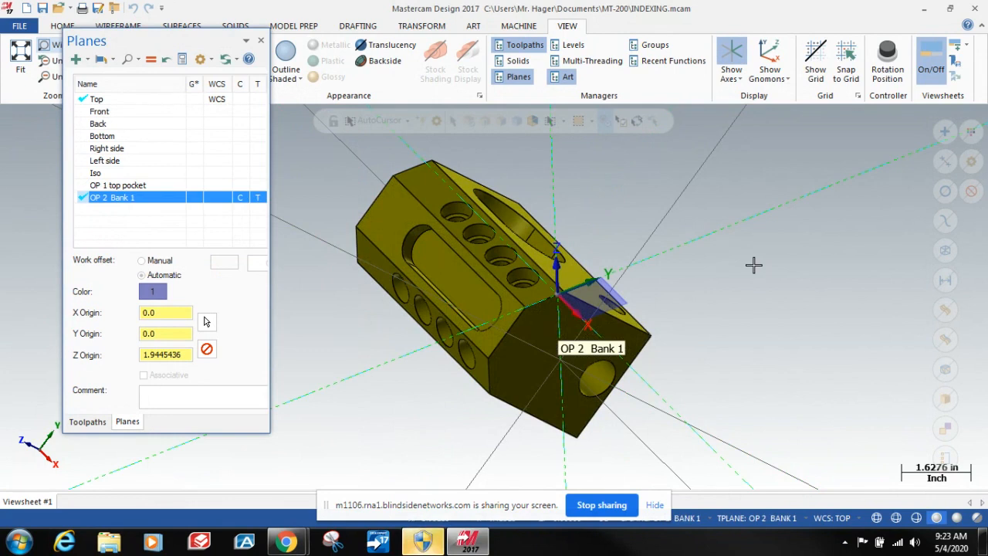
Turn on the gnomons, then switch the Cplane gnomon off and back on.
{"action": "mouse_move", "coordinate": [753, 265]}
{"action": "middle_mouse_down"}
{"action": "mouse_move", "coordinate": [815, 247]}
{"action": "mouse_move", "coordinate": [715, 294]}
{"action": "mouse_move", "coordinate": [766, 273]}
{"action": "middle_mouse_up"}
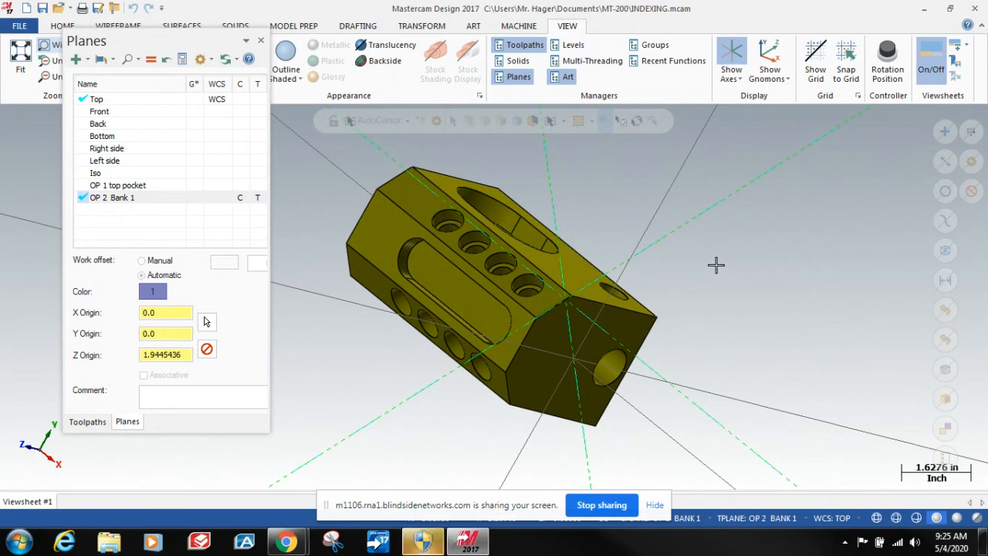
{"action": "left_click", "coordinate": [760, 60]}
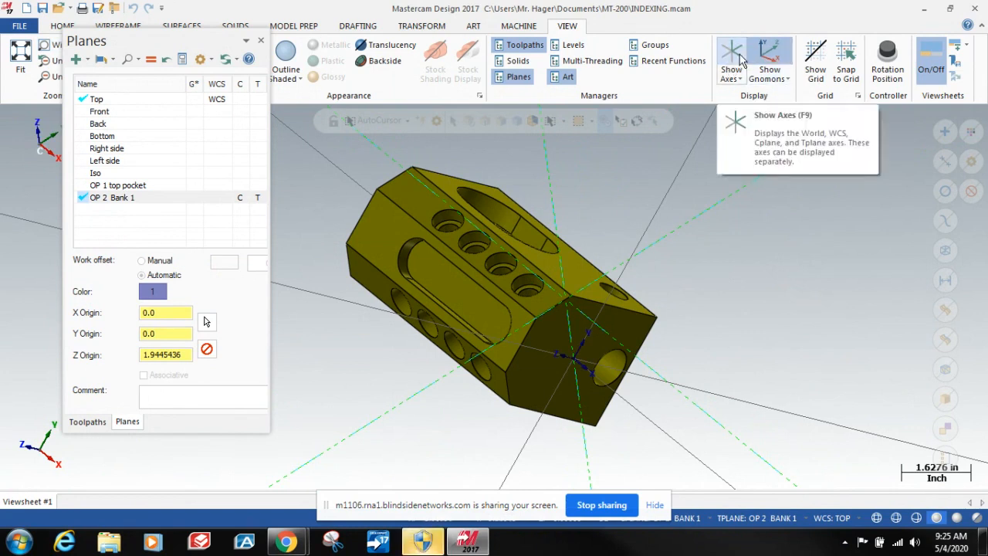
{"action": "left_click", "coordinate": [786, 79]}
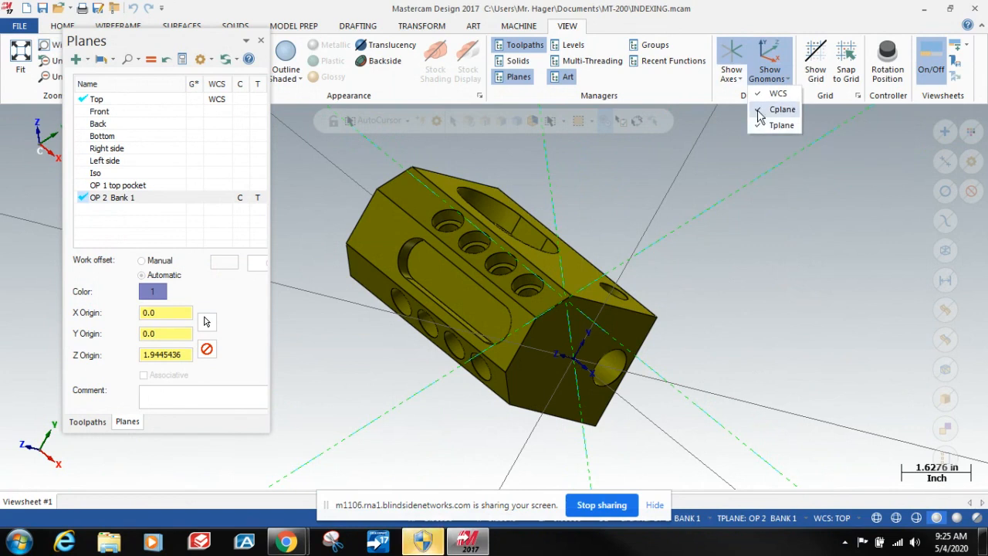
{"action": "left_click", "coordinate": [784, 110]}
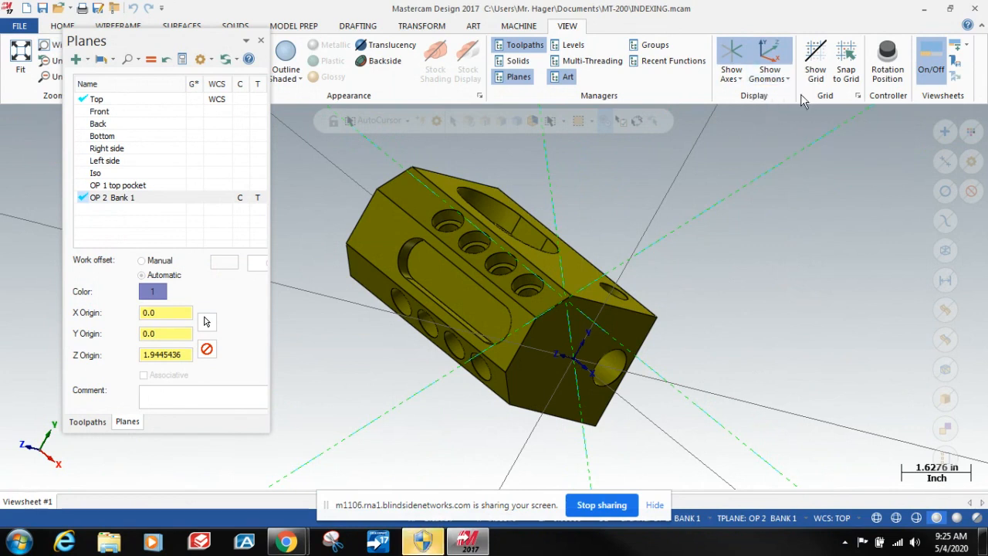
{"action": "left_click", "coordinate": [789, 79]}
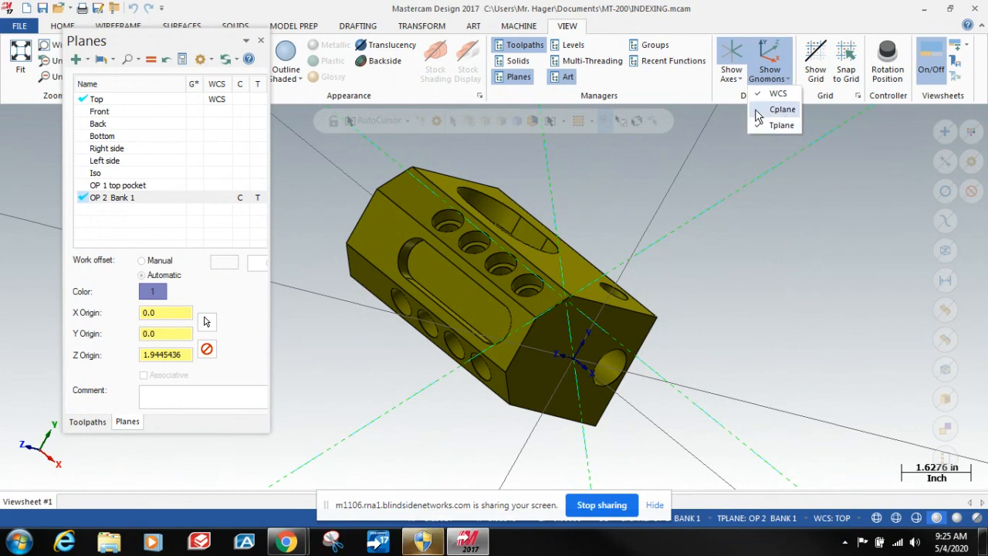
{"action": "left_click", "coordinate": [782, 110]}
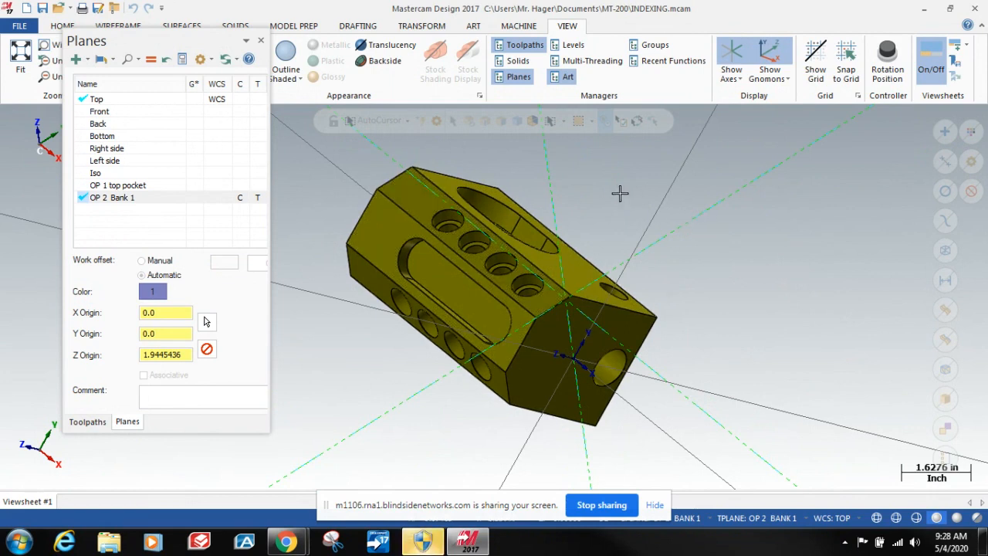
{"action": "mouse_move", "coordinate": [620, 193]}
{"action": "middle_mouse_down"}
{"action": "mouse_move", "coordinate": [569, 193]}
{"action": "mouse_move", "coordinate": [525, 165]}
{"action": "mouse_move", "coordinate": [540, 185]}
{"action": "mouse_move", "coordinate": [532, 194]}
{"action": "mouse_move", "coordinate": [552, 213]}
{"action": "mouse_move", "coordinate": [592, 209]}
{"action": "mouse_move", "coordinate": [672, 159]}
{"action": "mouse_move", "coordinate": [588, 177]}
{"action": "middle_mouse_up"}
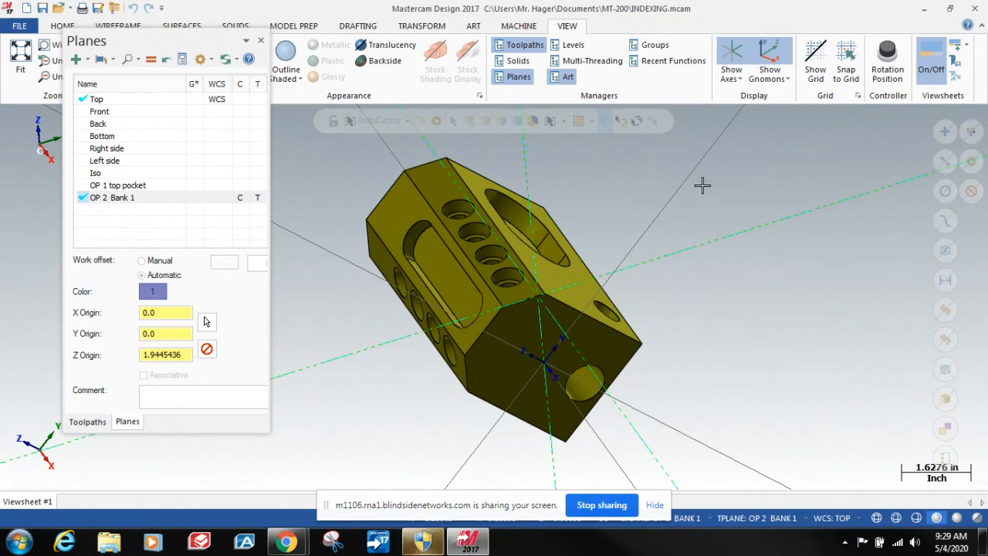
Measure the distance between two neighbouring points in the empty space beside the part, then close the distance analysis.
{"action": "left_click", "coordinate": [62, 25]}
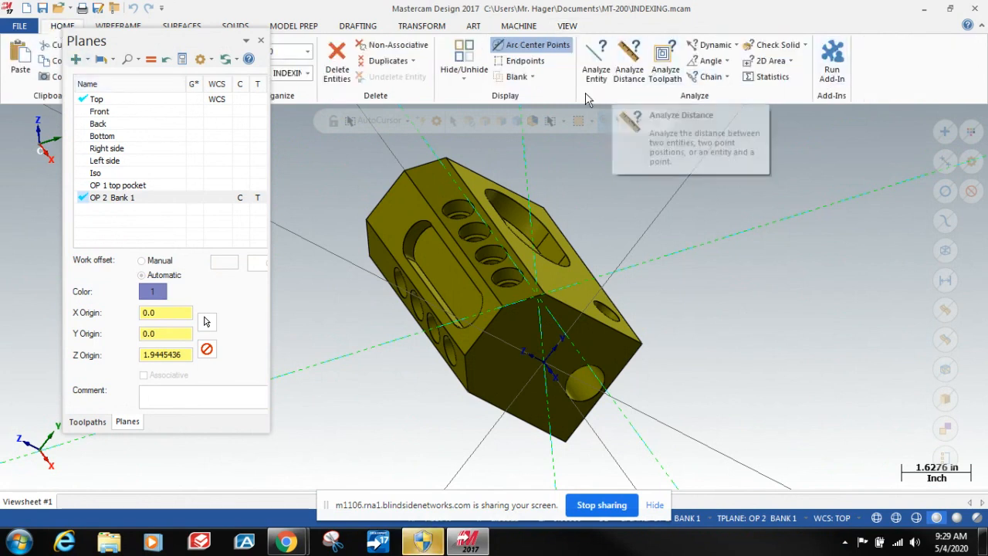
{"action": "left_click", "coordinate": [639, 75]}
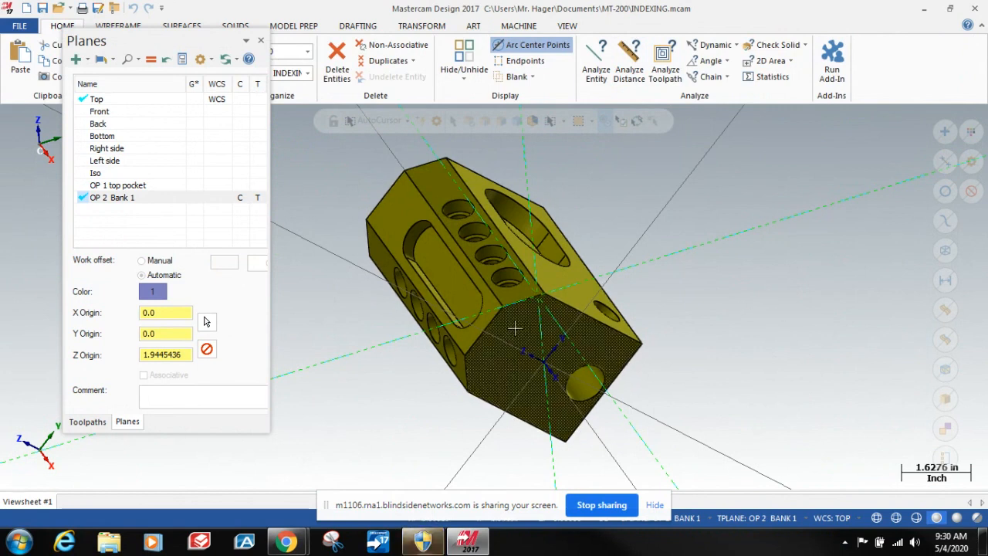
{"action": "scroll", "coordinate": [521, 325], "scroll_direction": "up", "scroll_amount": 4}
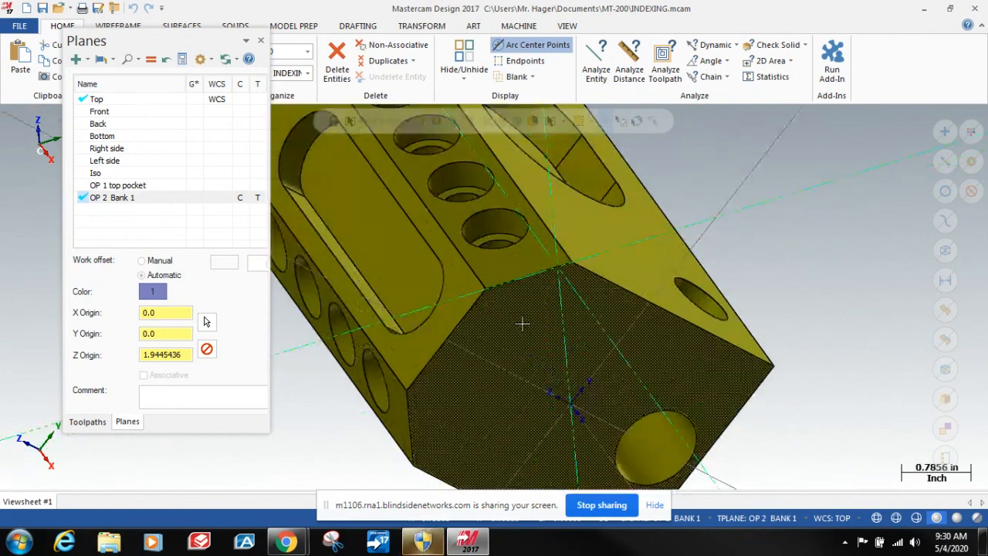
{"action": "scroll", "coordinate": [523, 324], "scroll_direction": "down", "scroll_amount": 1}
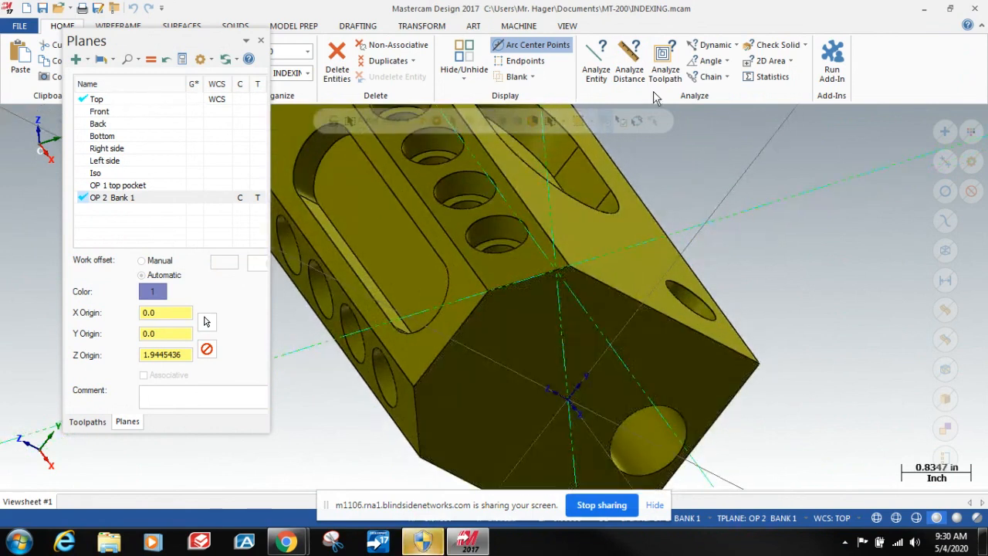
{"action": "left_click", "coordinate": [629, 64]}
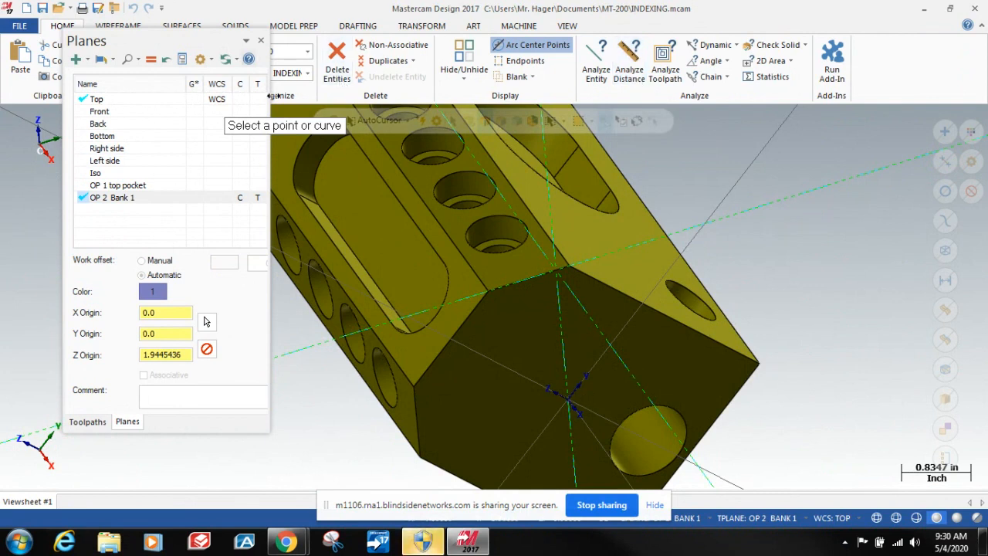
{"action": "left_click", "coordinate": [872, 183]}
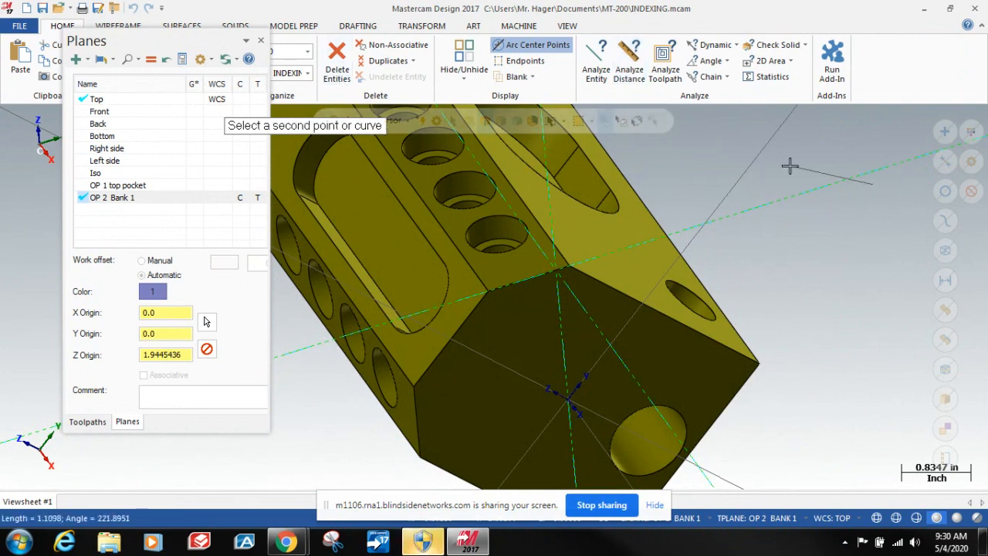
{"action": "left_click", "coordinate": [877, 185]}
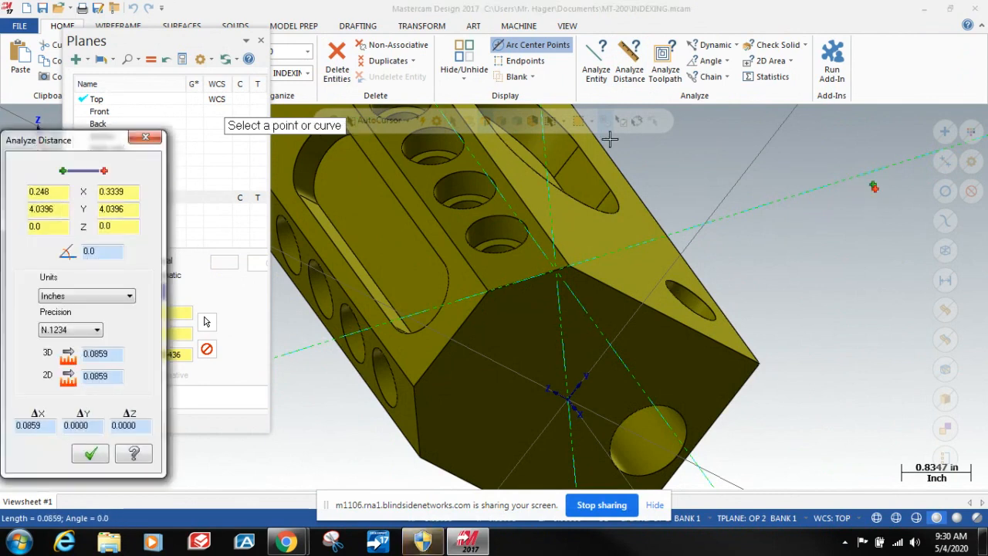
{"action": "left_click", "coordinate": [145, 136]}
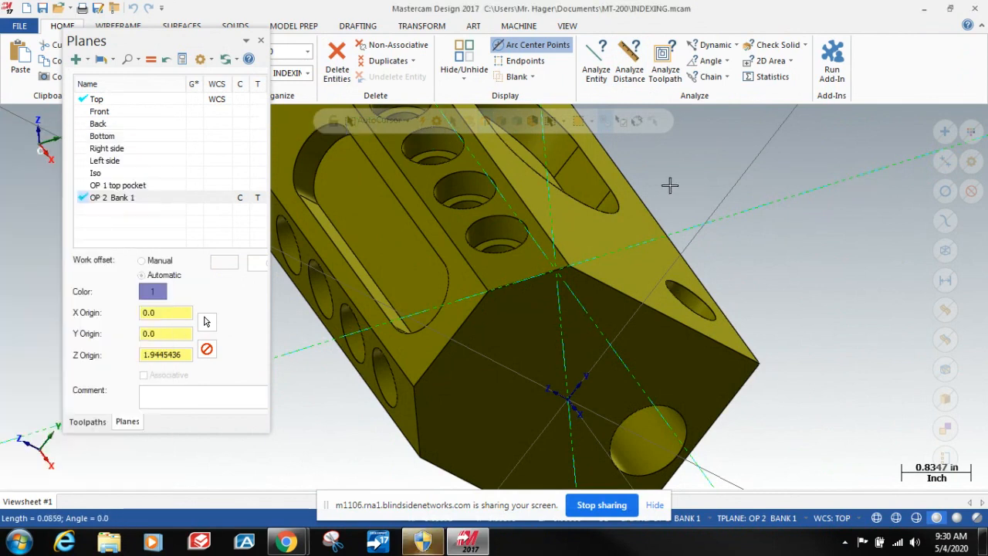
Start a new plane from the angled solid face with four holes between the round-ended side pocket and the long top pocket.
{"action": "scroll", "coordinate": [561, 289], "scroll_direction": "down", "scroll_amount": 4}
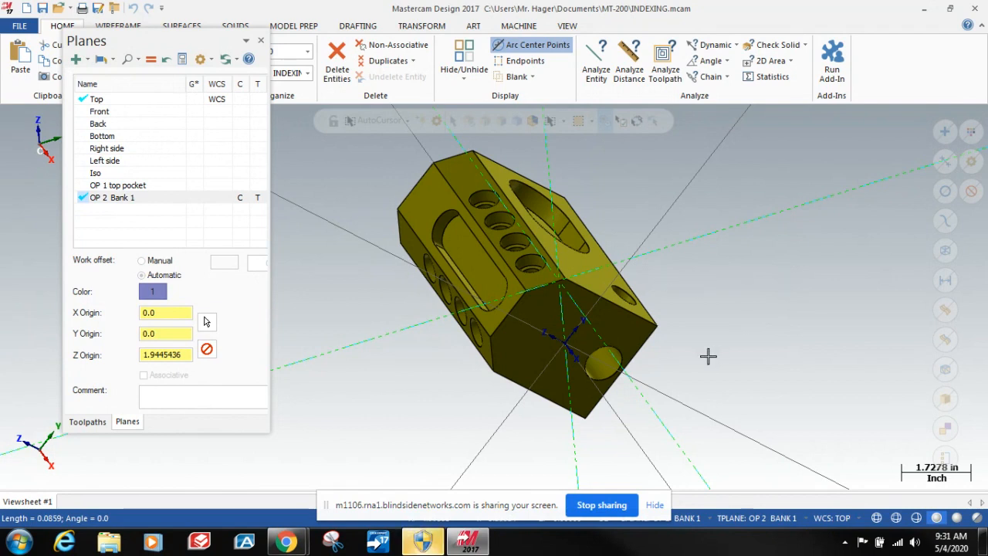
{"action": "scroll", "coordinate": [708, 356], "scroll_direction": "down", "scroll_amount": 1}
{"action": "scroll", "coordinate": [708, 356], "scroll_direction": "up", "scroll_amount": 1}
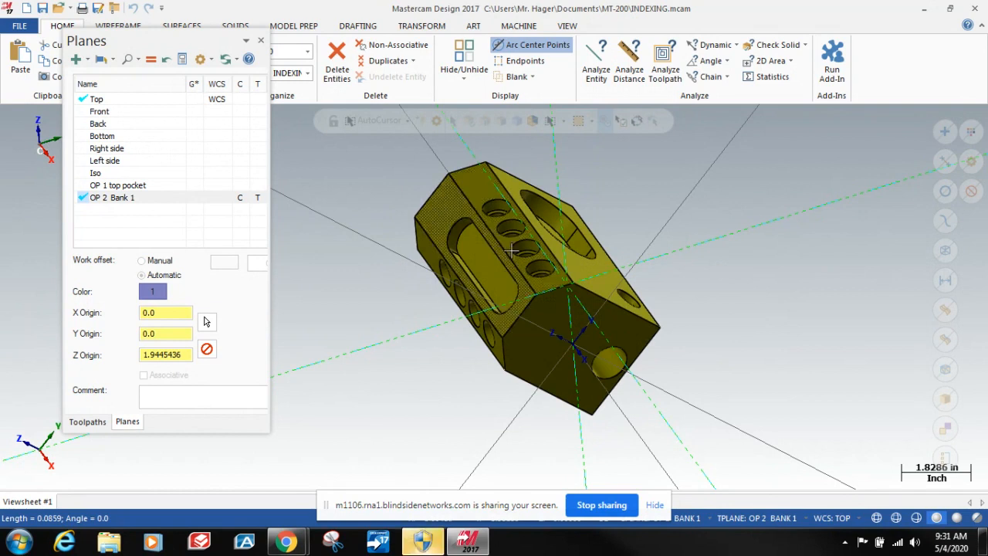
{"action": "mouse_move", "coordinate": [424, 272]}
{"action": "middle_mouse_down"}
{"action": "mouse_move", "coordinate": [490, 186]}
{"action": "mouse_move", "coordinate": [382, 196]}
{"action": "mouse_move", "coordinate": [485, 301]}
{"action": "mouse_move", "coordinate": [525, 247]}
{"action": "mouse_move", "coordinate": [569, 213]}
{"action": "mouse_move", "coordinate": [548, 227]}
{"action": "middle_mouse_up"}
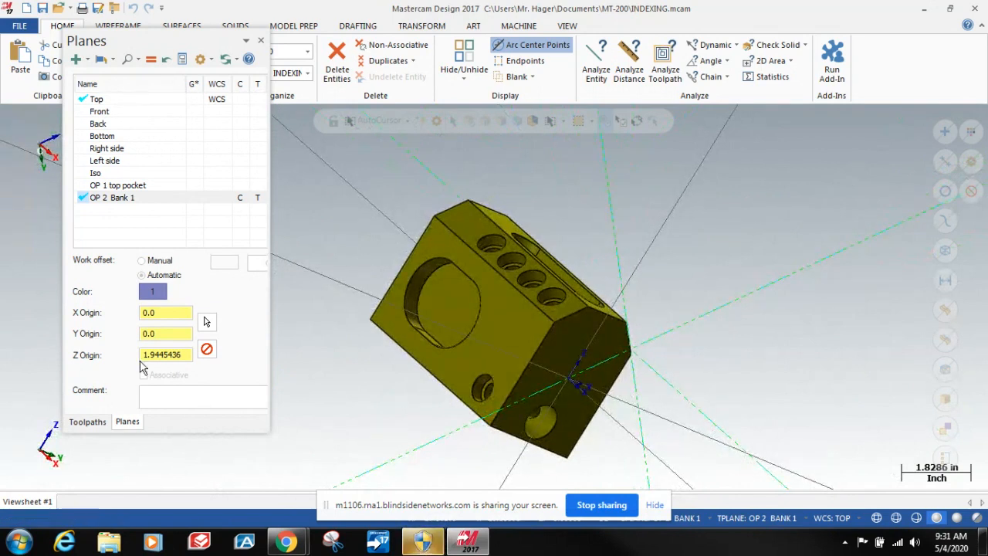
{"action": "left_click", "coordinate": [76, 60]}
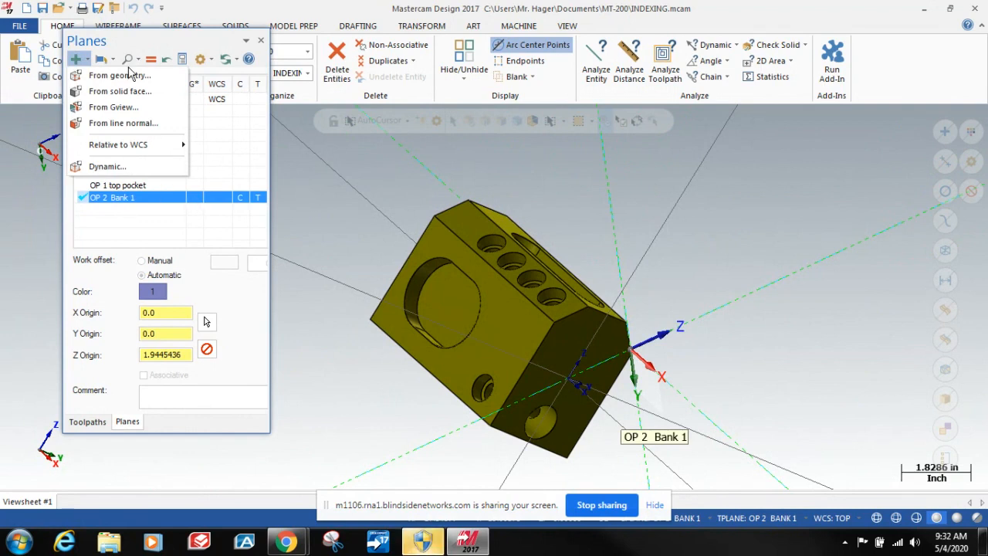
{"action": "left_click", "coordinate": [120, 91]}
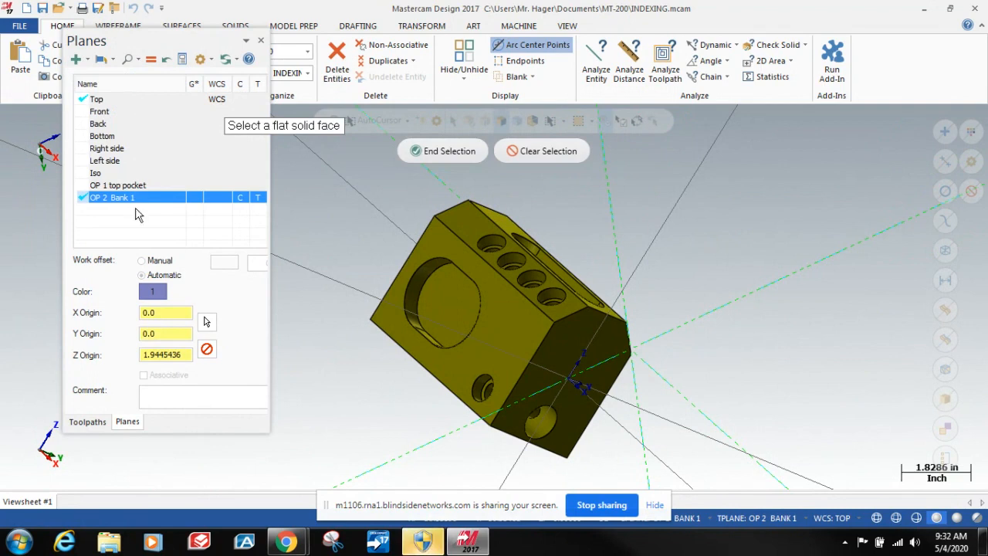
{"action": "left_click", "coordinate": [564, 312]}
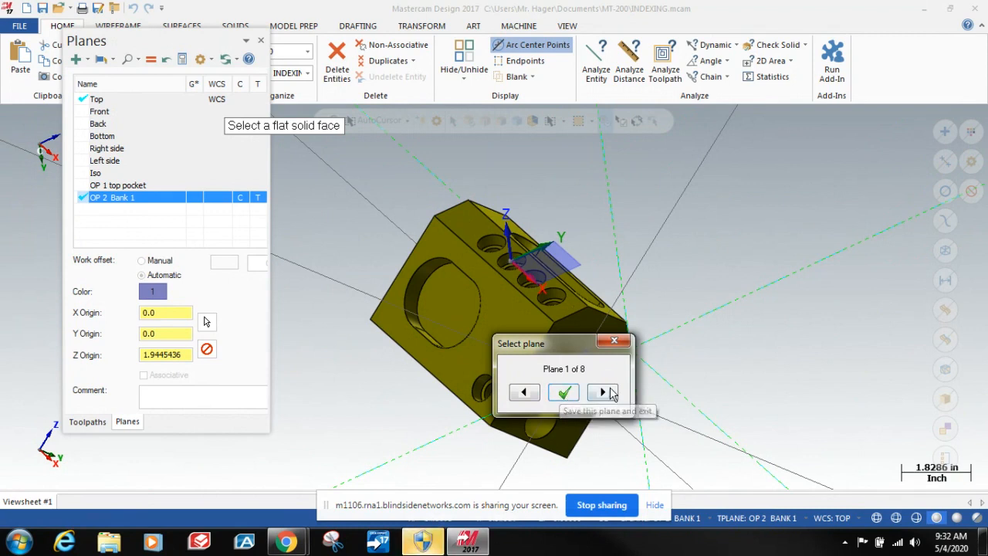
Examine the eight candidate plane orientations for the selected four-hole face and return to orientation 1.
{"action": "left_click", "coordinate": [524, 393]}
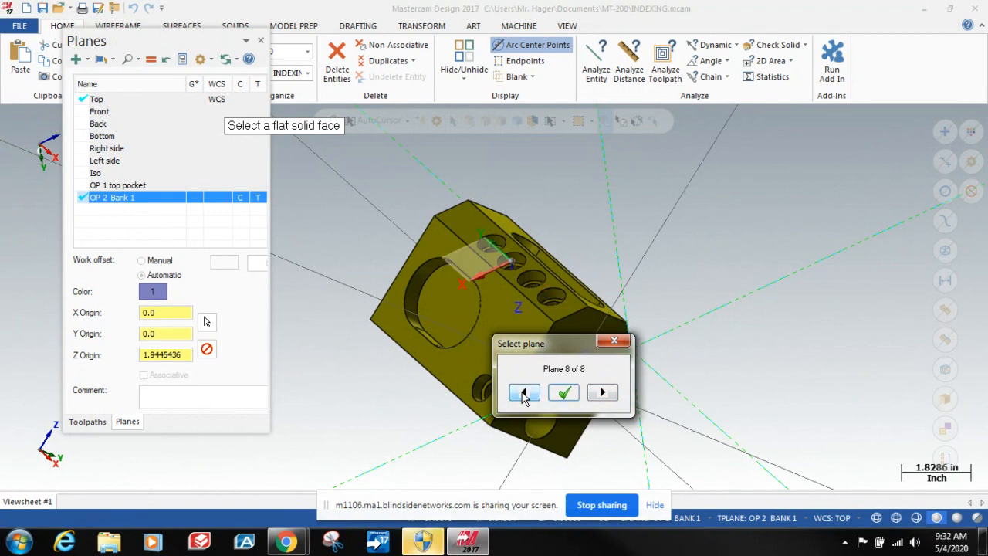
{"action": "left_click", "coordinate": [524, 394]}
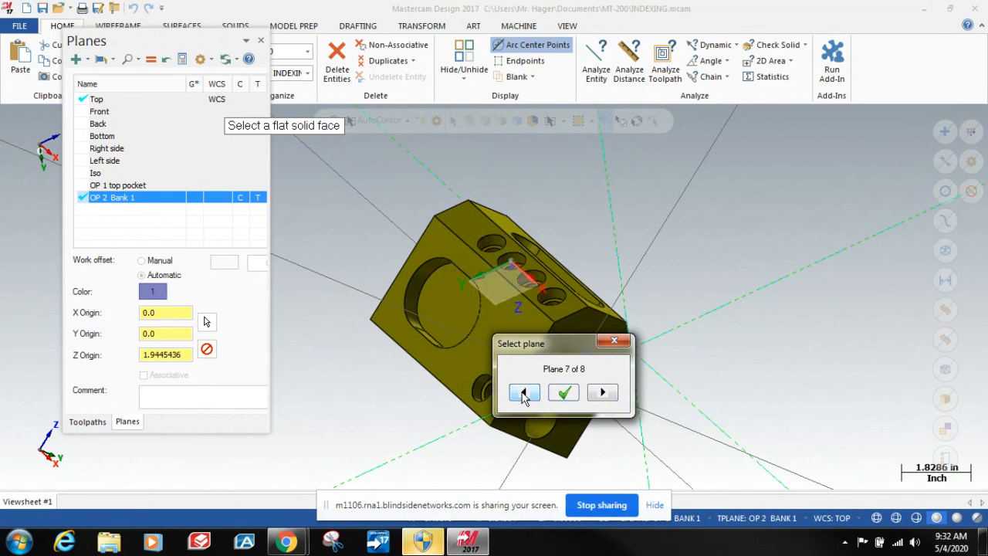
{"action": "left_click", "coordinate": [524, 394]}
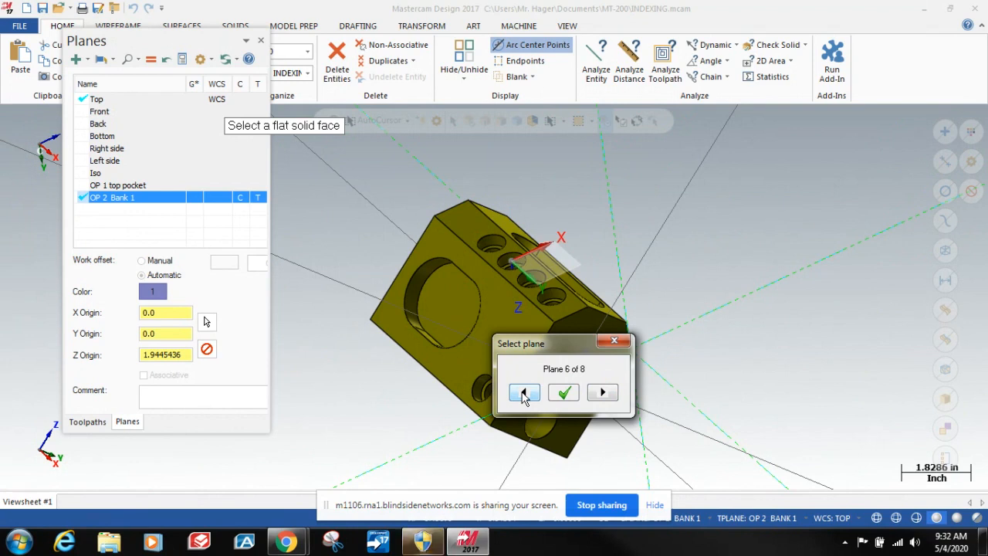
{"action": "left_click", "coordinate": [524, 394]}
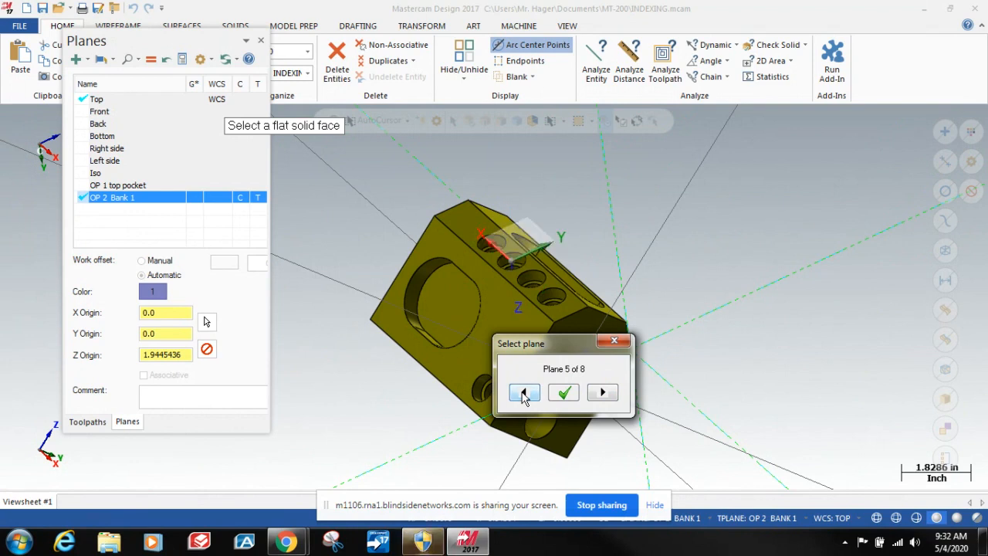
{"action": "left_click", "coordinate": [524, 394]}
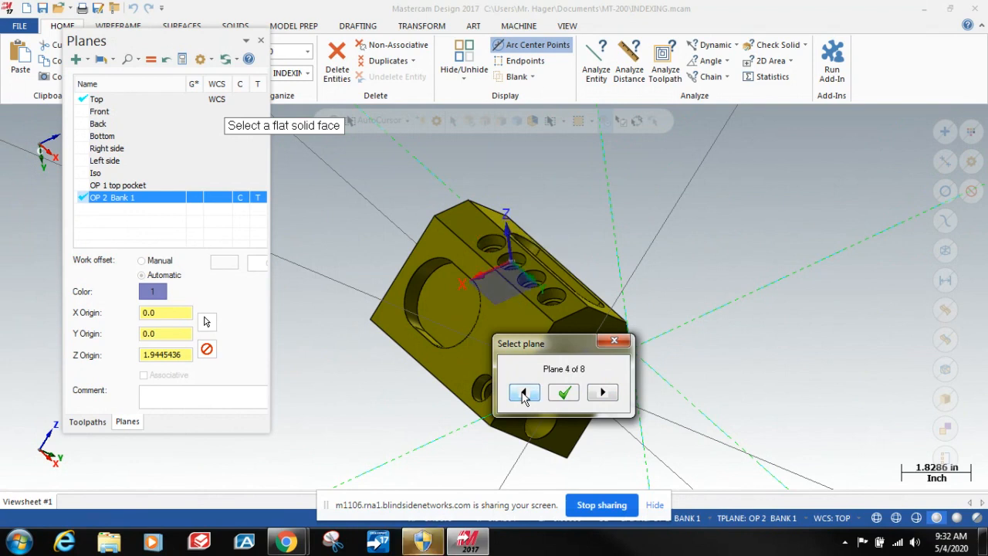
{"action": "left_click", "coordinate": [601, 394]}
{"action": "left_click", "coordinate": [601, 393]}
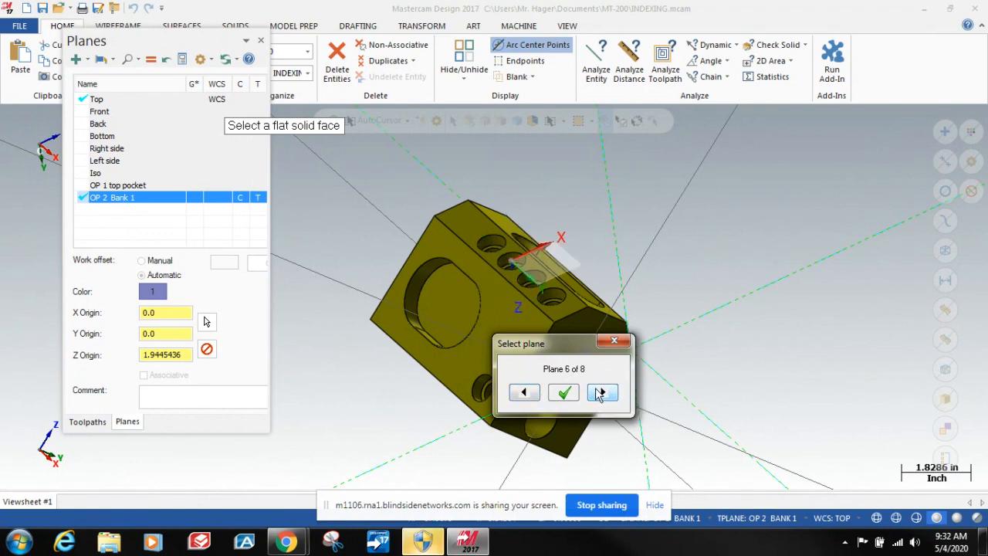
{"action": "left_click", "coordinate": [601, 394]}
{"action": "left_click", "coordinate": [601, 394]}
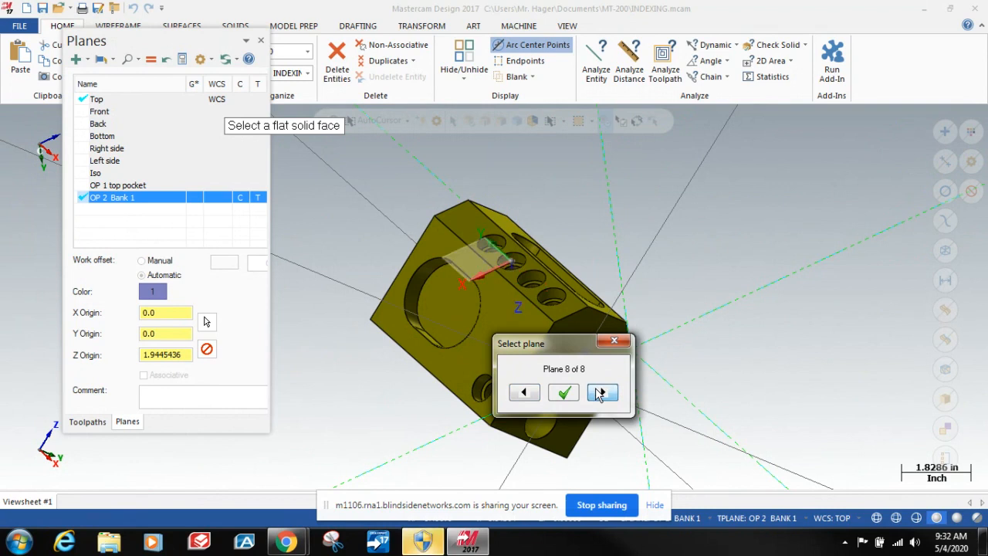
{"action": "left_click", "coordinate": [602, 394]}
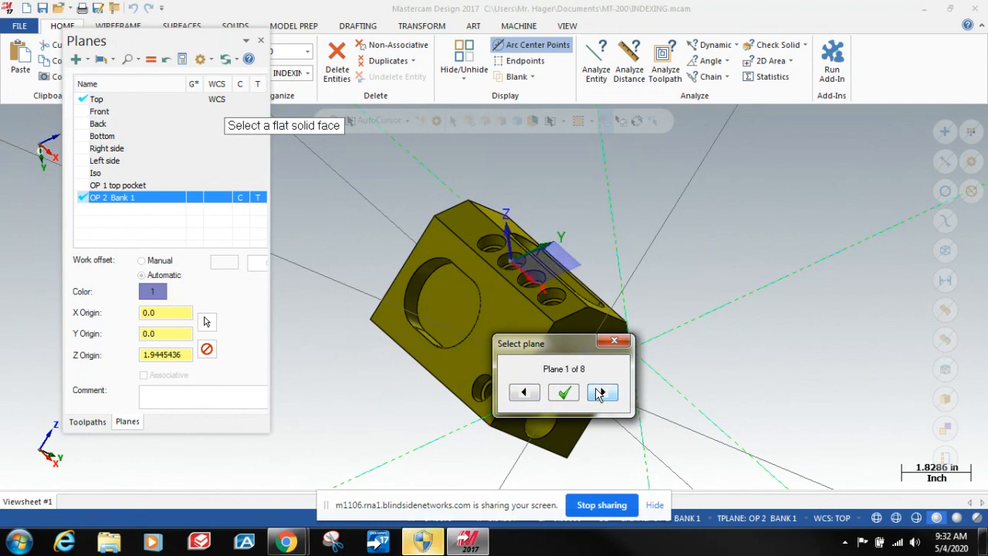
{"action": "left_click", "coordinate": [601, 394]}
{"action": "left_click", "coordinate": [602, 394]}
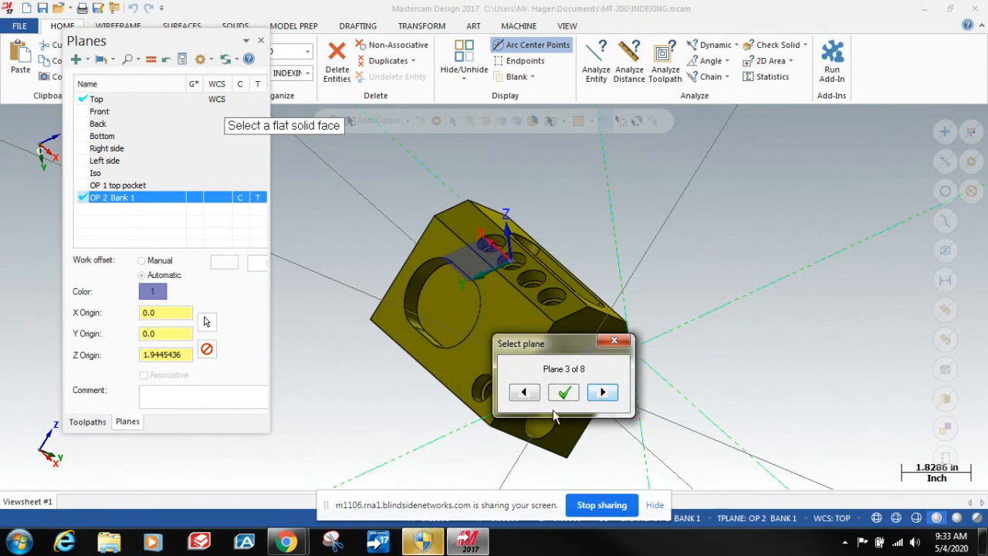
{"action": "left_click", "coordinate": [603, 393]}
{"action": "left_click", "coordinate": [603, 394]}
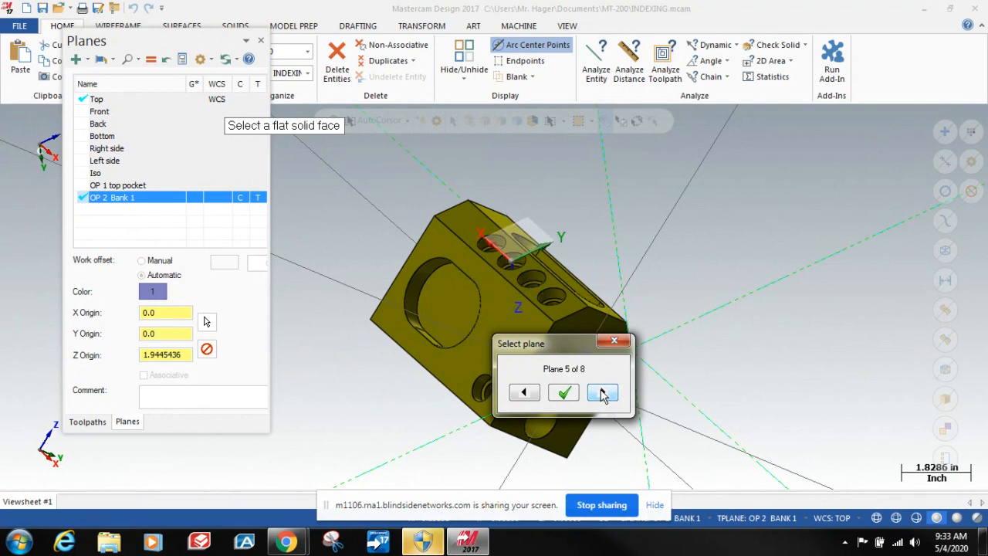
{"action": "left_click", "coordinate": [603, 395]}
{"action": "left_click", "coordinate": [603, 394]}
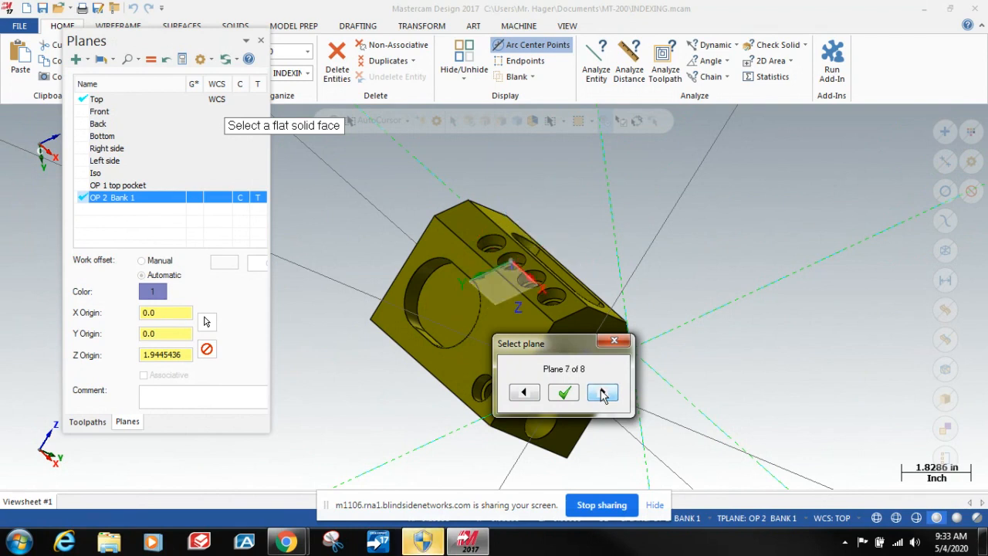
{"action": "left_click", "coordinate": [603, 394]}
{"action": "left_click", "coordinate": [603, 395]}
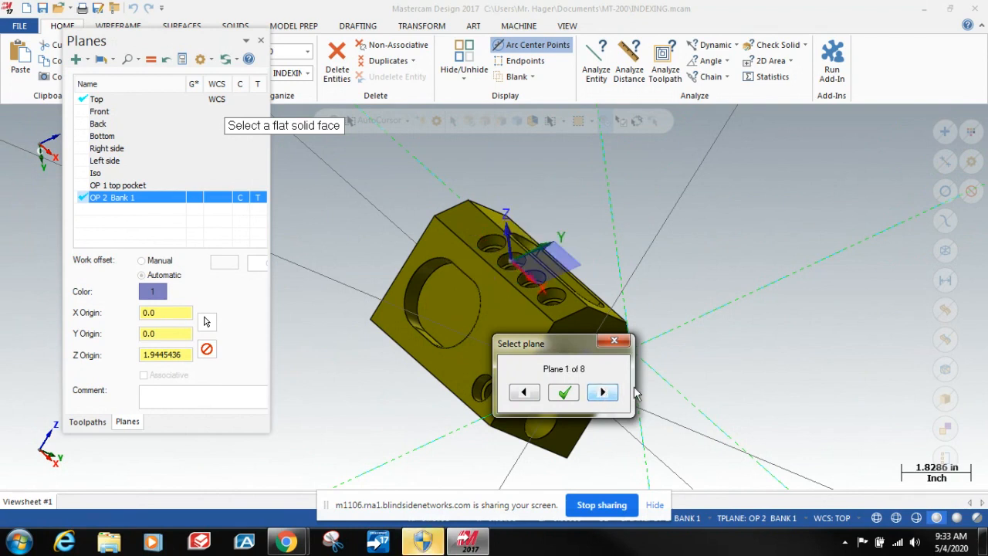
Accept plane orientation 1 of 8 and set the new plane's X and Y origins to 0.
{"action": "left_click", "coordinate": [566, 394]}
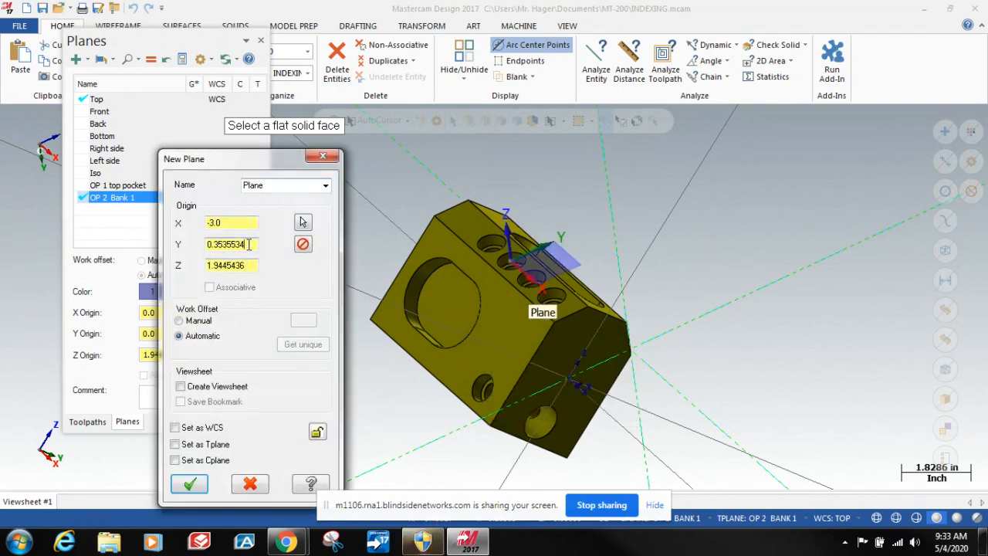
{"action": "double_click", "coordinate": [249, 244]}
{"action": "type", "text": "0"}
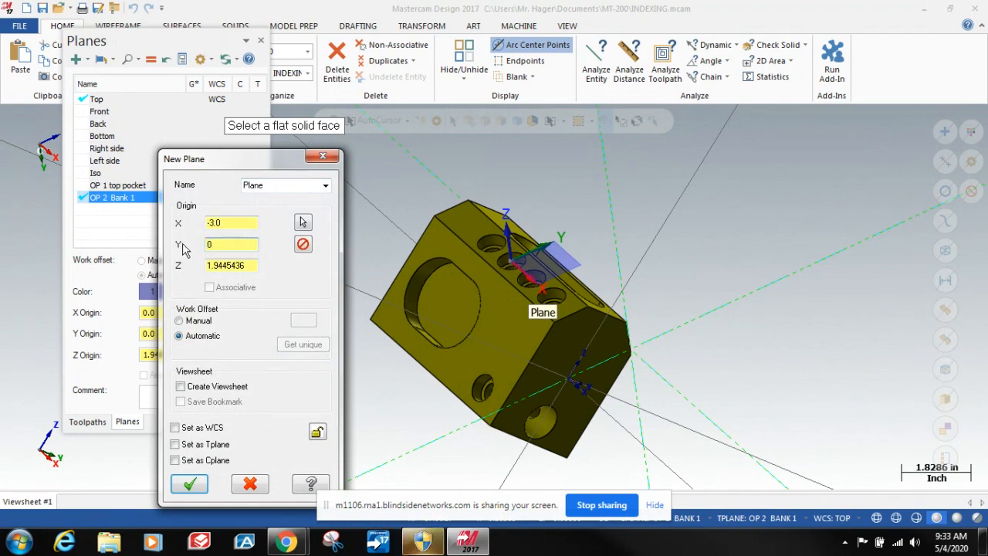
{"action": "double_click", "coordinate": [222, 223]}
{"action": "type", "text": "0"}
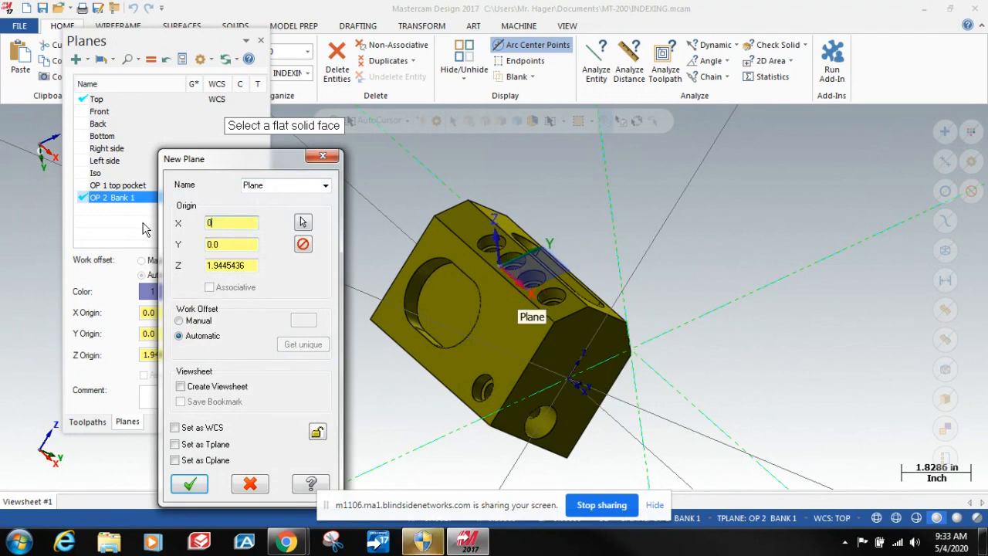
Name the new plane "OP 3 bank 2" and create it.
{"action": "double_click", "coordinate": [270, 186]}
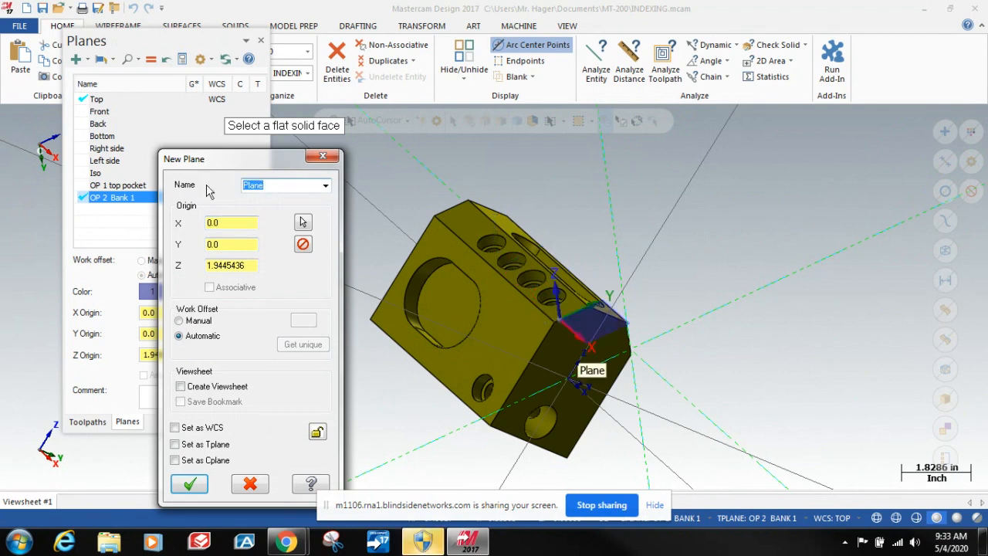
{"action": "type", "text": "OP 3 bank 2"}
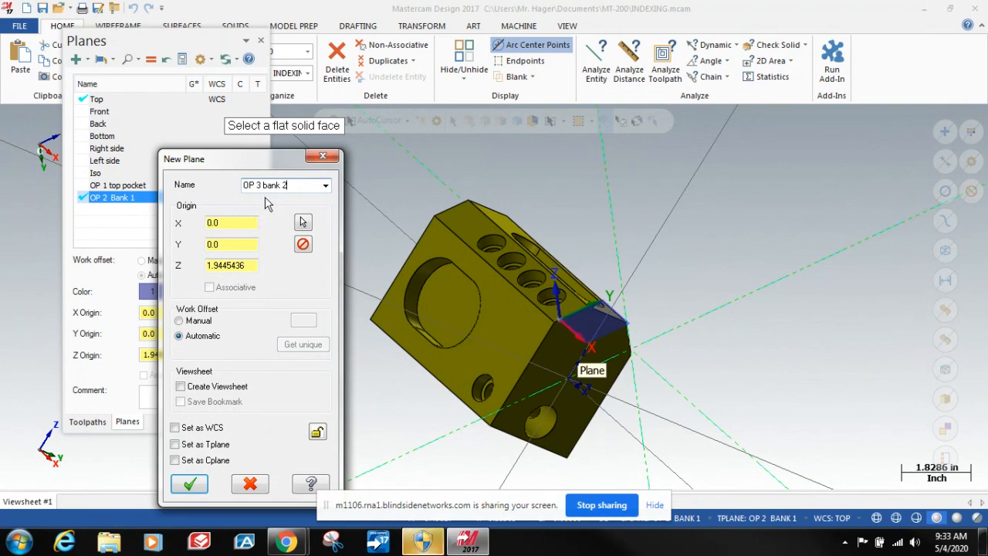
{"action": "left_click", "coordinate": [190, 485]}
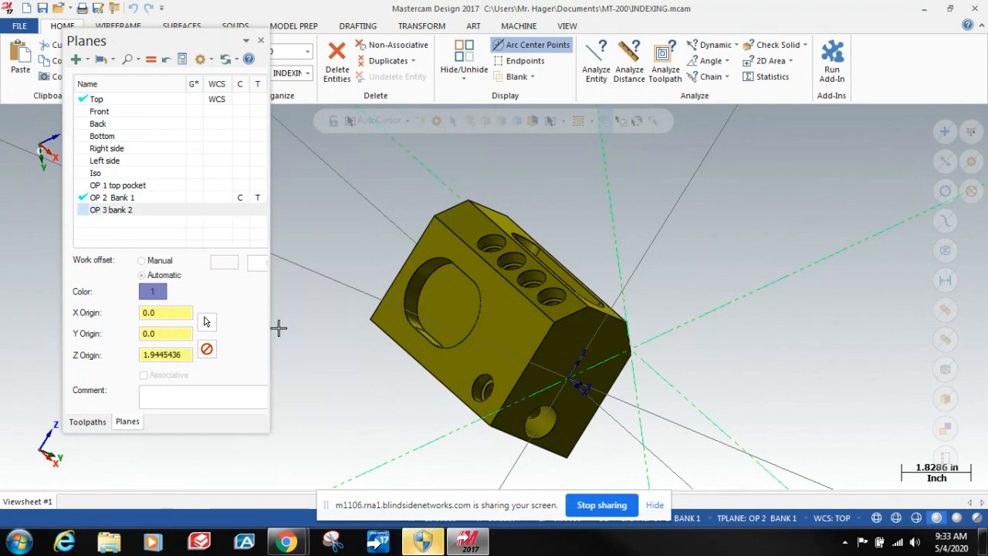
{"action": "scroll", "coordinate": [741, 302], "scroll_direction": "down", "scroll_amount": 3}
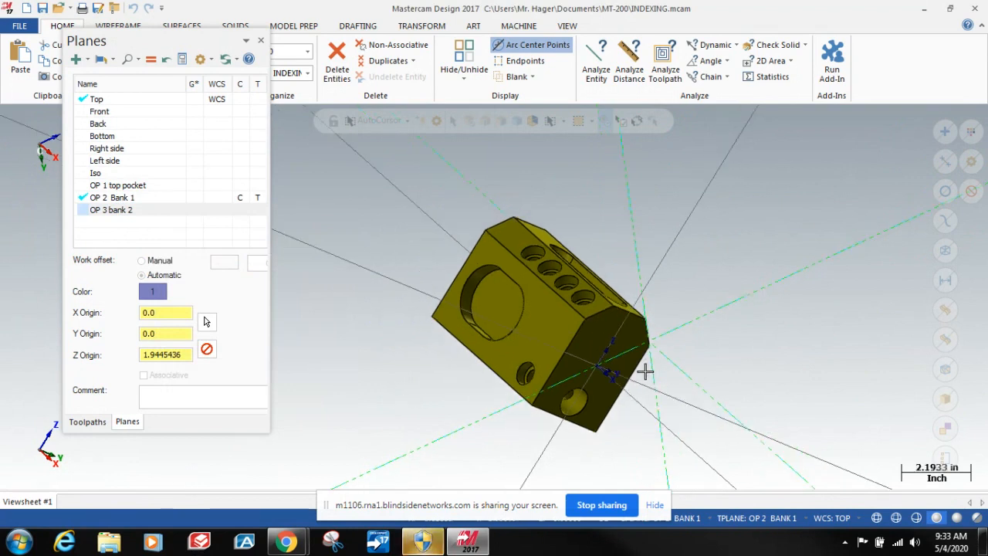
{"action": "scroll", "coordinate": [556, 332], "scroll_direction": "up", "scroll_amount": 3}
{"action": "scroll", "coordinate": [555, 331], "scroll_direction": "up", "scroll_amount": 1}
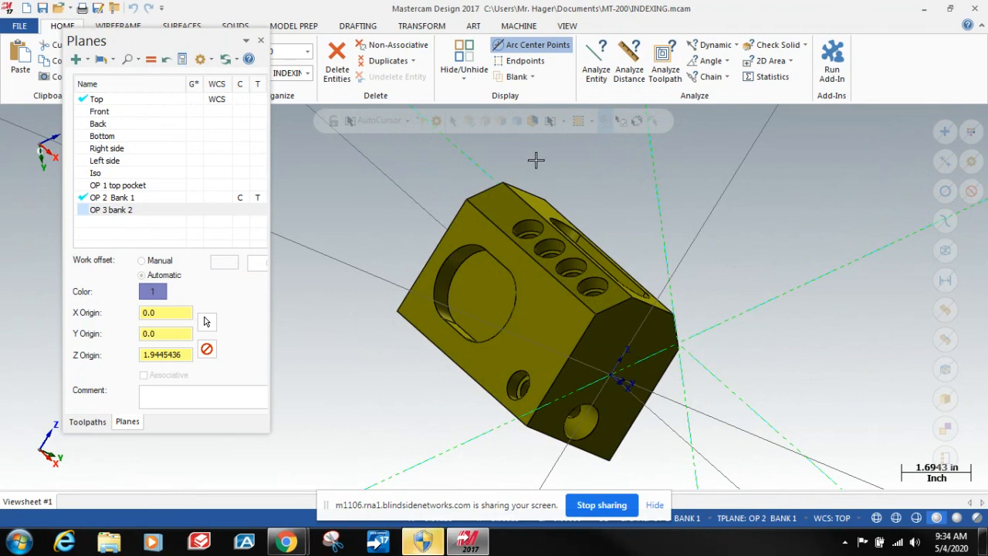
{"action": "right_click", "coordinate": [602, 189]}
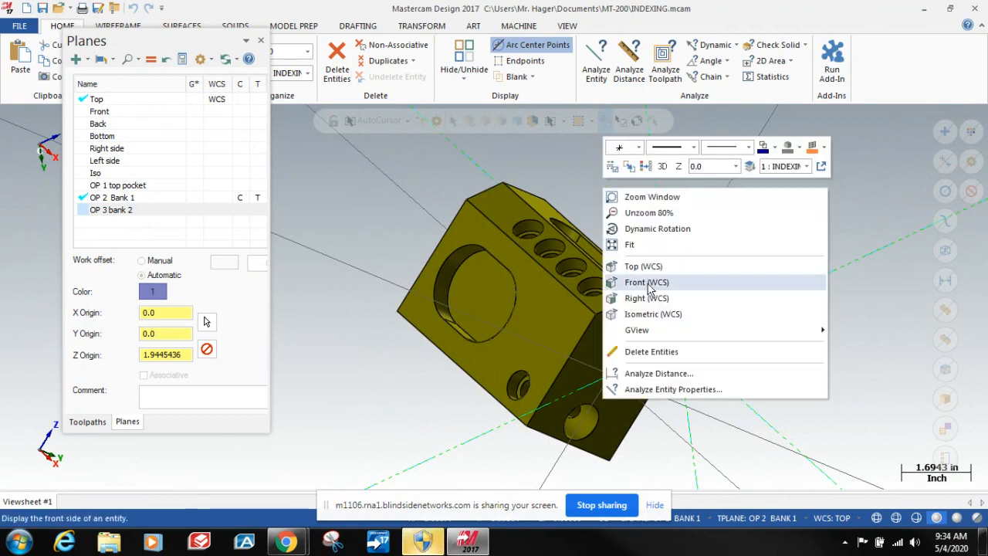
{"action": "left_click", "coordinate": [901, 288]}
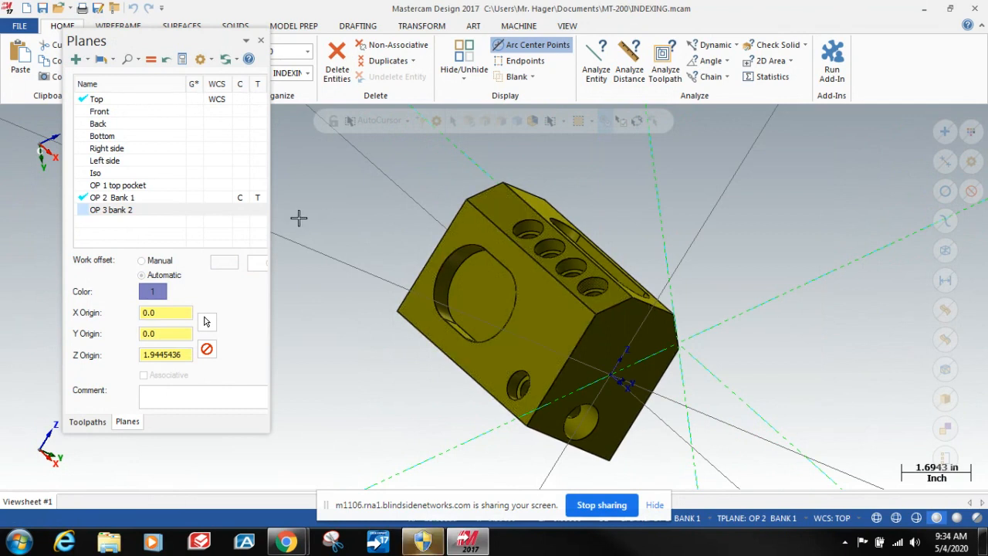
Make the "OP 3 bank 2" plane the active construction and tool plane.
{"action": "left_click", "coordinate": [241, 213]}
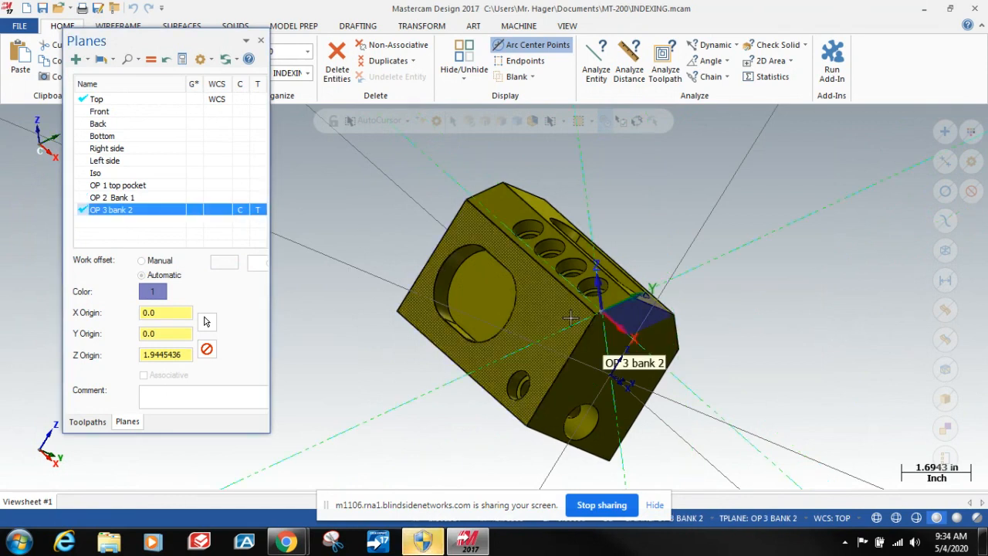
{"action": "scroll", "coordinate": [641, 327], "scroll_direction": "up", "scroll_amount": 4}
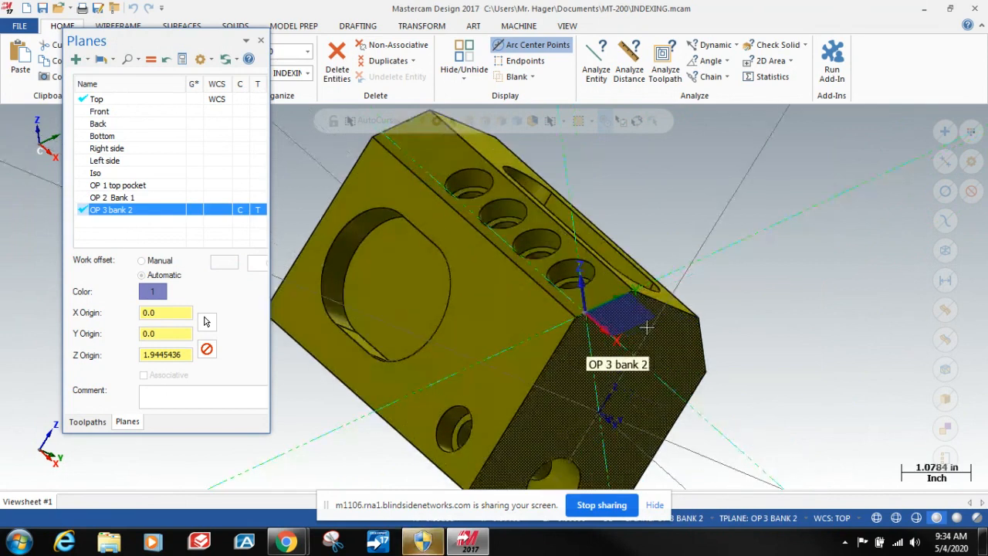
{"action": "scroll", "coordinate": [646, 327], "scroll_direction": "down", "scroll_amount": 3}
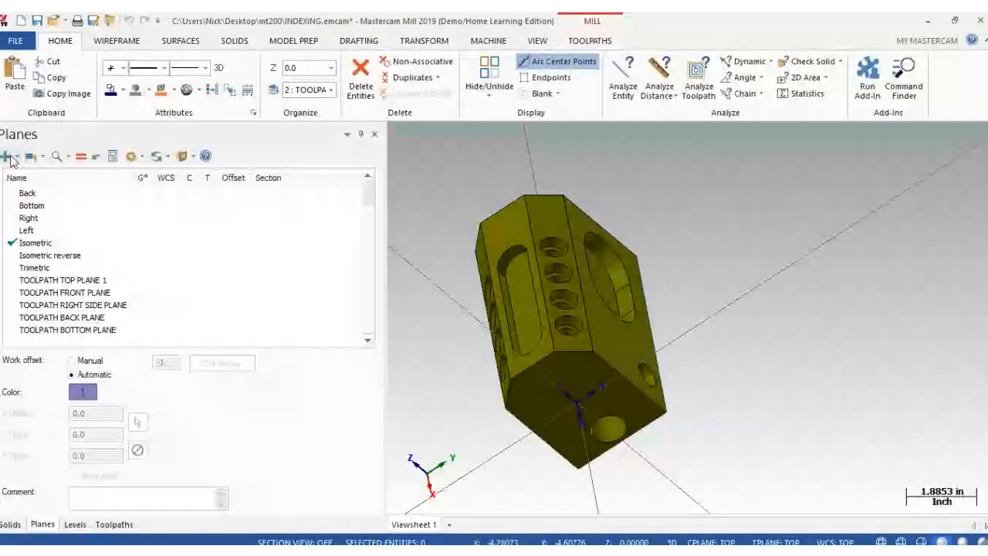
In Mastercam Mill 2019, start a new plane from the four-hole solid face between the two pockets, accepting orientation 1 of 8.
{"action": "scroll", "coordinate": [62, 205], "scroll_direction": "up", "scroll_amount": 1}
{"action": "left_click", "coordinate": [64, 196]}
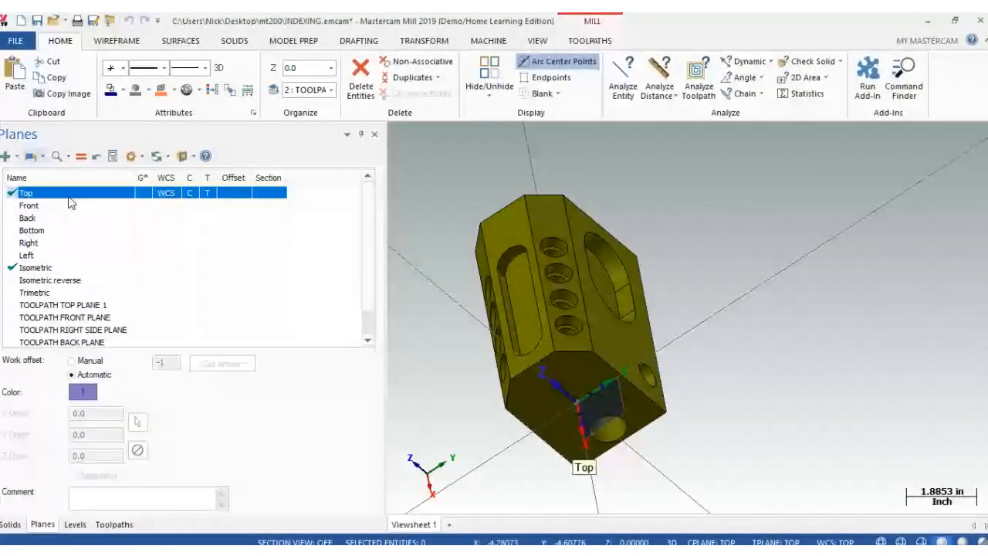
{"action": "left_click", "coordinate": [8, 156]}
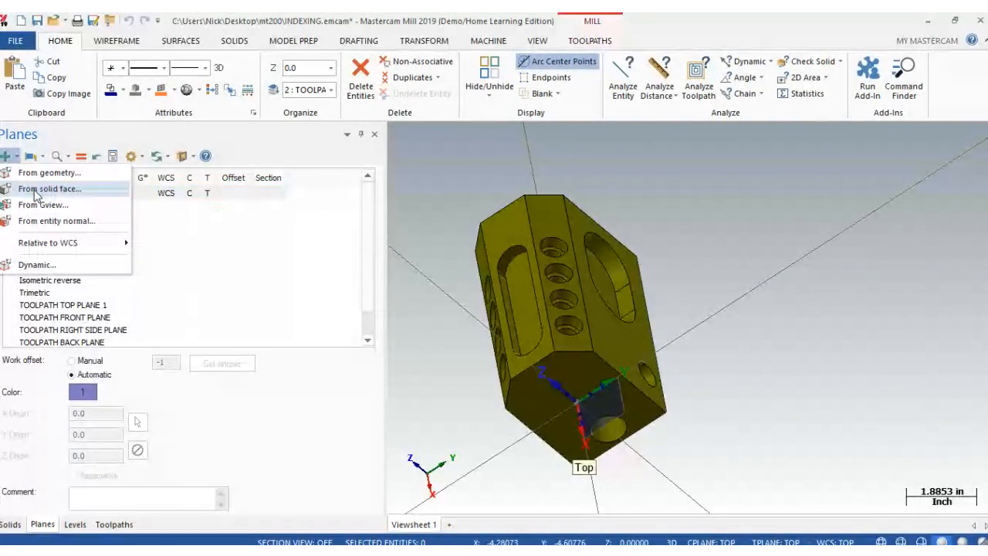
{"action": "left_click", "coordinate": [31, 189]}
{"action": "left_click", "coordinate": [535, 234]}
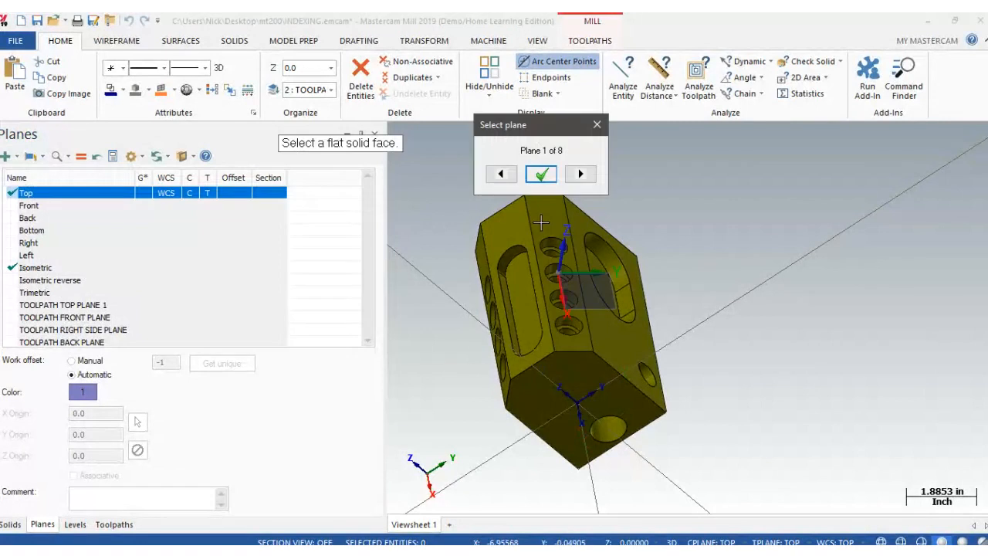
{"action": "left_click", "coordinate": [541, 175]}
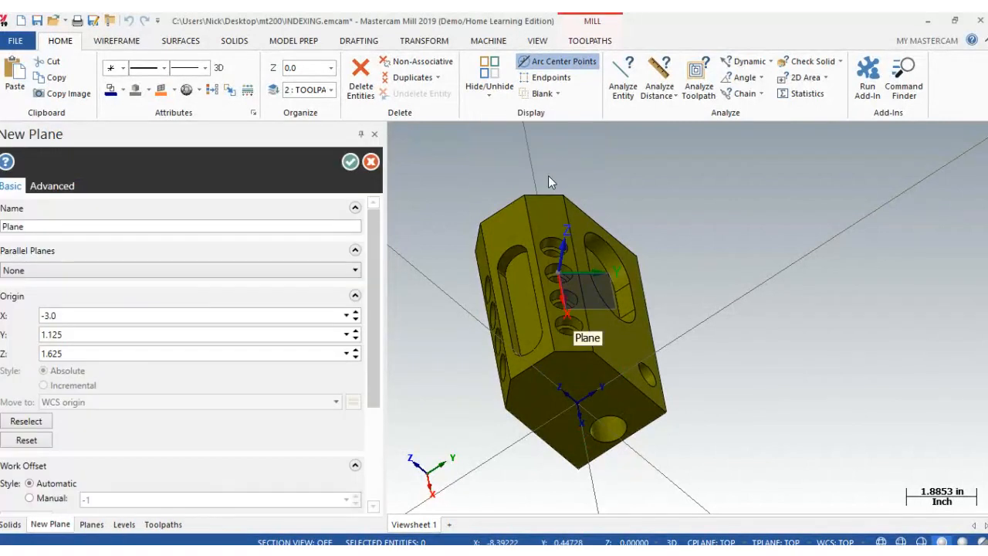
Set the new plane's X and Y origins to 0.
{"action": "left_click", "coordinate": [80, 317]}
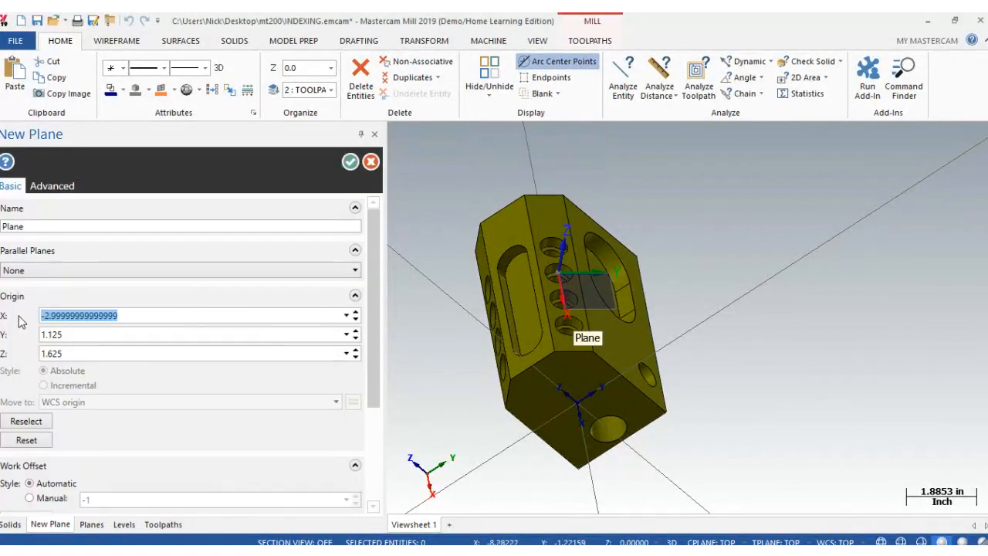
{"action": "type", "text": "0"}
{"action": "key", "text": "Return"}
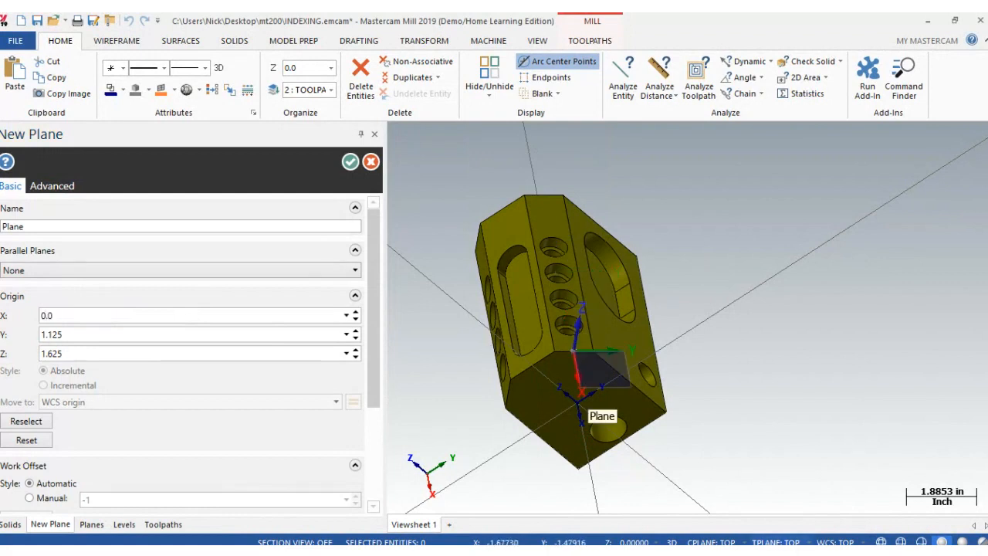
{"action": "left_click", "coordinate": [246, 334]}
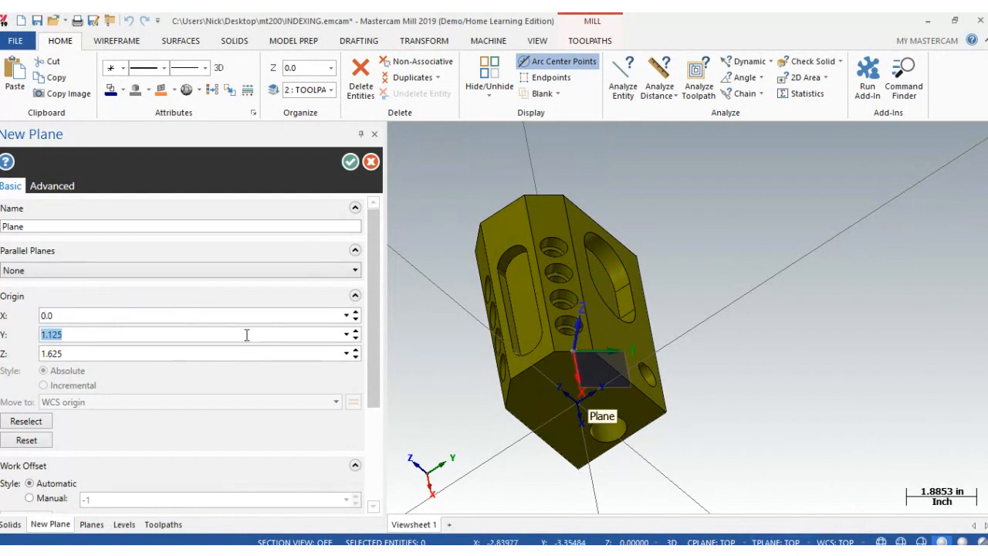
{"action": "type", "text": "0"}
{"action": "key", "text": "Return"}
Examine the new plane's origin, work offset and Set As options against the part, and discard the plane.
{"action": "scroll", "coordinate": [616, 380], "scroll_direction": "up", "scroll_amount": 2}
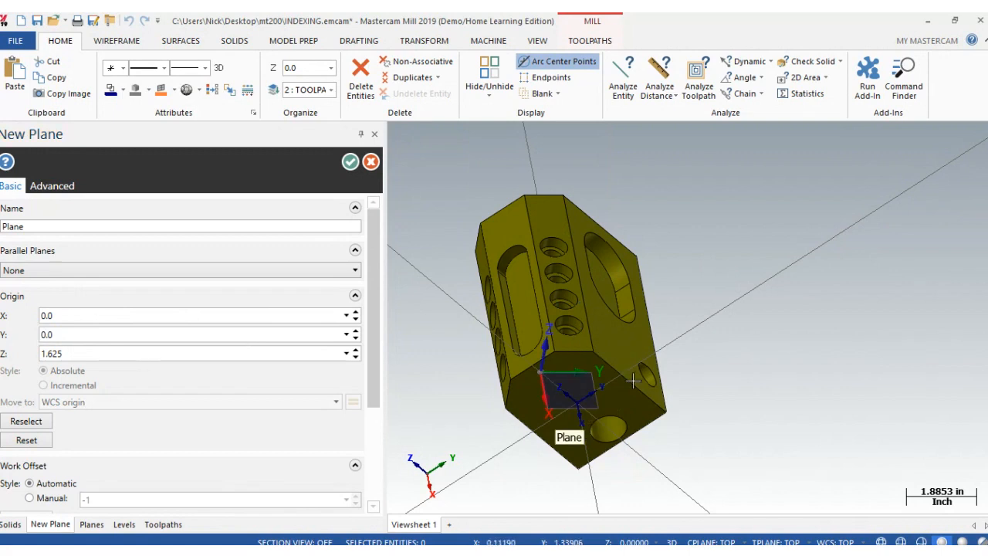
{"action": "middle_click_drag", "start_coordinate": [616, 380], "coordinate": [616, 351]}
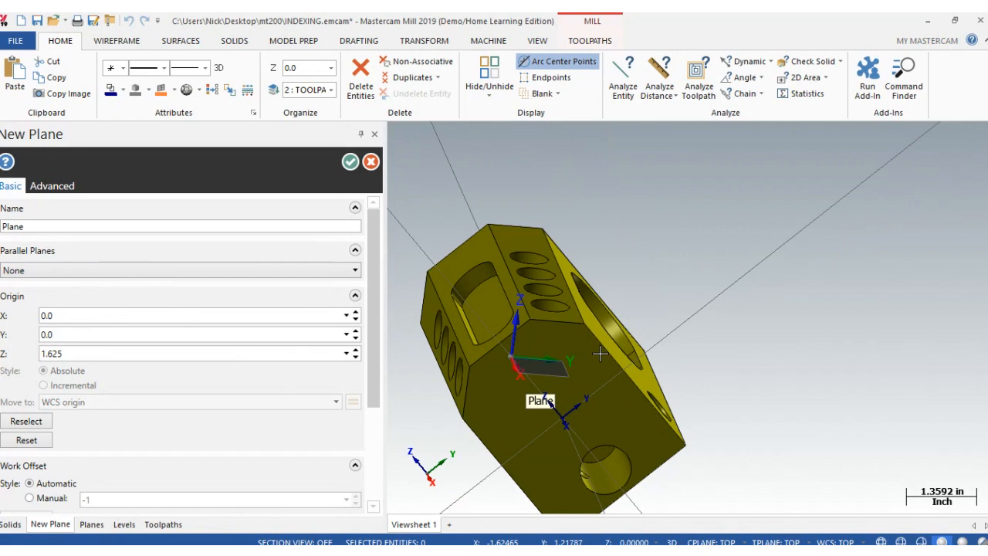
{"action": "scroll", "coordinate": [338, 382], "scroll_direction": "down", "scroll_amount": 3}
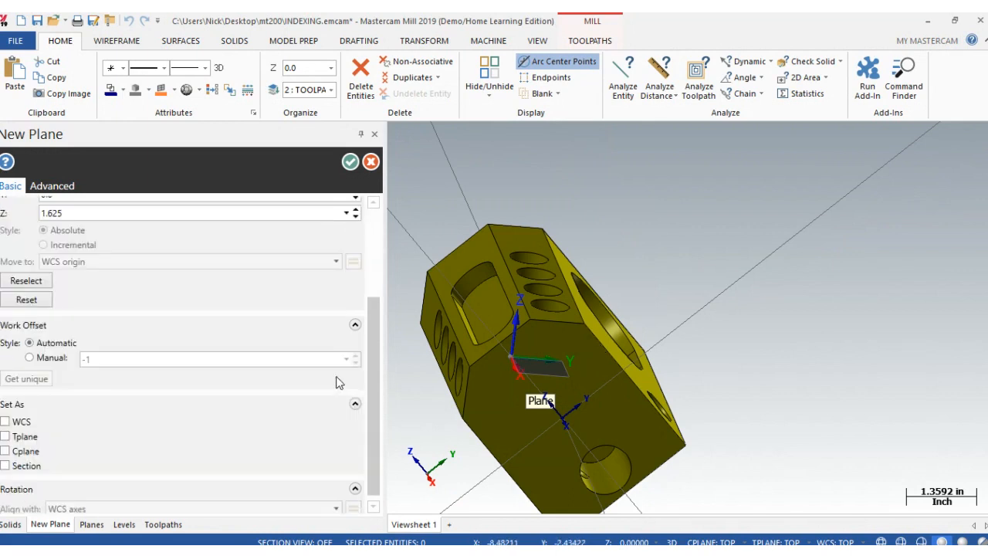
{"action": "scroll", "coordinate": [338, 381], "scroll_direction": "up", "scroll_amount": 3}
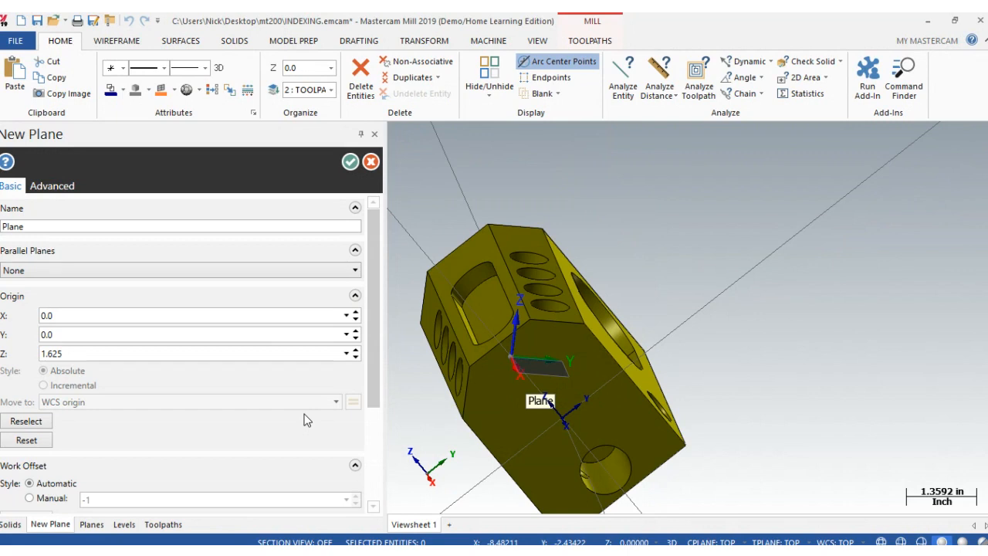
{"action": "scroll", "coordinate": [106, 408], "scroll_direction": "down", "scroll_amount": 3}
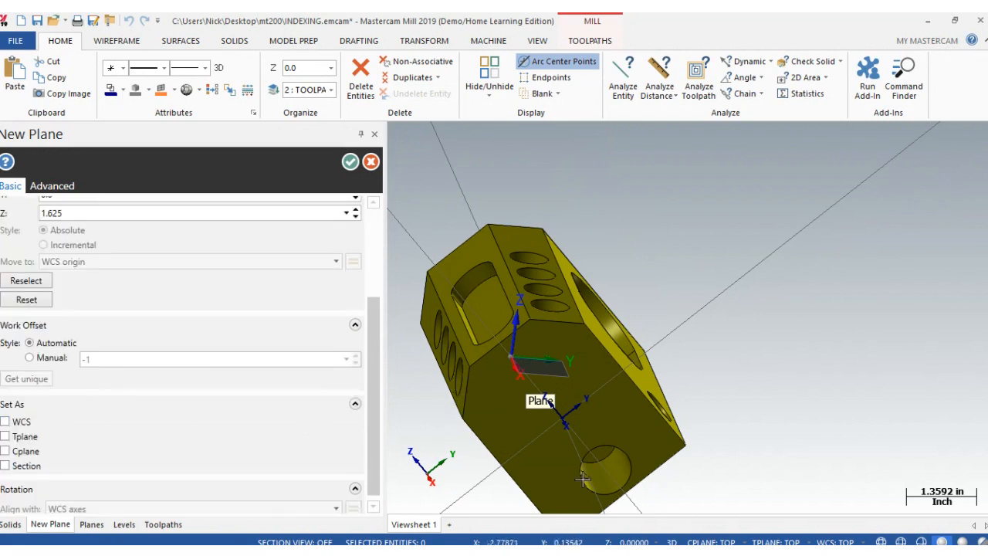
{"action": "scroll", "coordinate": [218, 322], "scroll_direction": "up", "scroll_amount": 2}
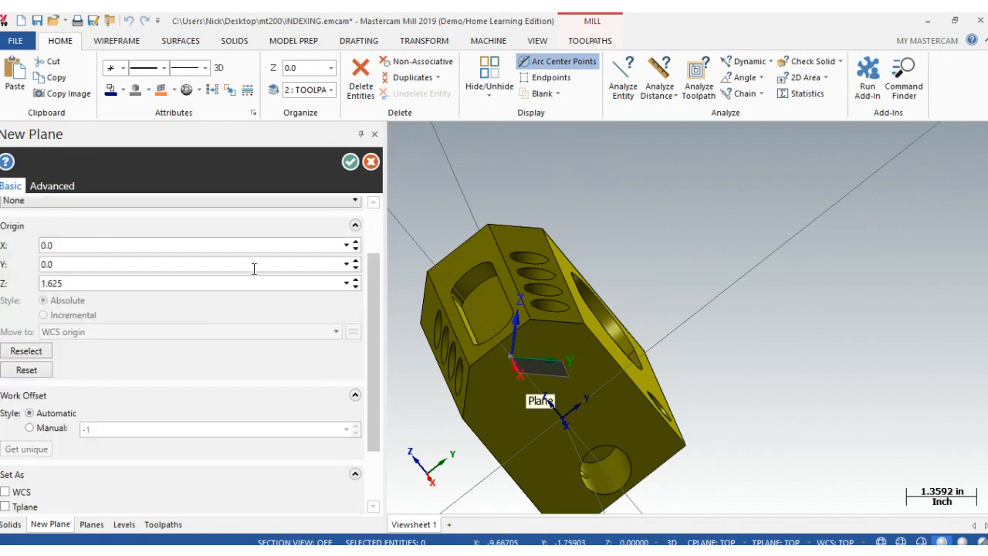
{"action": "left_click", "coordinate": [372, 164]}
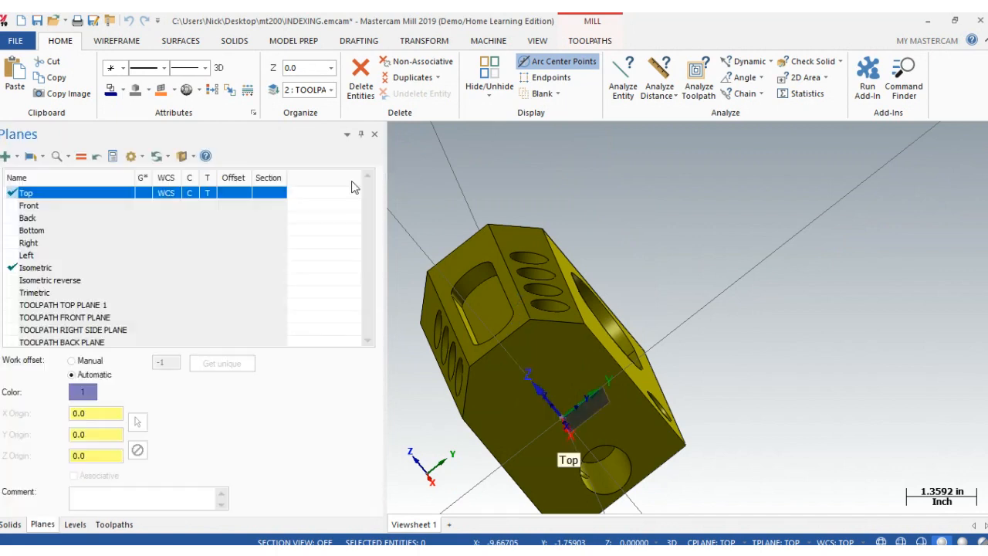
{"action": "left_click", "coordinate": [8, 156]}
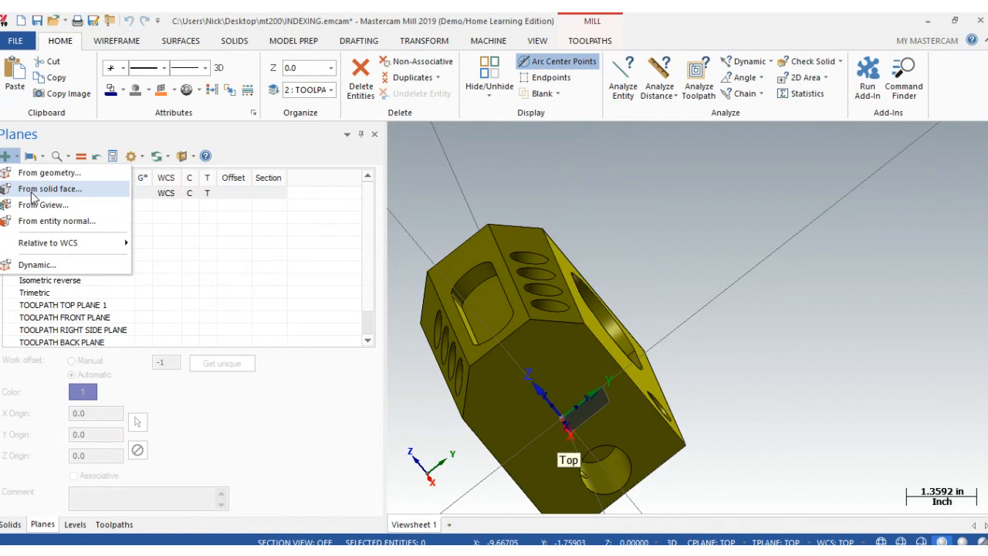
{"action": "left_click", "coordinate": [560, 290]}
{"action": "left_click_drag", "start_coordinate": [152, 179], "coordinate": [149, 184]}
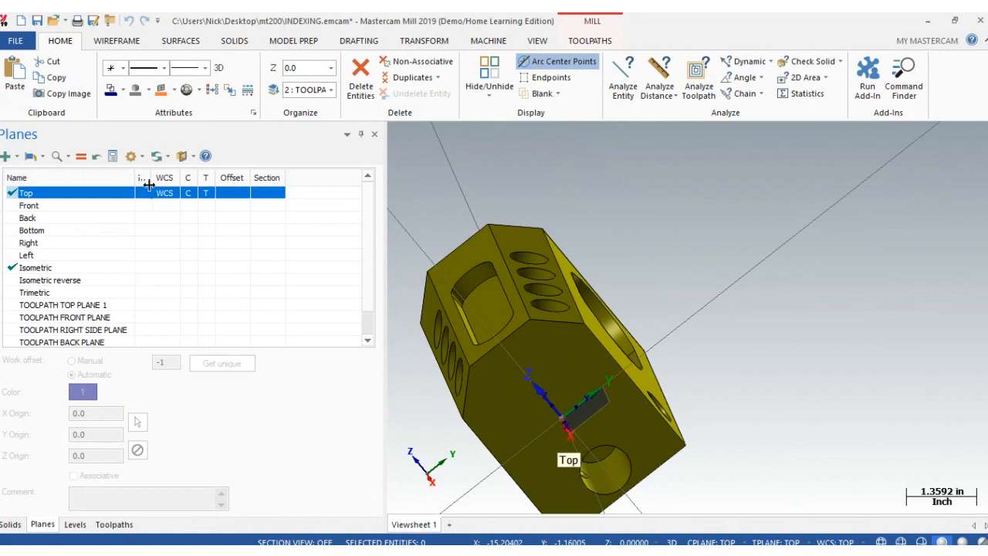
{"action": "left_click", "coordinate": [141, 192]}
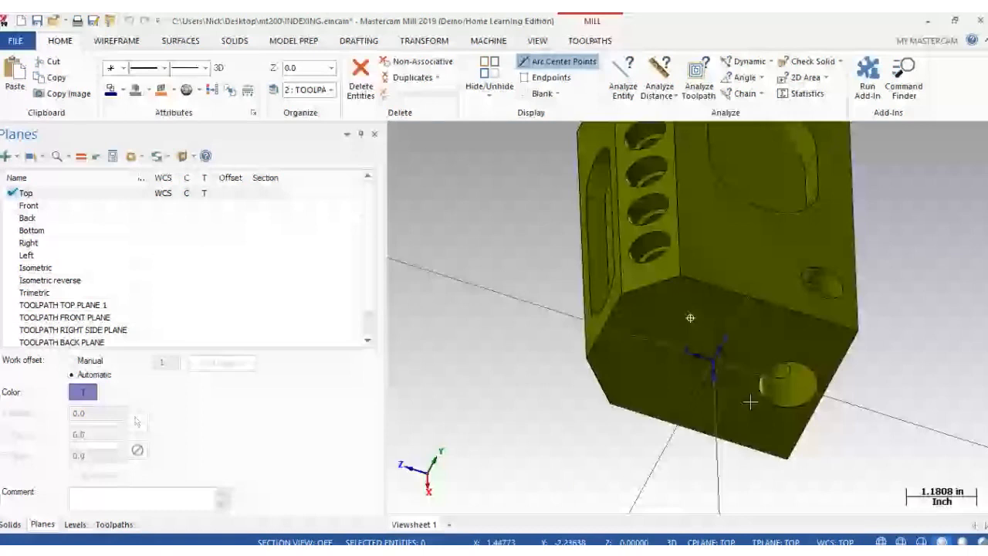
{"action": "middle_click_drag", "start_coordinate": [749, 402], "coordinate": [564, 279]}
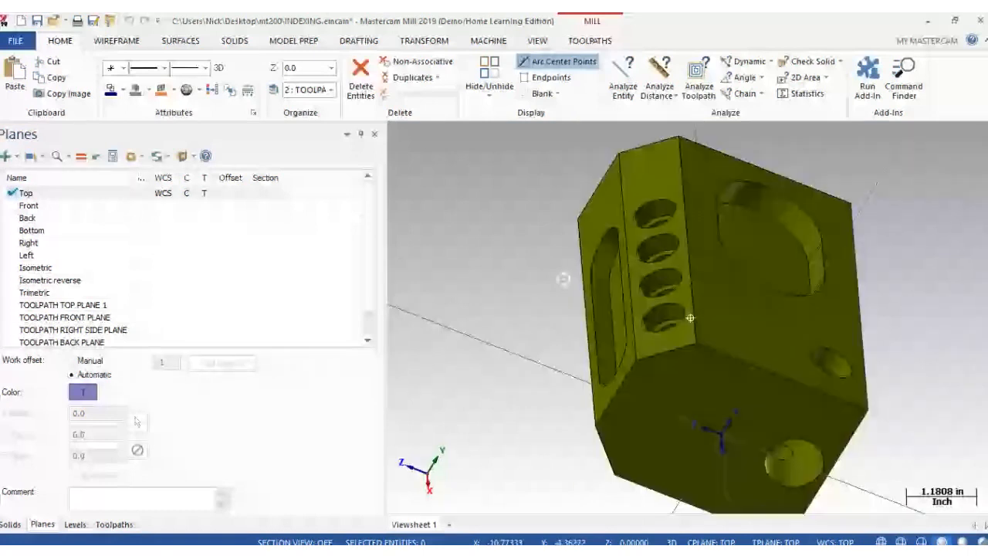
{"action": "left_click", "coordinate": [4, 156]}
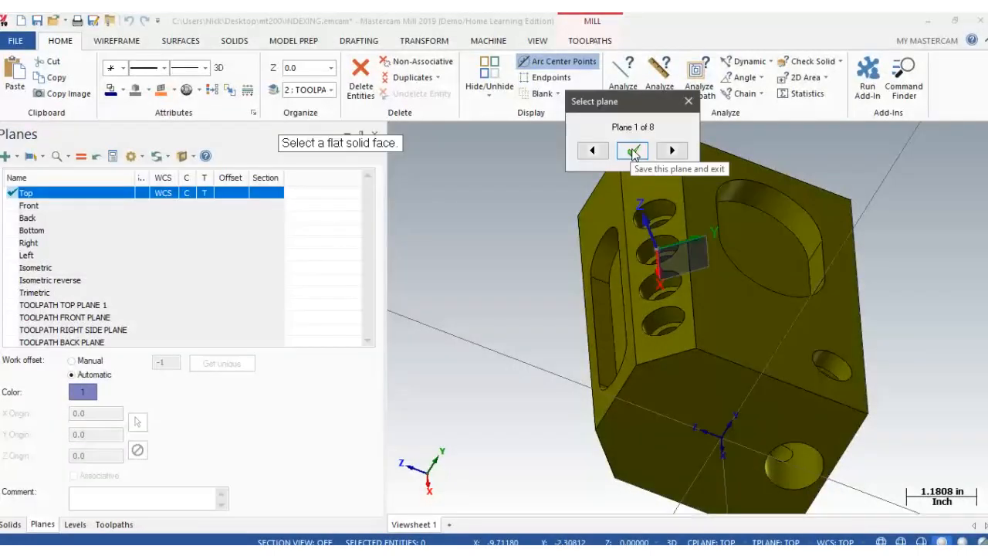
{"action": "left_click", "coordinate": [633, 152]}
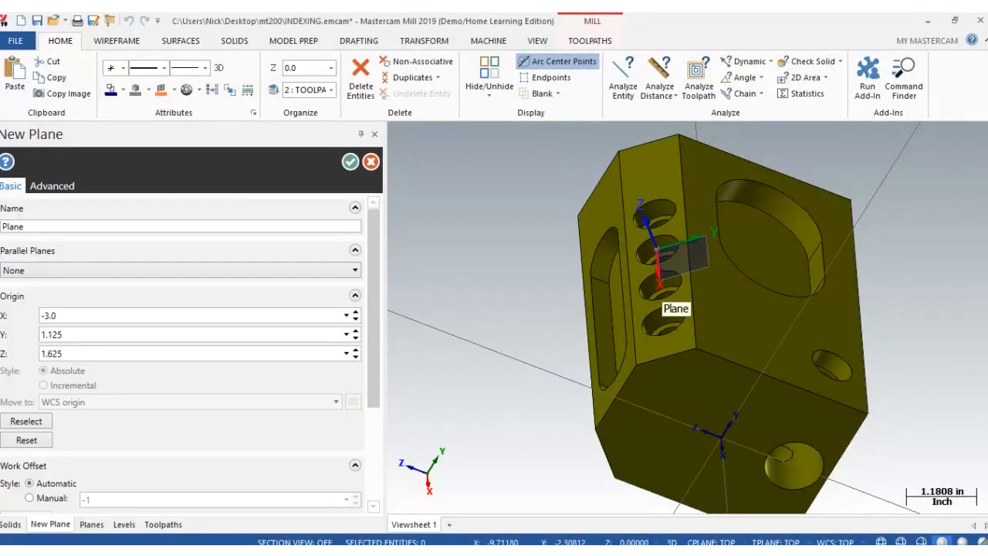
{"action": "double_click", "coordinate": [181, 315]}
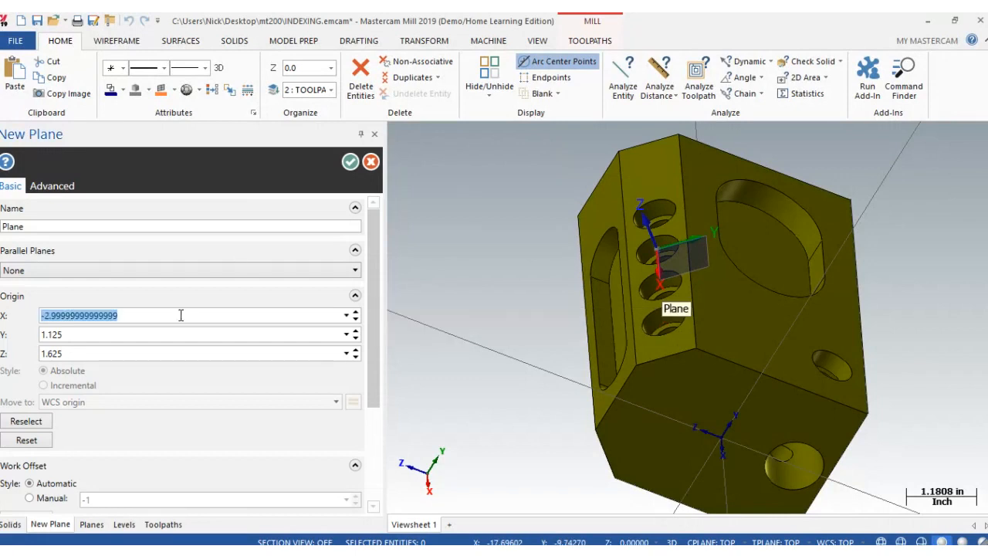
{"action": "type", "text": "0"}
{"action": "key", "text": "Return"}
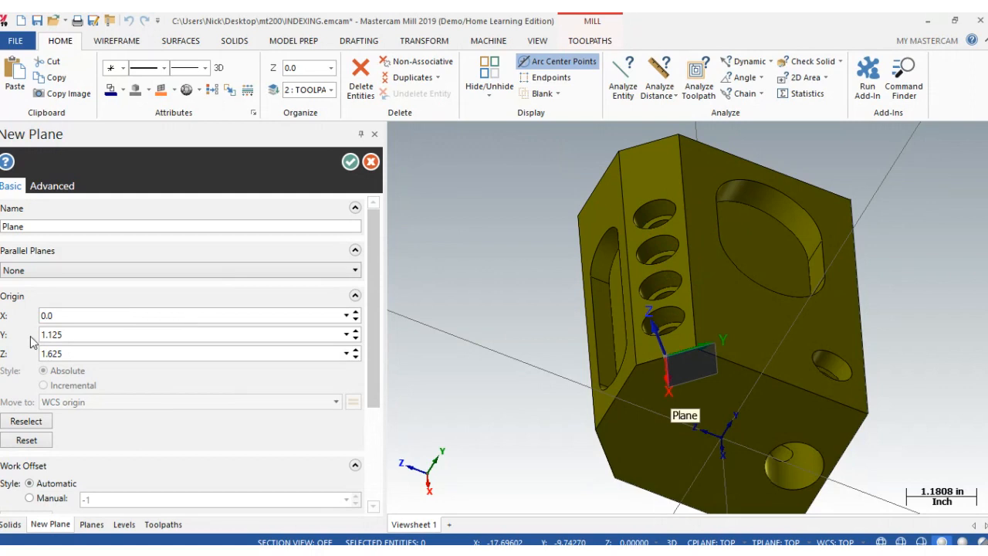
{"action": "double_click", "coordinate": [100, 336]}
{"action": "type", "text": "0"}
{"action": "key", "text": "Return"}
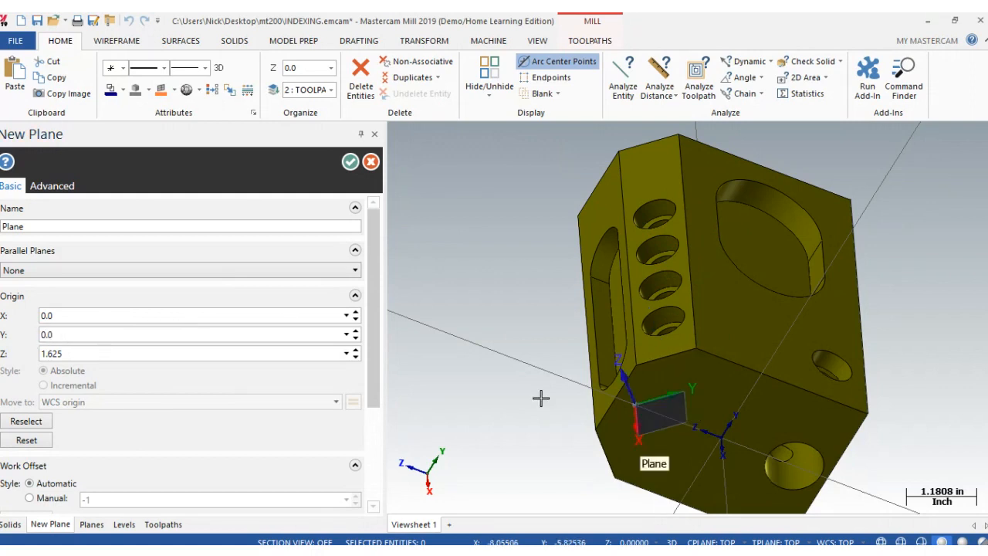
{"action": "middle_click_drag", "start_coordinate": [540, 397], "coordinate": [585, 335]}
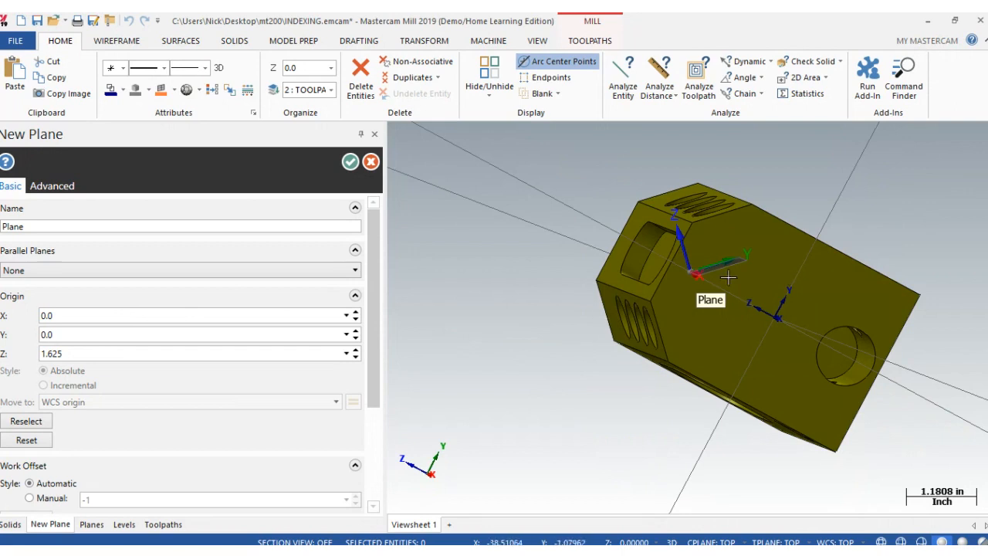
{"action": "left_click", "coordinate": [371, 162]}
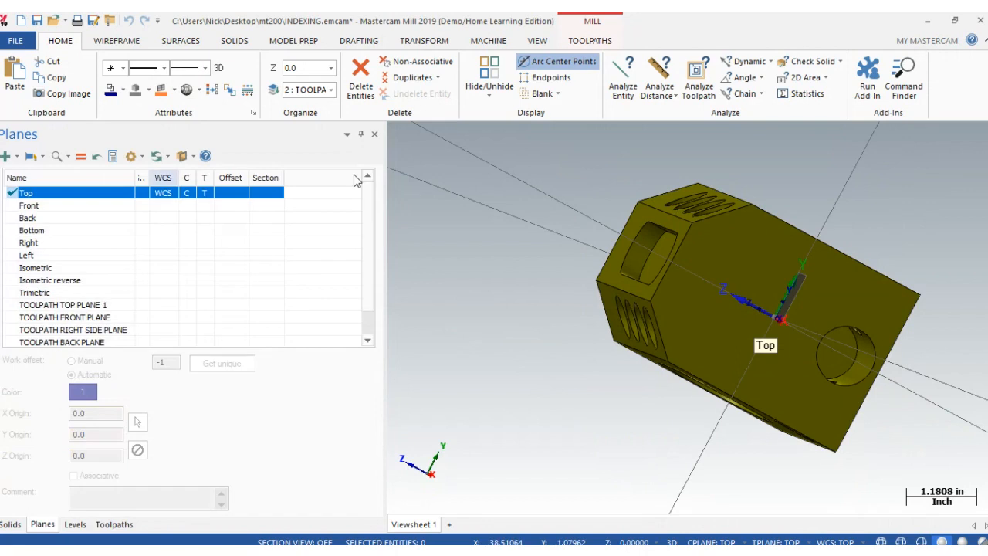
{"action": "left_click", "coordinate": [15, 156]}
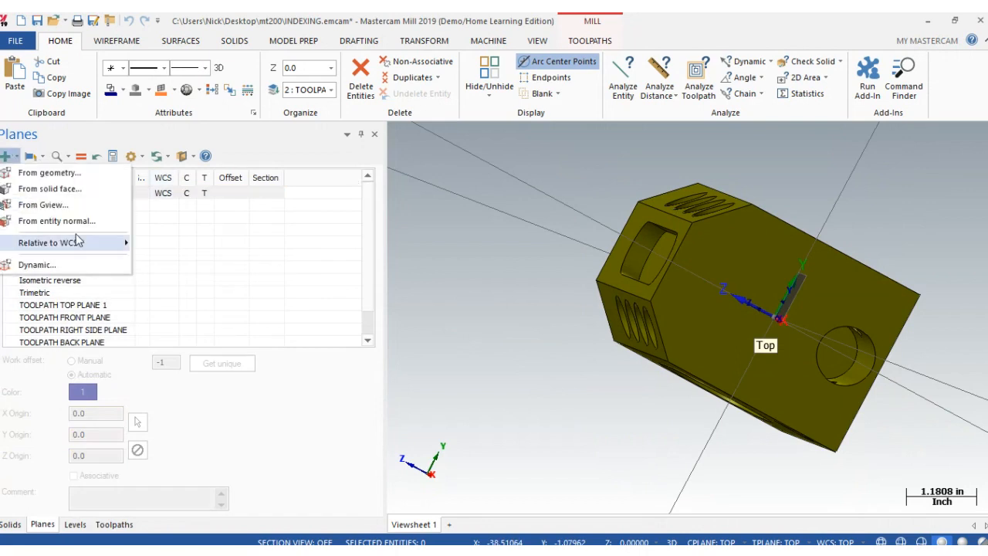
{"action": "mouse_move", "coordinate": [80, 244]}
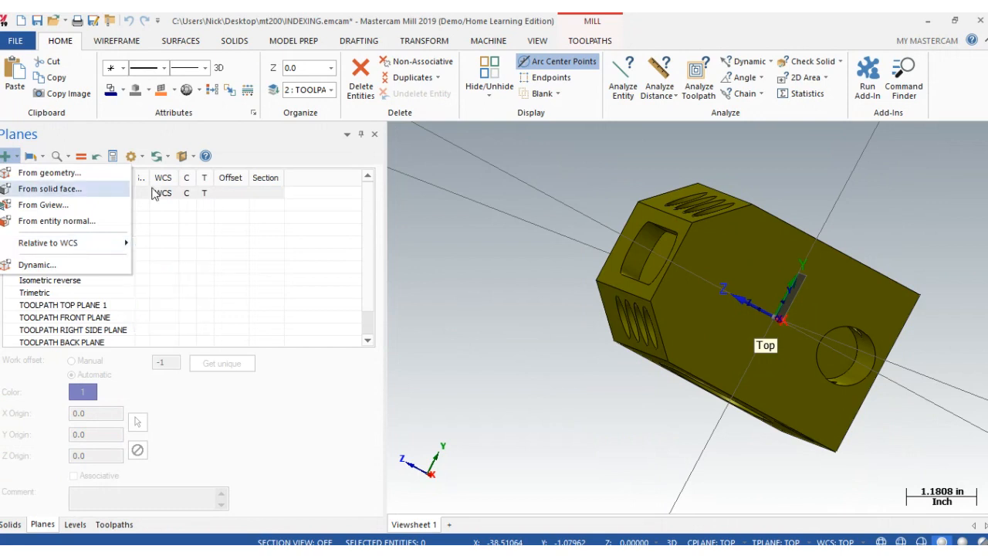
{"action": "left_click", "coordinate": [288, 226]}
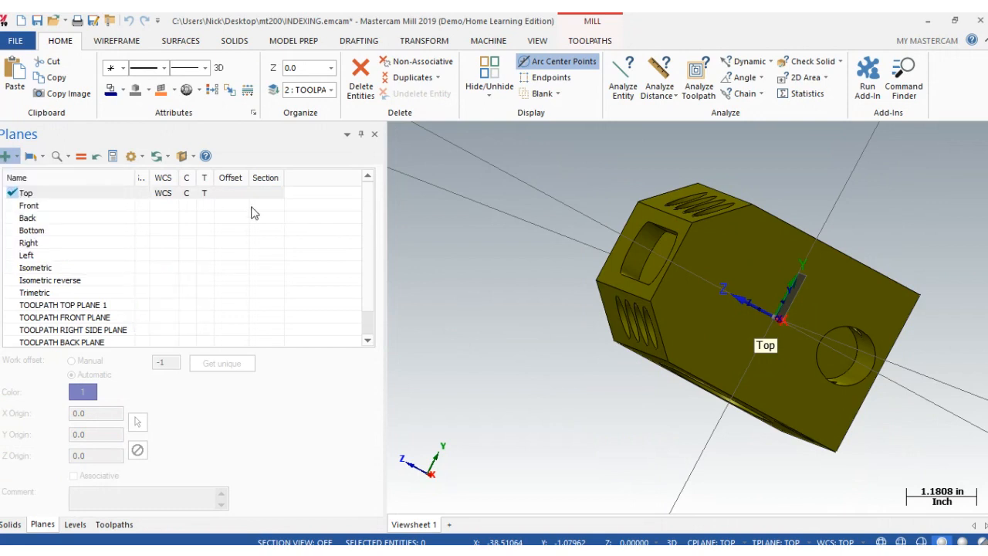
Make the Top plane the graphics view and the only section plane, with a wider G column in the planes list.
{"action": "left_click", "coordinate": [251, 207]}
{"action": "left_click", "coordinate": [117, 193]}
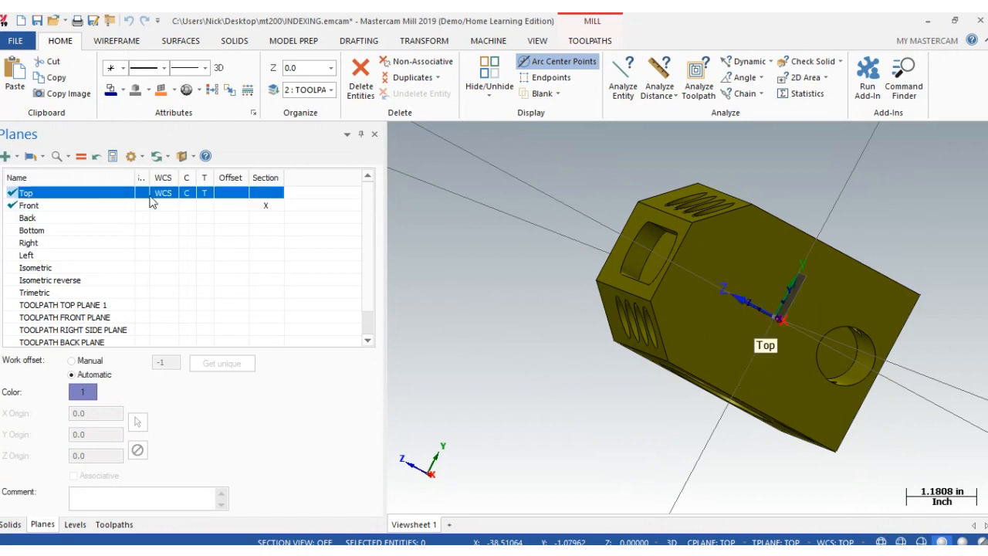
{"action": "left_click", "coordinate": [278, 195]}
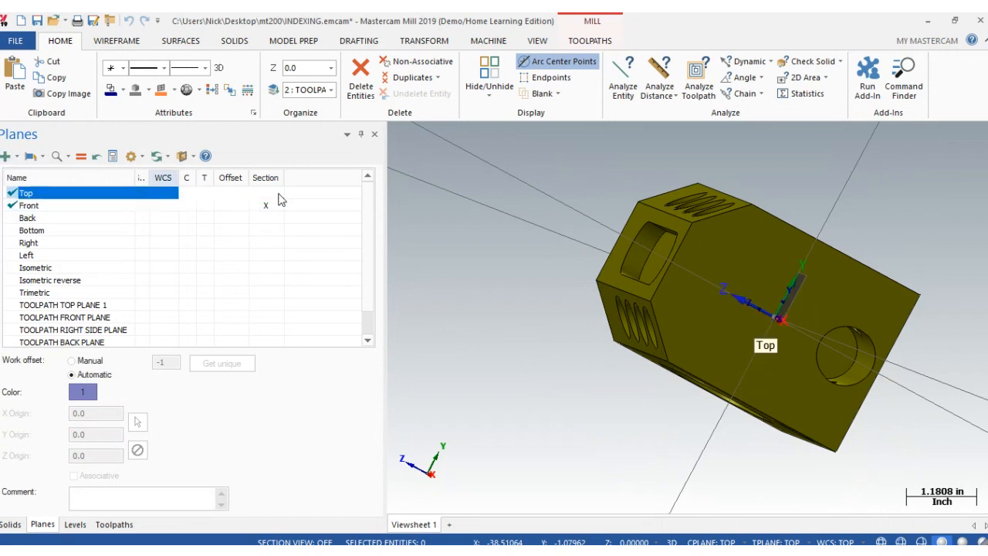
{"action": "left_click", "coordinate": [145, 195]}
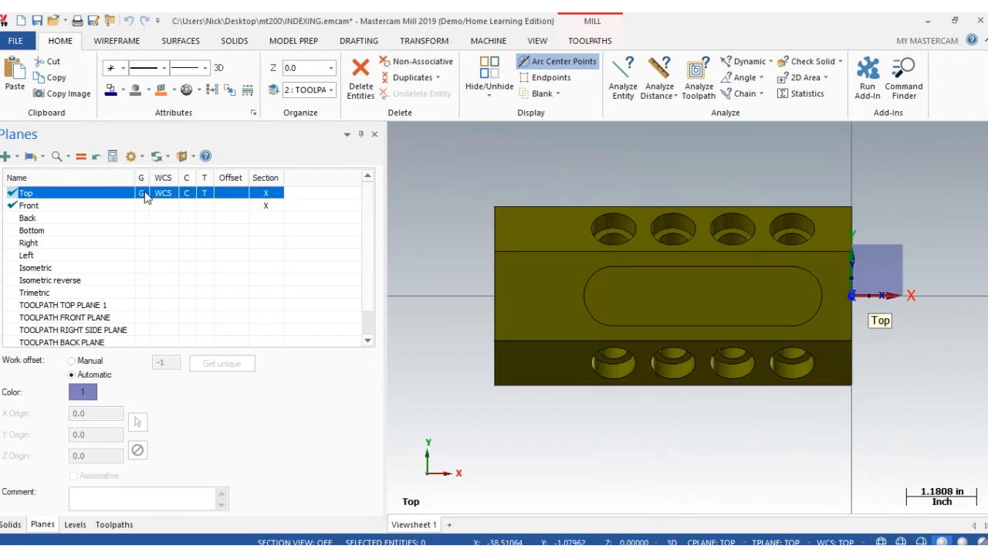
{"action": "left_click_drag", "start_coordinate": [150, 177], "coordinate": [171, 177]}
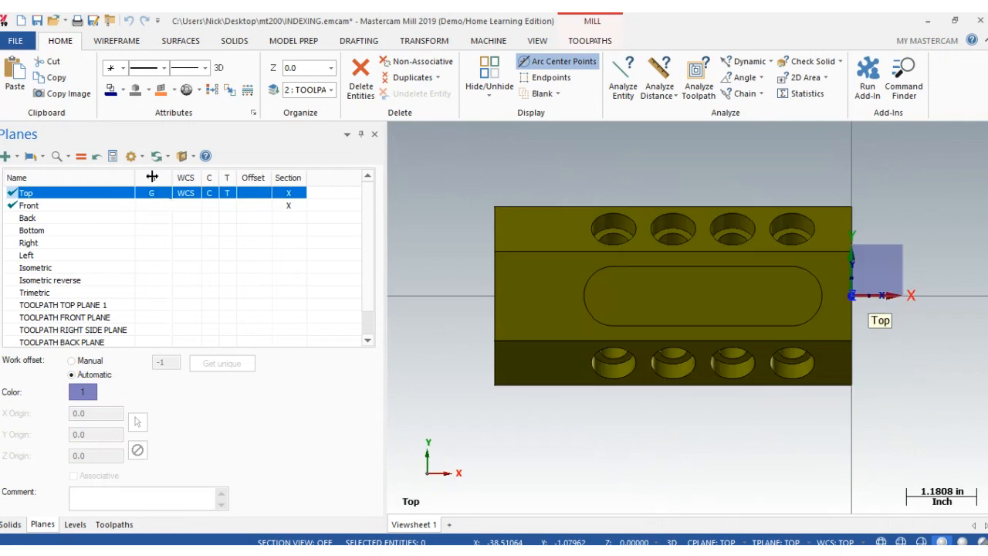
{"action": "left_click", "coordinate": [301, 201]}
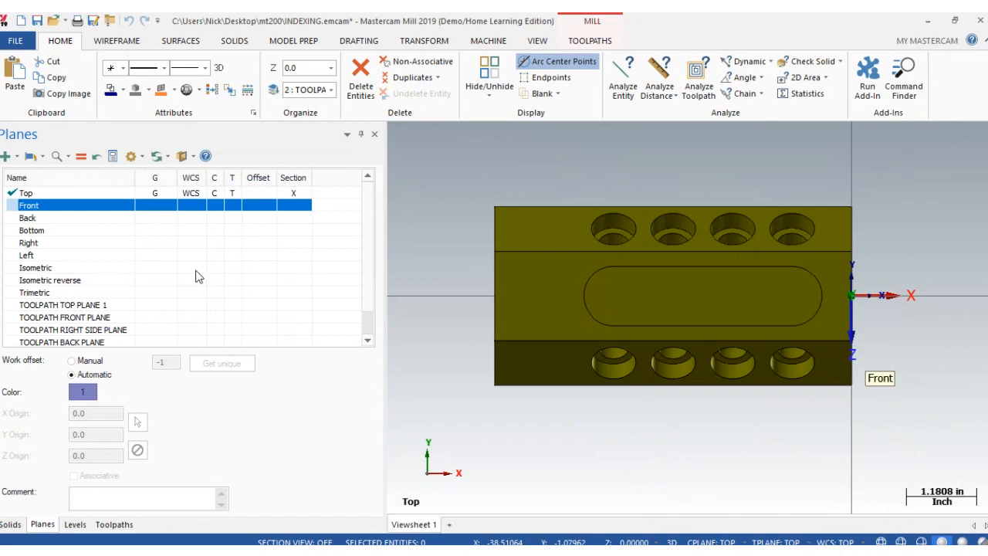
Create a new plane from the upper angled solid face with the four holes, accepting plane orientation 1 of 8.
{"action": "scroll", "coordinate": [75, 261], "scroll_direction": "down", "scroll_amount": 1}
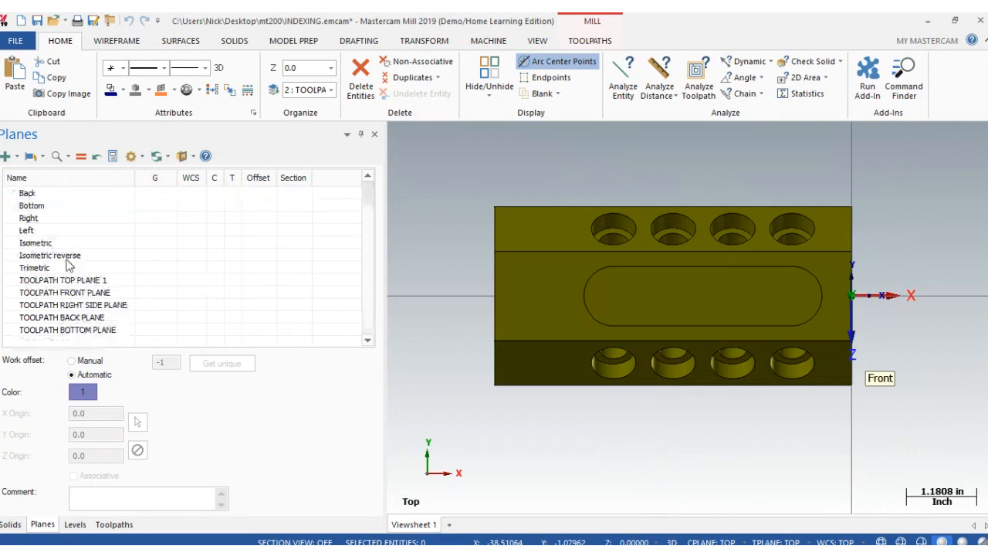
{"action": "scroll", "coordinate": [69, 265], "scroll_direction": "up", "scroll_amount": 1}
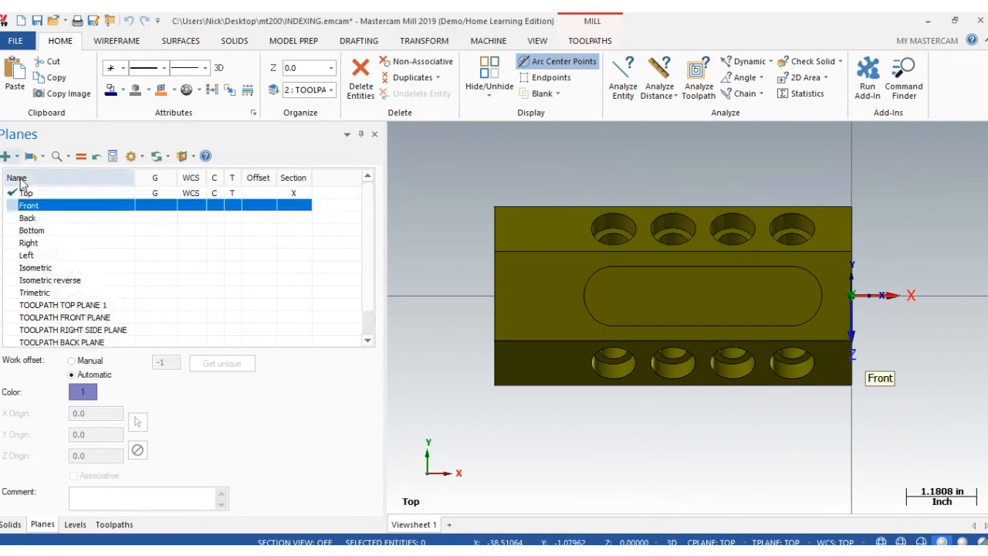
{"action": "left_click", "coordinate": [7, 156]}
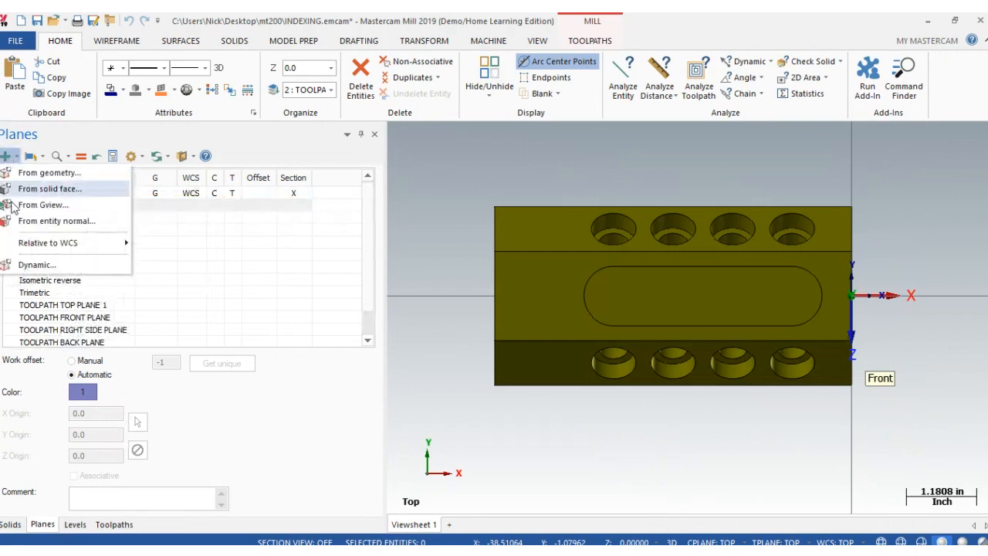
{"action": "left_click", "coordinate": [21, 190]}
{"action": "middle_click_drag", "start_coordinate": [690, 317], "coordinate": [340, 290]}
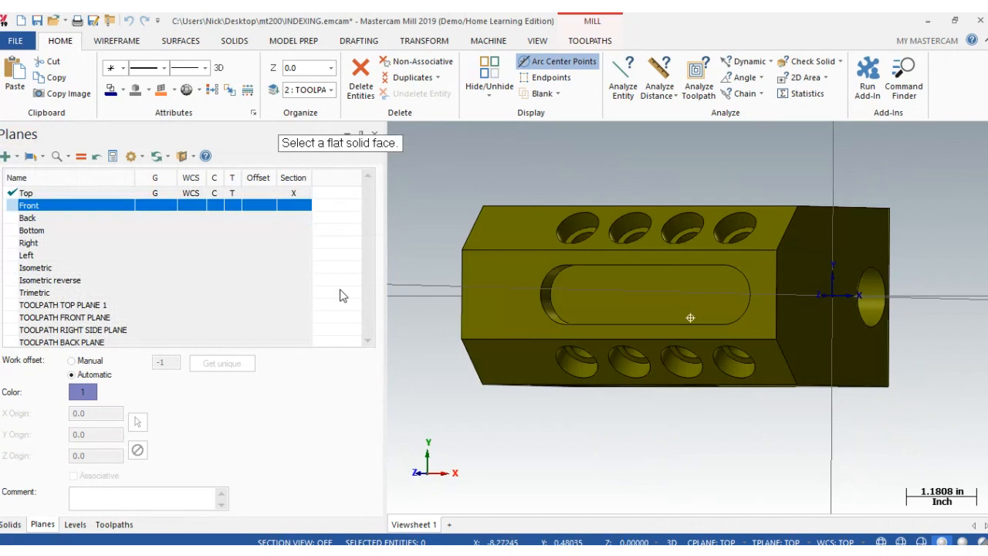
{"action": "left_click", "coordinate": [502, 230]}
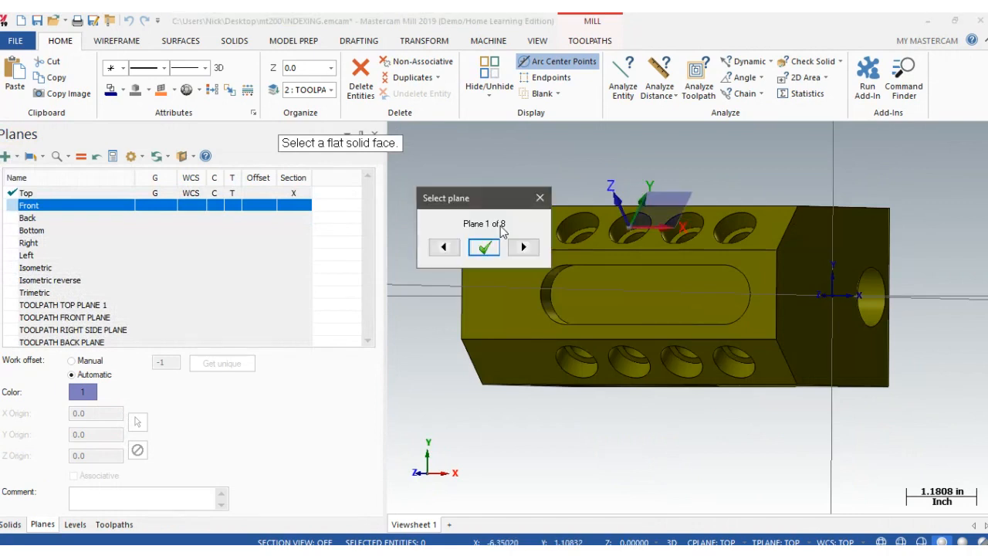
{"action": "left_click", "coordinate": [493, 249]}
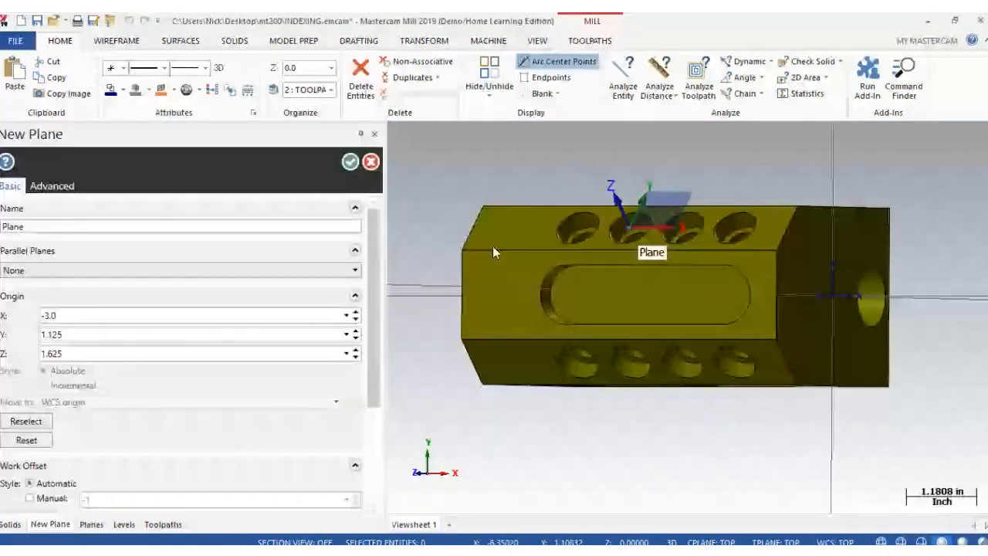
Name the new plane TOOLPATH 2 RIGHT.
{"action": "double_click", "coordinate": [160, 223]}
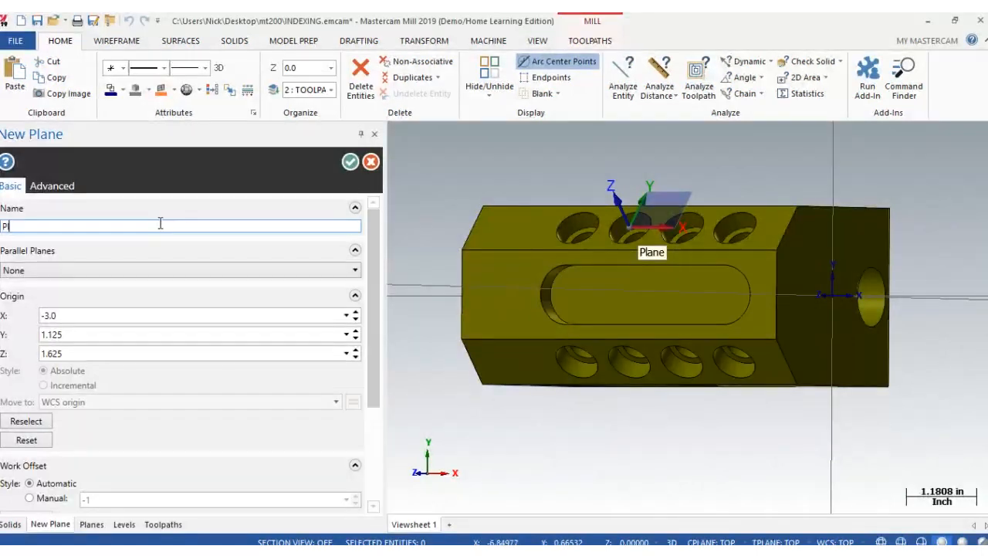
{"action": "key", "text": "BackSpace"}
{"action": "type", "text": "TOOP"}
{"action": "key", "text": "BackSpace"}
{"action": "type", "text": "LPATH 2 RI"}
{"action": "key", "text": "BackSpace"}
{"action": "type", "text": "GHT"}
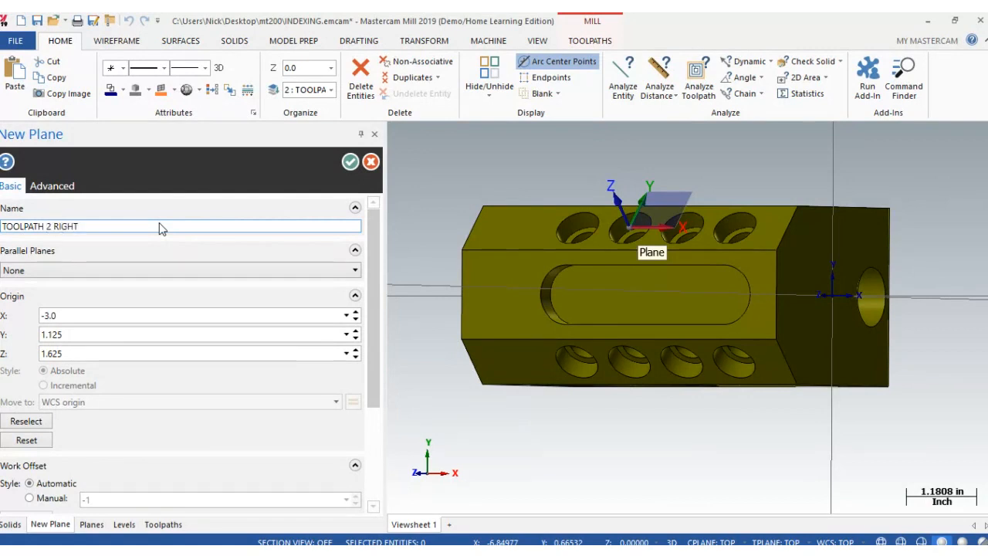
Set the new plane's origin to X 0 and Y 0.
{"action": "left_click", "coordinate": [306, 314]}
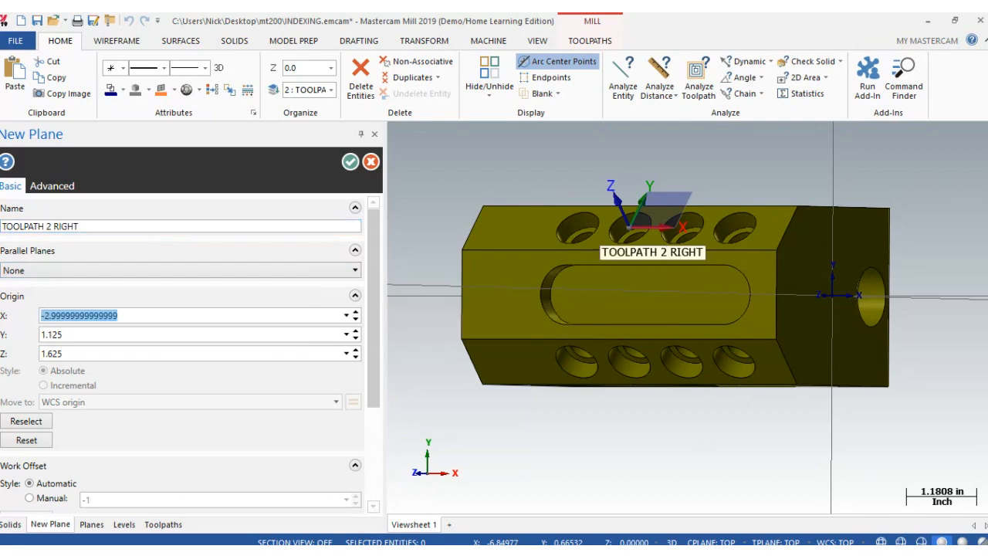
{"action": "type", "text": "0"}
{"action": "key", "text": "Return"}
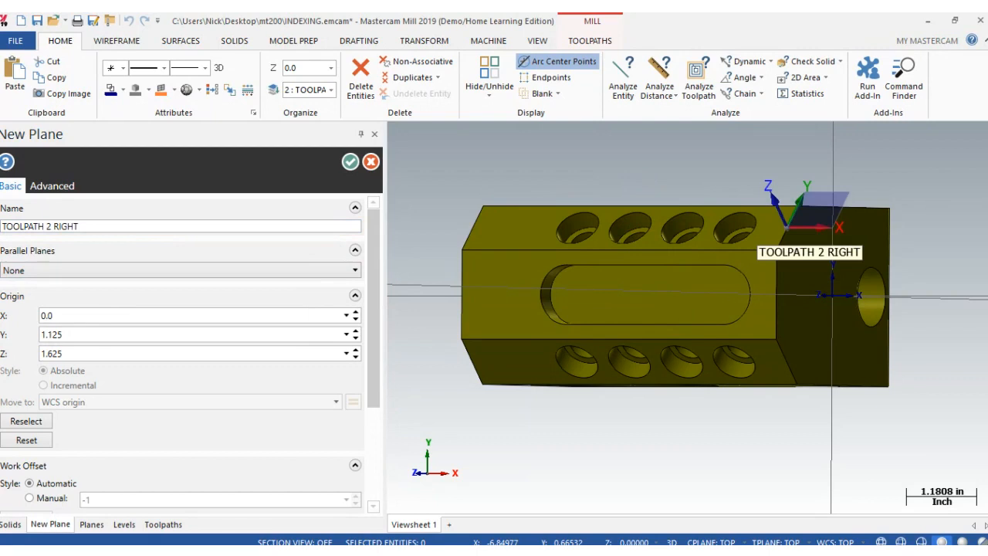
{"action": "left_click", "coordinate": [82, 335]}
{"action": "type", "text": "0"}
{"action": "key", "text": "Return"}
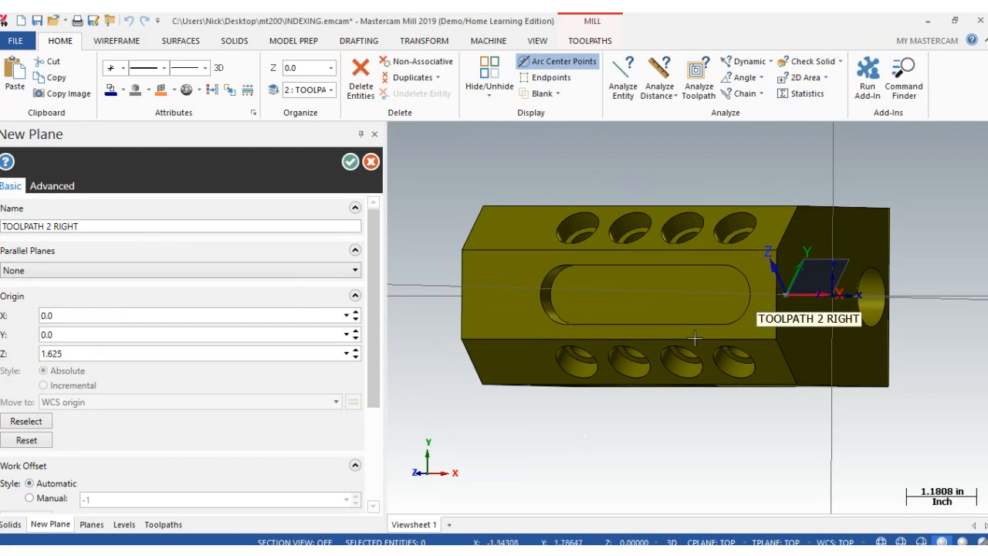
Reselect the plane's origin at the midpoint of the angled face's edge on the end face, at X 0, Y 1.125, Z 1.625.
{"action": "mouse_move", "coordinate": [798, 172]}
{"action": "middle_mouse_down"}
{"action": "mouse_move", "coordinate": [767, 172]}
{"action": "mouse_move", "coordinate": [687, 224]}
{"action": "mouse_move", "coordinate": [693, 207]}
{"action": "middle_mouse_up"}
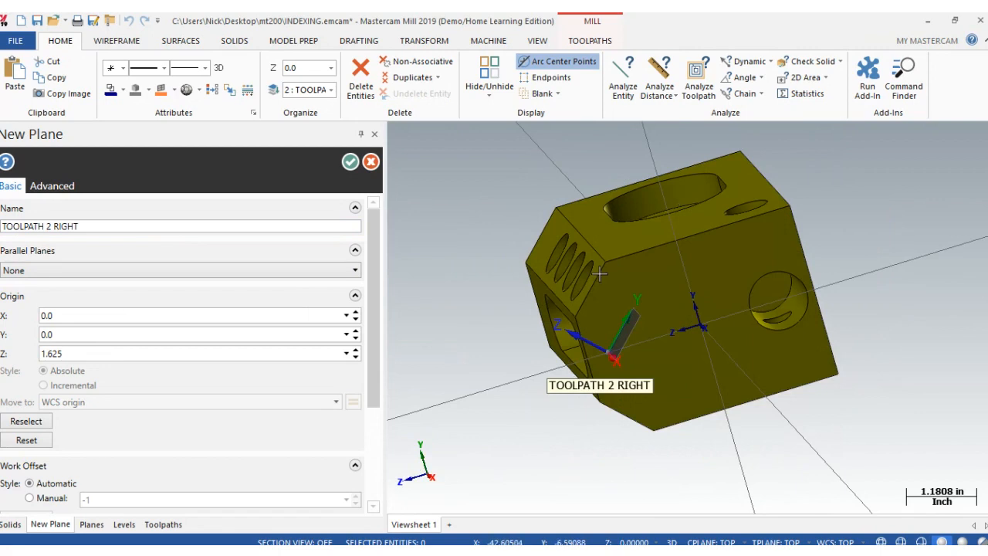
{"action": "left_click", "coordinate": [50, 424]}
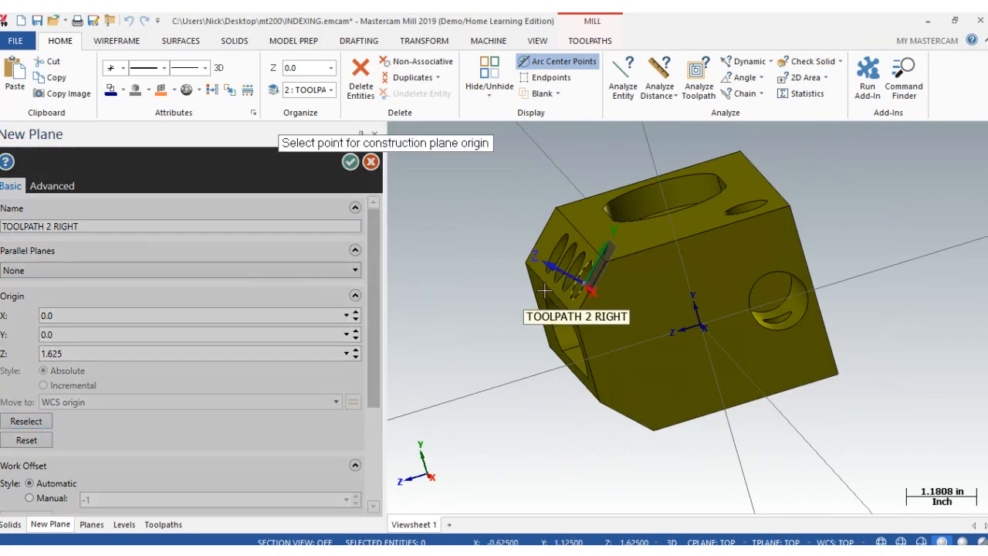
{"action": "left_click", "coordinate": [593, 293]}
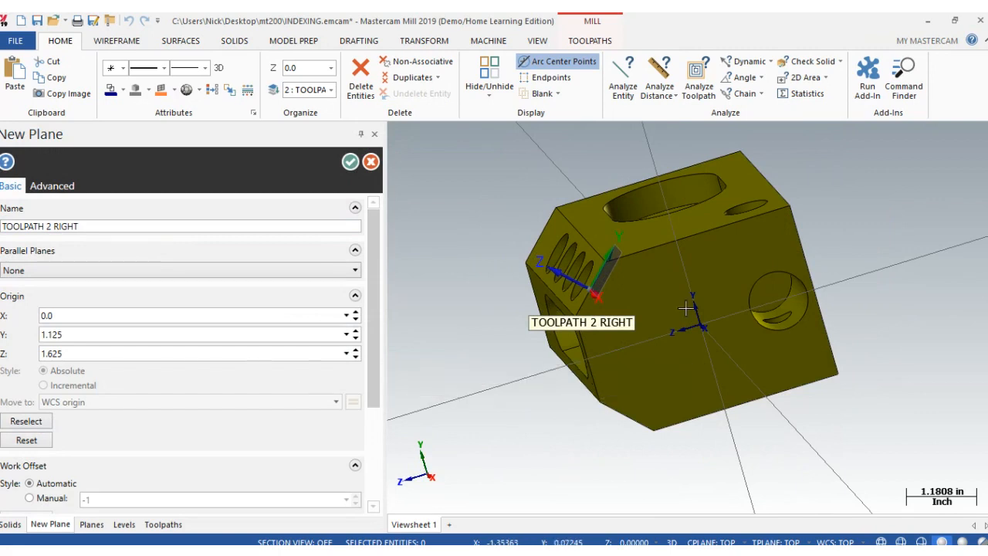
{"action": "scroll", "coordinate": [683, 311], "scroll_direction": "down", "scroll_amount": 1}
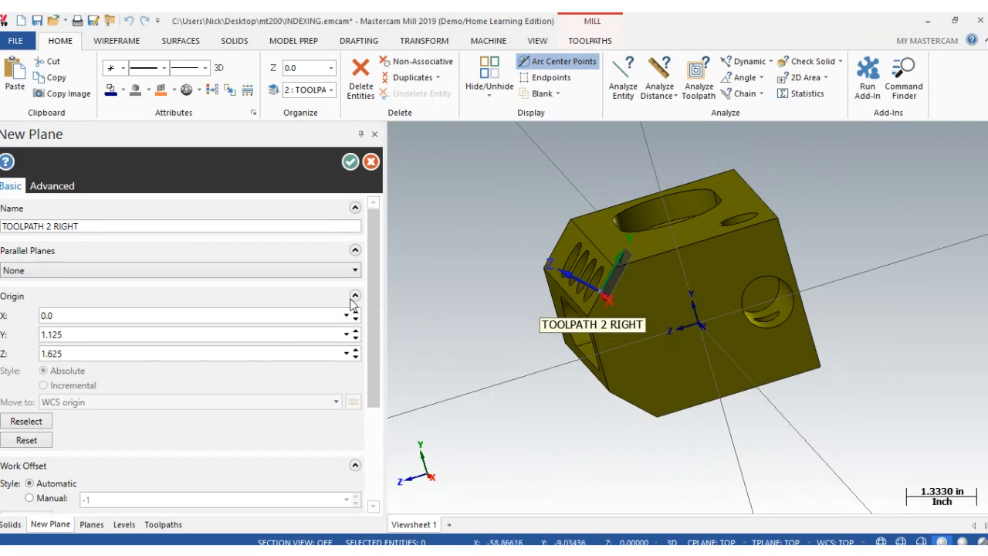
{"action": "scroll", "coordinate": [316, 298], "scroll_direction": "down", "scroll_amount": 2}
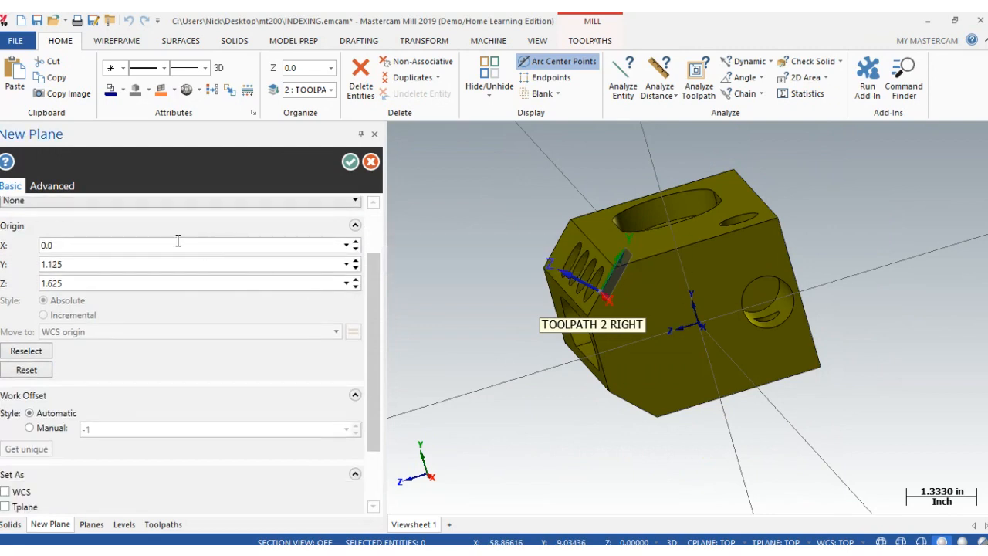
{"action": "scroll", "coordinate": [181, 247], "scroll_direction": "down", "scroll_amount": 2}
{"action": "scroll", "coordinate": [175, 291], "scroll_direction": "up", "scroll_amount": 4}
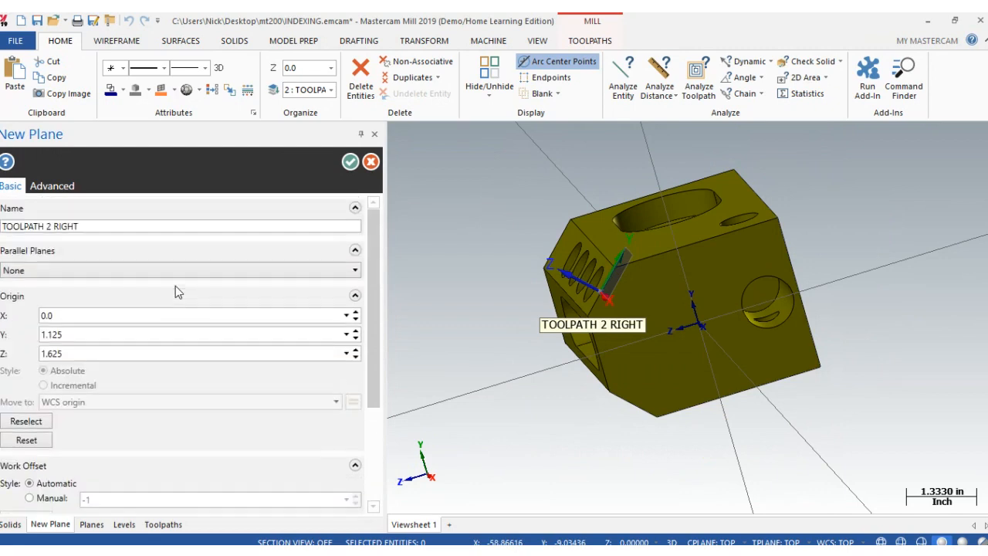
{"action": "scroll", "coordinate": [175, 291], "scroll_direction": "down", "scroll_amount": 4}
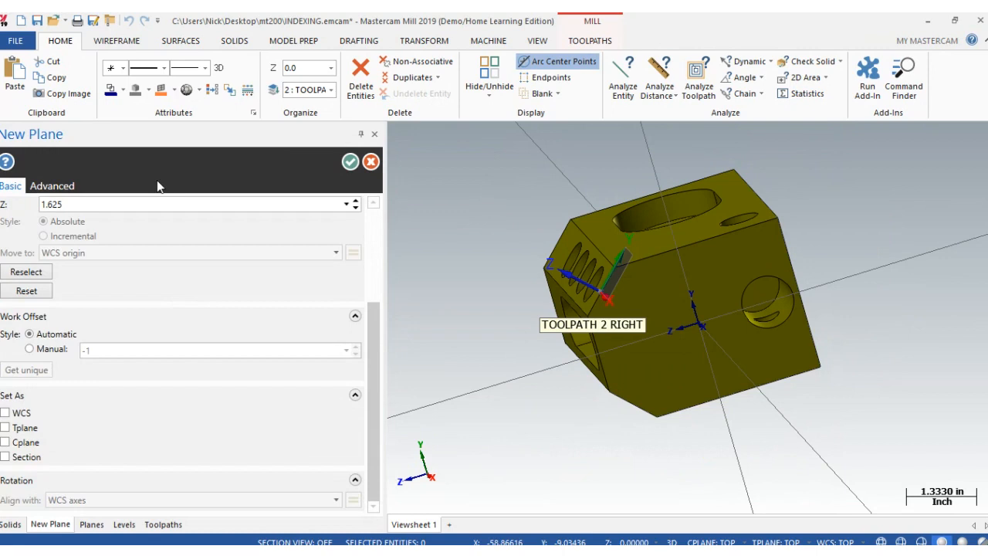
{"action": "left_click_drag", "start_coordinate": [155, 135], "coordinate": [626, 168]}
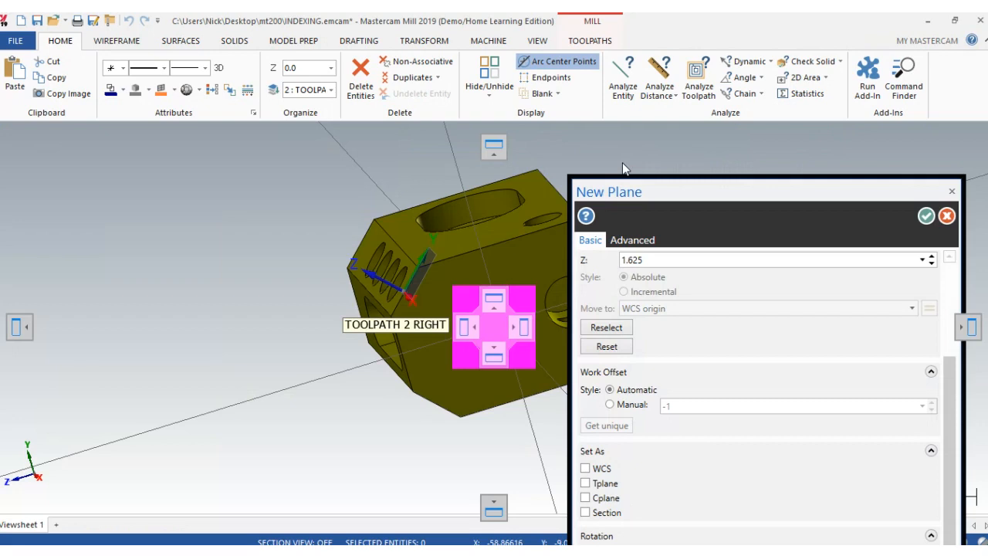
{"action": "left_click_drag", "start_coordinate": [622, 164], "coordinate": [19, 327]}
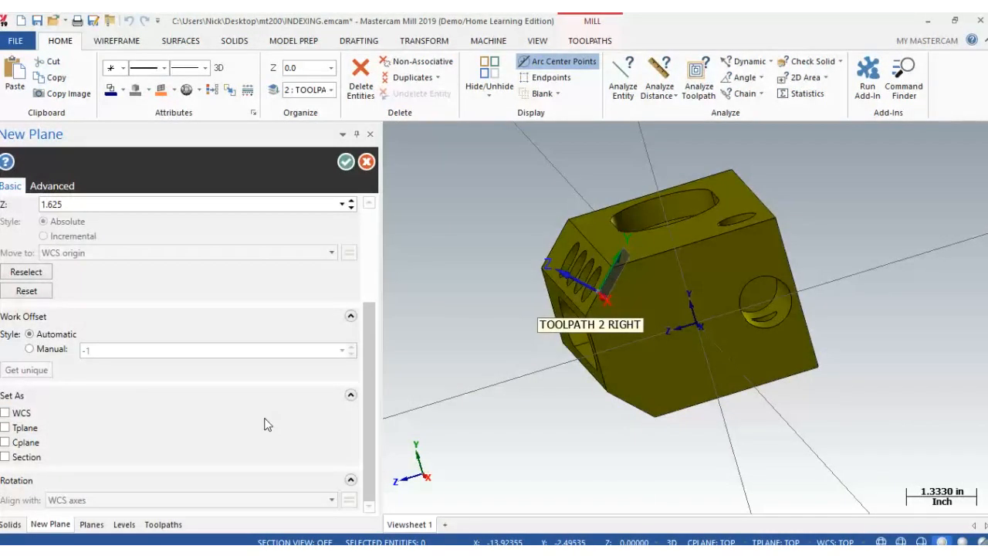
Set the new plane's origin to Y 0 and Z 1.9445.
{"action": "scroll", "coordinate": [265, 424], "scroll_direction": "up", "scroll_amount": 1}
{"action": "double_click", "coordinate": [91, 219]}
{"action": "type", "text": "0"}
{"action": "key", "text": "Return"}
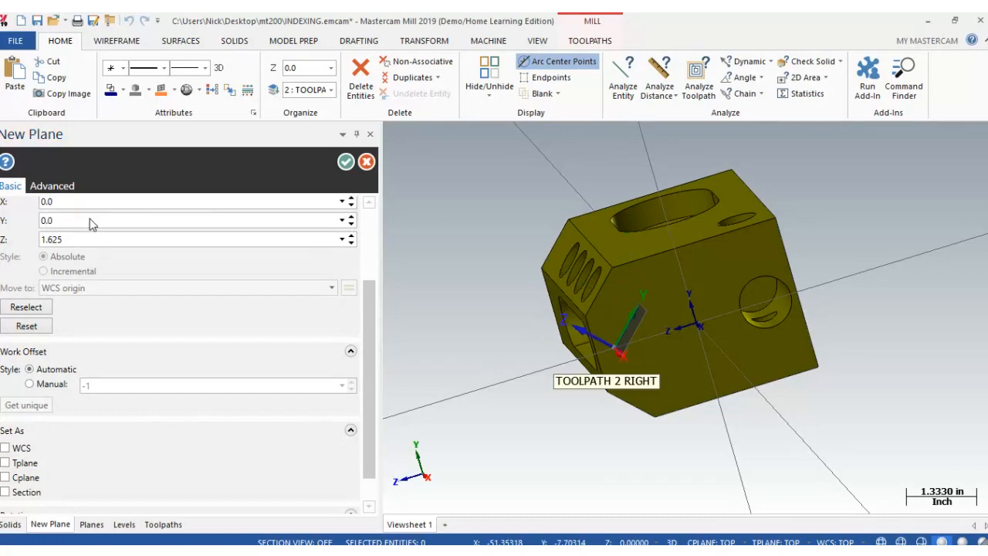
{"action": "scroll", "coordinate": [174, 293], "scroll_direction": "down", "scroll_amount": 1}
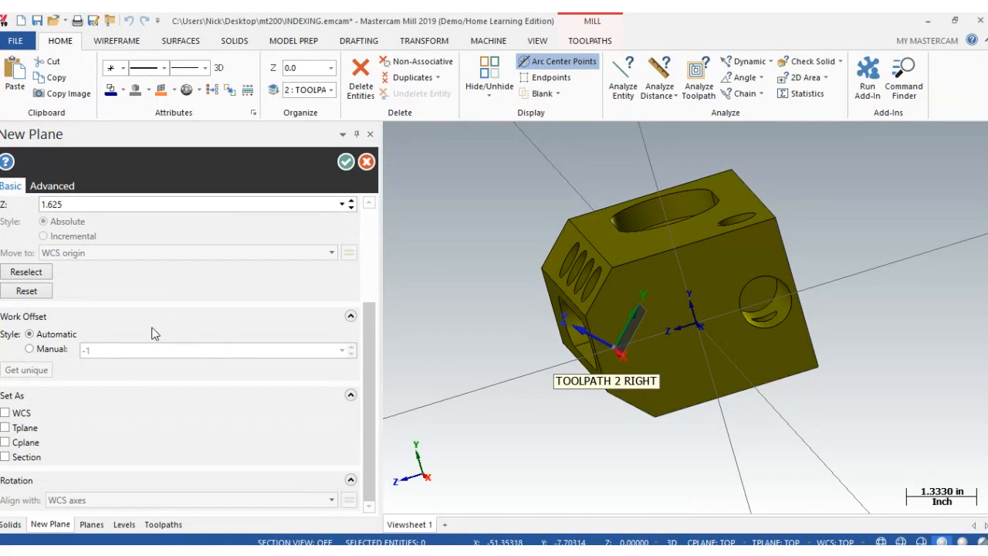
{"action": "scroll", "coordinate": [152, 334], "scroll_direction": "up", "scroll_amount": 1}
{"action": "triple_click", "coordinate": [101, 239]}
{"action": "type", "text": "1"}
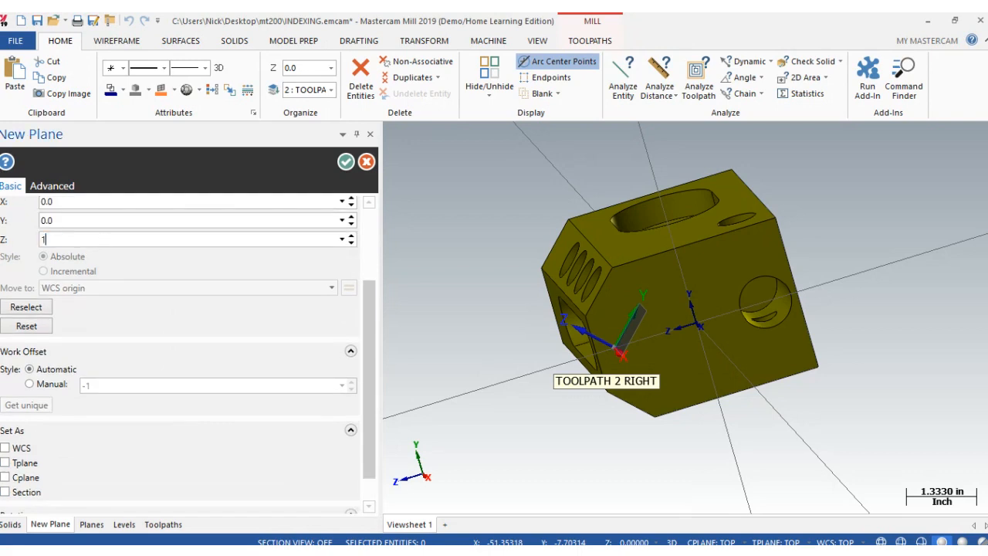
{"action": "type", "text": ".9445"}
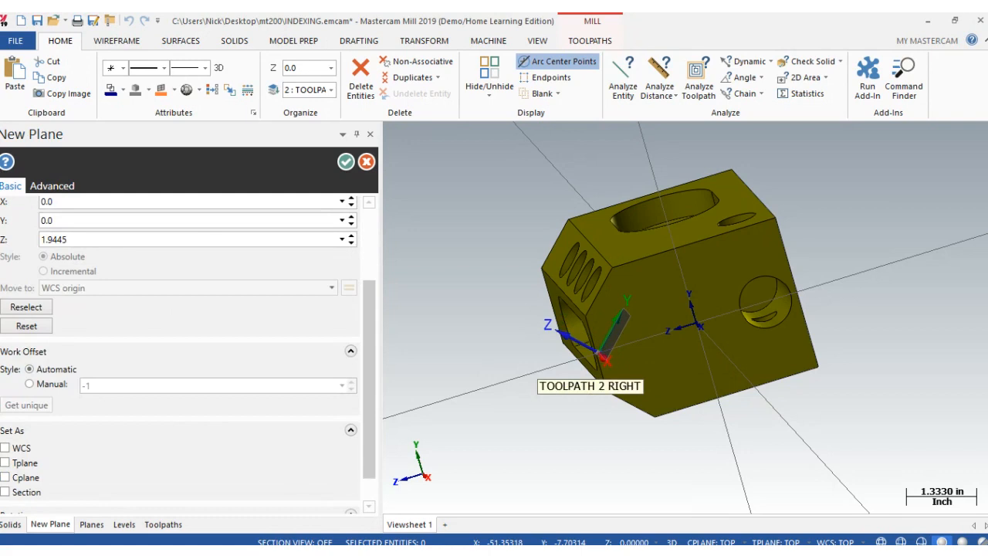
Accept the new plane and make TOOLPATH 2 RIGHT the active construction plane and tool plane.
{"action": "scroll", "coordinate": [633, 363], "scroll_direction": "down", "scroll_amount": 1}
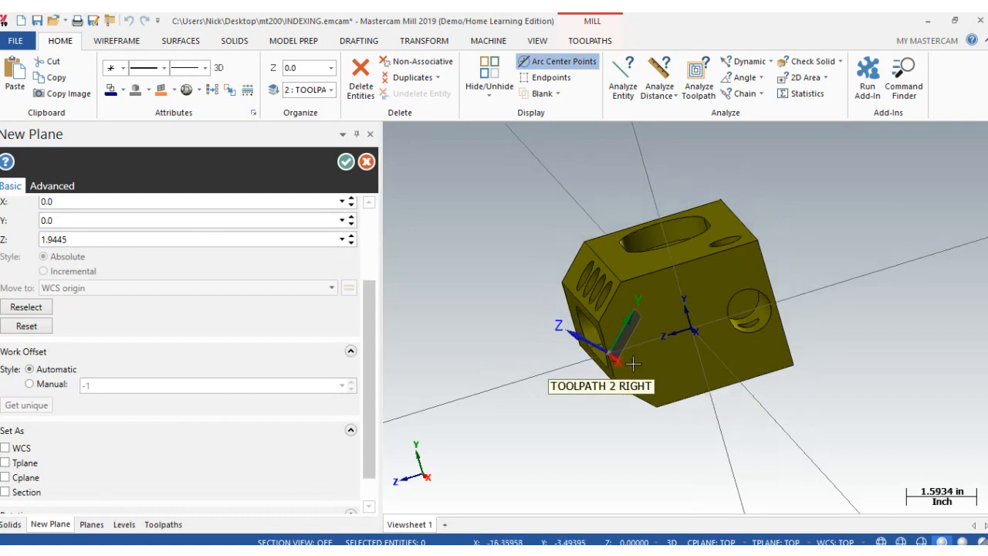
{"action": "scroll", "coordinate": [633, 363], "scroll_direction": "up", "scroll_amount": 4}
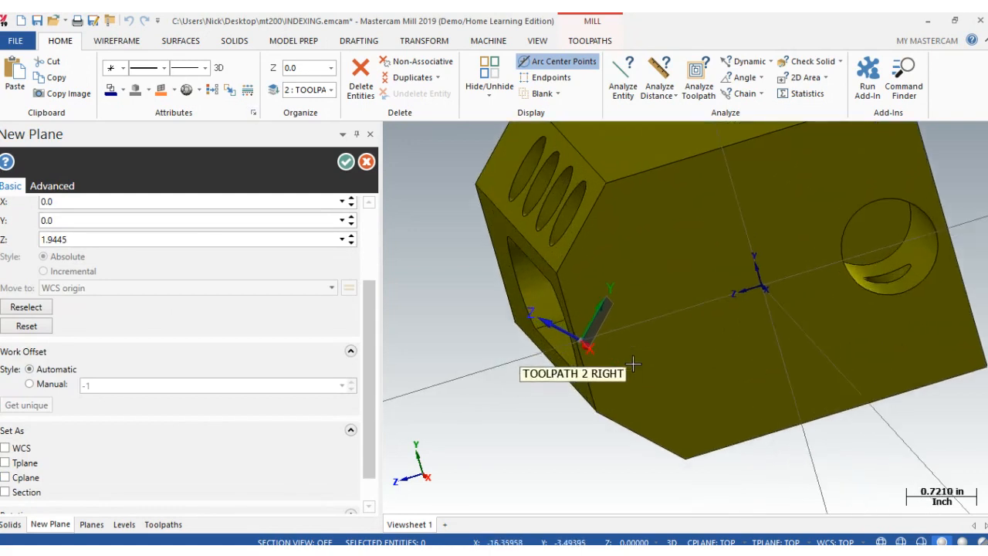
{"action": "scroll", "coordinate": [633, 363], "scroll_direction": "down", "scroll_amount": 1}
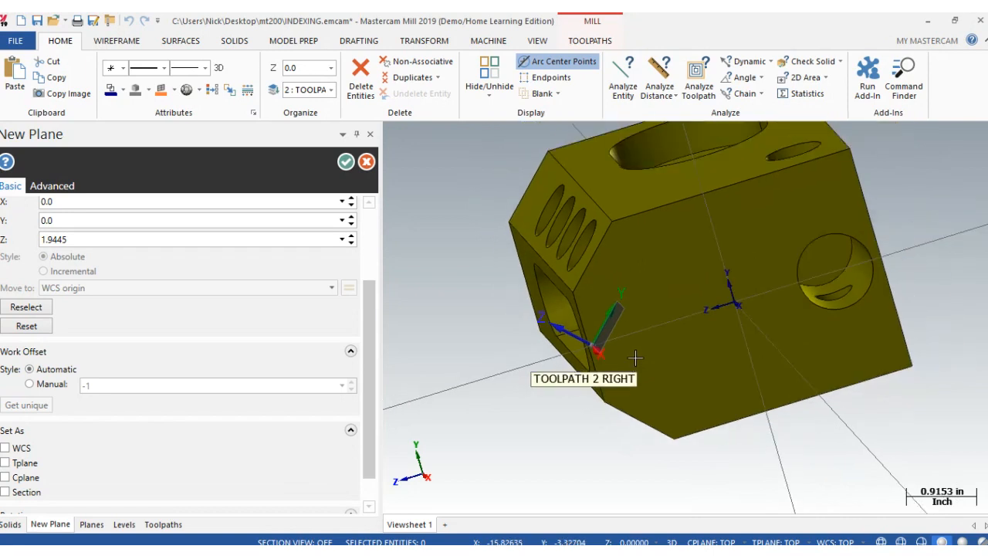
{"action": "scroll", "coordinate": [269, 337], "scroll_direction": "up", "scroll_amount": 3}
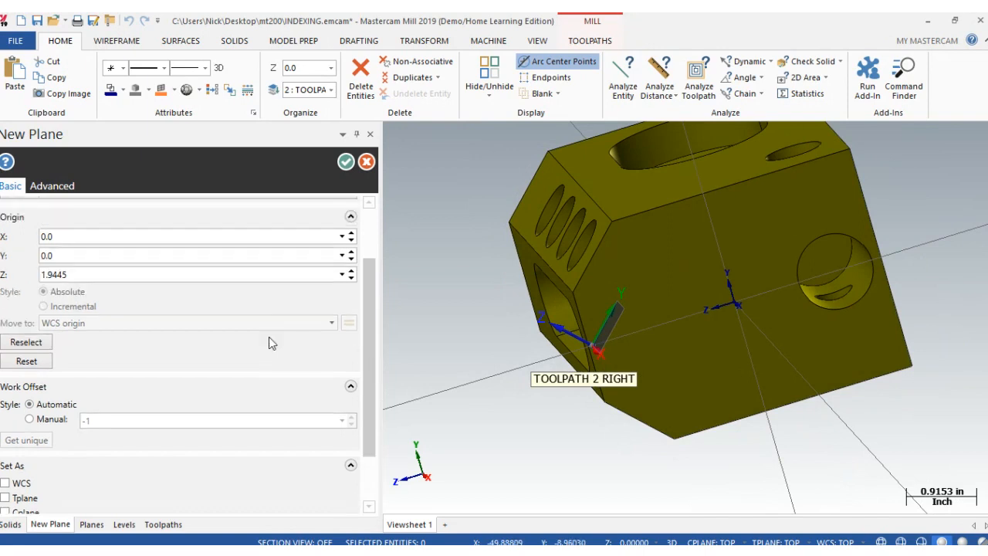
{"action": "scroll", "coordinate": [269, 337], "scroll_direction": "down", "scroll_amount": 4}
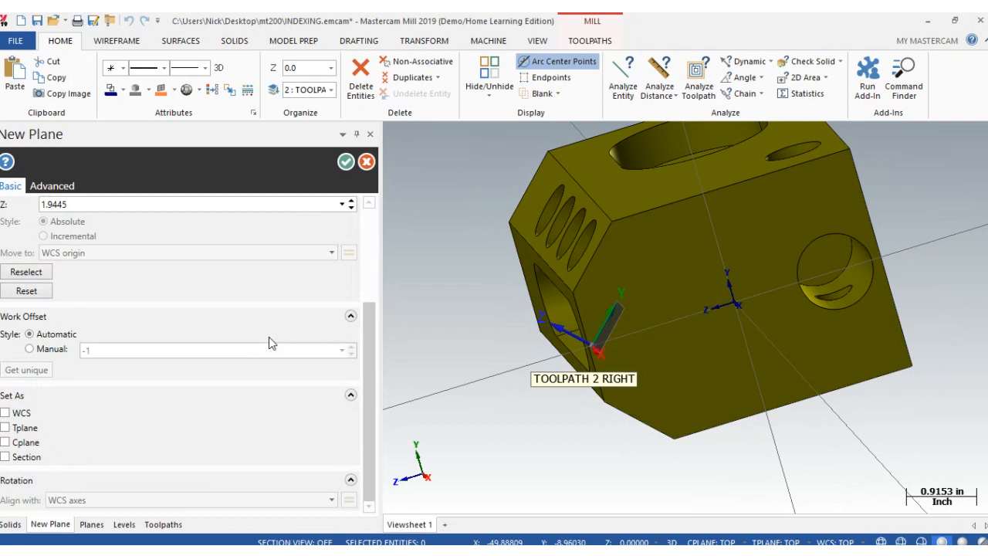
{"action": "left_click", "coordinate": [347, 162]}
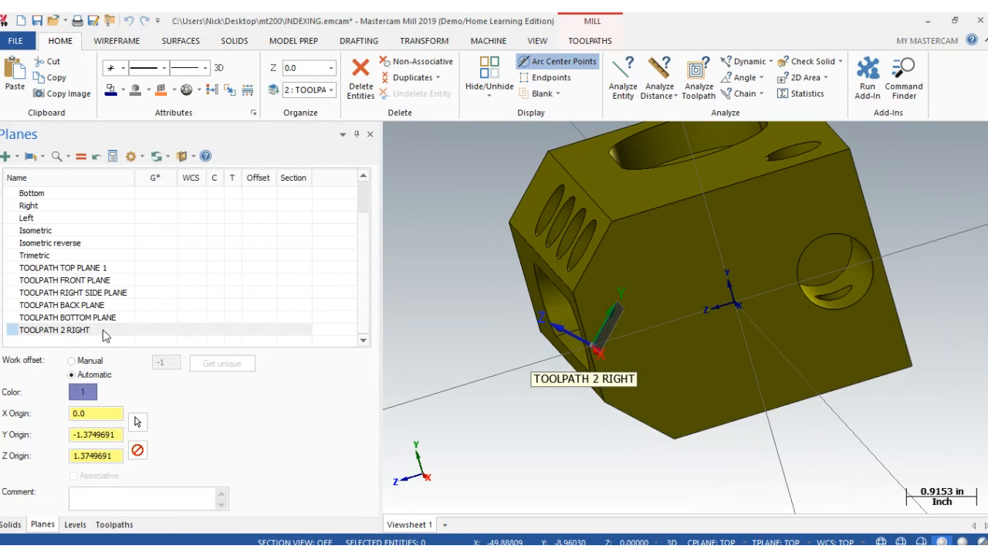
{"action": "left_click", "coordinate": [105, 334]}
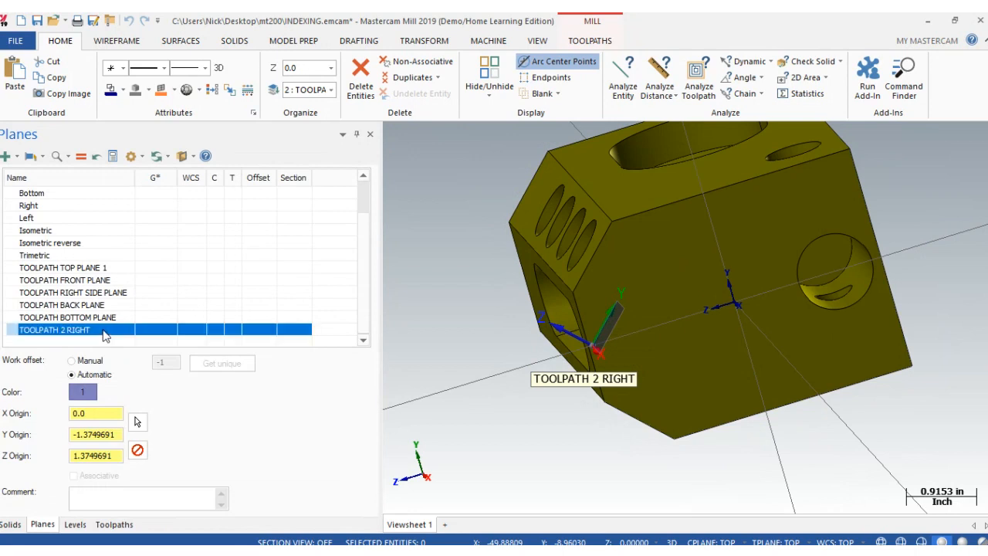
{"action": "left_click", "coordinate": [222, 336]}
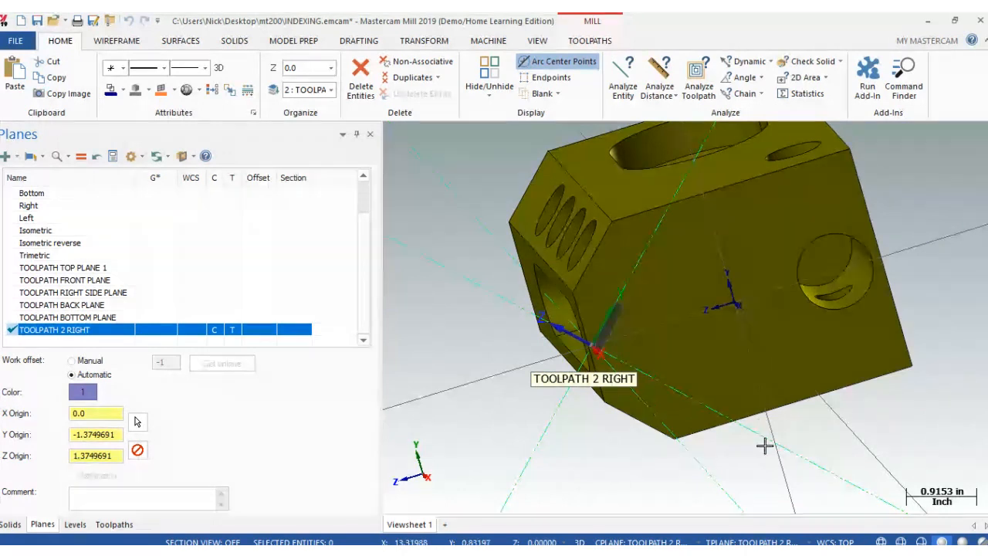
Examine the axes and origin of TOOLPATH 2 RIGHT against the angled four-hole face from several sides.
{"action": "scroll", "coordinate": [647, 382], "scroll_direction": "down", "scroll_amount": 2}
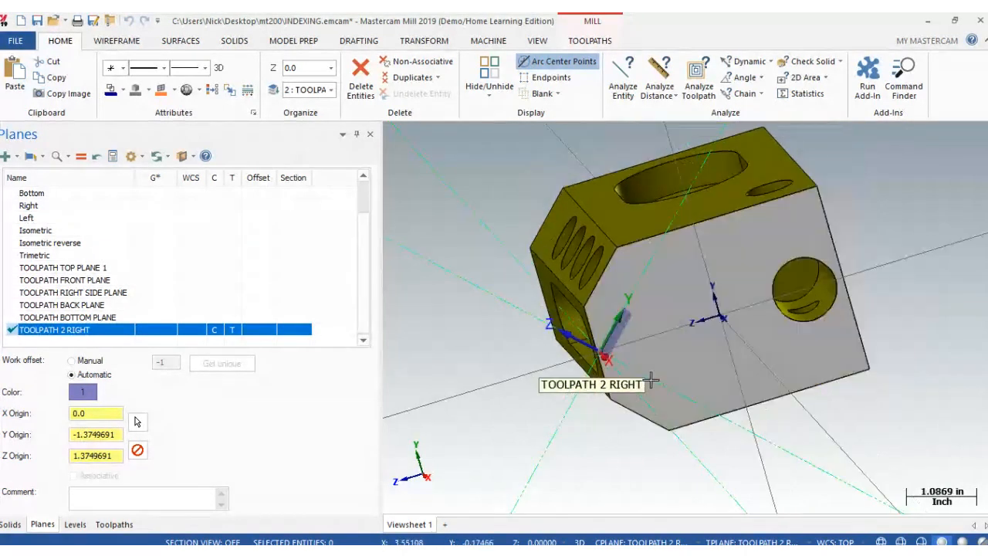
{"action": "scroll", "coordinate": [479, 365], "scroll_direction": "down", "scroll_amount": 1}
{"action": "scroll", "coordinate": [481, 366], "scroll_direction": "up", "scroll_amount": 2}
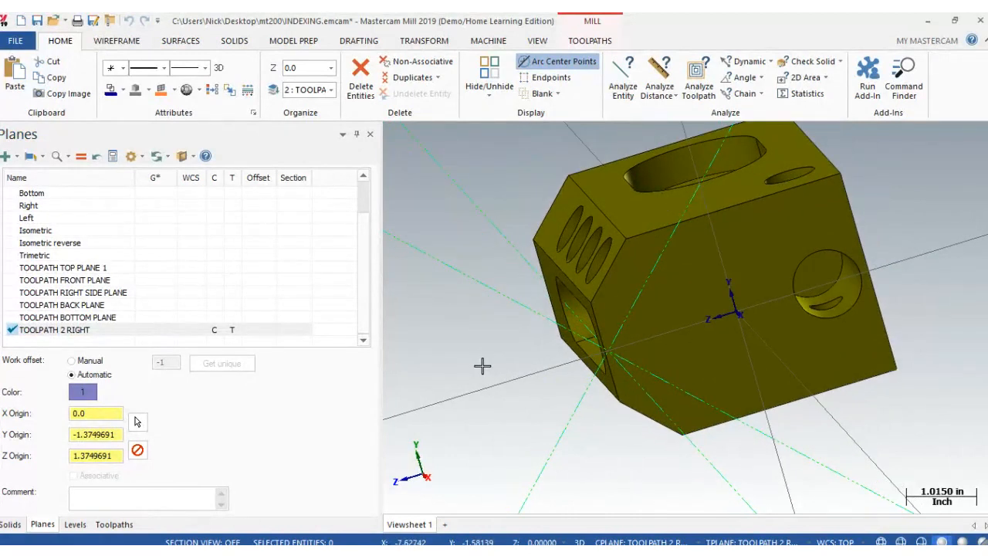
{"action": "right_click", "coordinate": [482, 365]}
{"action": "left_click", "coordinate": [478, 437]}
{"action": "middle_click_drag", "start_coordinate": [499, 406], "coordinate": [572, 308]}
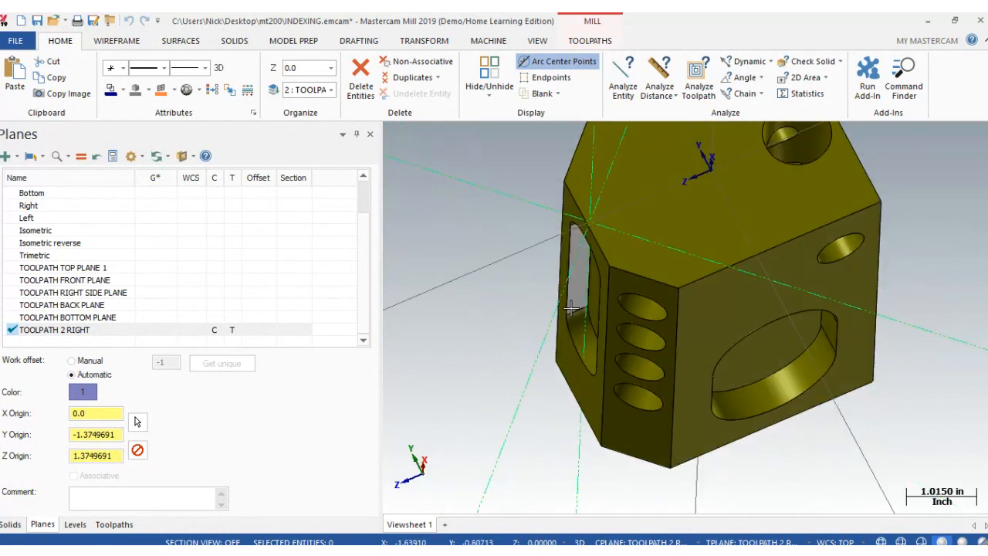
{"action": "middle_click_drag", "start_coordinate": [571, 309], "coordinate": [510, 225]}
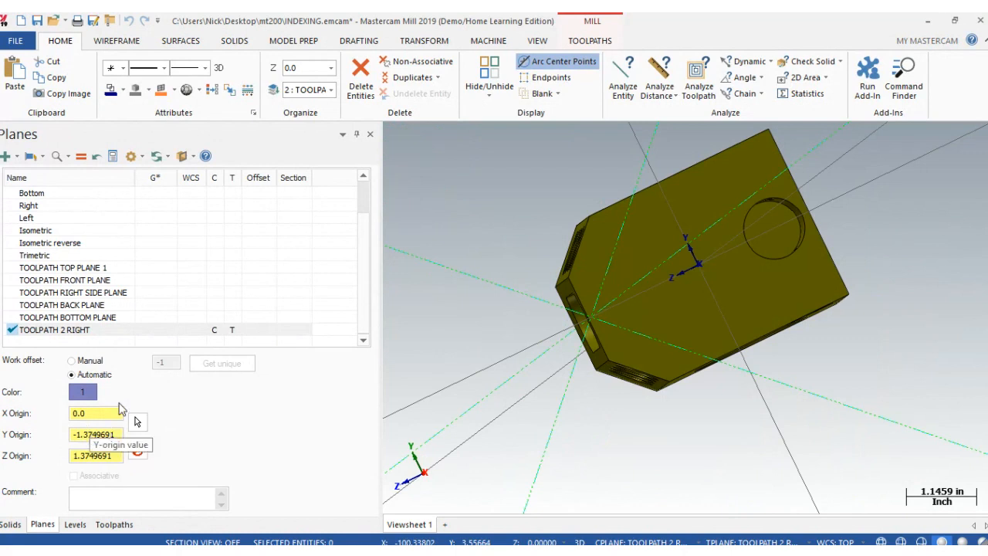
{"action": "scroll", "coordinate": [188, 265], "scroll_direction": "up", "scroll_amount": 1}
{"action": "scroll", "coordinate": [186, 197], "scroll_direction": "down", "scroll_amount": 1}
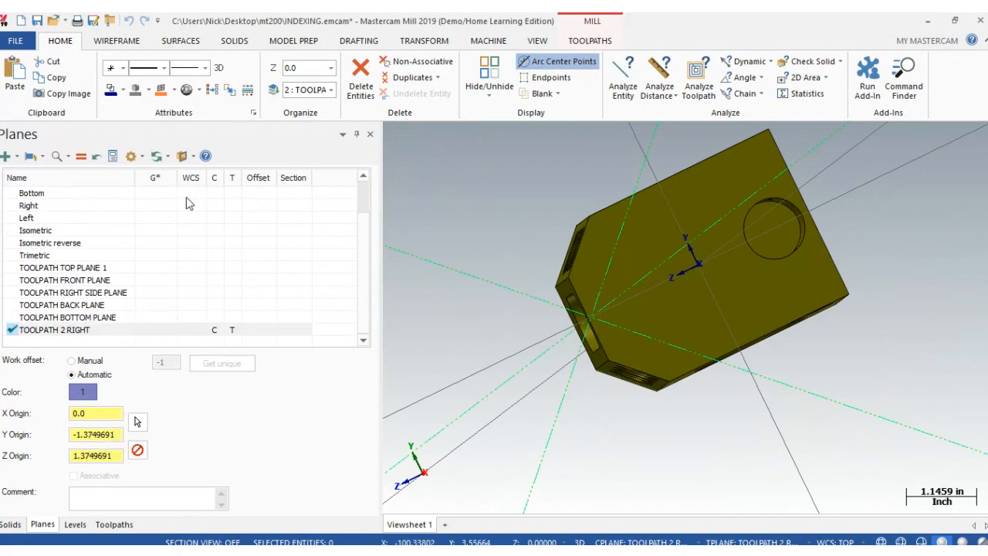
Switch the WCS to TOOLPATH 2 RIGHT and back to the Top plane.
{"action": "left_click", "coordinate": [194, 329]}
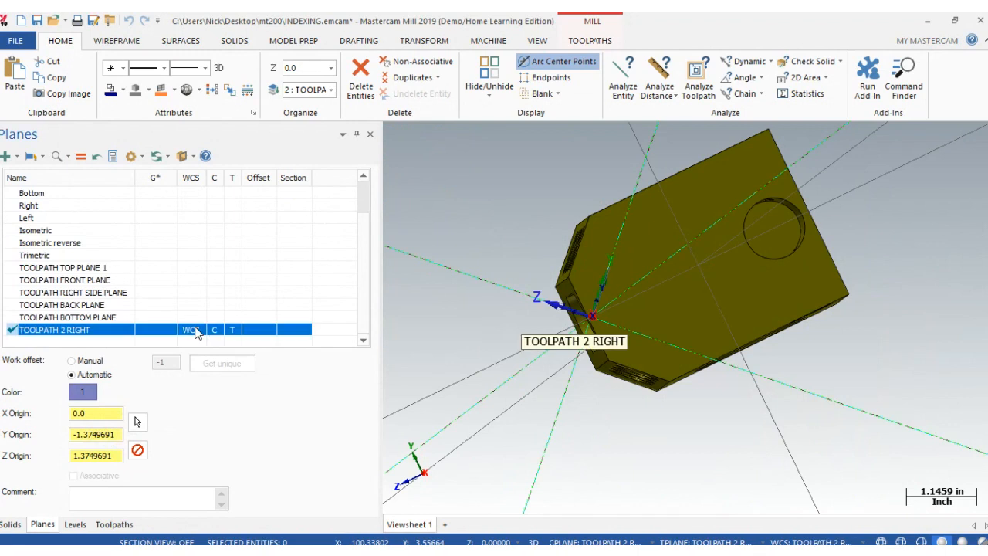
{"action": "scroll", "coordinate": [194, 332], "scroll_direction": "up", "scroll_amount": 1}
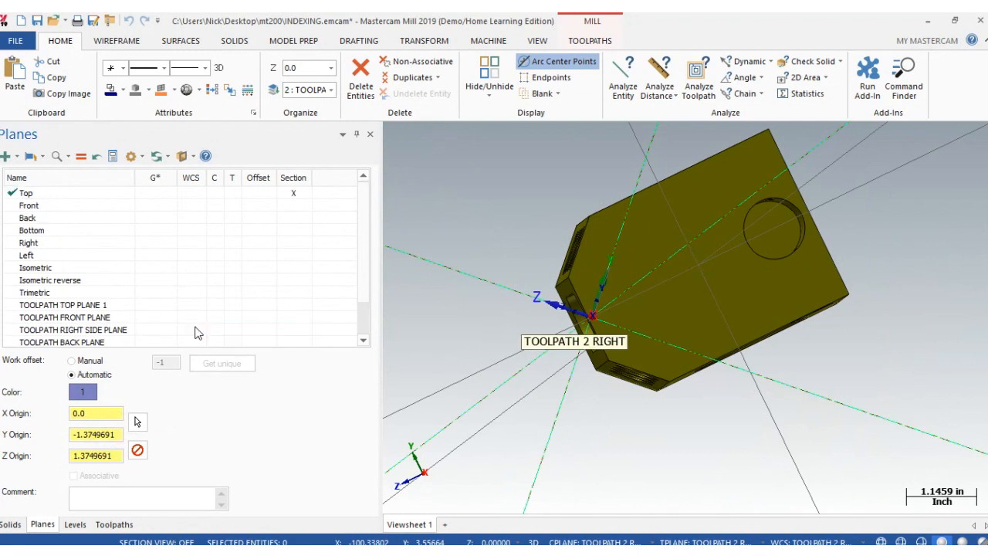
{"action": "left_click", "coordinate": [193, 193]}
{"action": "scroll", "coordinate": [197, 199], "scroll_direction": "down", "scroll_amount": 1}
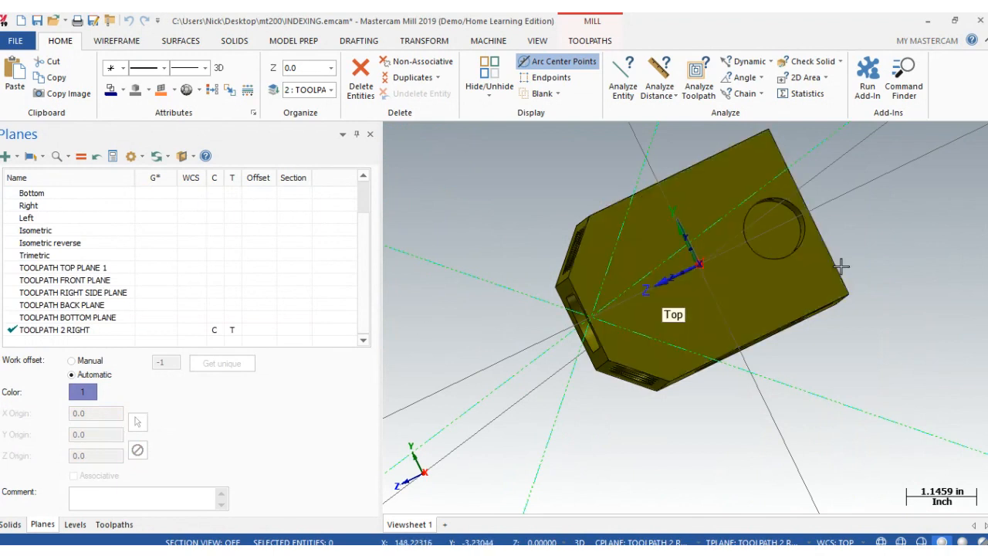
{"action": "middle_click_drag", "start_coordinate": [841, 266], "coordinate": [837, 269]}
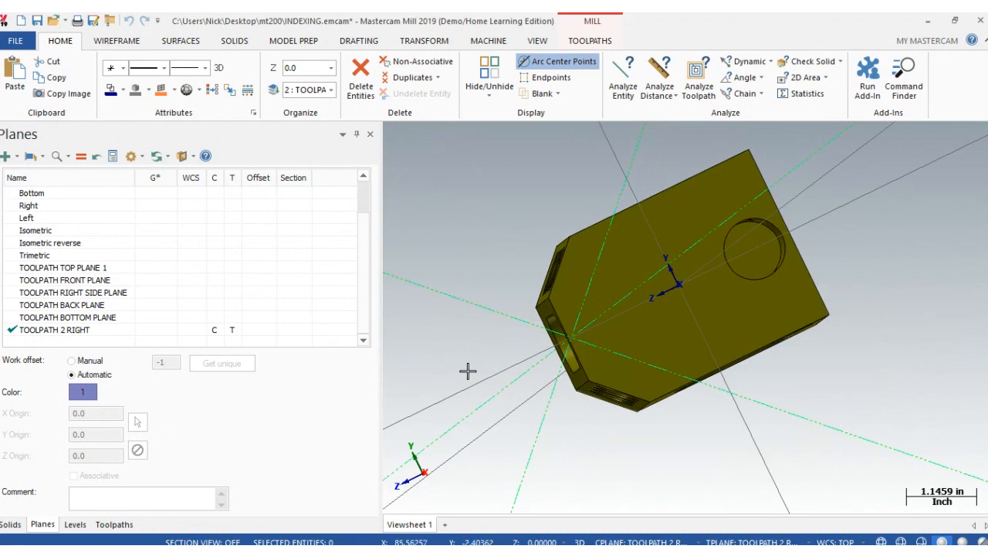
Clear the section plane setting from the Top plane.
{"action": "scroll", "coordinate": [129, 324], "scroll_direction": "up", "scroll_amount": 1}
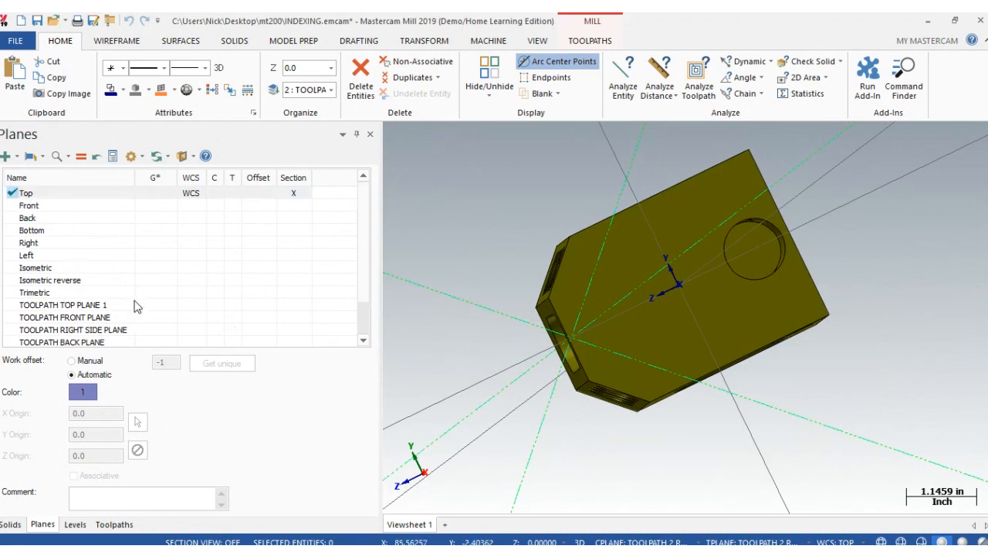
{"action": "left_click", "coordinate": [293, 194]}
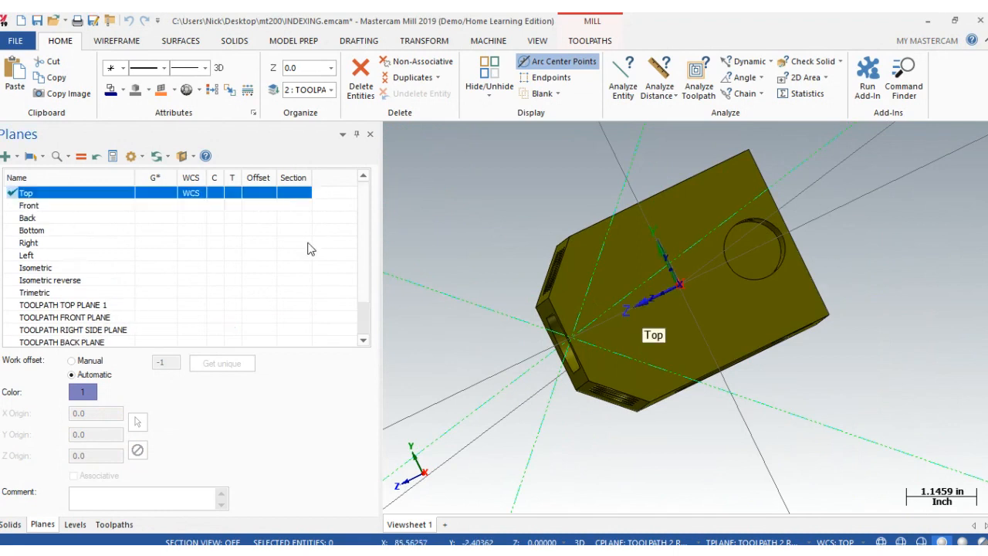
{"action": "scroll", "coordinate": [307, 247], "scroll_direction": "down", "scroll_amount": 1}
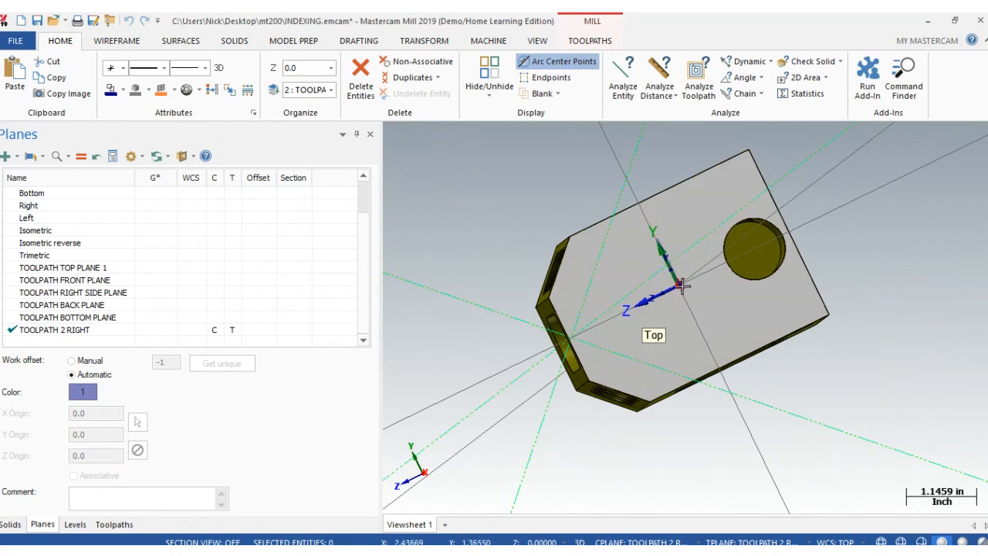
{"action": "scroll", "coordinate": [244, 240], "scroll_direction": "up", "scroll_amount": 1}
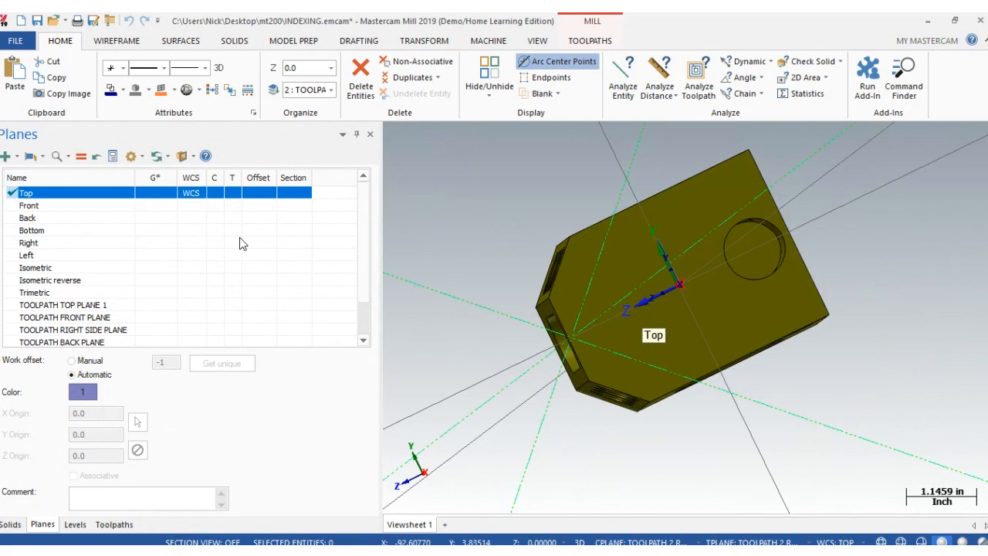
{"action": "scroll", "coordinate": [239, 244], "scroll_direction": "down", "scroll_amount": 1}
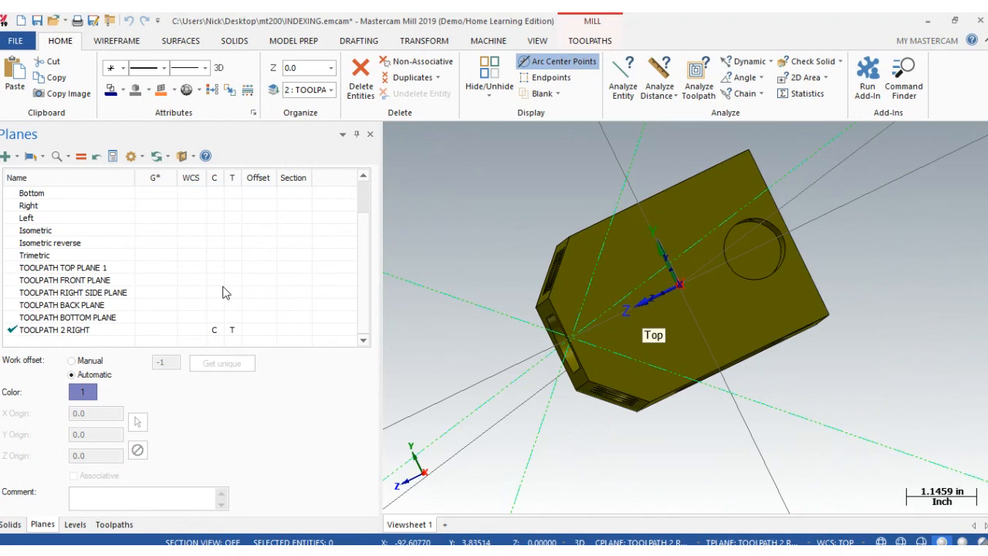
Reselect the origin of TOOLPATH 2 RIGHT at the midpoint of the four-hole angled face's end edge, at Y -0.3535534, Z 1.9445436.
{"action": "left_click", "coordinate": [87, 330]}
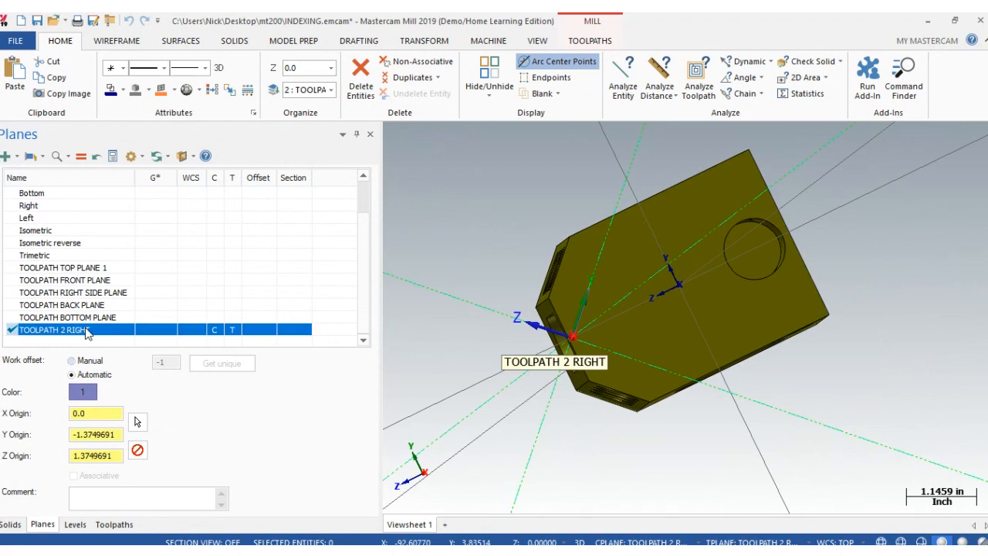
{"action": "left_click", "coordinate": [136, 423]}
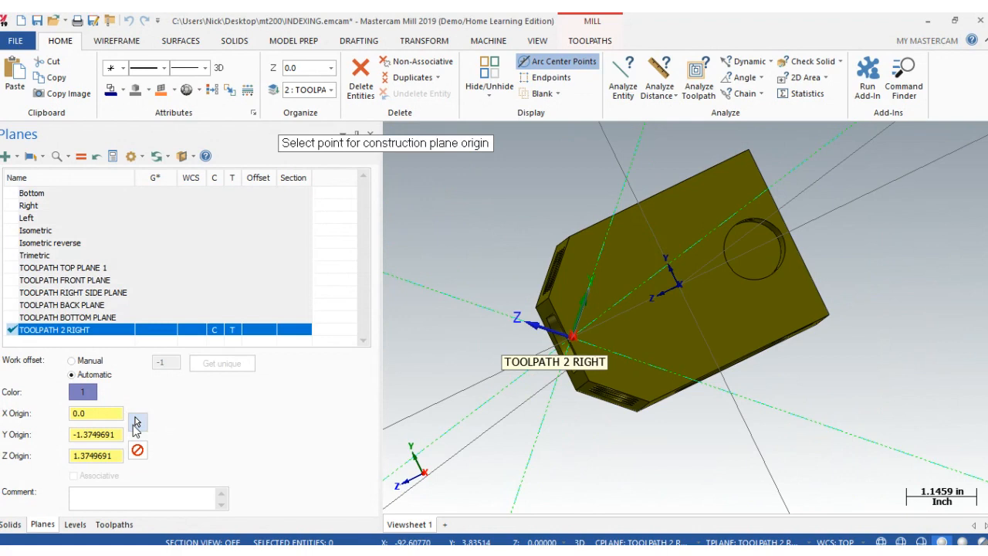
{"action": "middle_click_drag", "start_coordinate": [437, 216], "coordinate": [457, 226]}
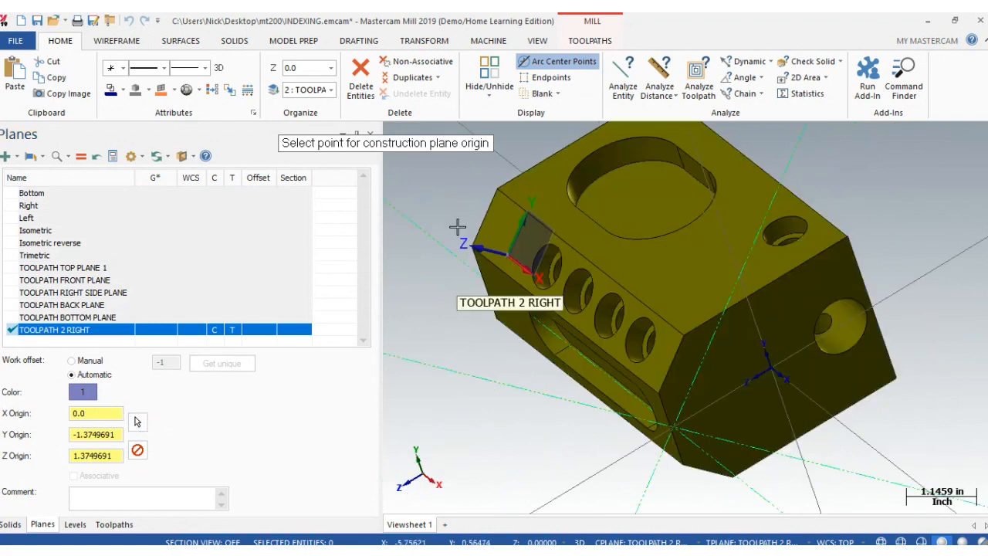
{"action": "left_click", "coordinate": [672, 368]}
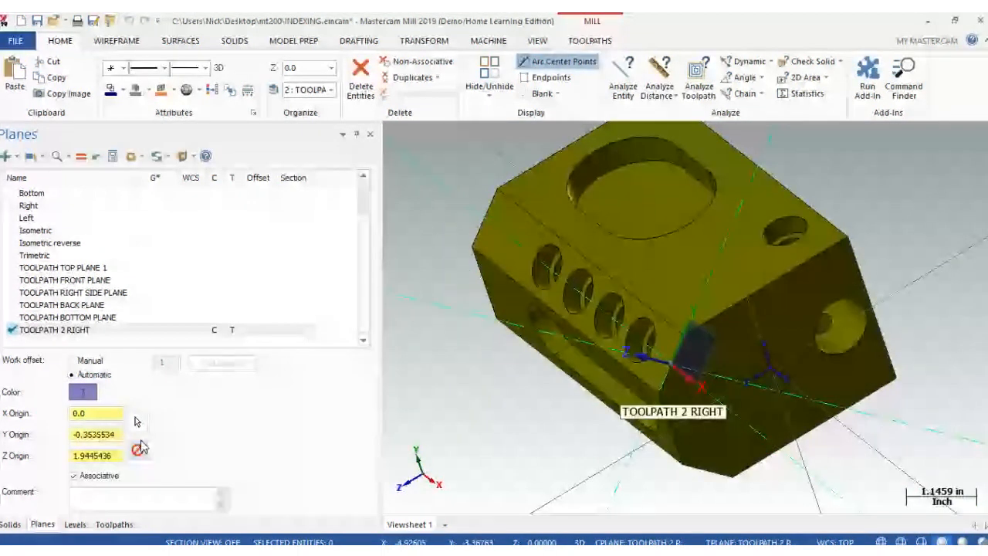
Set the Y origin of TOOLPATH 2 RIGHT to 0.
{"action": "double_click", "coordinate": [96, 434]}
{"action": "type", "text": "0"}
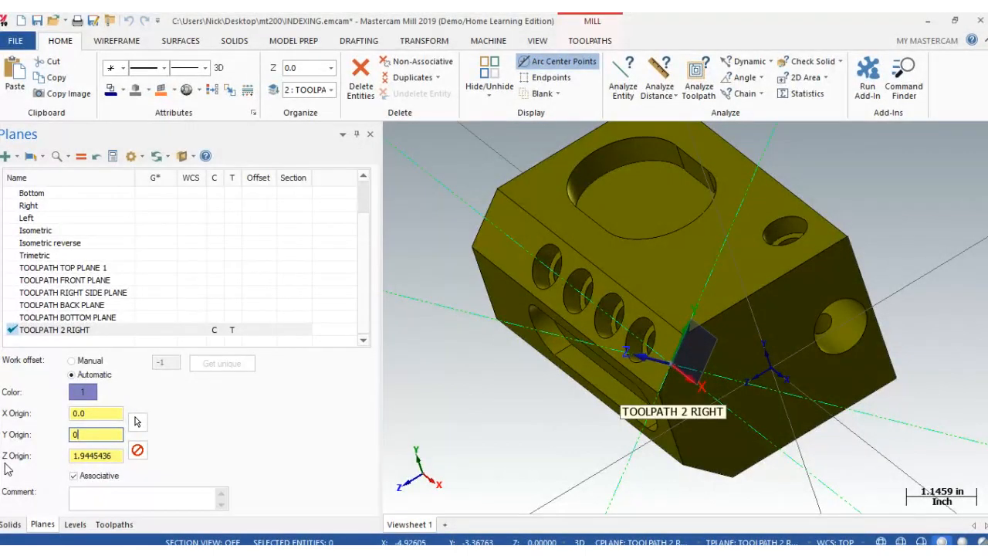
{"action": "key", "text": "Return"}
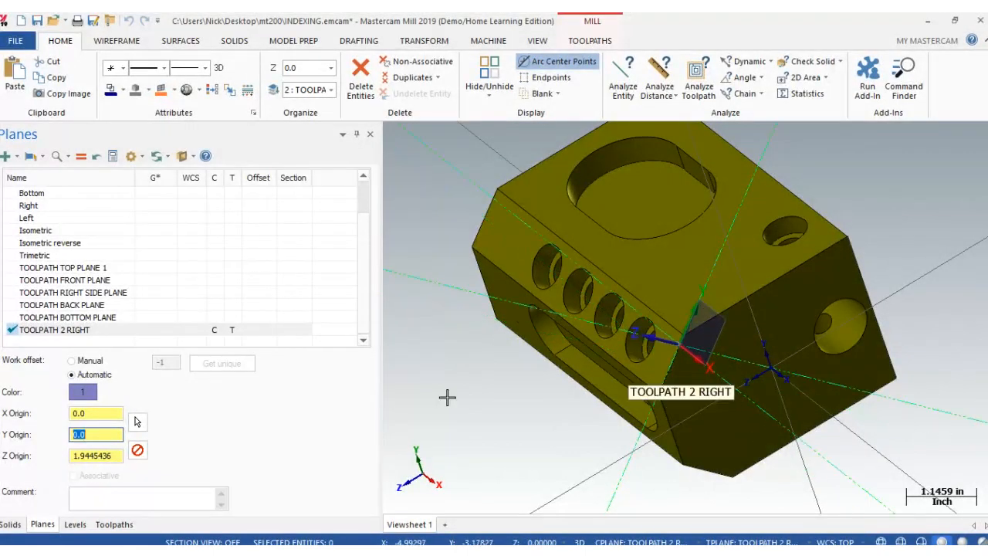
{"action": "middle_click_drag", "start_coordinate": [448, 398], "coordinate": [450, 395]}
{"action": "middle_click_drag", "start_coordinate": [451, 395], "coordinate": [425, 364]}
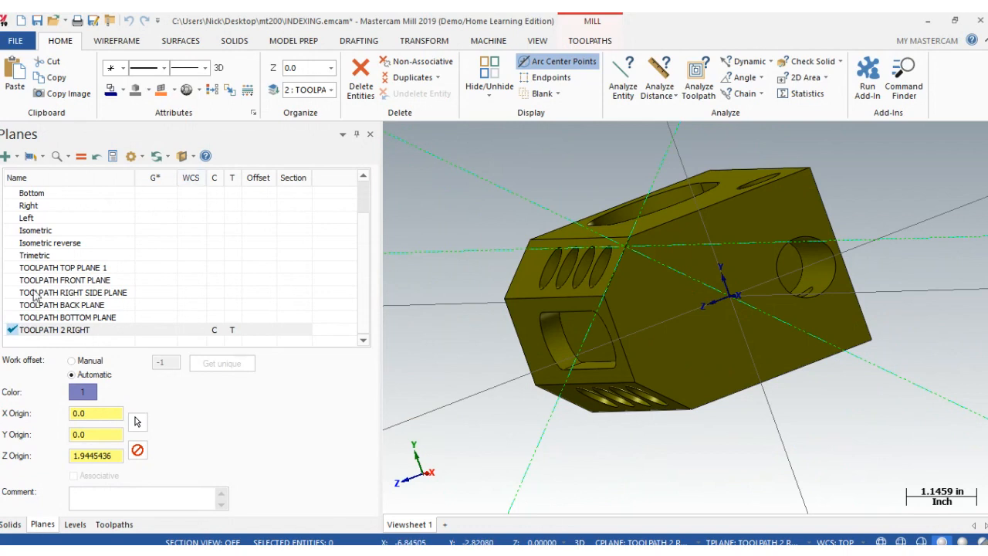
Compare the origin and axis directions of TOOLPATH 2 RIGHT with those of the Top plane on the model.
{"action": "left_click", "coordinate": [61, 333]}
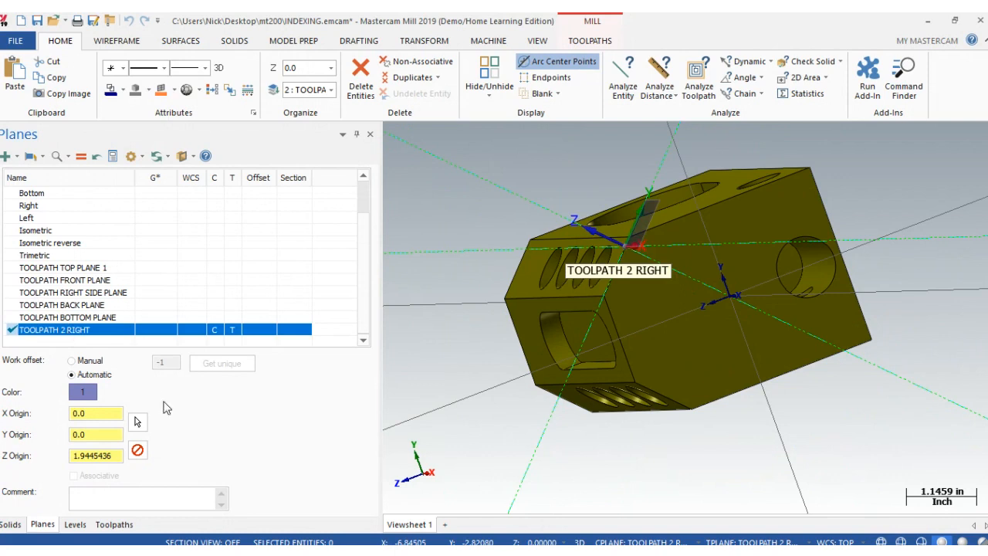
{"action": "scroll", "coordinate": [172, 256], "scroll_direction": "up", "scroll_amount": 1}
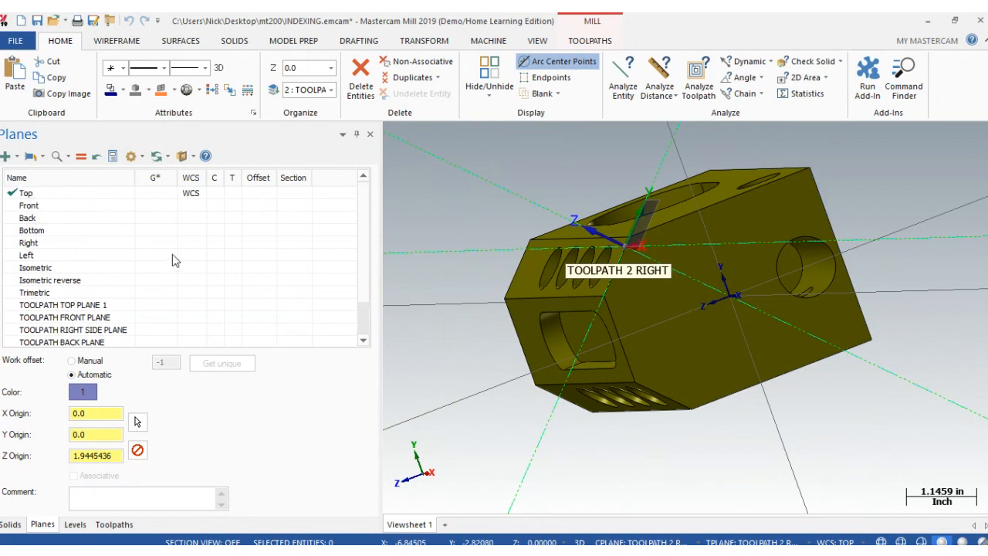
{"action": "left_click", "coordinate": [203, 200]}
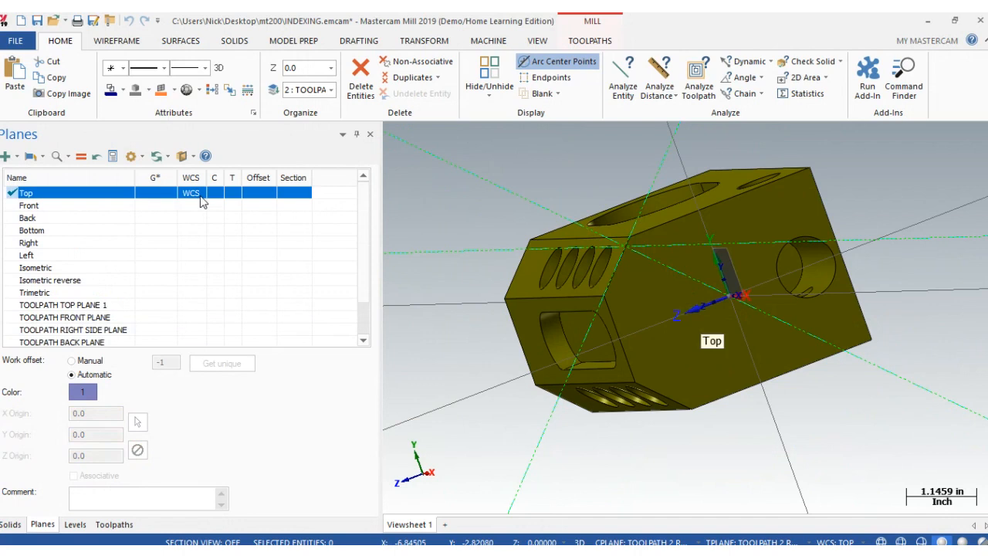
{"action": "scroll", "coordinate": [455, 325], "scroll_direction": "down", "scroll_amount": 2}
{"action": "scroll", "coordinate": [697, 312], "scroll_direction": "up", "scroll_amount": 3}
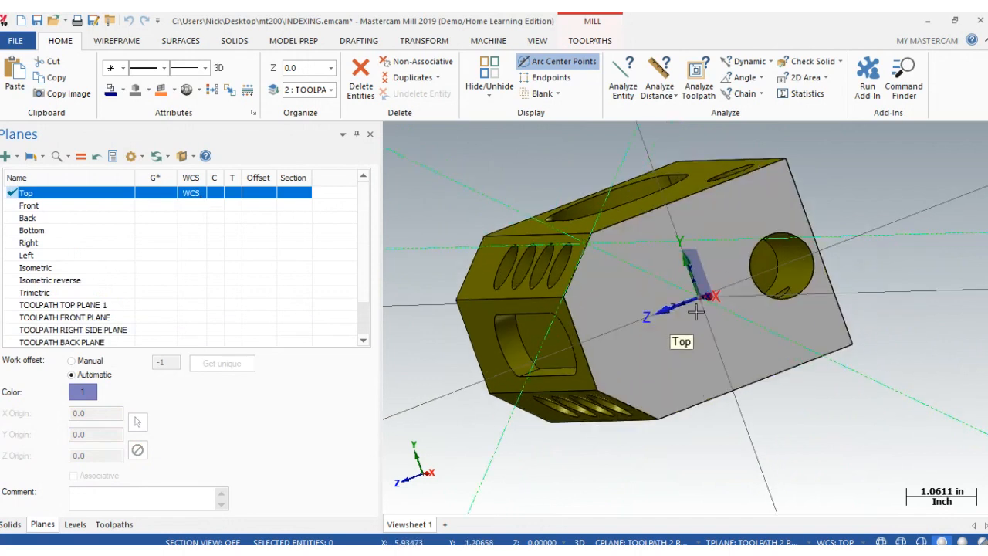
{"action": "scroll", "coordinate": [281, 340], "scroll_direction": "down", "scroll_amount": 1}
{"action": "left_click", "coordinate": [106, 339]}
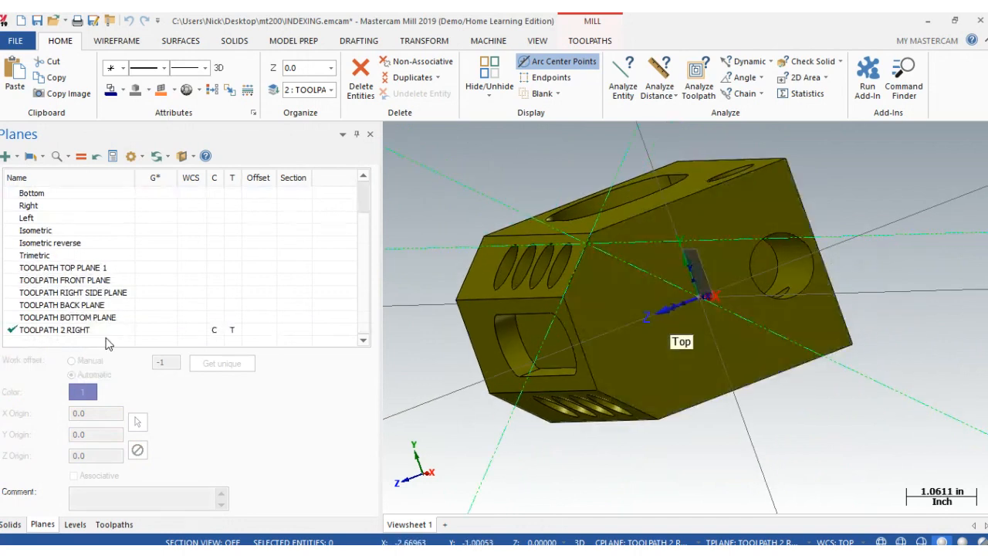
{"action": "left_click", "coordinate": [104, 332]}
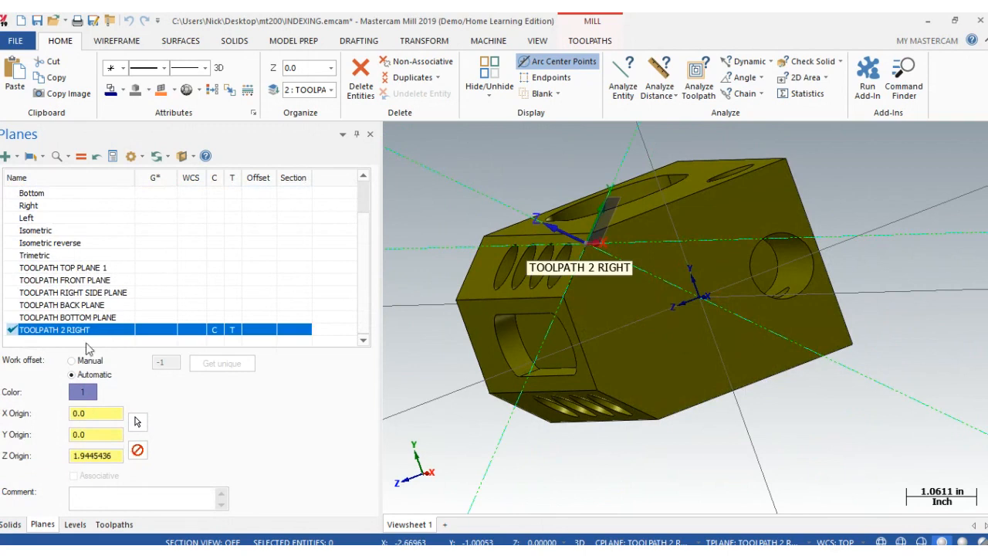
{"action": "right_click", "coordinate": [88, 349]}
{"action": "left_click", "coordinate": [129, 116]}
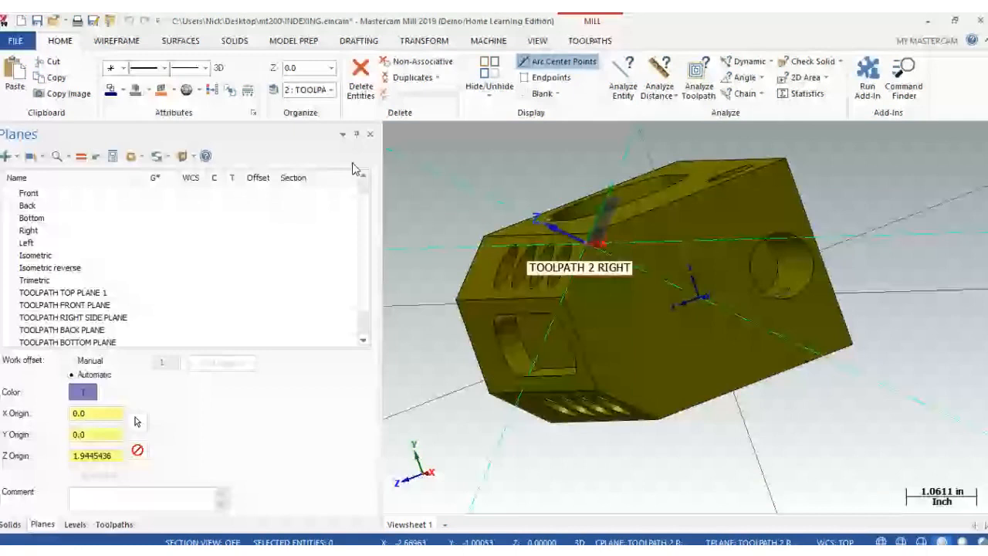
{"action": "scroll", "coordinate": [216, 340], "scroll_direction": "down", "scroll_amount": 1}
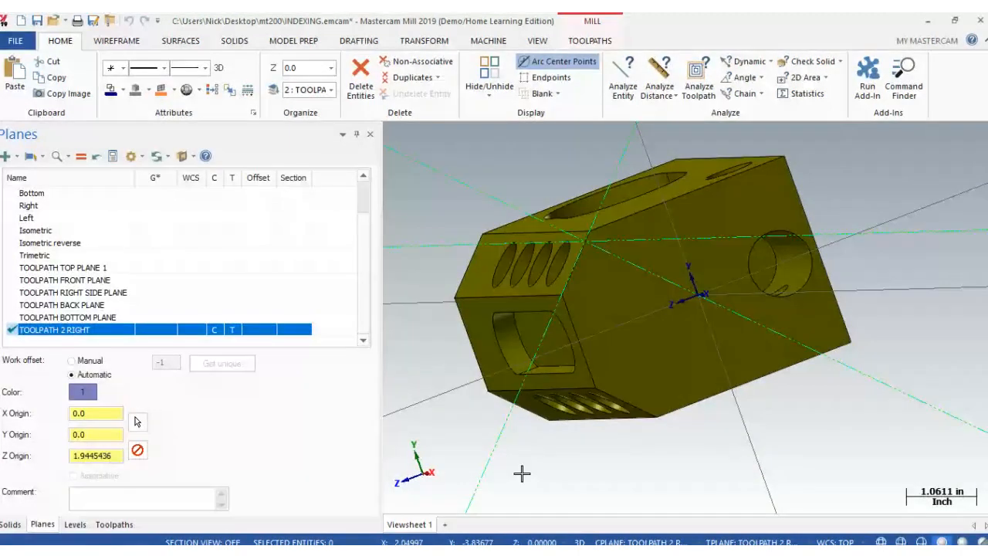
Create a plane named TOOLPATH 2 LEFT from the opposite four-hole angled solid face, using the first proposed orientation.
{"action": "middle_click_drag", "start_coordinate": [522, 473], "coordinate": [491, 434]}
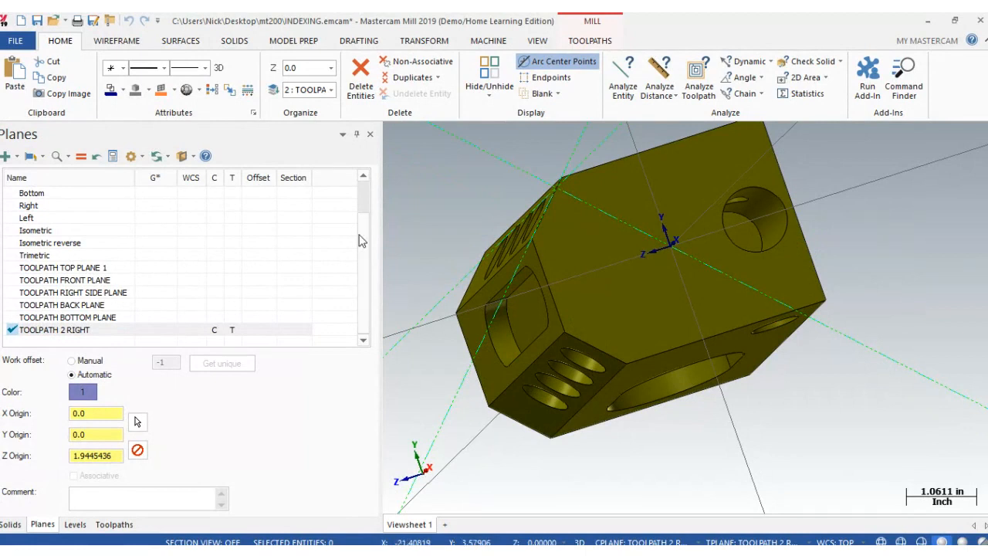
{"action": "left_click", "coordinate": [15, 156]}
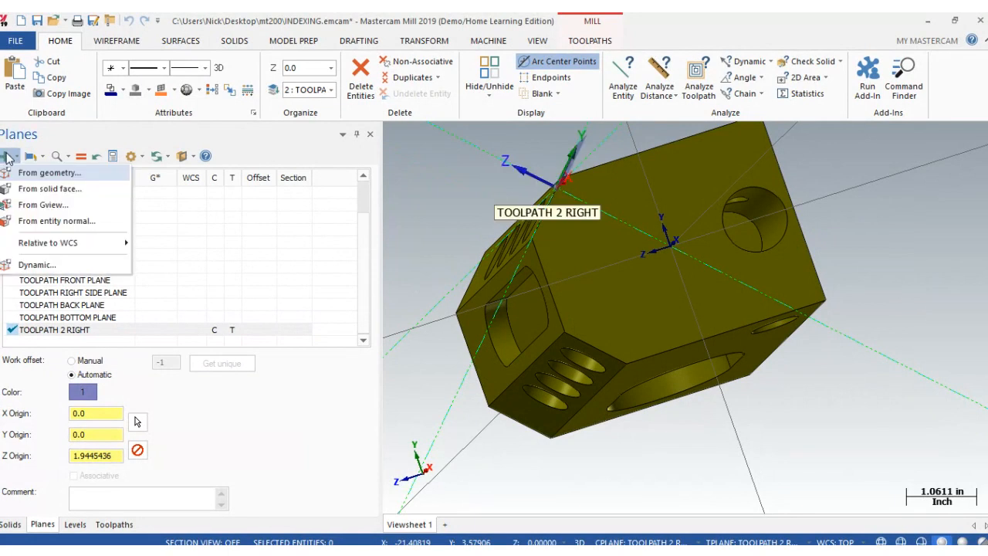
{"action": "left_click", "coordinate": [38, 188]}
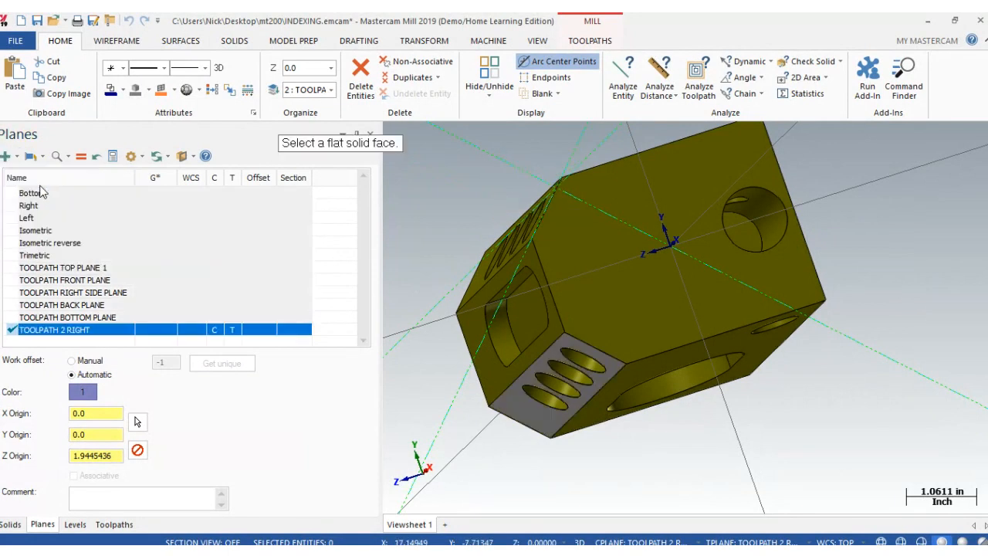
{"action": "left_click", "coordinate": [540, 434]}
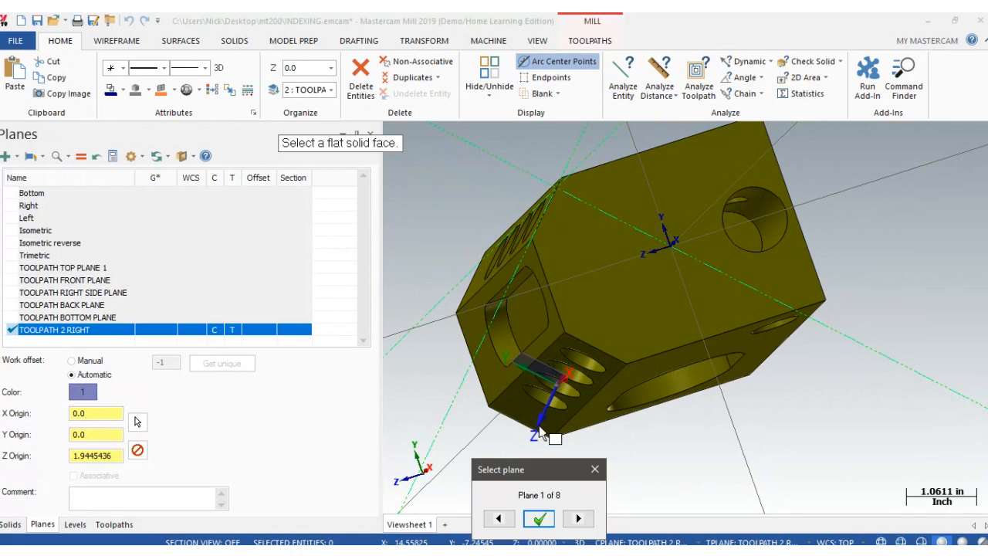
{"action": "key", "text": "Return"}
{"action": "scroll", "coordinate": [251, 307], "scroll_direction": "down", "scroll_amount": 4}
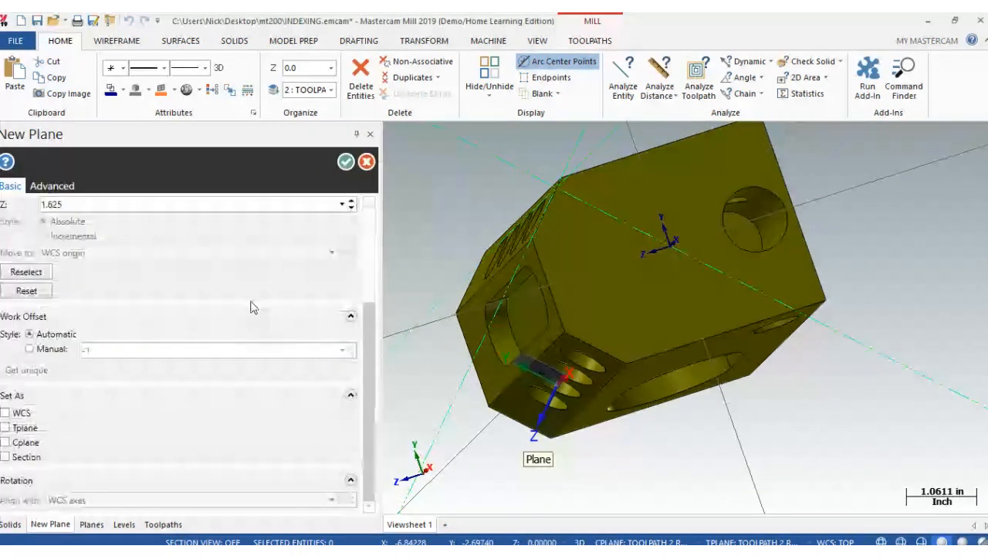
{"action": "scroll", "coordinate": [251, 307], "scroll_direction": "up", "scroll_amount": 4}
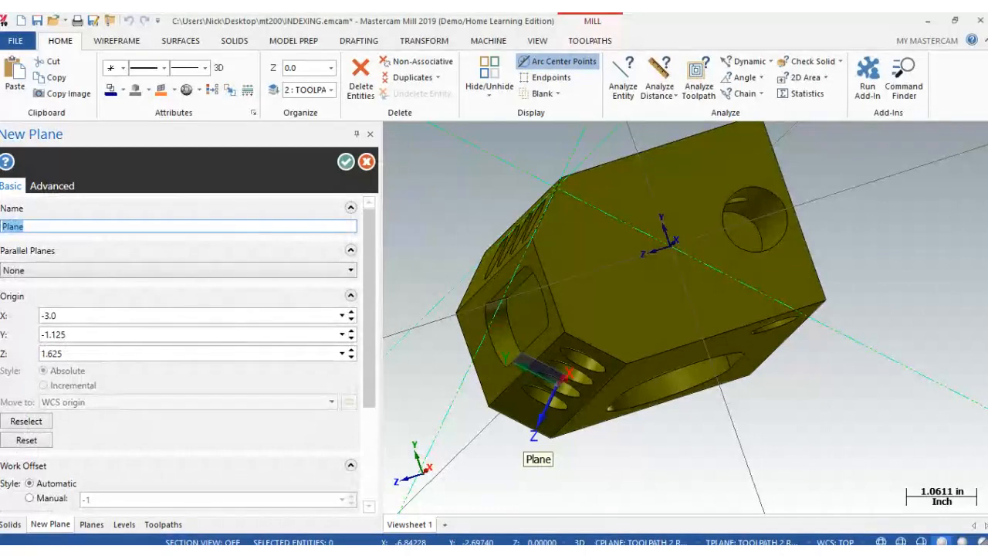
{"action": "type", "text": "TOOLPATH 2 LEFT"}
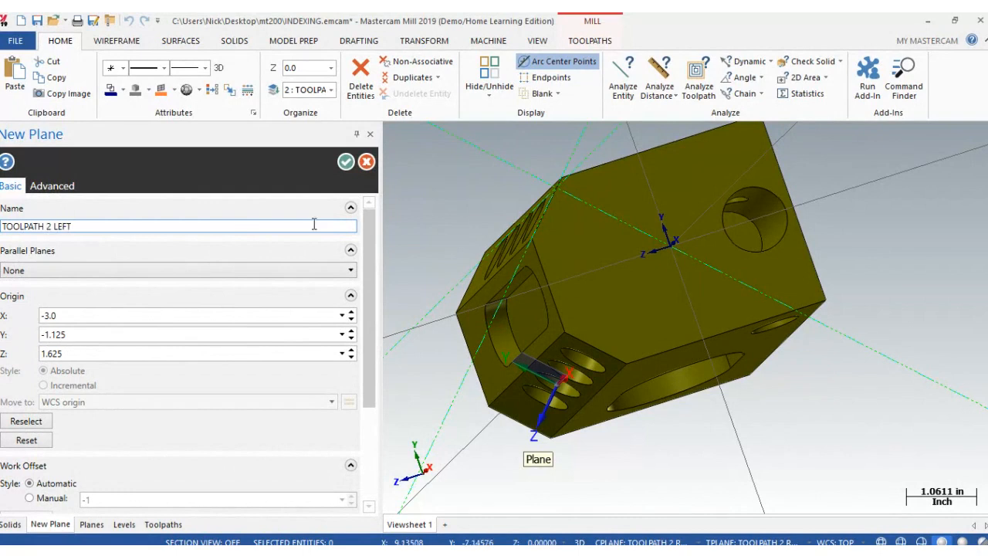
{"action": "left_click", "coordinate": [344, 163]}
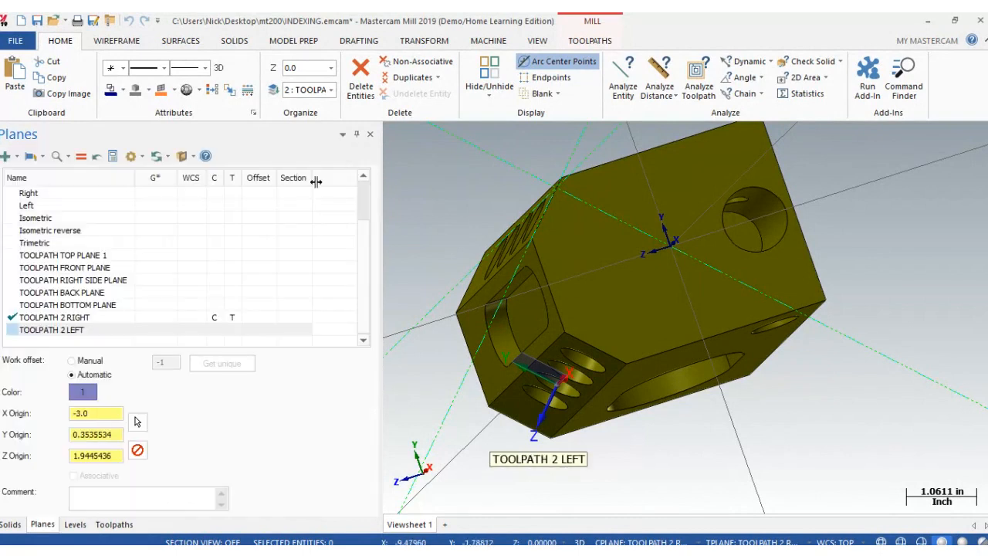
Set both the X and Y origins of TOOLPATH 2 LEFT to 0.
{"action": "double_click", "coordinate": [91, 413]}
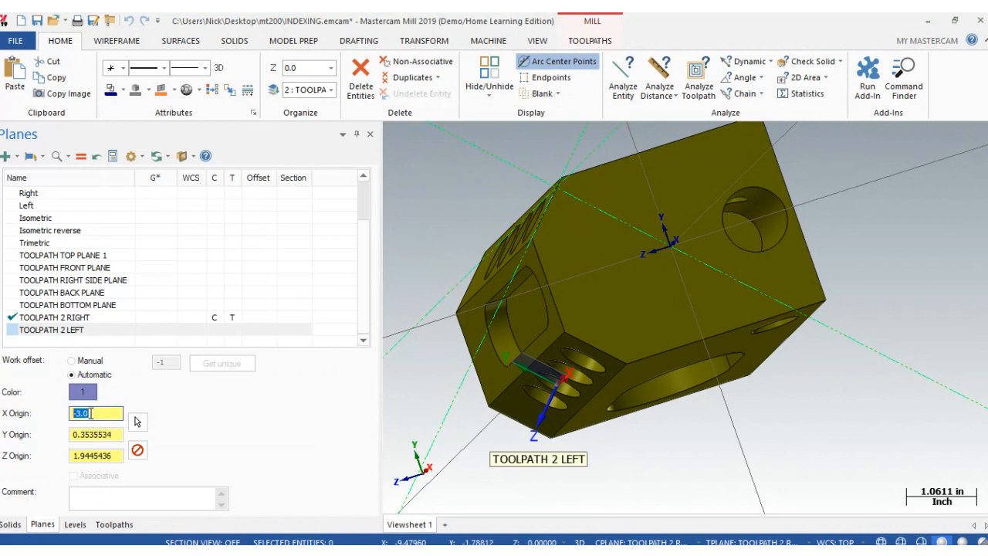
{"action": "type", "text": "0"}
{"action": "key", "text": "Return"}
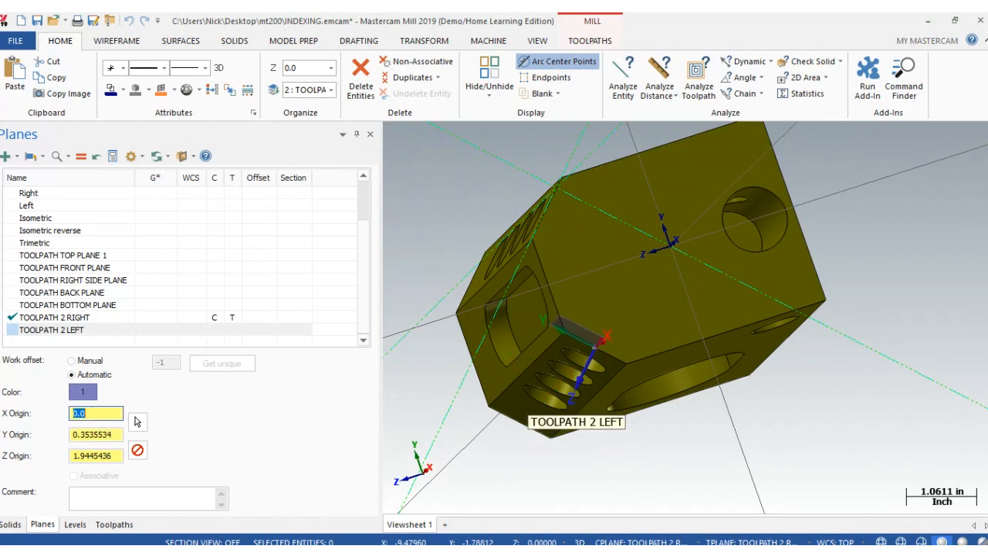
{"action": "key", "text": "Tab"}
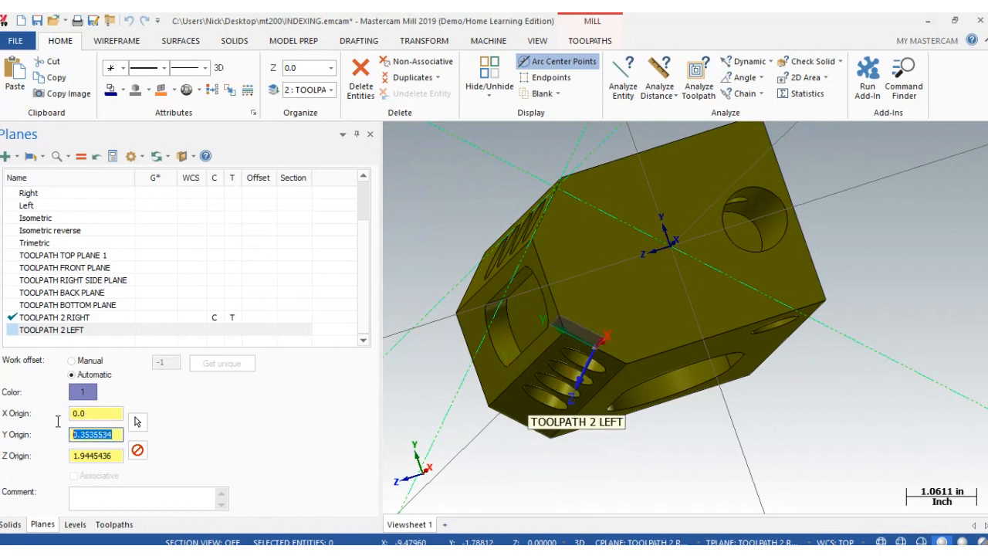
{"action": "type", "text": "0"}
{"action": "key", "text": "Return"}
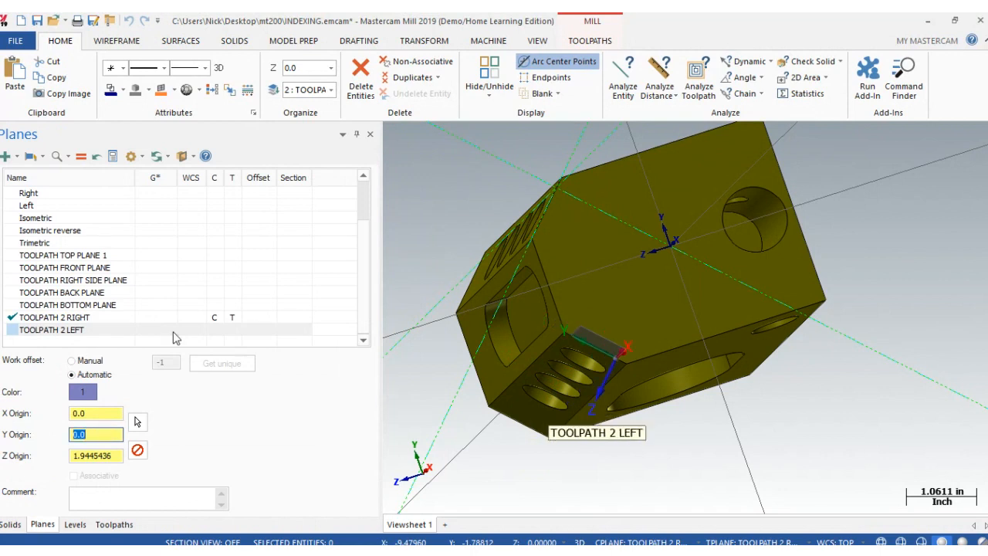
Make TOOLPATH 2 LEFT the active construction plane and tool plane.
{"action": "left_click", "coordinate": [215, 332]}
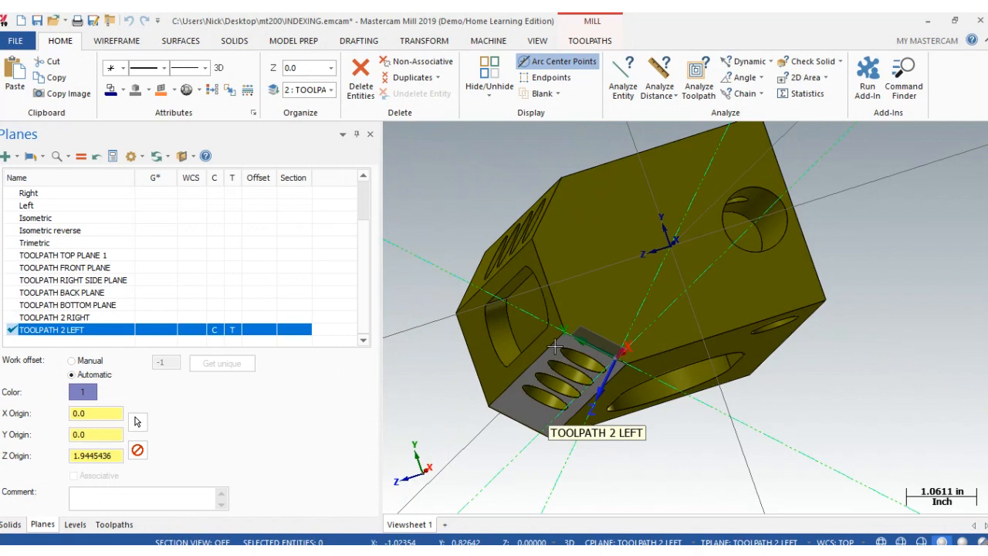
{"action": "right_click", "coordinate": [741, 236]}
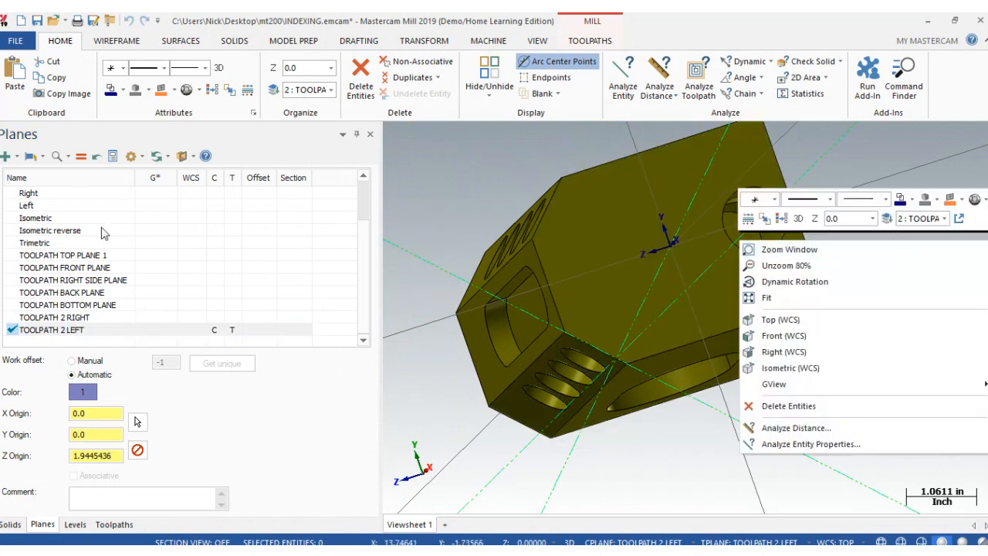
{"action": "left_click", "coordinate": [434, 381]}
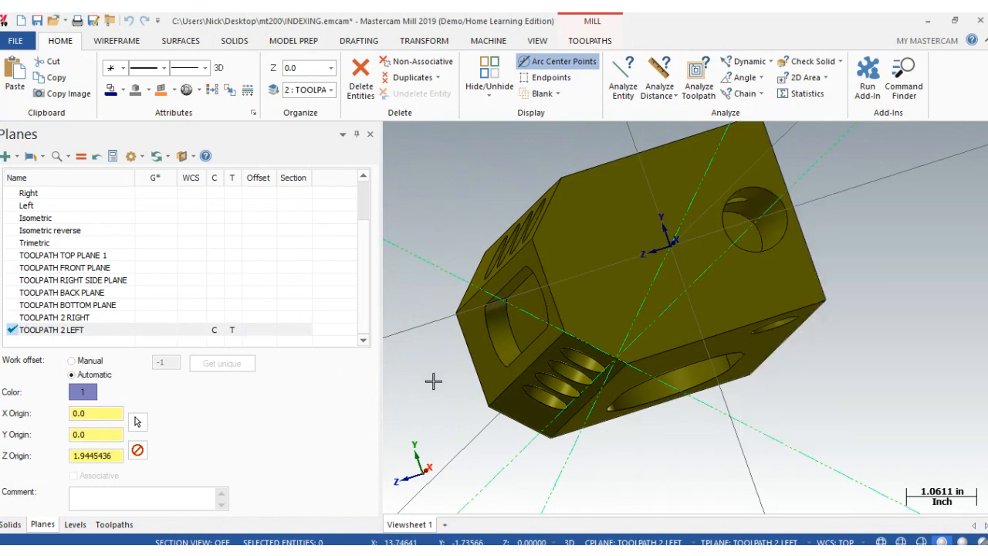
Set the construction and tool planes back to Top and switch the graphics view to Top (WCS).
{"action": "scroll", "coordinate": [311, 278], "scroll_direction": "up", "scroll_amount": 2}
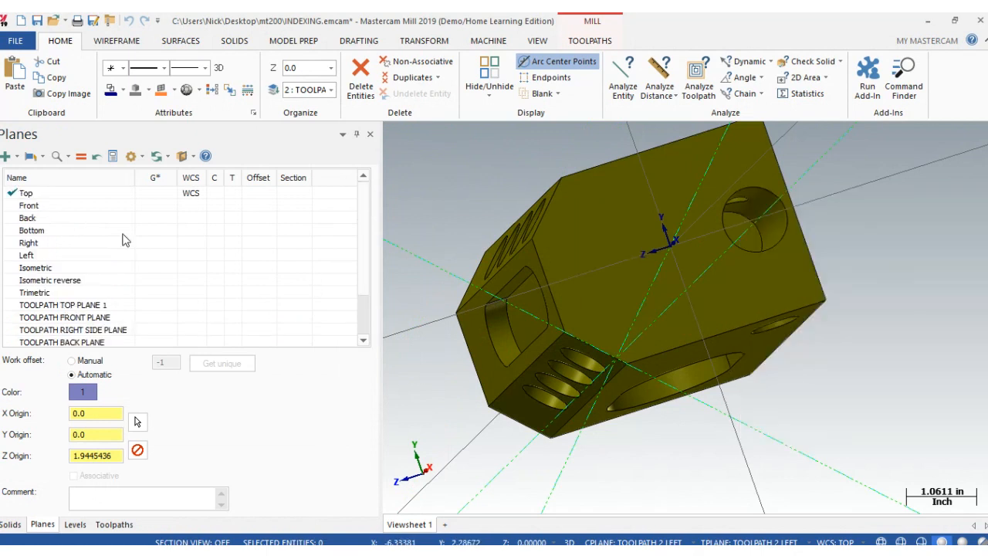
{"action": "left_click", "coordinate": [203, 197]}
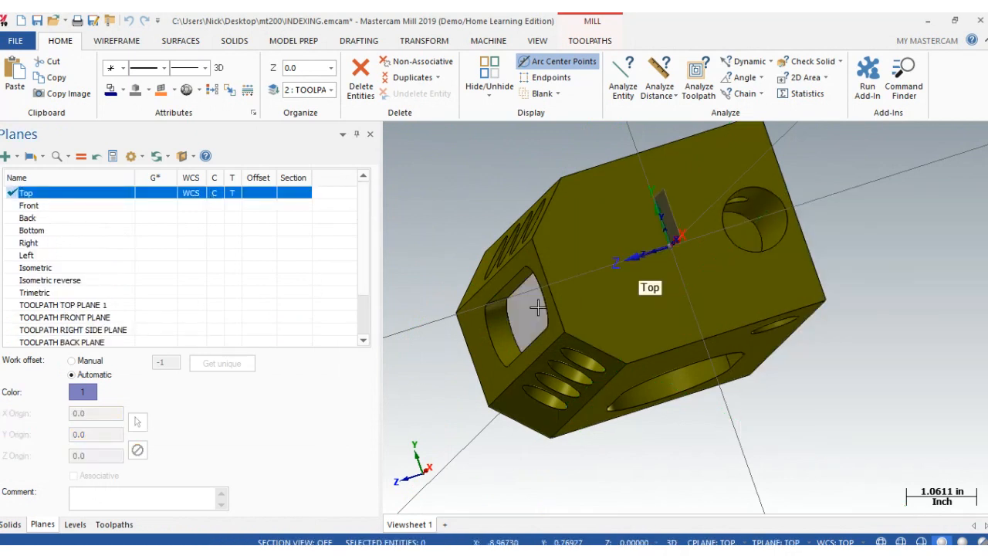
{"action": "right_click", "coordinate": [458, 254]}
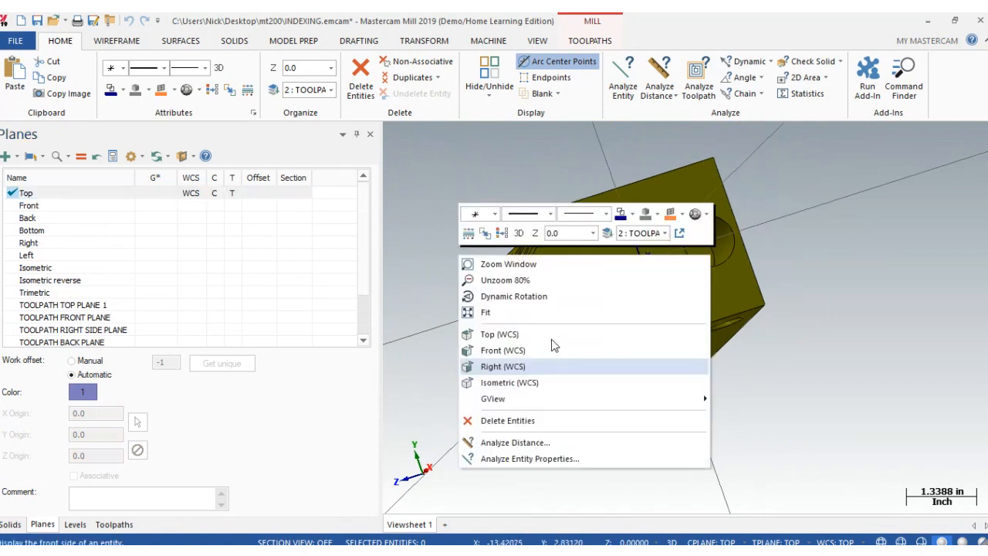
{"action": "left_click", "coordinate": [507, 332]}
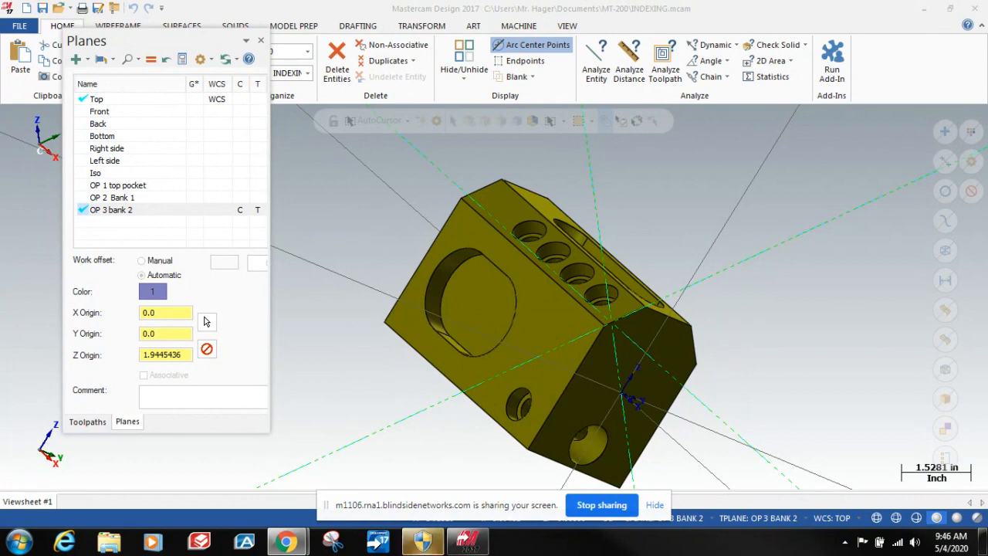
{"action": "left_click", "coordinate": [807, 206]}
{"action": "scroll", "coordinate": [807, 205], "scroll_direction": "down", "scroll_amount": 4}
{"action": "middle_click_drag", "start_coordinate": [806, 205], "coordinate": [490, 309]}
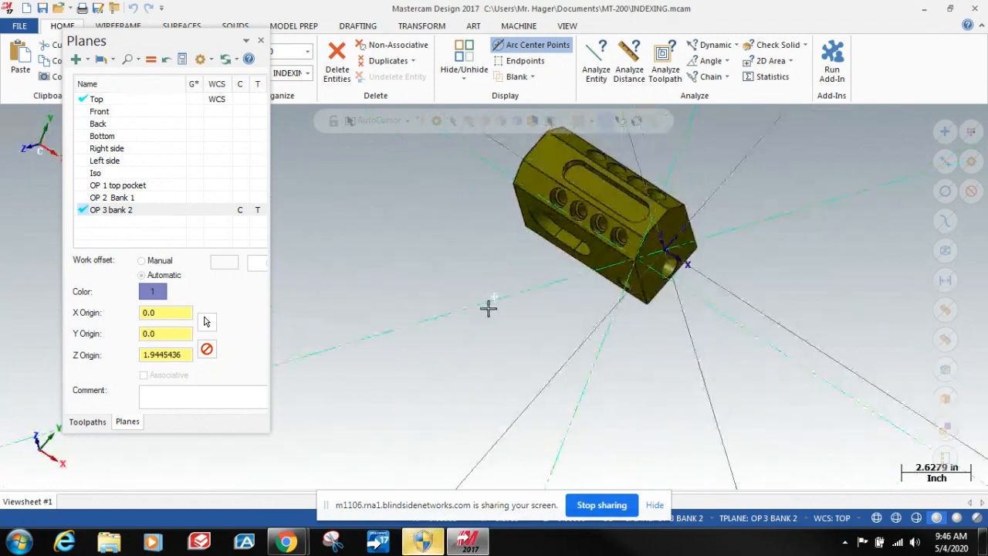
{"action": "middle_click_drag", "start_coordinate": [706, 254], "coordinate": [775, 239]}
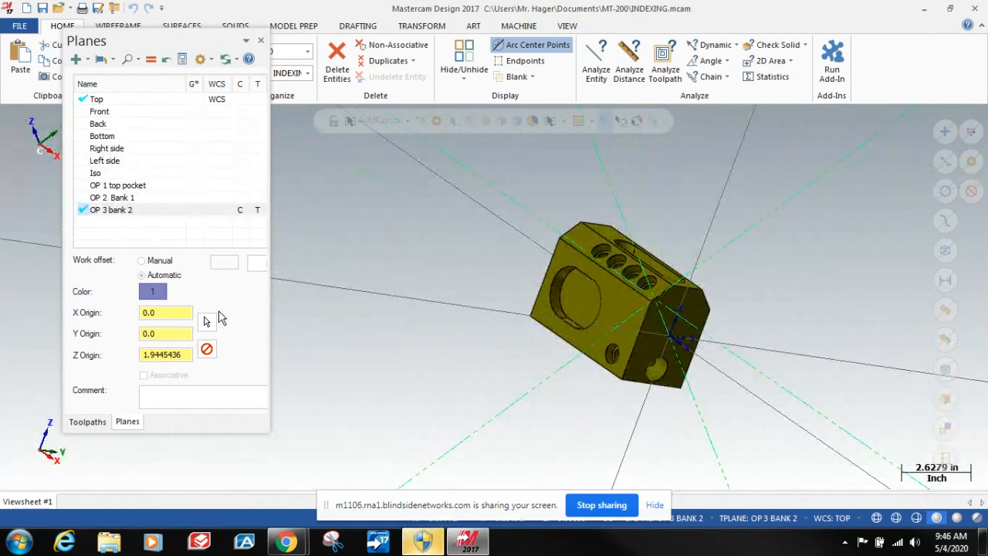
Move the floating Planes manager clear of the ribbon and add a default mill machine group for the toolpaths.
{"action": "left_click_drag", "start_coordinate": [146, 39], "coordinate": [190, 146]}
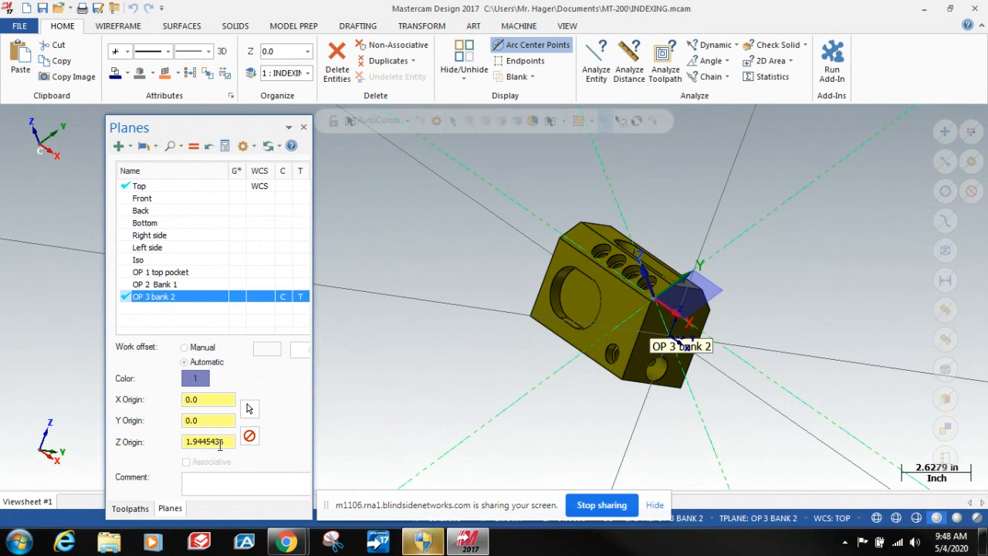
{"action": "left_click", "coordinate": [130, 509]}
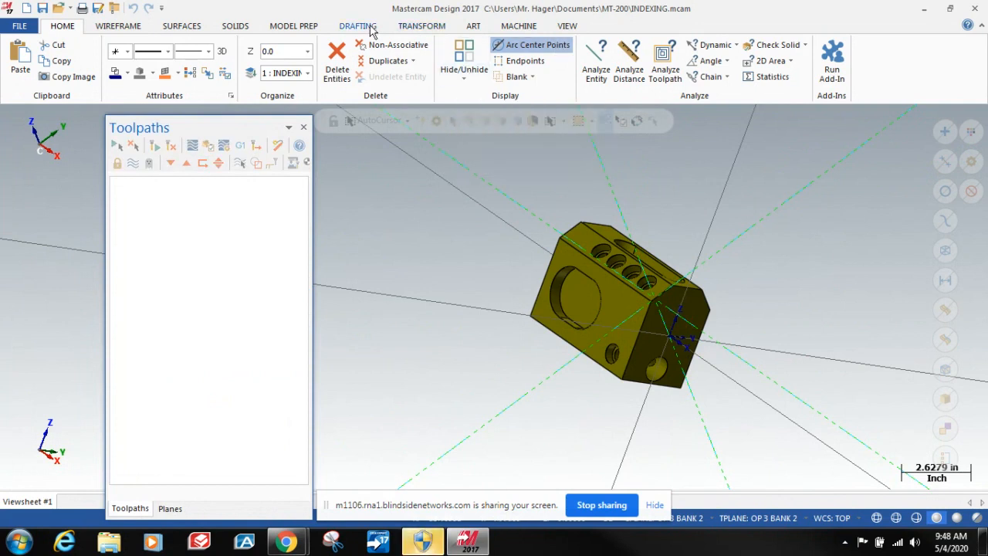
{"action": "left_click", "coordinate": [516, 26]}
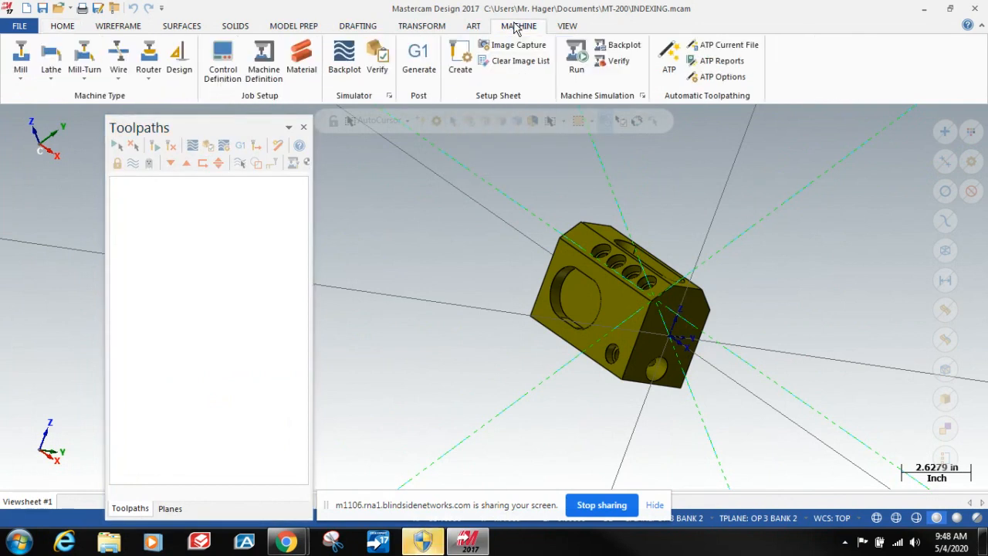
{"action": "left_click", "coordinate": [21, 60]}
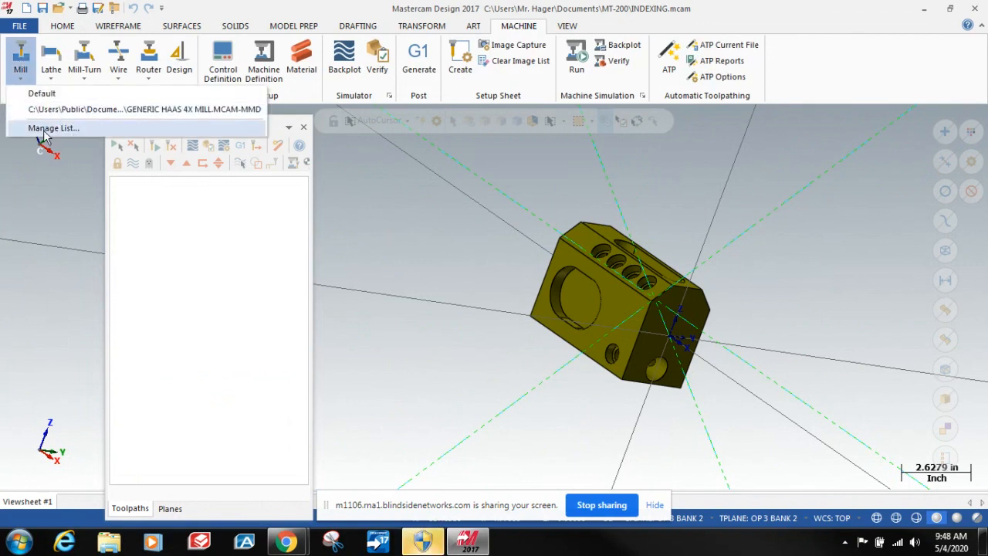
{"action": "left_click", "coordinate": [44, 93]}
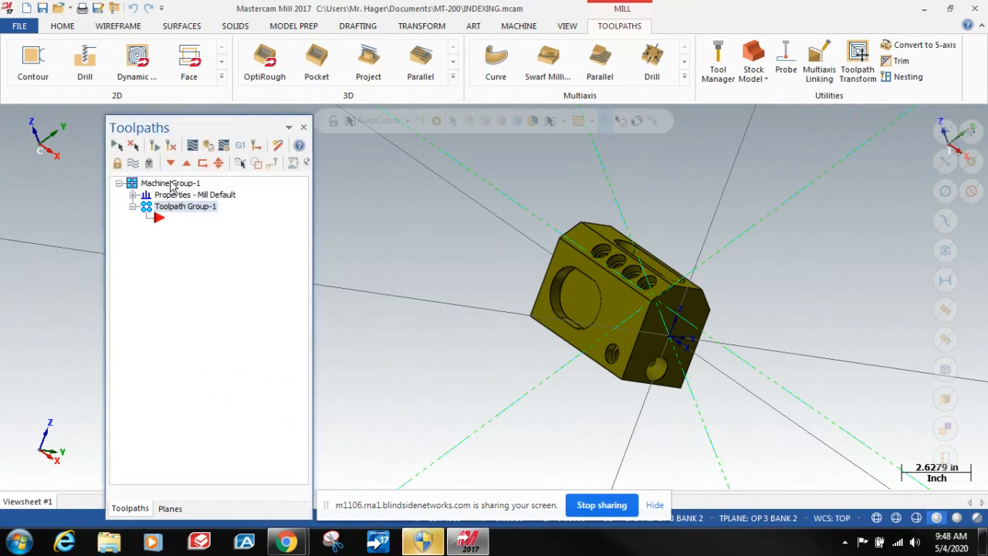
Rename the machine group as "Index part practical".
{"action": "left_click", "coordinate": [171, 184]}
{"action": "left_click", "coordinate": [171, 184]}
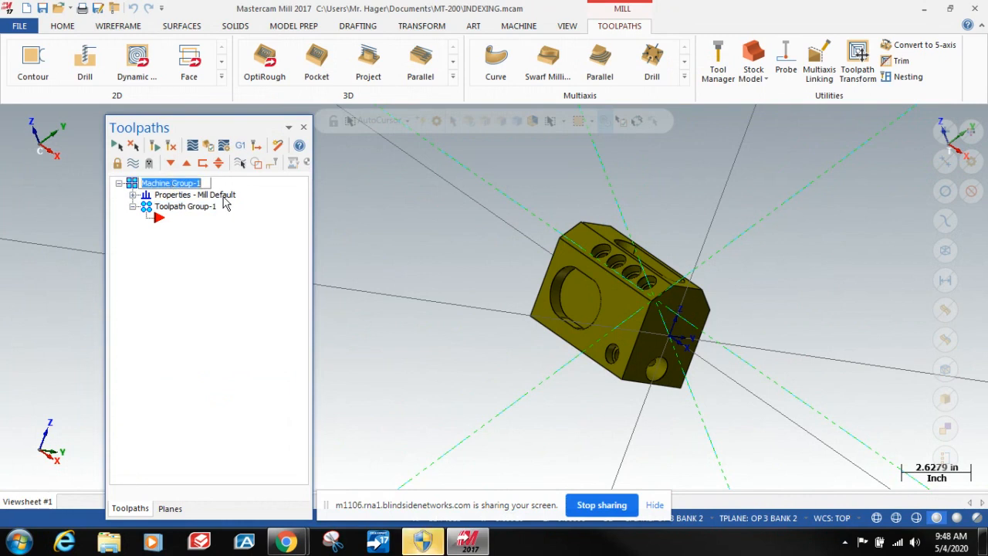
{"action": "type", "text": "I"}
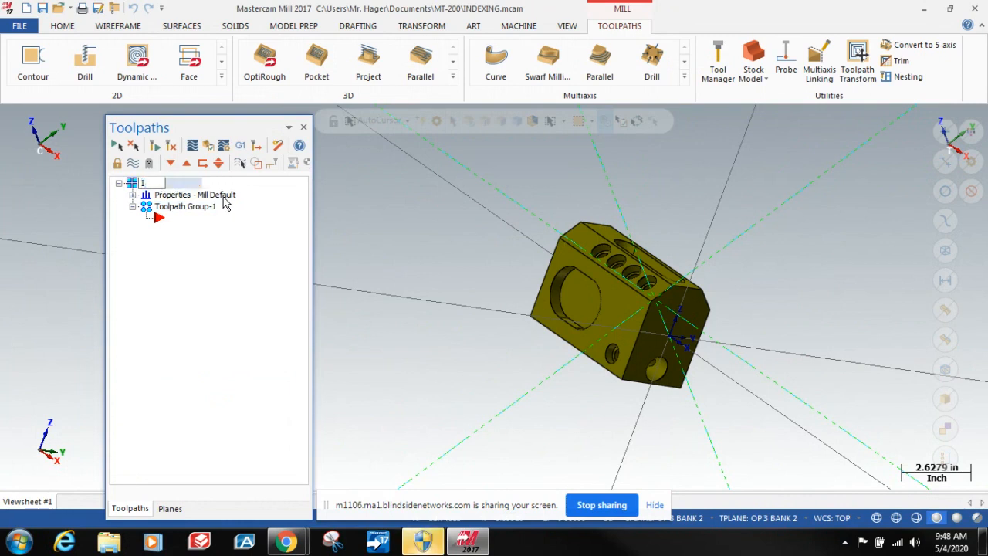
{"action": "type", "text": "ndex part pra"}
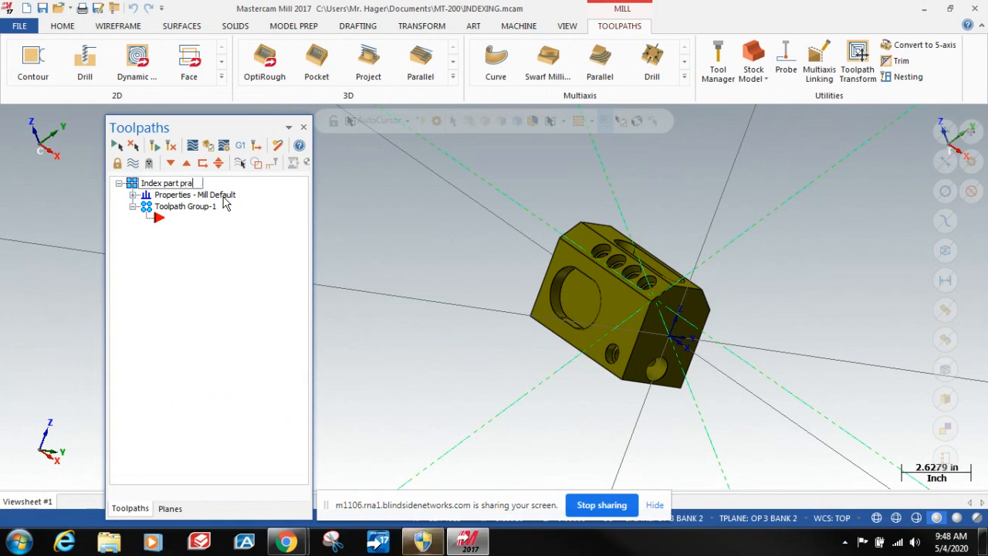
{"action": "type", "text": "ctical"}
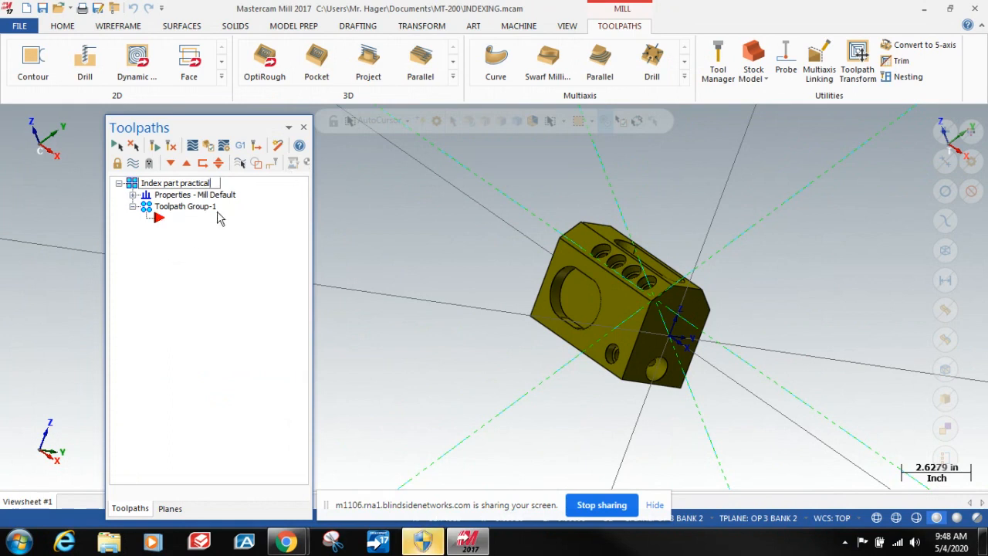
{"action": "key", "text": "Return"}
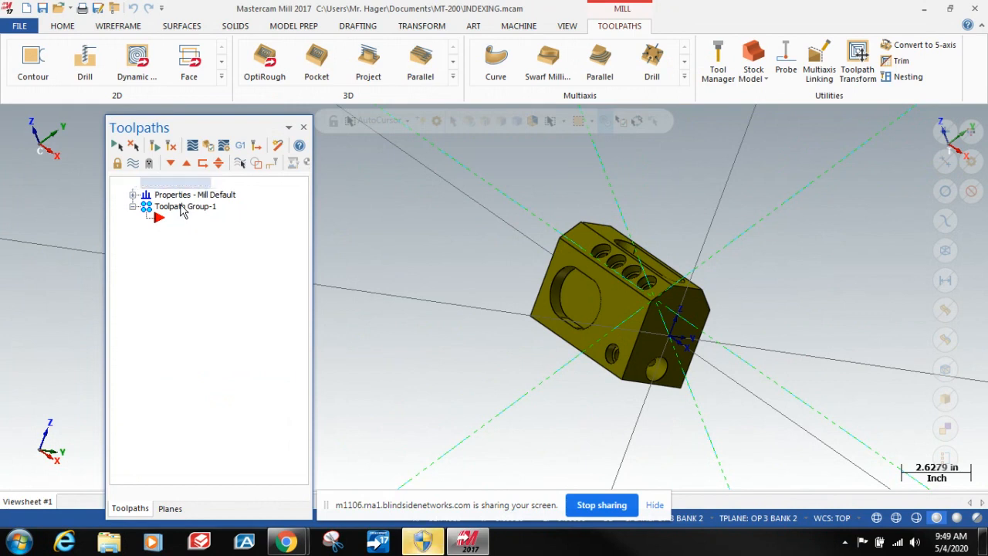
Rename the toolpath group under the machine group as "Op 1".
{"action": "left_click", "coordinate": [182, 206]}
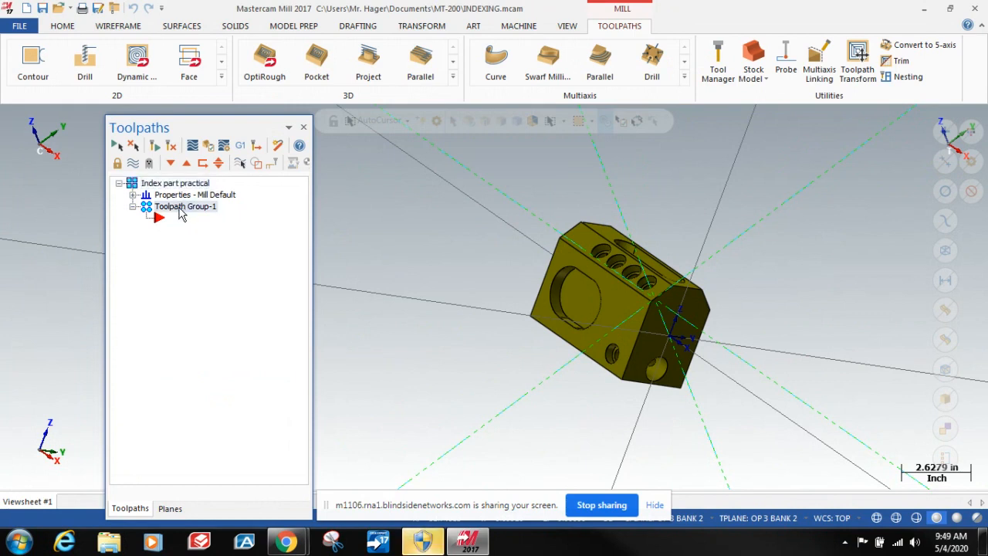
{"action": "double_click", "coordinate": [179, 209]}
{"action": "left_click", "coordinate": [180, 208]}
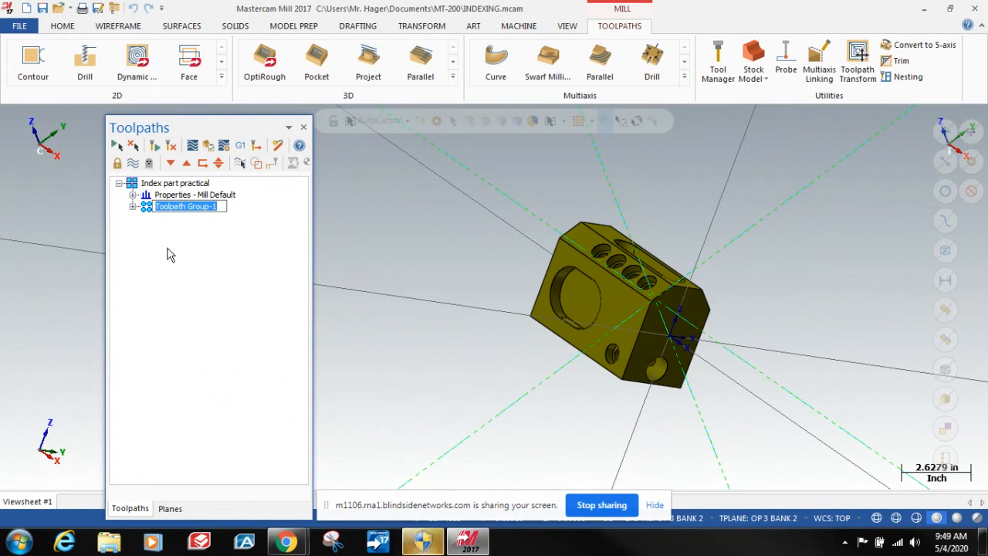
{"action": "type", "text": "O"}
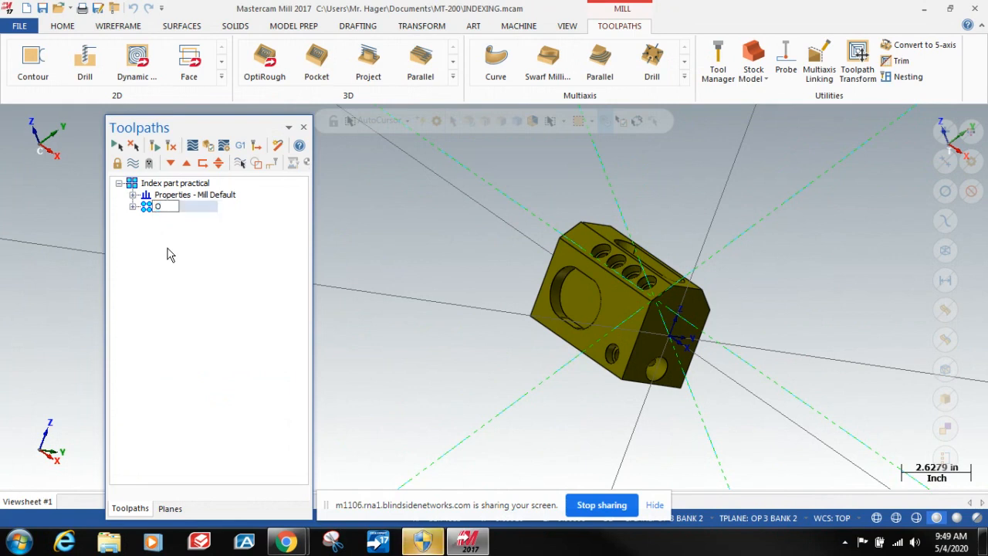
{"action": "type", "text": "p"}
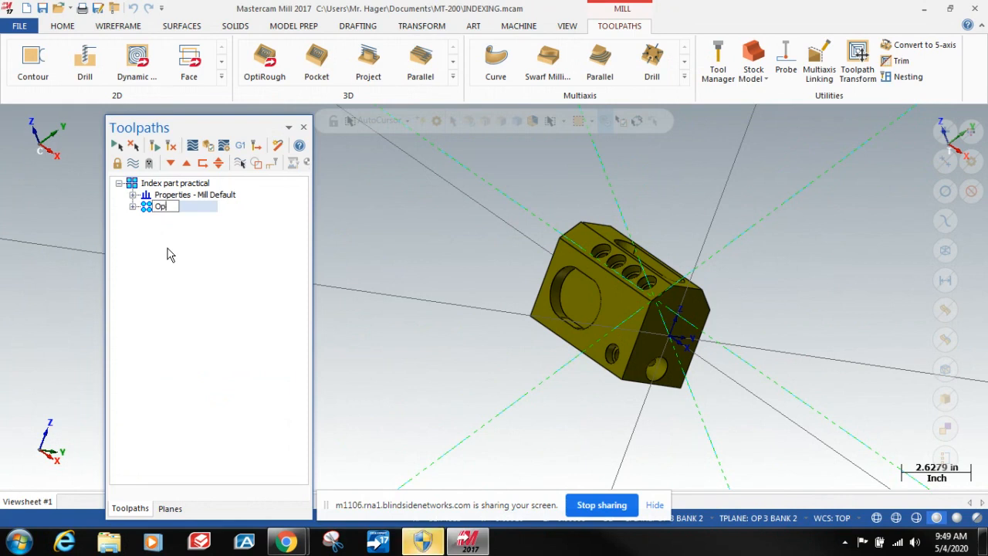
{"action": "type", "text": " 1"}
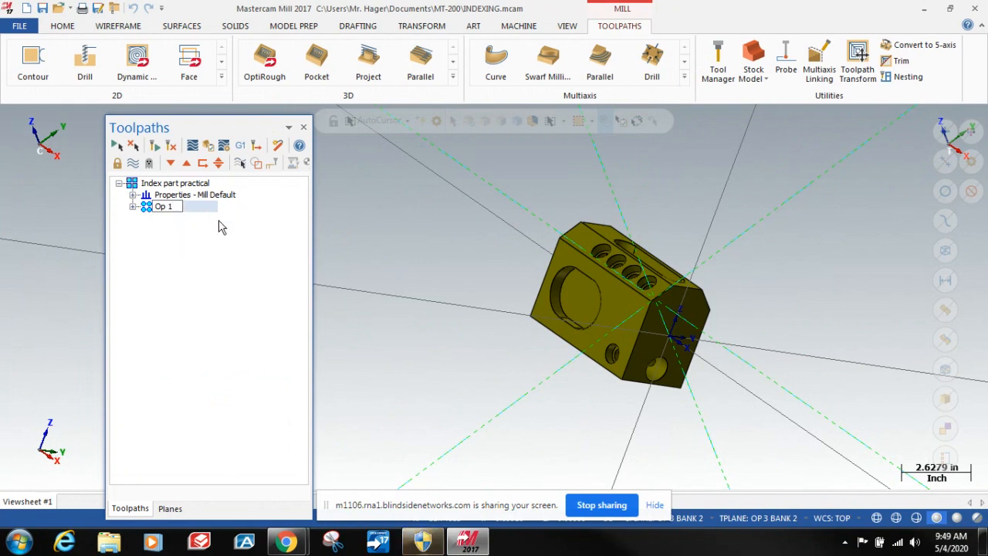
{"action": "key", "text": "Return"}
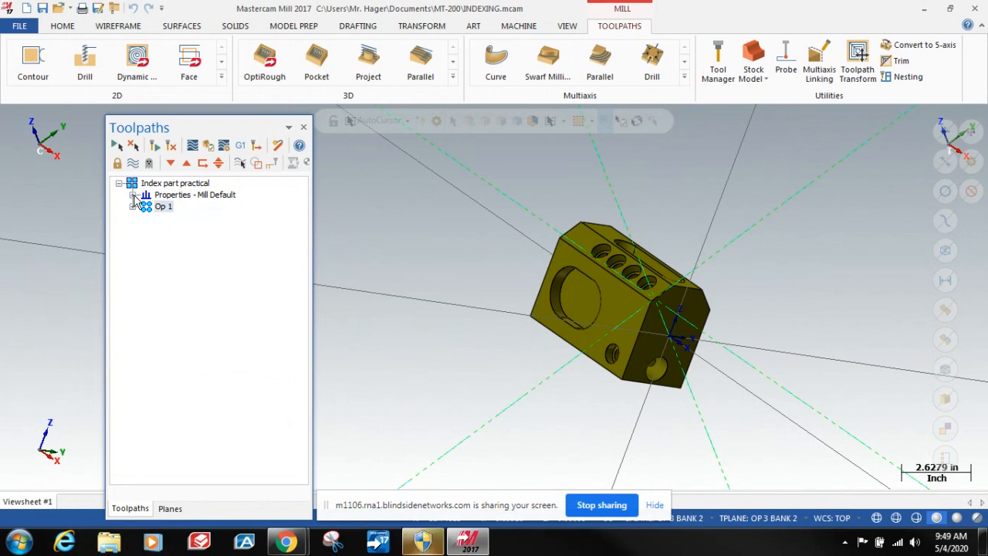
Open the machine group's stock setup, choose a cylindrical shape along the X axis, and enable the stock display.
{"action": "left_click", "coordinate": [133, 196]}
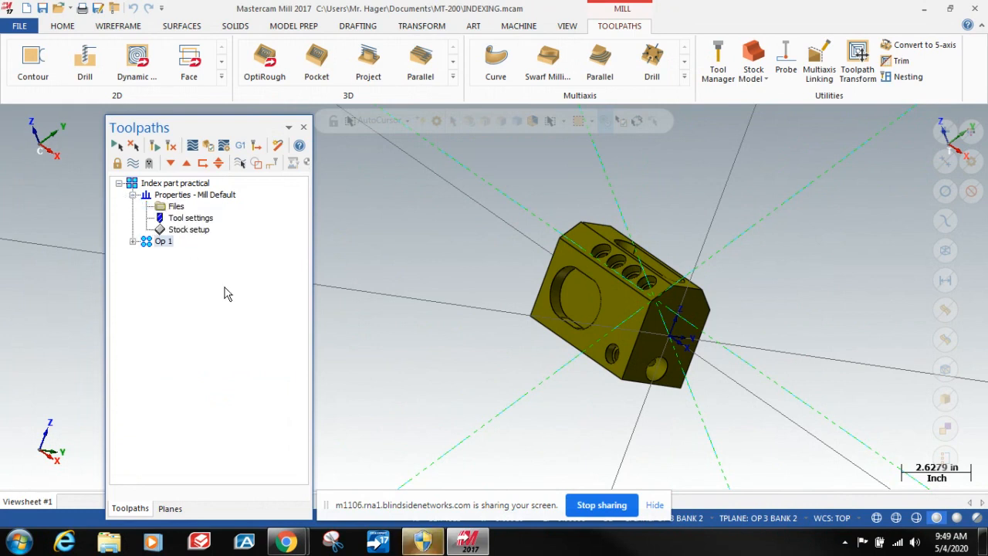
{"action": "middle_click_drag", "start_coordinate": [425, 260], "coordinate": [483, 293]}
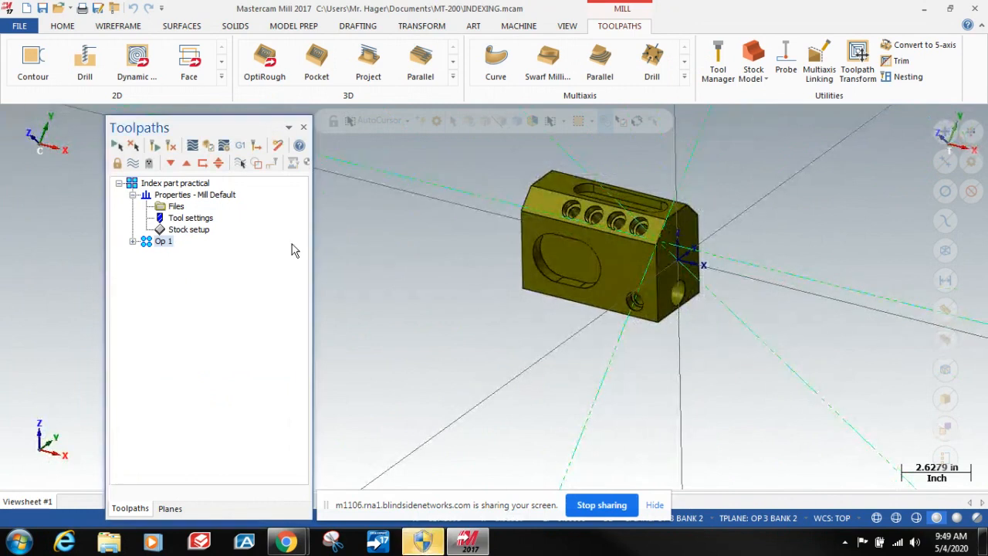
{"action": "left_click", "coordinate": [189, 229]}
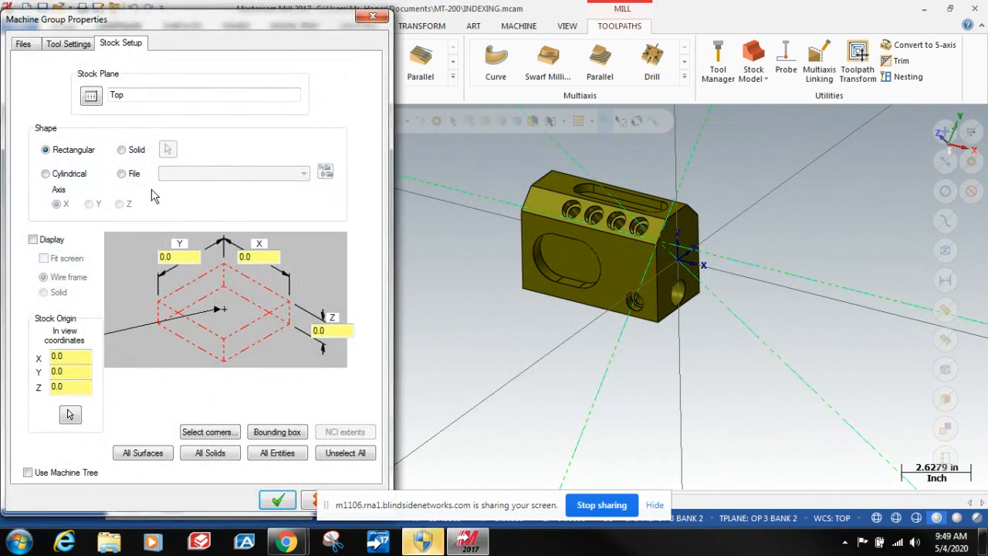
{"action": "left_click", "coordinate": [46, 174]}
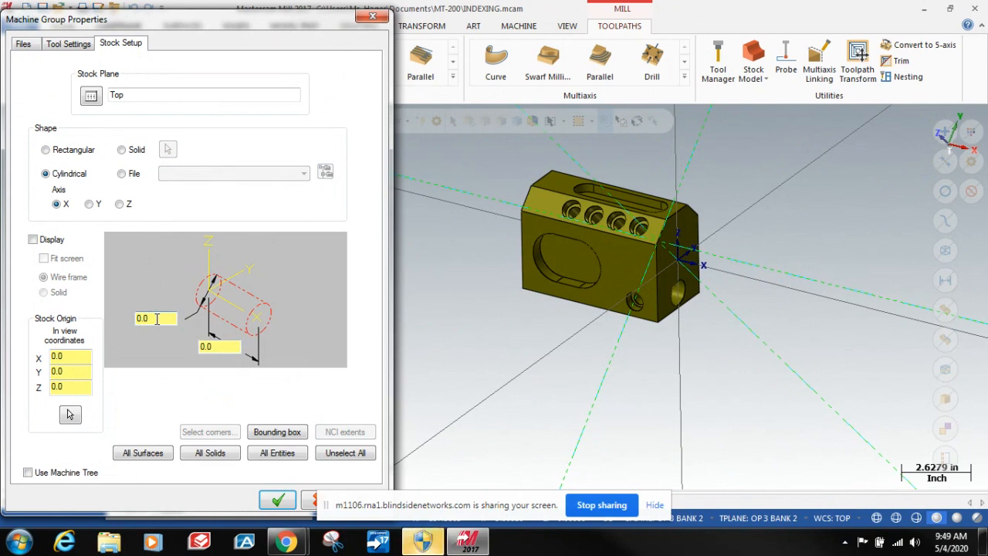
{"action": "left_click", "coordinate": [32, 239]}
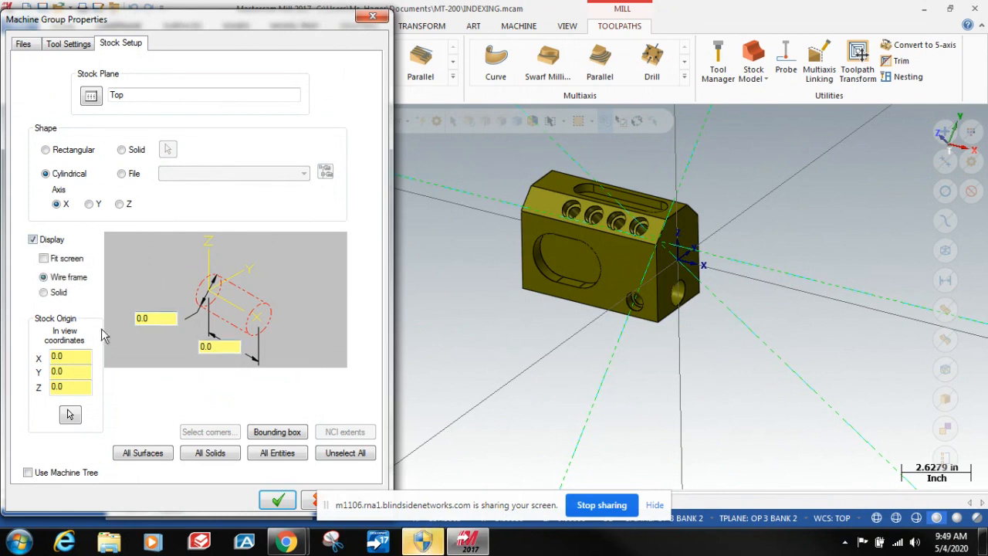
Set the cylindrical stock's diameter to 4.0 and its length to 6.0.
{"action": "left_click", "coordinate": [158, 319]}
{"action": "type", "text": "4.0"}
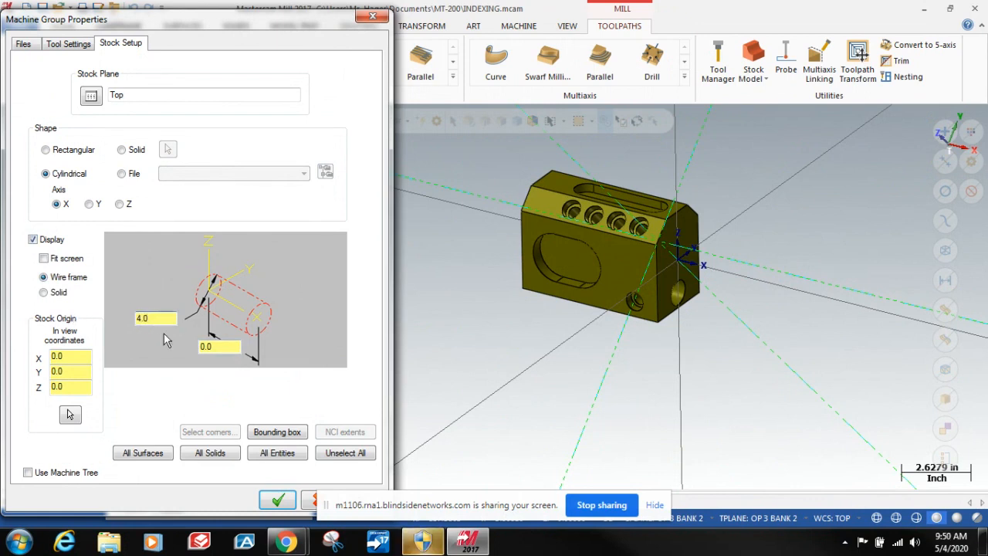
{"action": "left_click", "coordinate": [211, 346]}
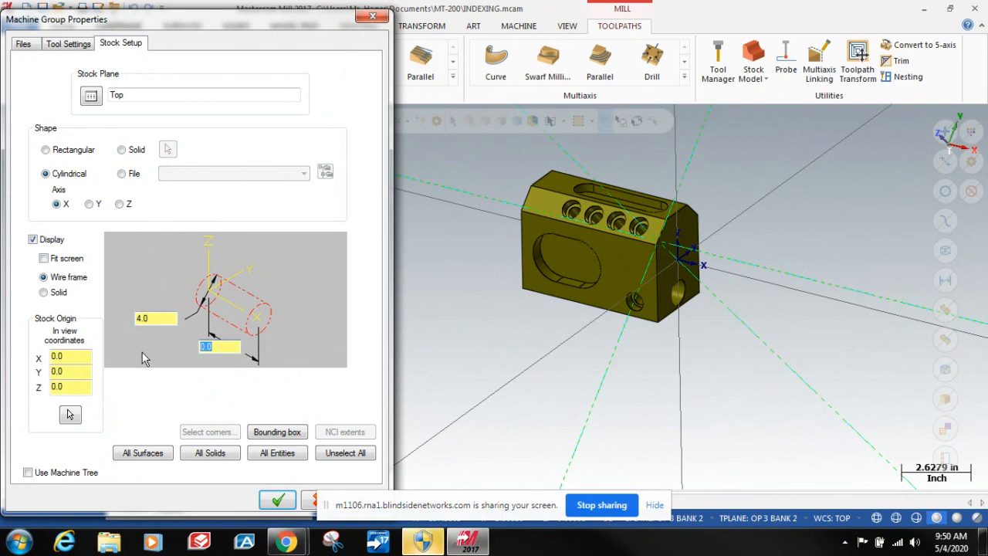
{"action": "type", "text": "6.0"}
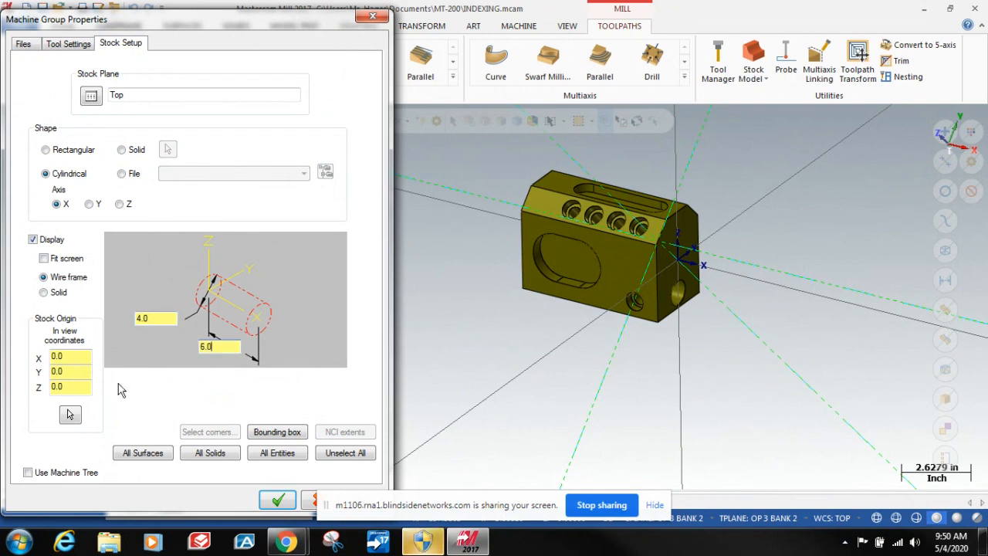
Try a stock origin X value of -5.0.
{"action": "left_click", "coordinate": [76, 385]}
{"action": "left_click_drag", "start_coordinate": [76, 385], "coordinate": [3, 383]}
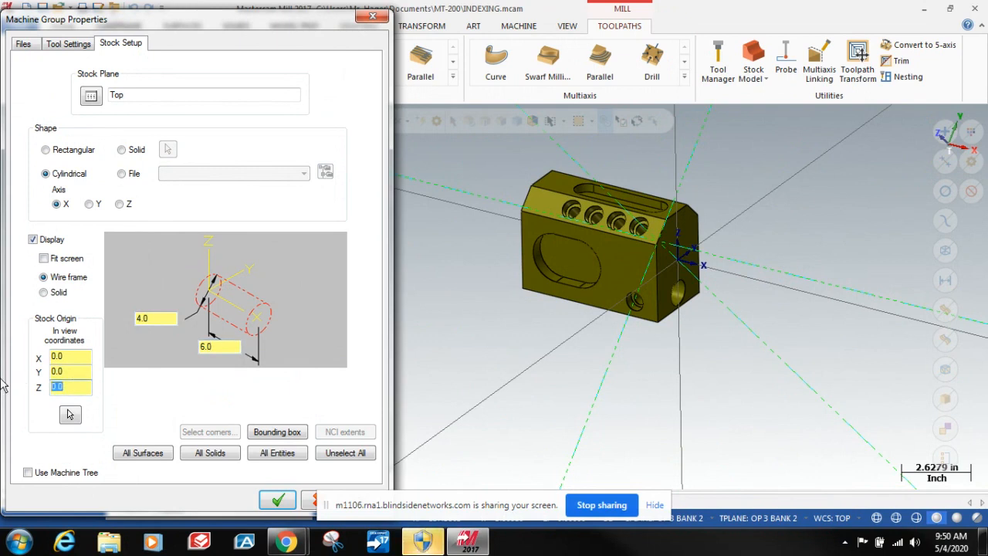
{"action": "left_click_drag", "start_coordinate": [78, 356], "coordinate": [19, 353]}
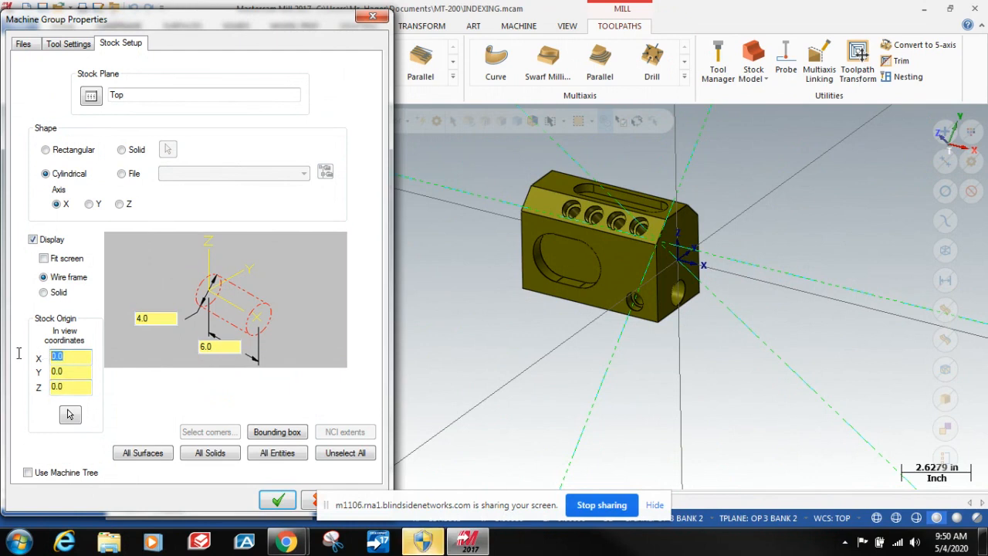
{"action": "type", "text": "1"}
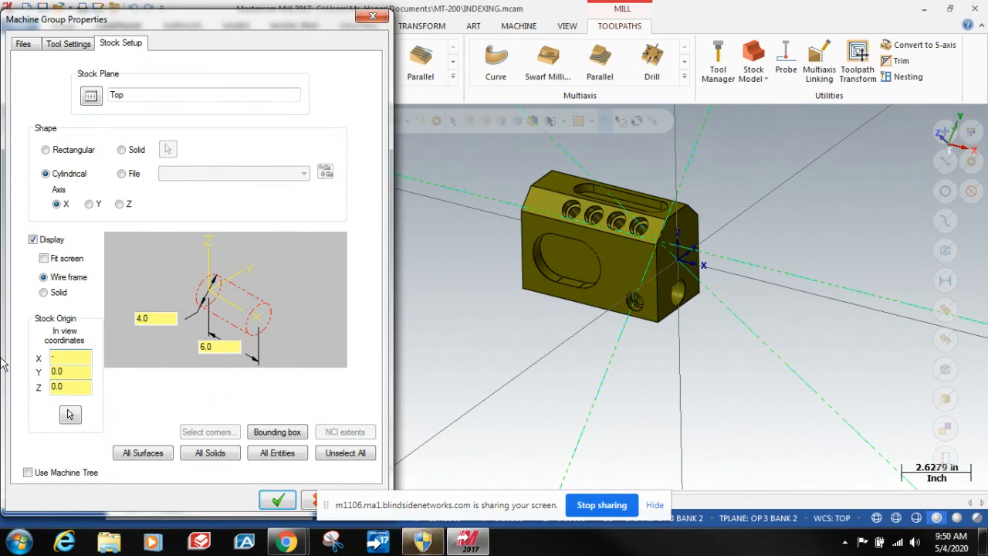
{"action": "type", "text": "-5.0"}
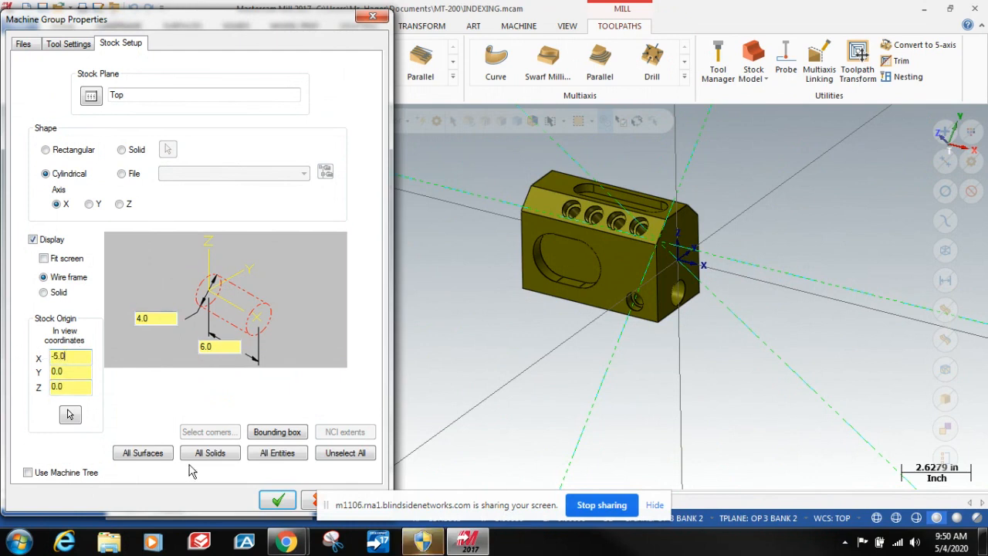
{"action": "left_click", "coordinate": [228, 457]}
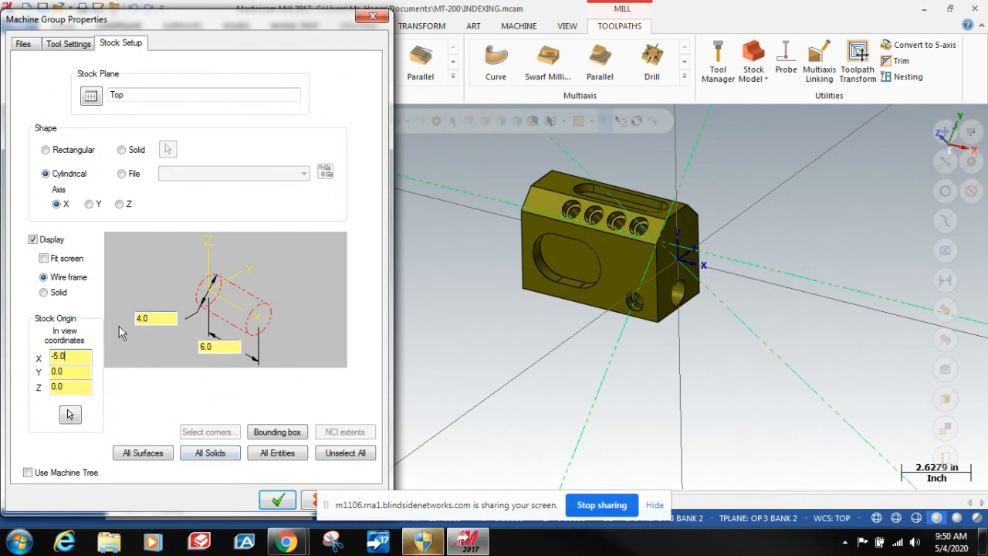
Set the stock origin X value to 0 and apply the stock setup.
{"action": "double_click", "coordinate": [71, 357]}
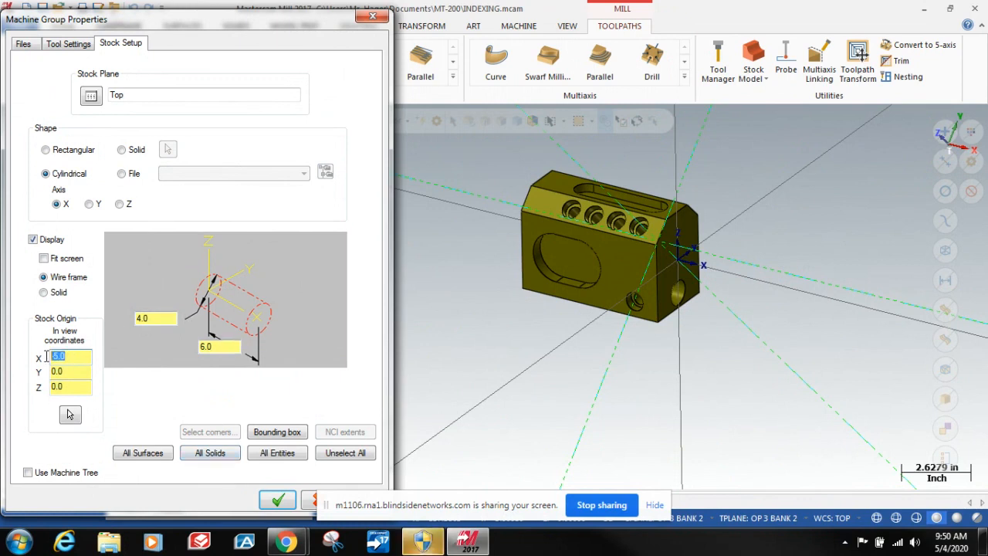
{"action": "type", "text": "0"}
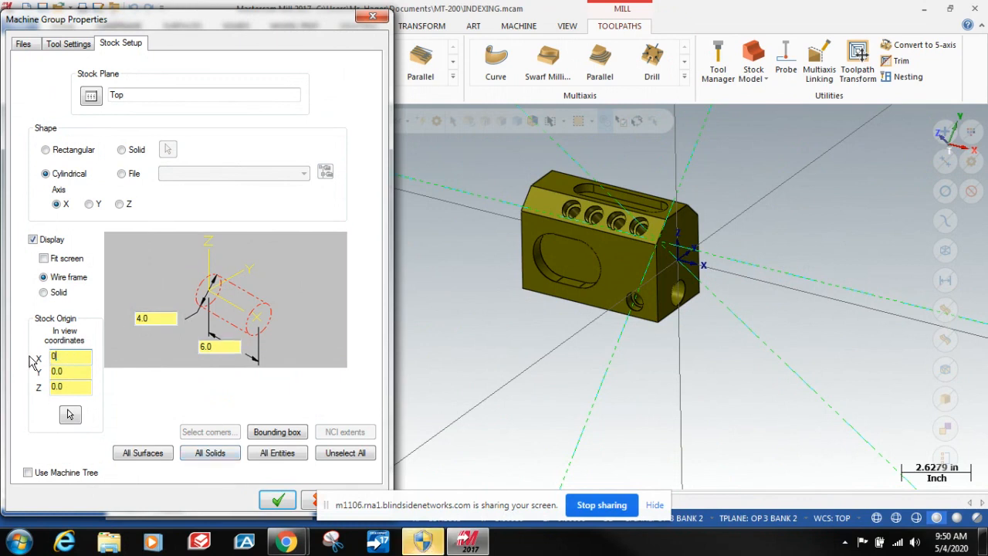
{"action": "left_click", "coordinate": [278, 501]}
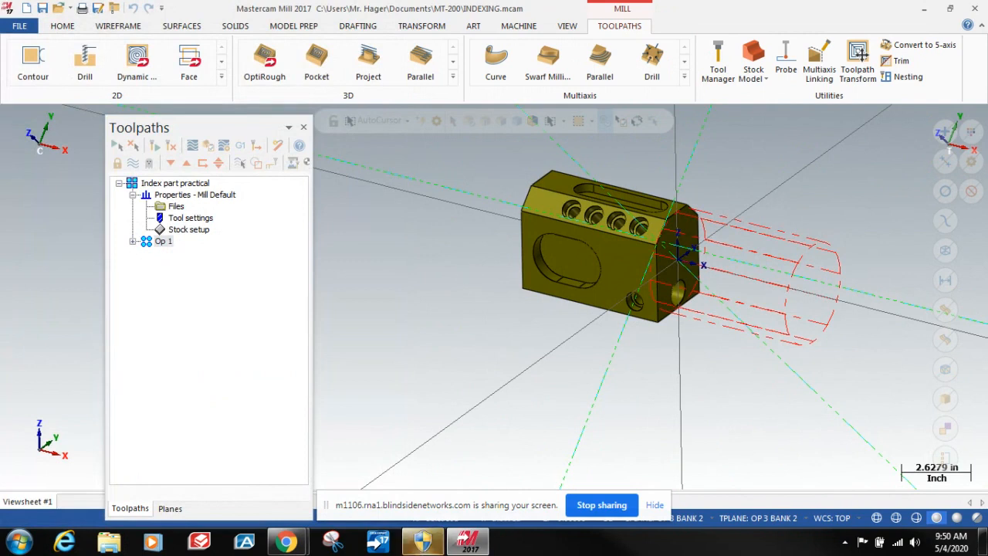
Compare the stock outline with the part, then reopen the stock setup and set the cylinder diameter to 5.0.
{"action": "scroll", "coordinate": [854, 177], "scroll_direction": "down", "scroll_amount": 1}
{"action": "middle_click_drag", "start_coordinate": [853, 177], "coordinate": [823, 185]}
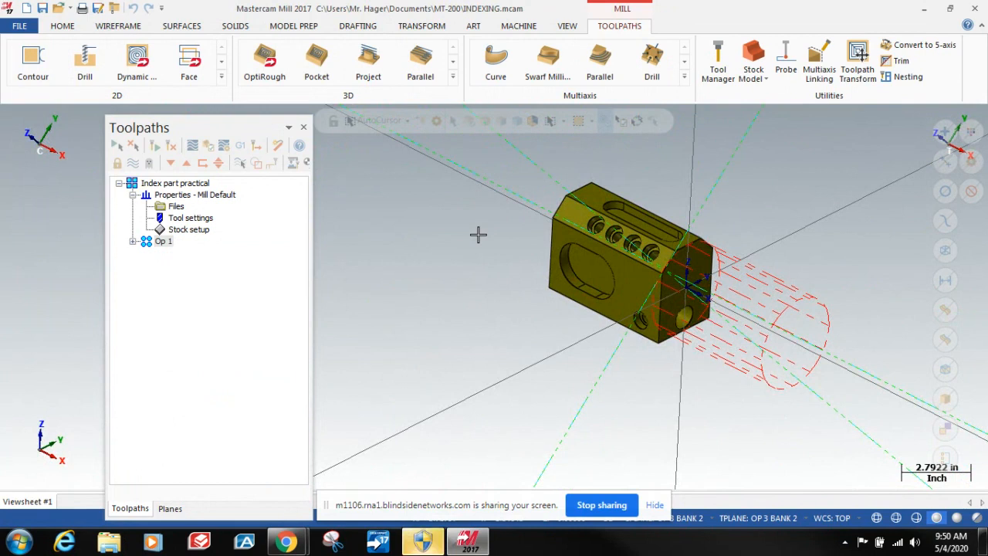
{"action": "scroll", "coordinate": [477, 234], "scroll_direction": "down", "scroll_amount": 3}
{"action": "scroll", "coordinate": [826, 399], "scroll_direction": "up", "scroll_amount": 3}
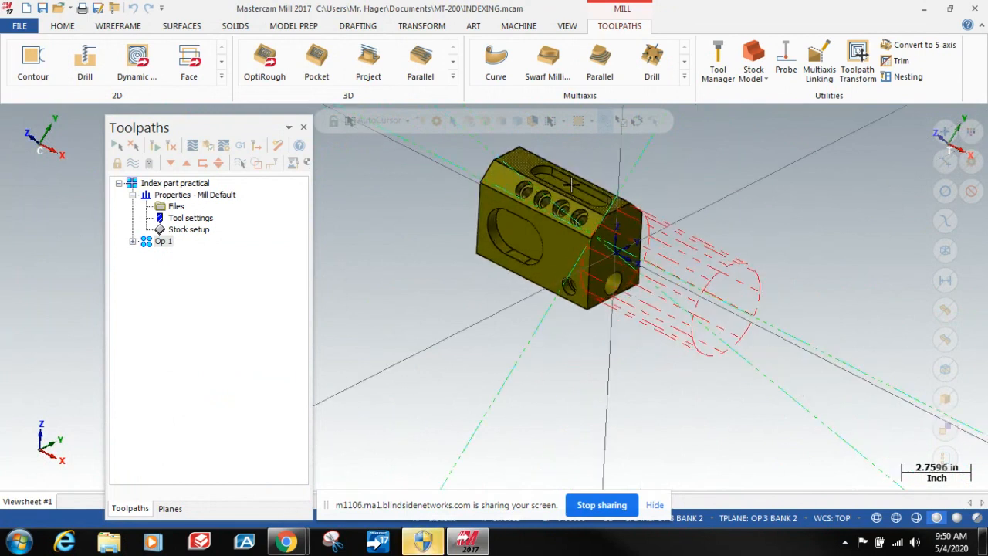
{"action": "middle_click_drag", "start_coordinate": [463, 209], "coordinate": [523, 257]}
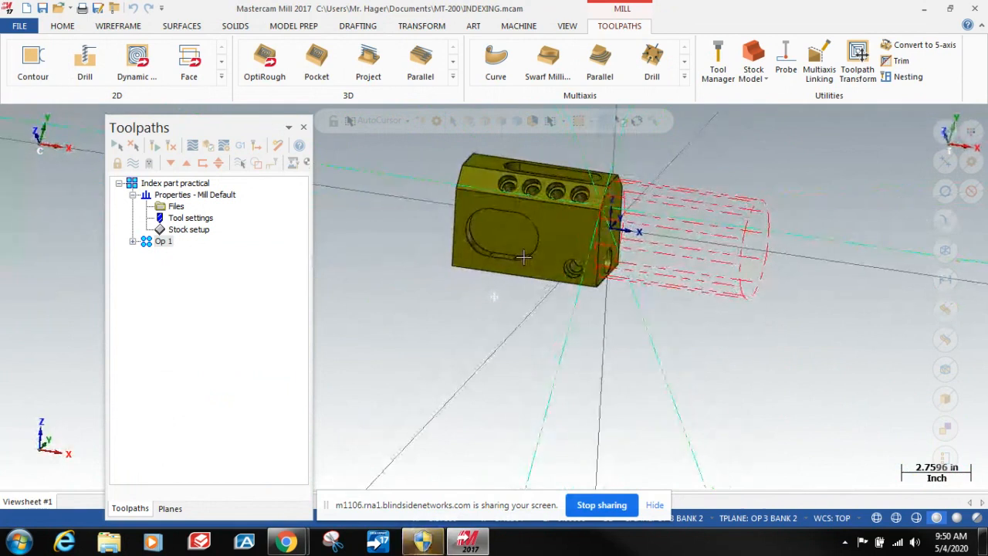
{"action": "middle_click_drag", "start_coordinate": [421, 247], "coordinate": [761, 243]}
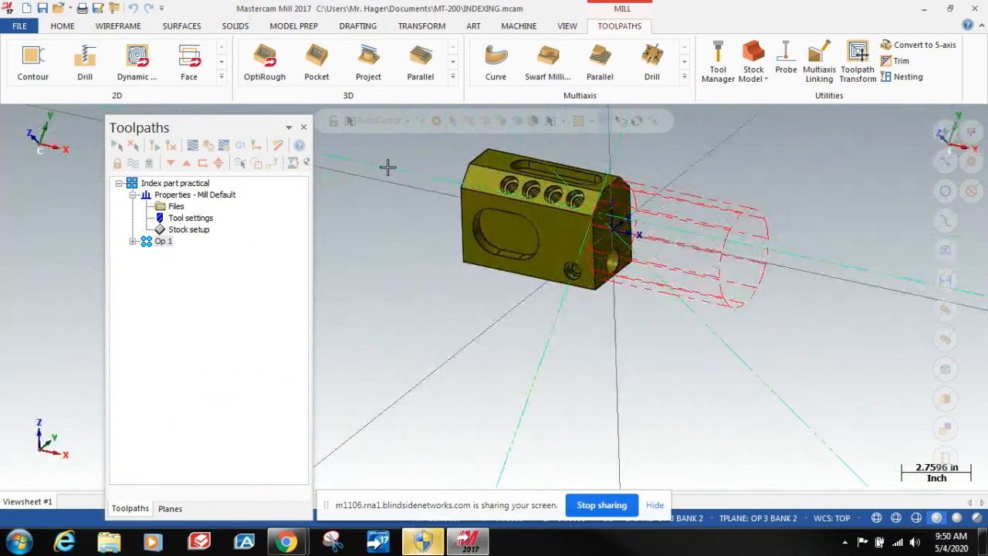
{"action": "left_click", "coordinate": [177, 230]}
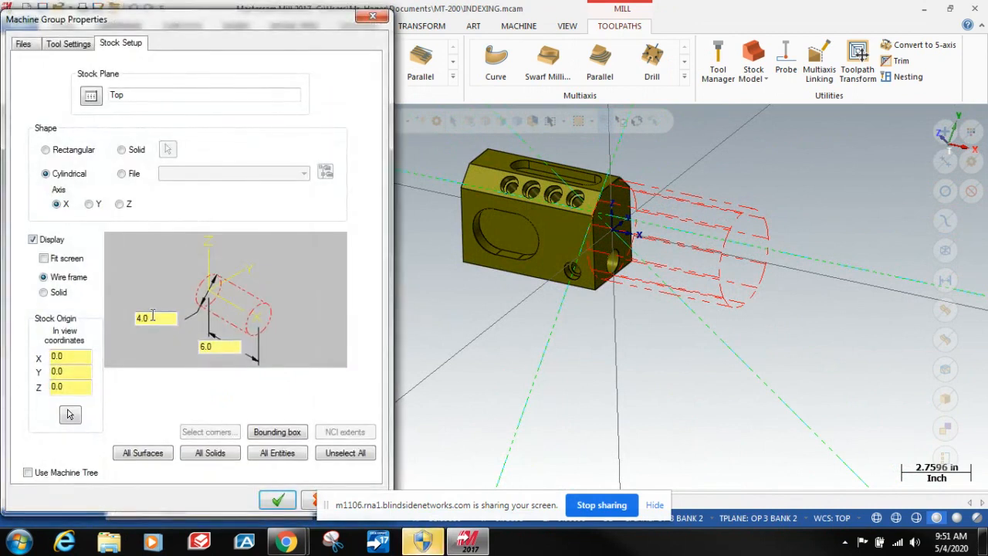
{"action": "double_click", "coordinate": [151, 318]}
{"action": "type", "text": "5.0"}
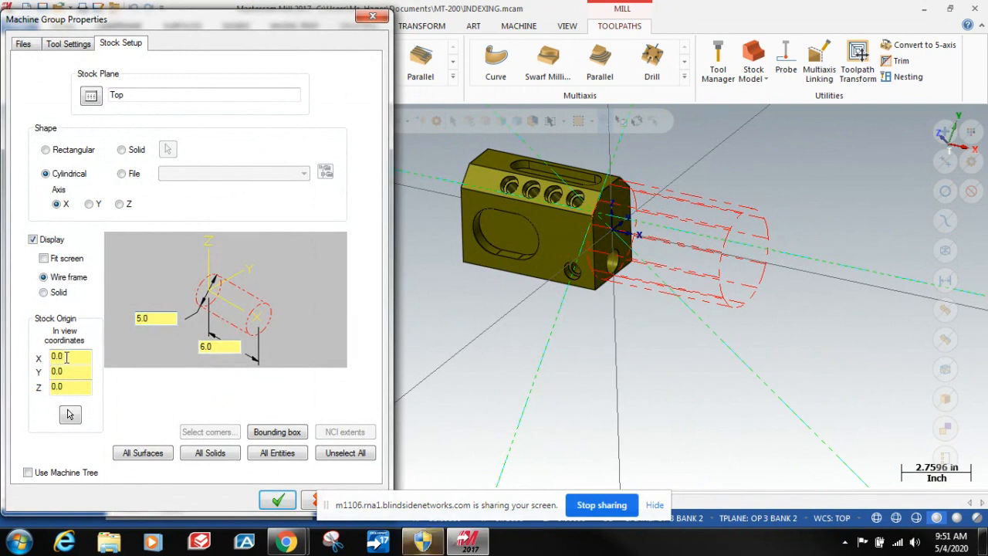
Set the stock origin X value to -6.0 and apply the stock setup.
{"action": "left_click_drag", "start_coordinate": [72, 358], "coordinate": [11, 362]}
{"action": "type", "text": "-"}
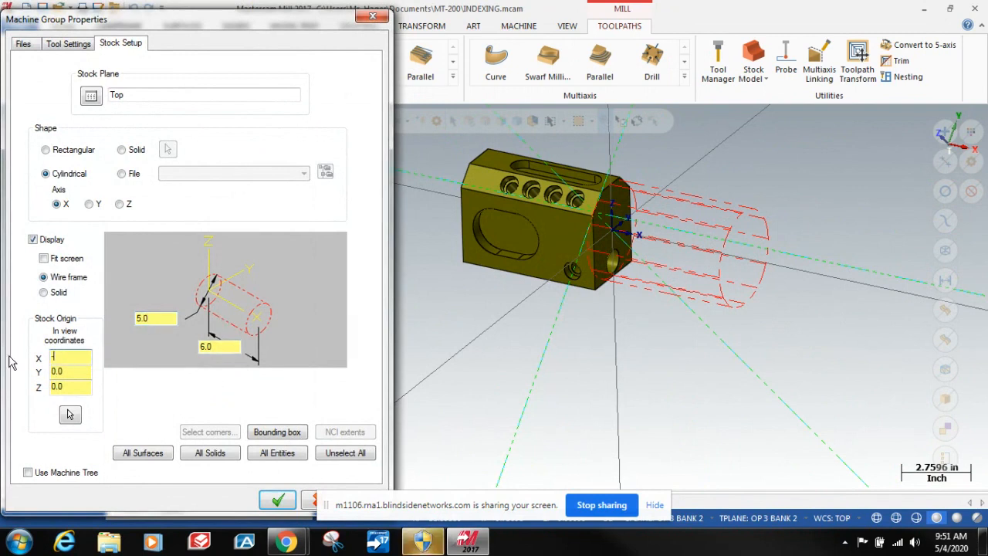
{"action": "type", "text": "6"}
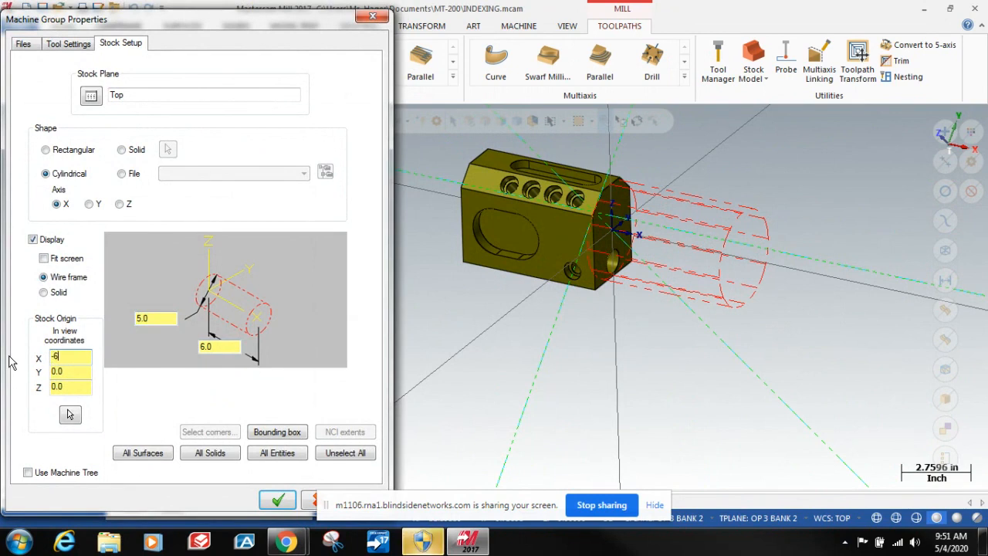
{"action": "type", "text": ".0"}
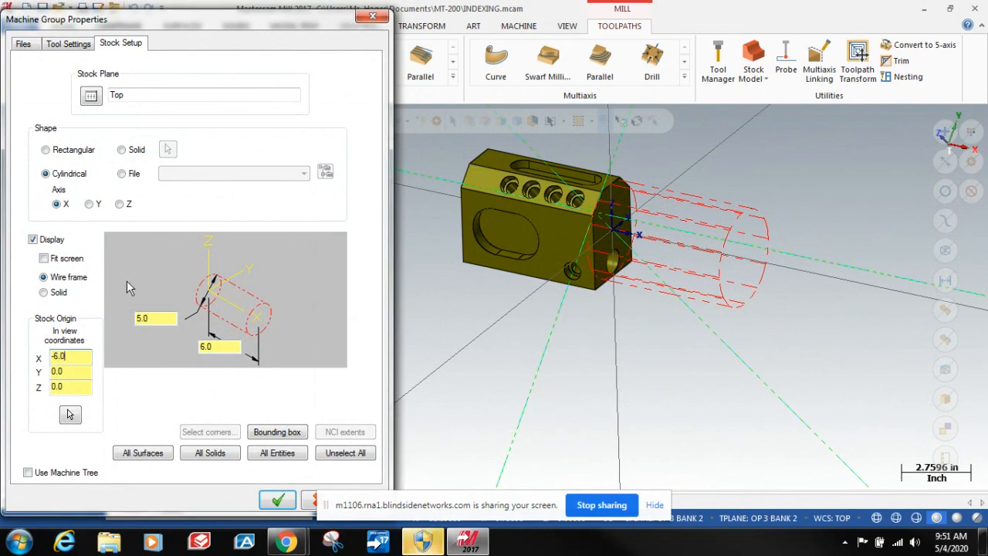
{"action": "left_click", "coordinate": [278, 502]}
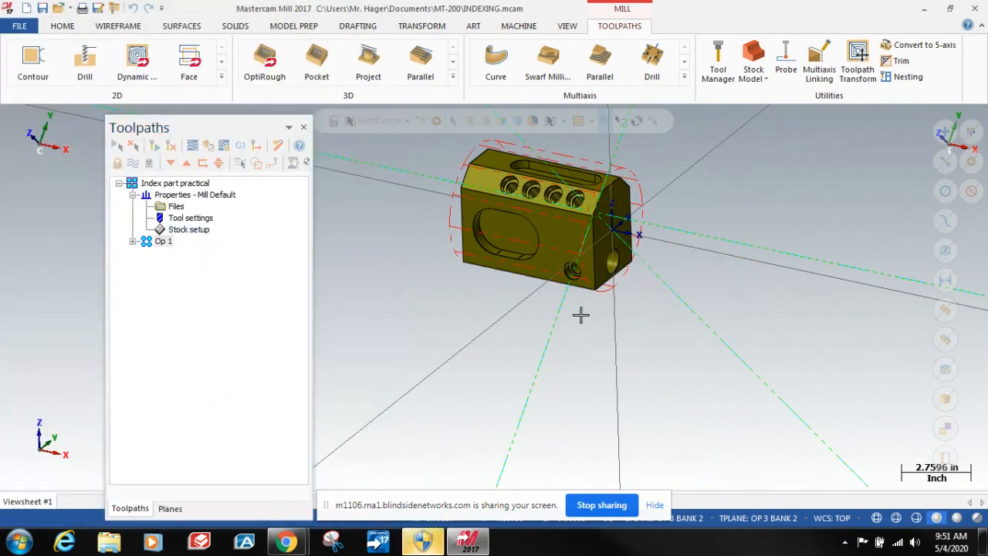
{"action": "mouse_move", "coordinate": [585, 307]}
{"action": "middle_mouse_down"}
{"action": "mouse_move", "coordinate": [604, 294]}
{"action": "mouse_move", "coordinate": [684, 289]}
{"action": "mouse_move", "coordinate": [413, 278]}
{"action": "mouse_move", "coordinate": [425, 267]}
{"action": "mouse_move", "coordinate": [428, 276]}
{"action": "mouse_move", "coordinate": [547, 282]}
{"action": "mouse_move", "coordinate": [621, 344]}
{"action": "mouse_move", "coordinate": [587, 311]}
{"action": "middle_mouse_up"}
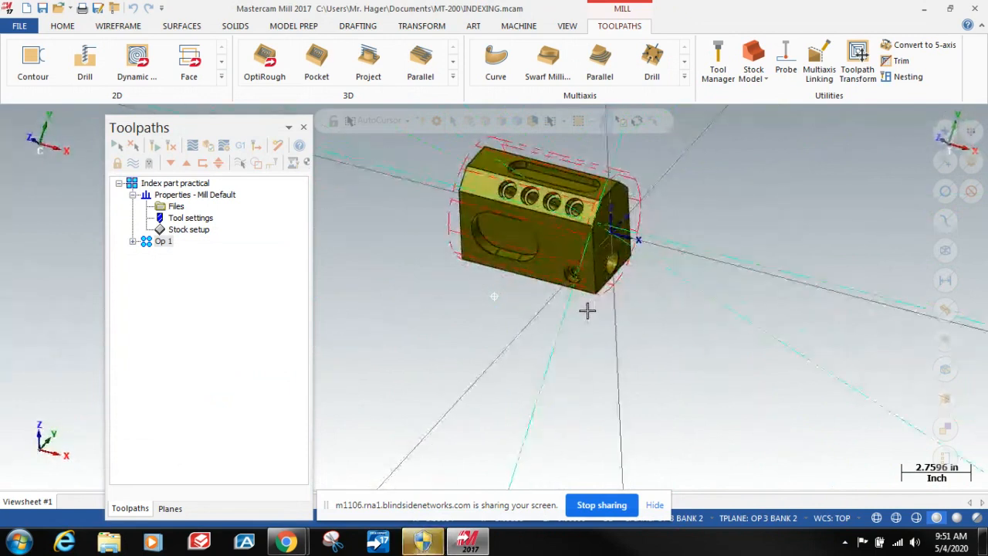
{"action": "scroll", "coordinate": [414, 180], "scroll_direction": "up", "scroll_amount": 2}
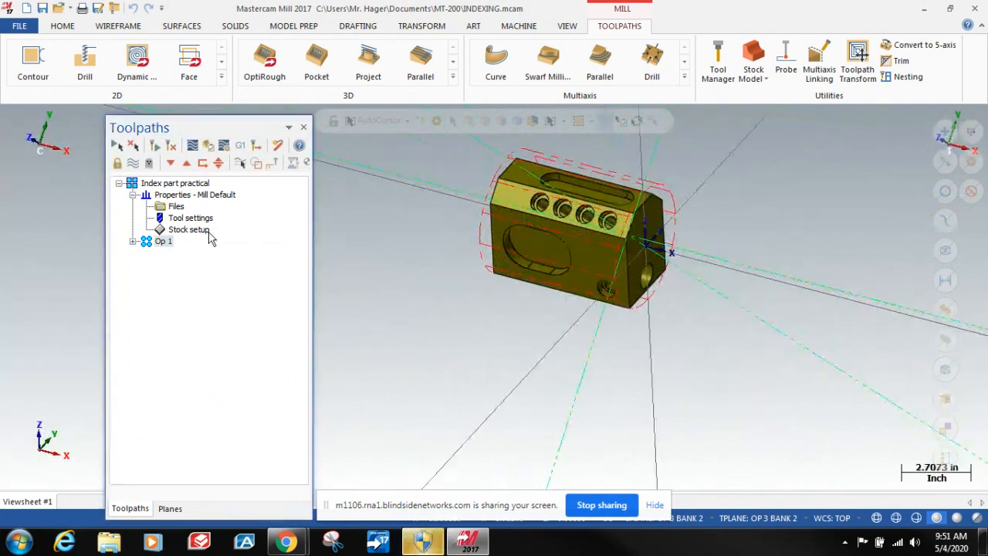
Reopen the stock setup, set the cylinder length to 7.0 and the origin X value to -7, and apply the changes.
{"action": "left_click", "coordinate": [177, 234]}
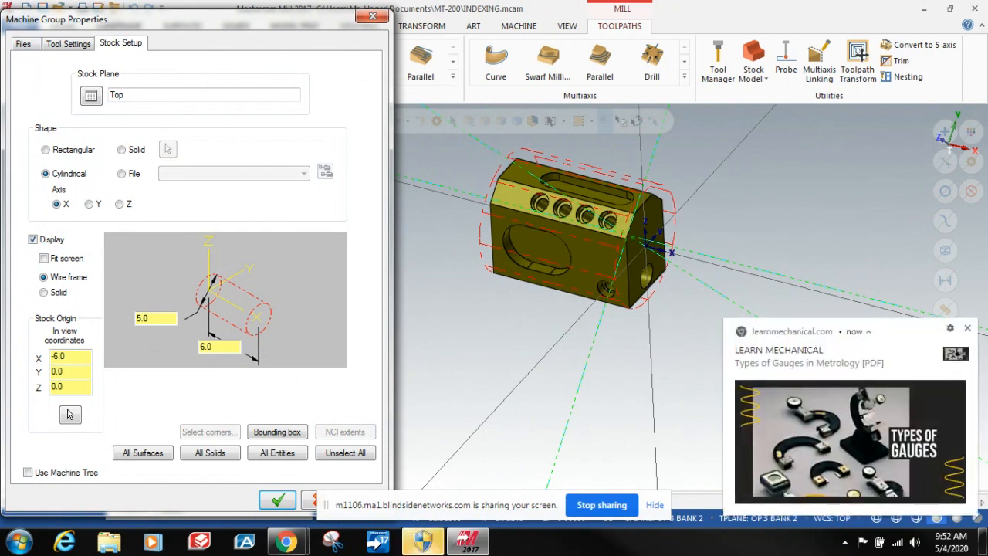
{"action": "left_click", "coordinate": [967, 328]}
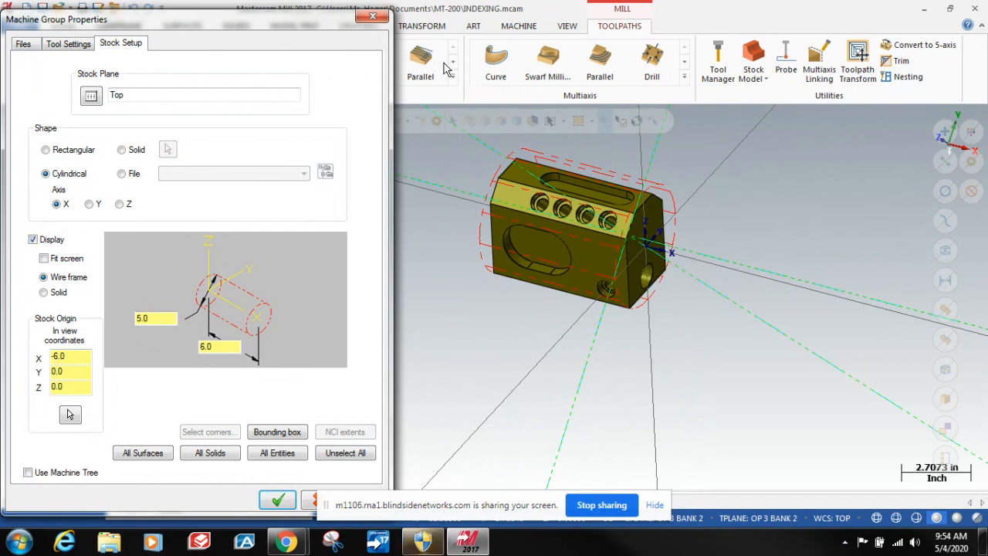
{"action": "left_click_drag", "start_coordinate": [239, 24], "coordinate": [210, 115]}
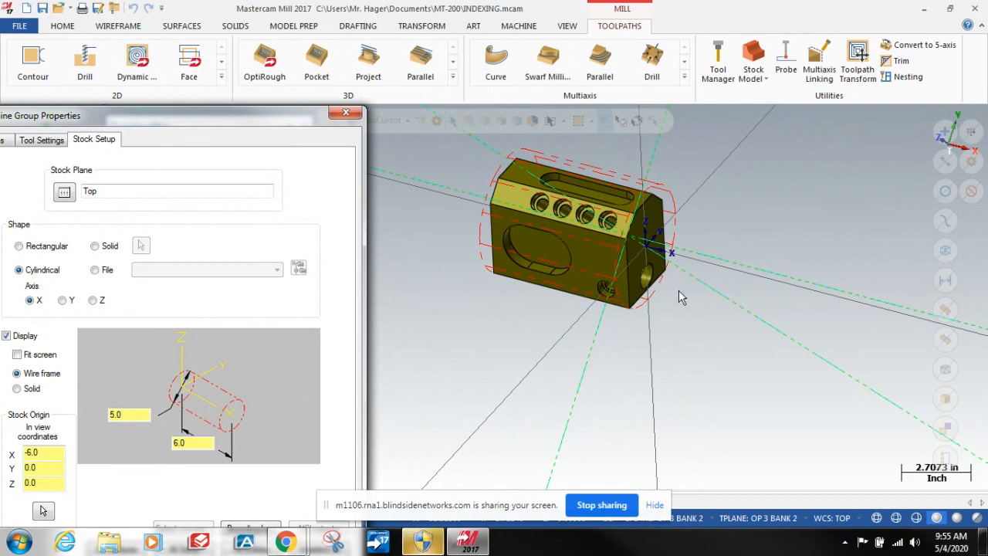
{"action": "left_click", "coordinate": [194, 444]}
{"action": "double_click", "coordinate": [194, 444]}
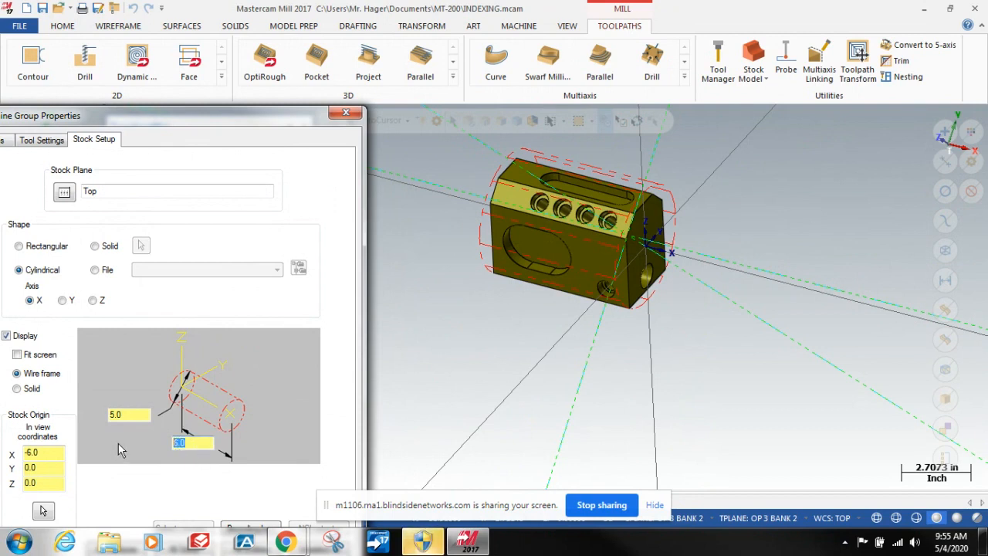
{"action": "type", "text": "7.0"}
{"action": "double_click", "coordinate": [35, 453]}
{"action": "type", "text": "-"}
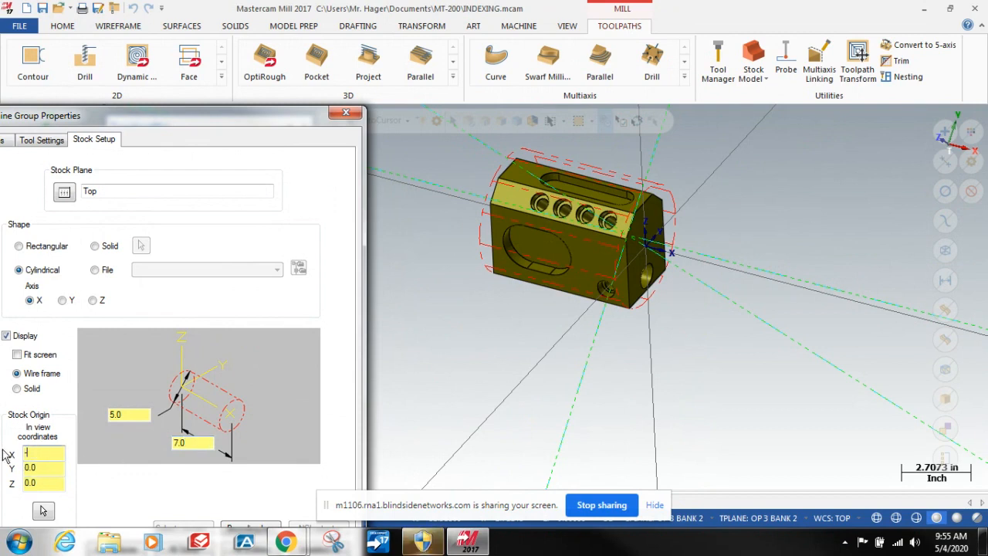
{"action": "type", "text": "7."}
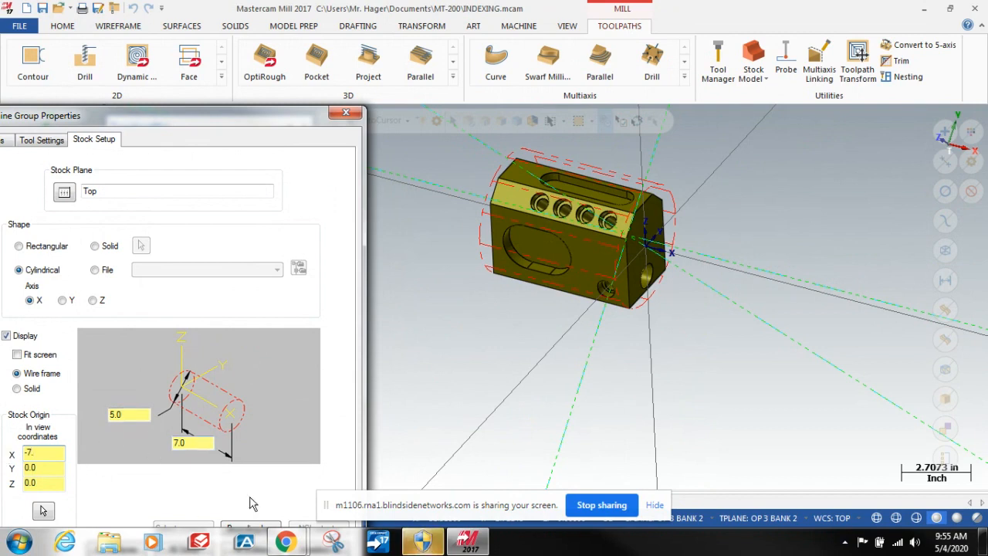
{"action": "left_click_drag", "start_coordinate": [202, 116], "coordinate": [213, 30]}
{"action": "left_click", "coordinate": [262, 510]}
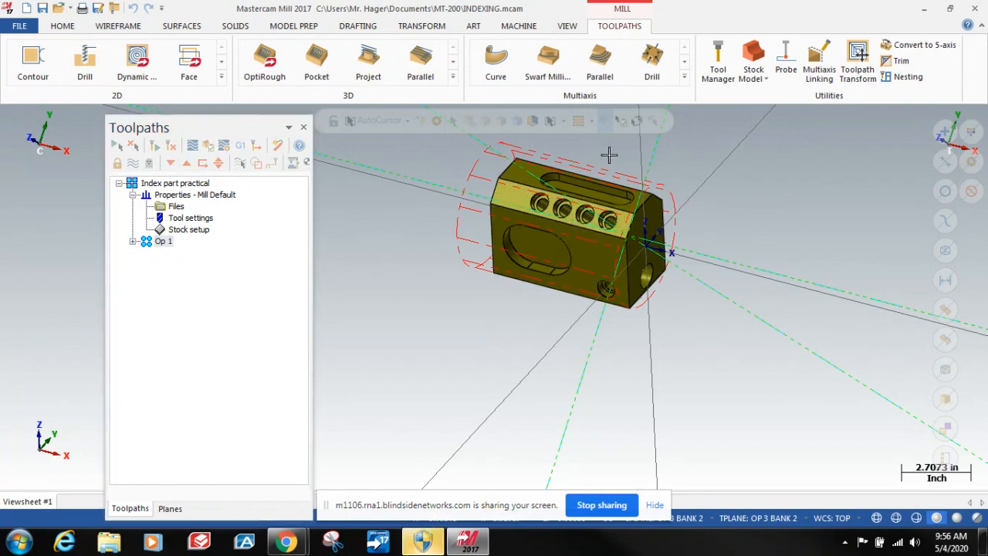
Examine how the cylindrical stock outline encloses the part from several sides, including the slotted, drilled and end faces.
{"action": "scroll", "coordinate": [609, 155], "scroll_direction": "up", "scroll_amount": 3}
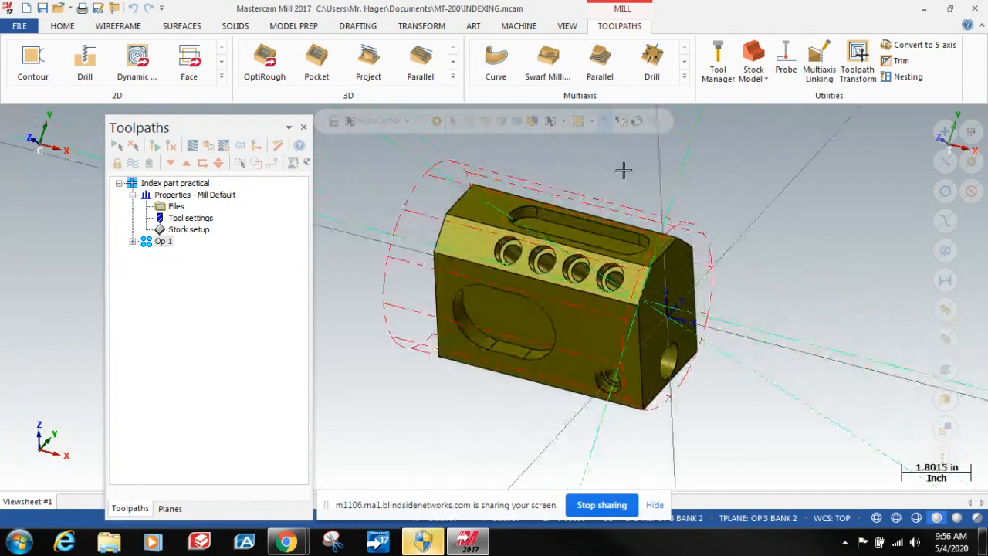
{"action": "left_click", "coordinate": [603, 300]}
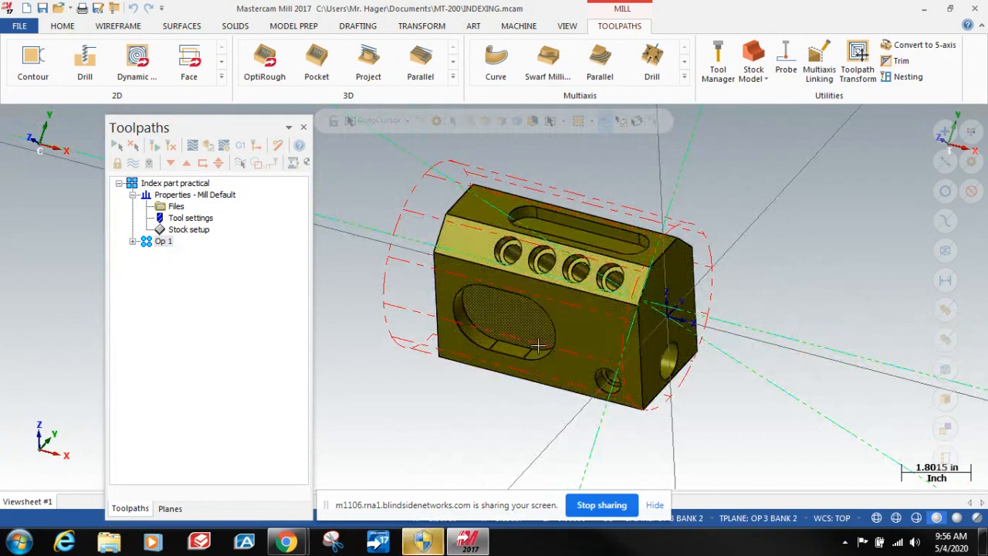
{"action": "mouse_move", "coordinate": [538, 345]}
{"action": "middle_mouse_down"}
{"action": "mouse_move", "coordinate": [549, 233]}
{"action": "mouse_move", "coordinate": [533, 324]}
{"action": "mouse_move", "coordinate": [519, 287]}
{"action": "mouse_move", "coordinate": [458, 342]}
{"action": "mouse_move", "coordinate": [425, 332]}
{"action": "mouse_move", "coordinate": [435, 331]}
{"action": "mouse_move", "coordinate": [441, 337]}
{"action": "mouse_move", "coordinate": [303, 354]}
{"action": "middle_mouse_up"}
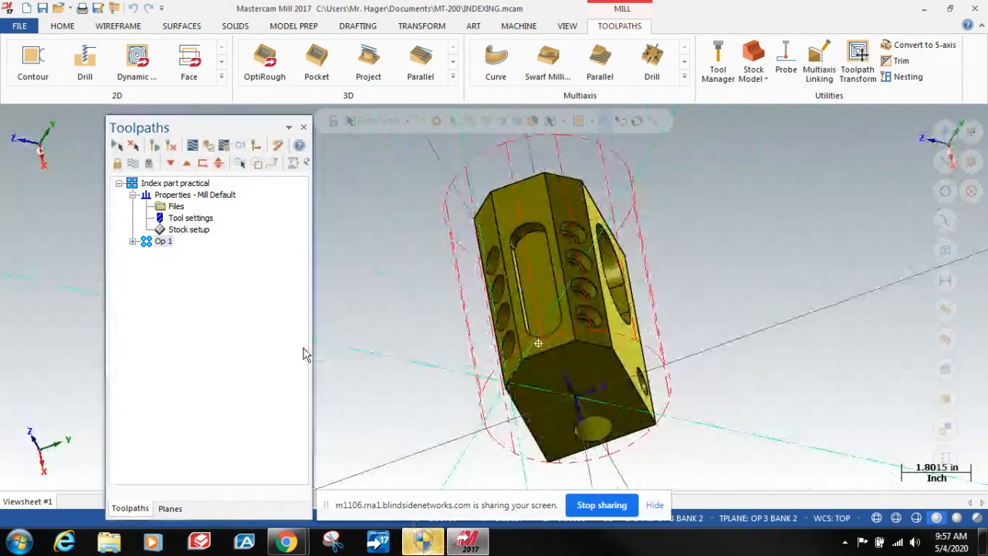
{"action": "middle_click_drag", "start_coordinate": [577, 304], "coordinate": [607, 441]}
{"action": "mouse_move", "coordinate": [727, 394]}
{"action": "middle_mouse_down"}
{"action": "mouse_move", "coordinate": [646, 291]}
{"action": "mouse_move", "coordinate": [692, 243]}
{"action": "mouse_move", "coordinate": [723, 249]}
{"action": "mouse_move", "coordinate": [739, 275]}
{"action": "mouse_move", "coordinate": [722, 309]}
{"action": "mouse_move", "coordinate": [733, 317]}
{"action": "mouse_move", "coordinate": [650, 314]}
{"action": "mouse_move", "coordinate": [774, 316]}
{"action": "mouse_move", "coordinate": [816, 267]}
{"action": "mouse_move", "coordinate": [668, 311]}
{"action": "mouse_move", "coordinate": [745, 281]}
{"action": "mouse_move", "coordinate": [672, 462]}
{"action": "mouse_move", "coordinate": [773, 423]}
{"action": "middle_mouse_up"}
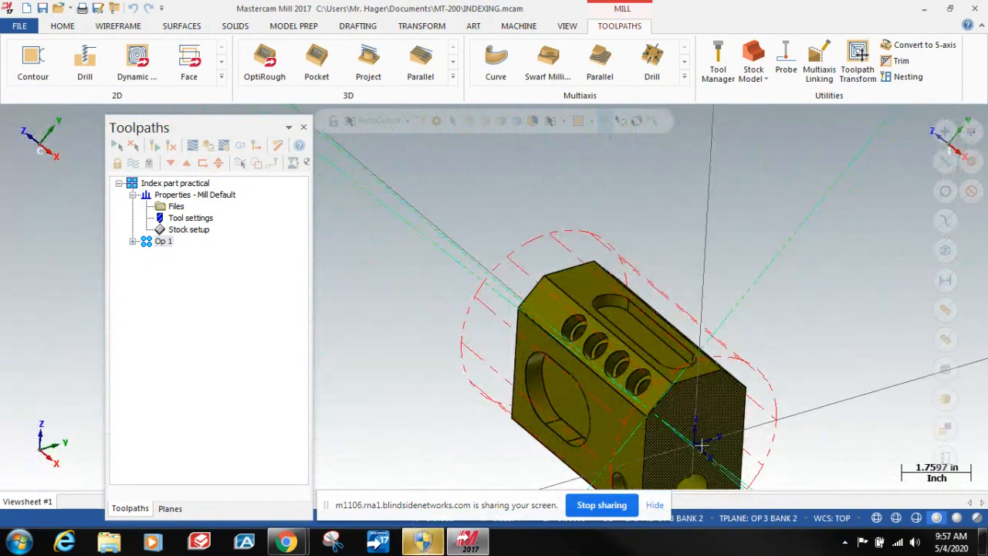
{"action": "scroll", "coordinate": [546, 400], "scroll_direction": "down", "scroll_amount": 3}
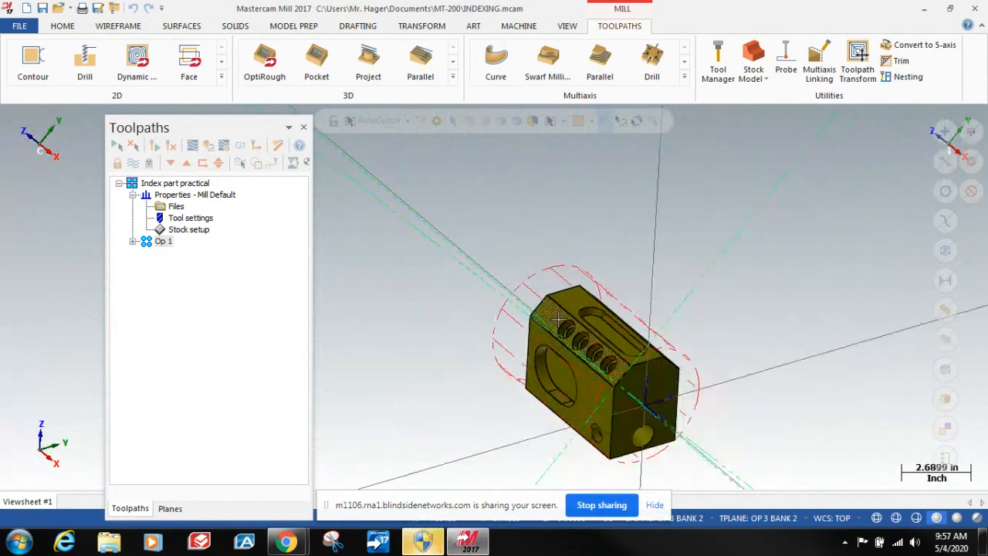
{"action": "scroll", "coordinate": [617, 402], "scroll_direction": "up", "scroll_amount": 6}
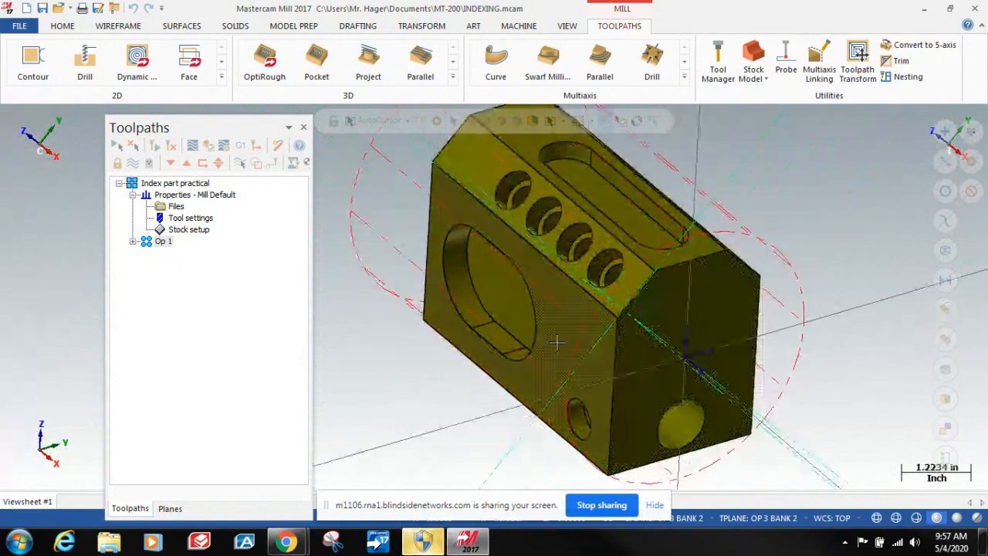
{"action": "middle_click_drag", "start_coordinate": [781, 353], "coordinate": [563, 363]}
{"action": "scroll", "coordinate": [560, 378], "scroll_direction": "down", "scroll_amount": 3}
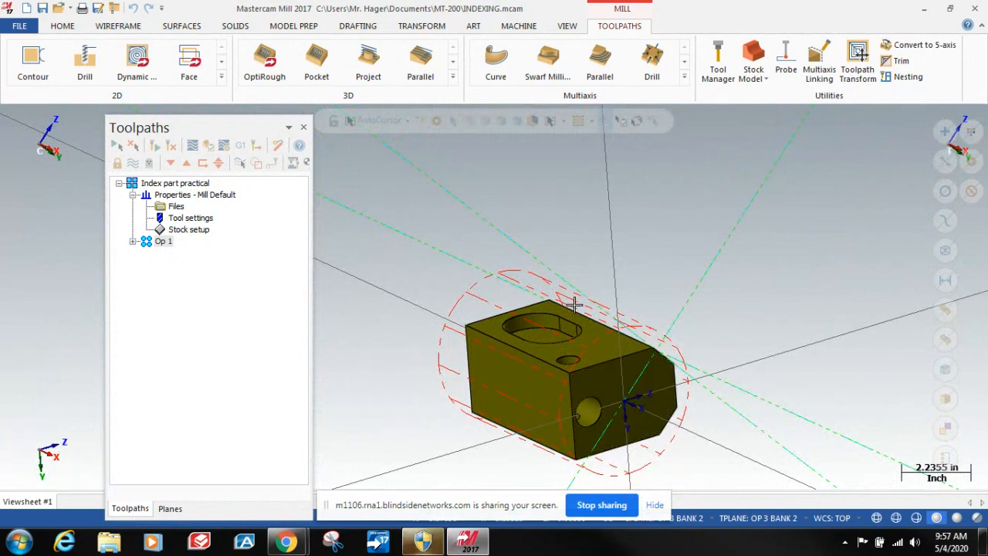
{"action": "middle_click_drag", "start_coordinate": [577, 275], "coordinate": [613, 348]}
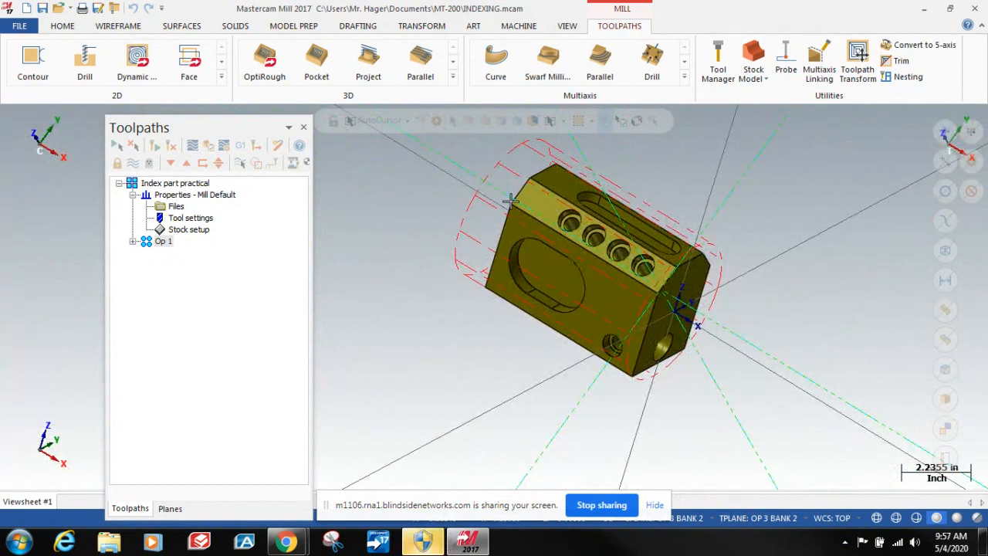
{"action": "scroll", "coordinate": [427, 304], "scroll_direction": "down", "scroll_amount": 2}
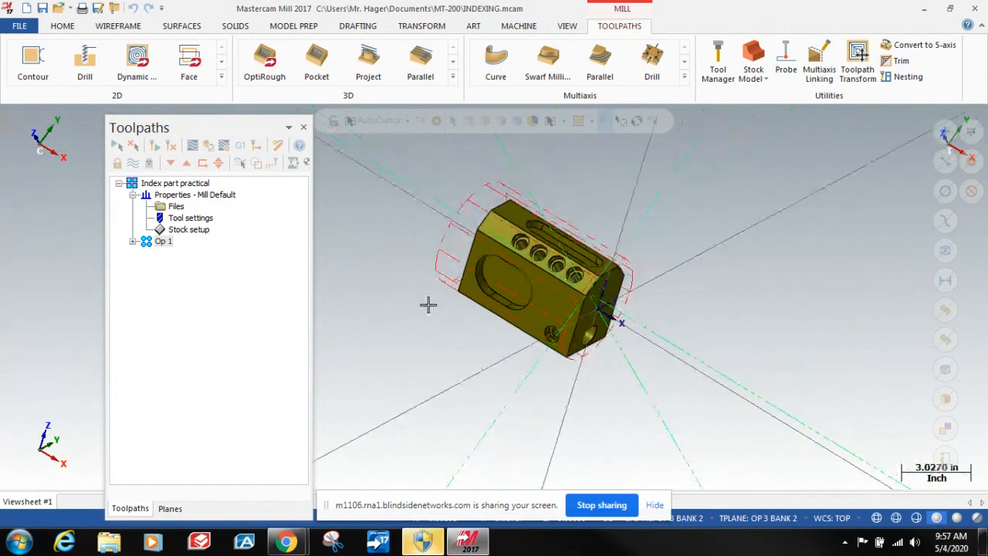
{"action": "scroll", "coordinate": [452, 188], "scroll_direction": "up", "scroll_amount": 2}
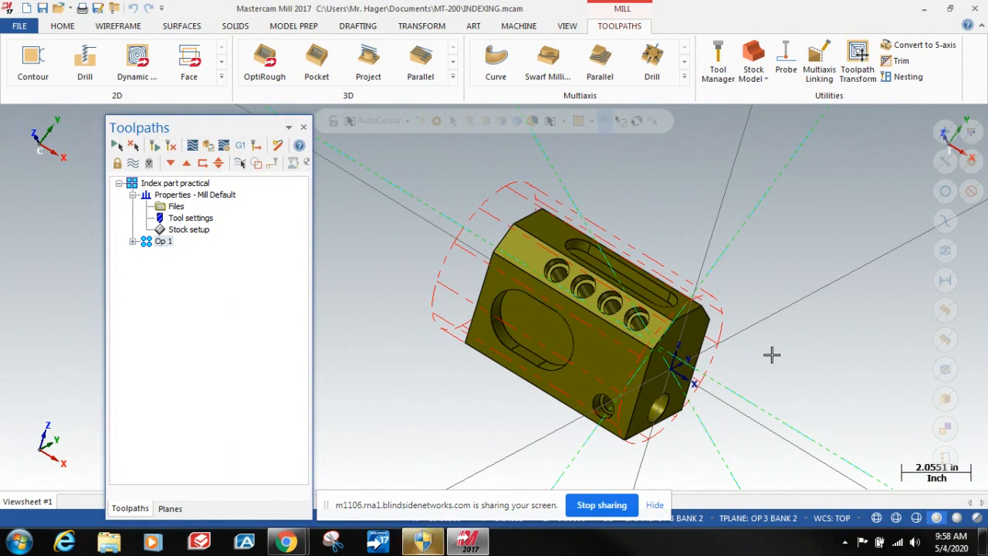
In the machine group's tool settings, enable sequential tool number assignment and calculate feeds from the material.
{"action": "double_click", "coordinate": [171, 218]}
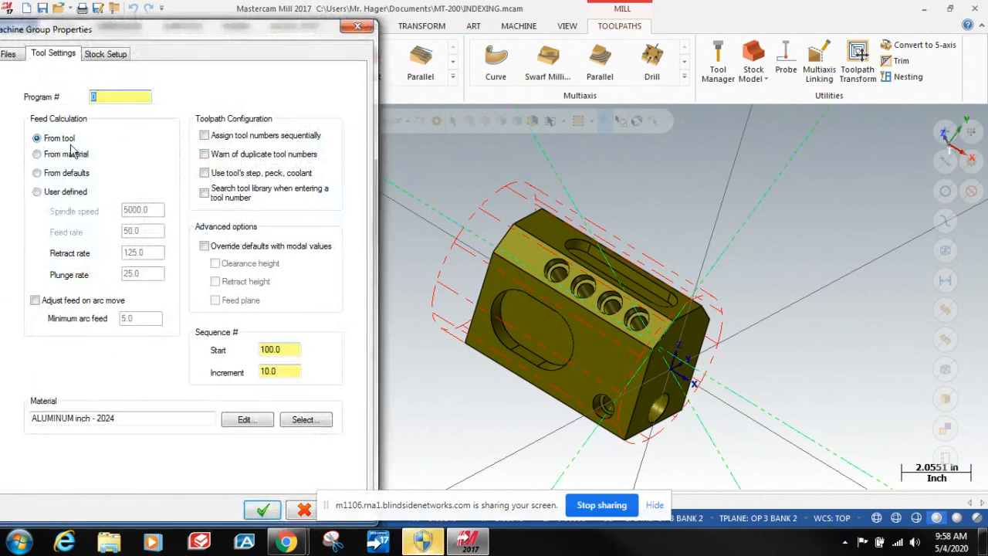
{"action": "left_click", "coordinate": [205, 136]}
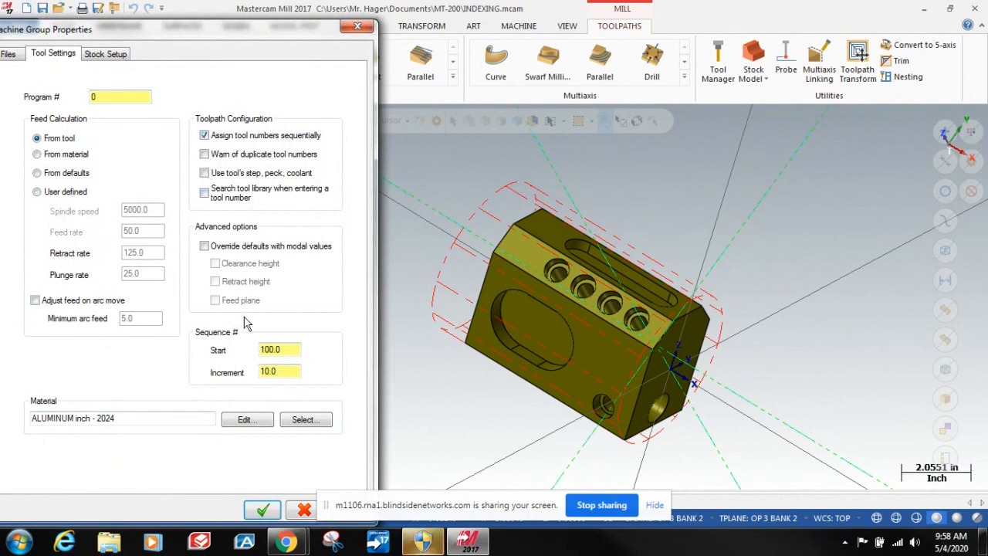
{"action": "left_click", "coordinate": [37, 154]}
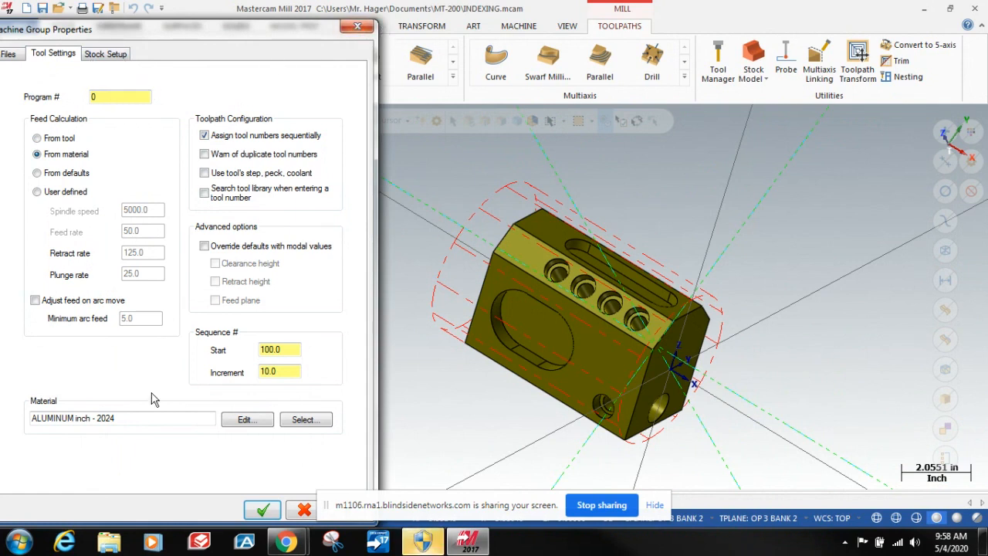
{"action": "left_click_drag", "start_coordinate": [192, 43], "coordinate": [220, 23]}
{"action": "left_click", "coordinate": [291, 490]}
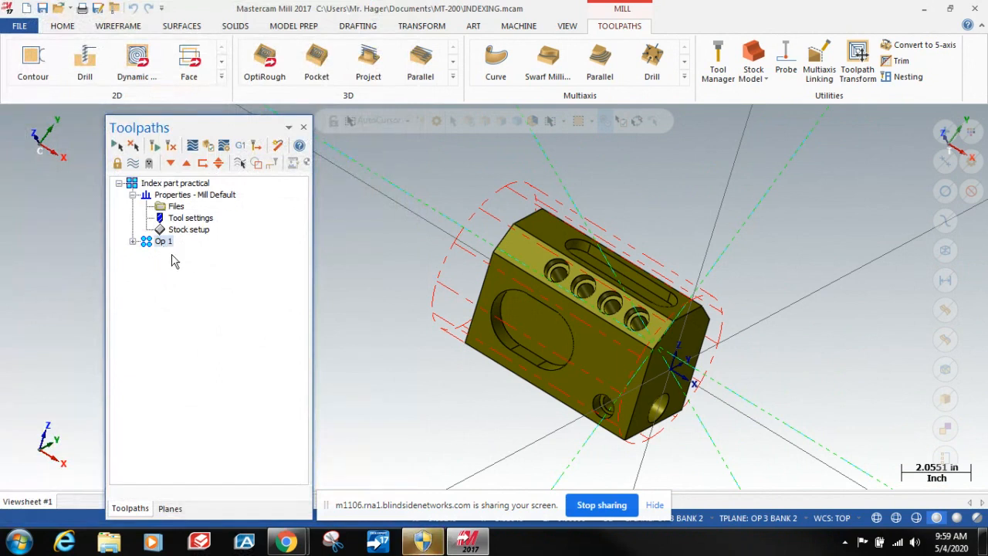
Start a facing toolpath and chain the solid's flat top face with the long slot as its geometry.
{"action": "middle_click_drag", "start_coordinate": [705, 189], "coordinate": [652, 197]}
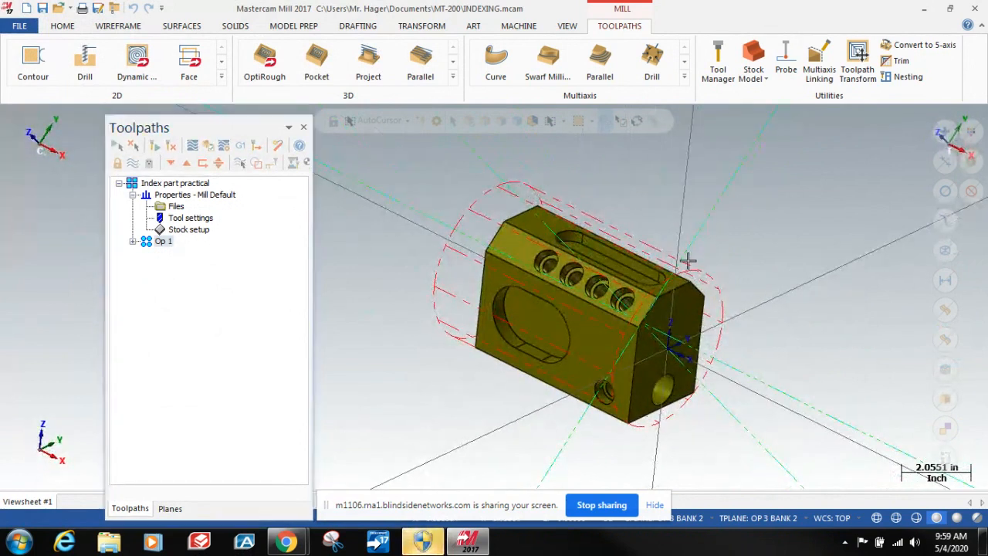
{"action": "middle_click_drag", "start_coordinate": [664, 231], "coordinate": [627, 321]}
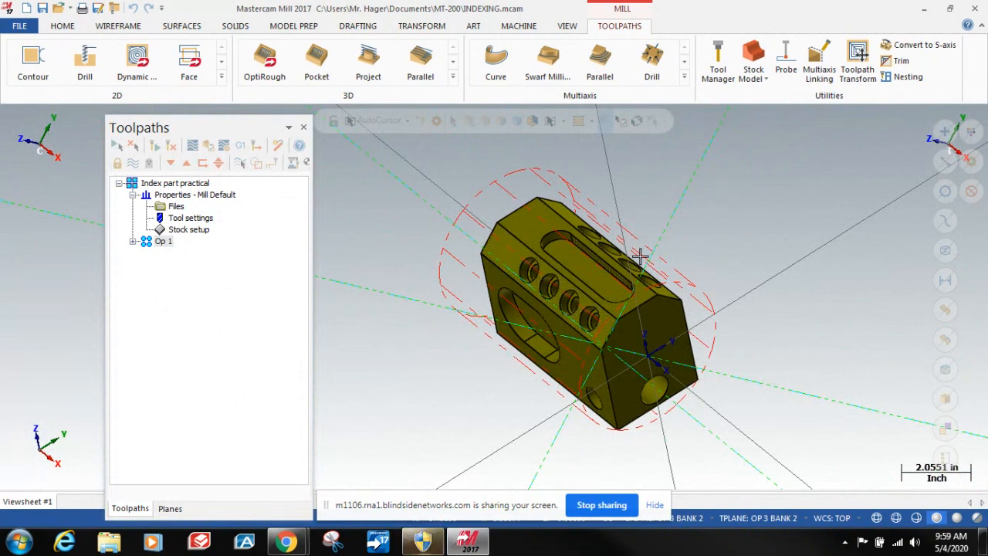
{"action": "scroll", "coordinate": [641, 263], "scroll_direction": "down", "scroll_amount": 1}
{"action": "scroll", "coordinate": [645, 289], "scroll_direction": "up", "scroll_amount": 2}
{"action": "scroll", "coordinate": [645, 288], "scroll_direction": "up", "scroll_amount": 1}
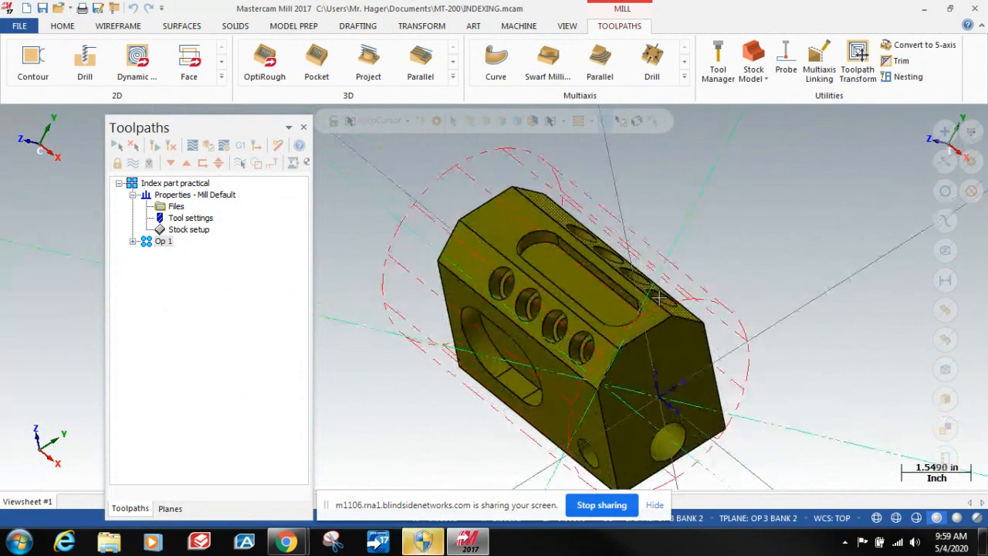
{"action": "scroll", "coordinate": [507, 276], "scroll_direction": "down", "scroll_amount": 1}
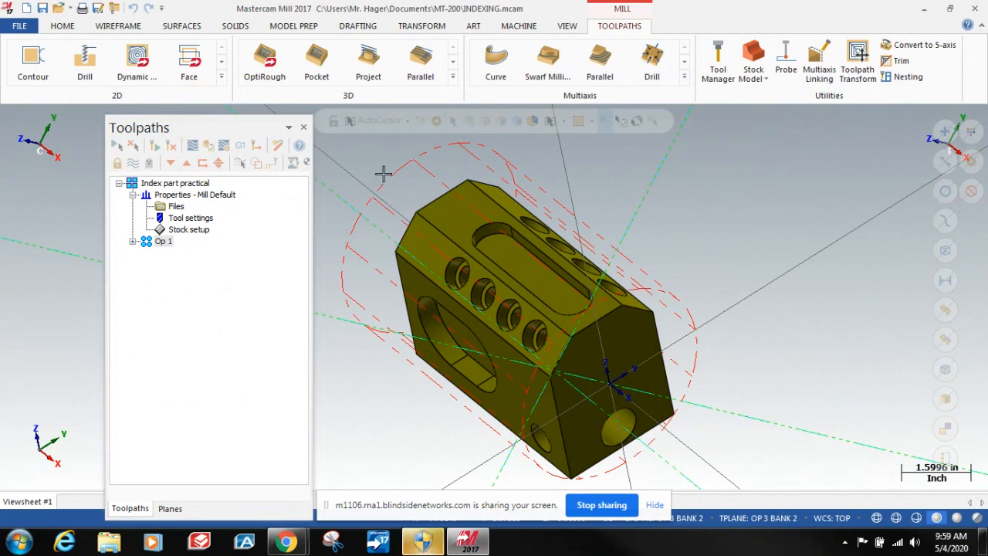
{"action": "left_click", "coordinate": [189, 60]}
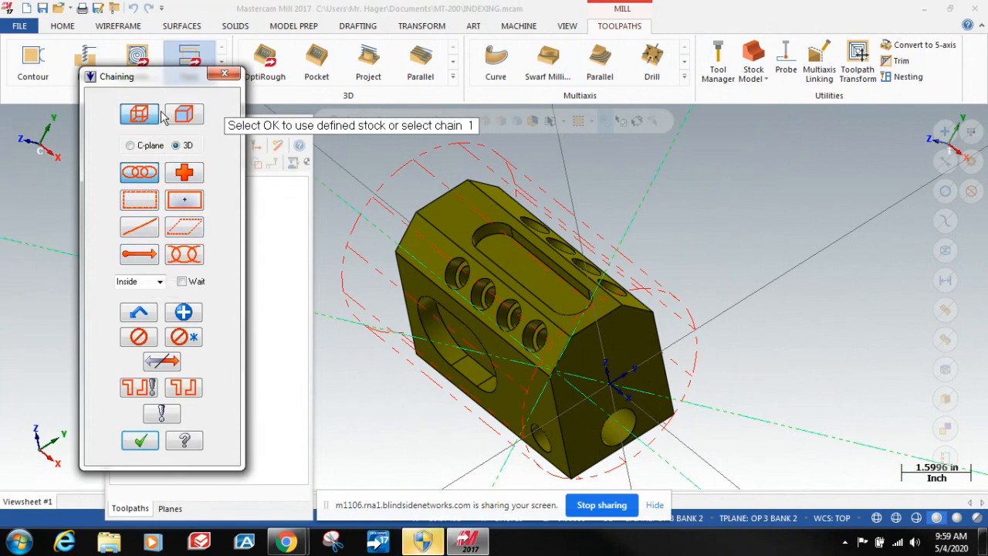
{"action": "left_click", "coordinate": [183, 115]}
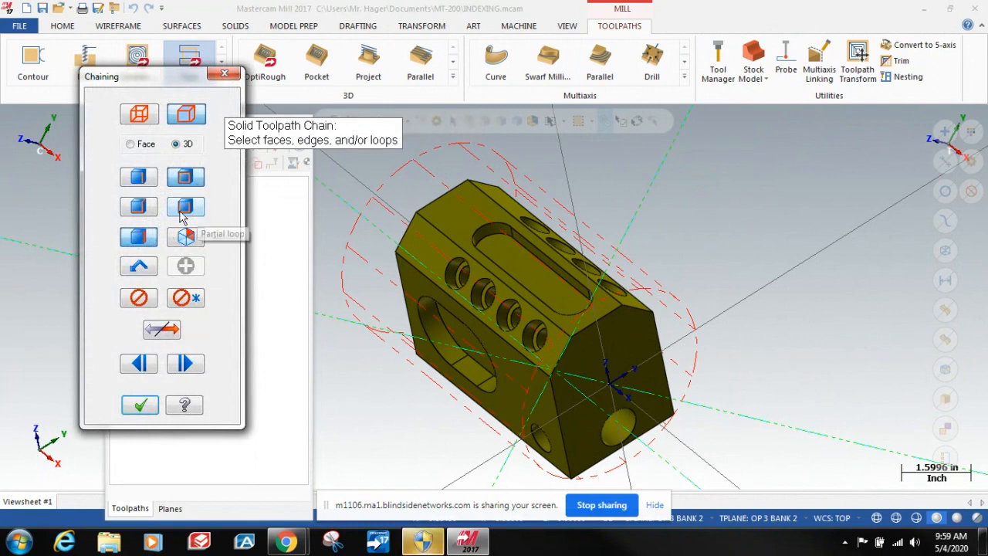
{"action": "left_click", "coordinate": [137, 239]}
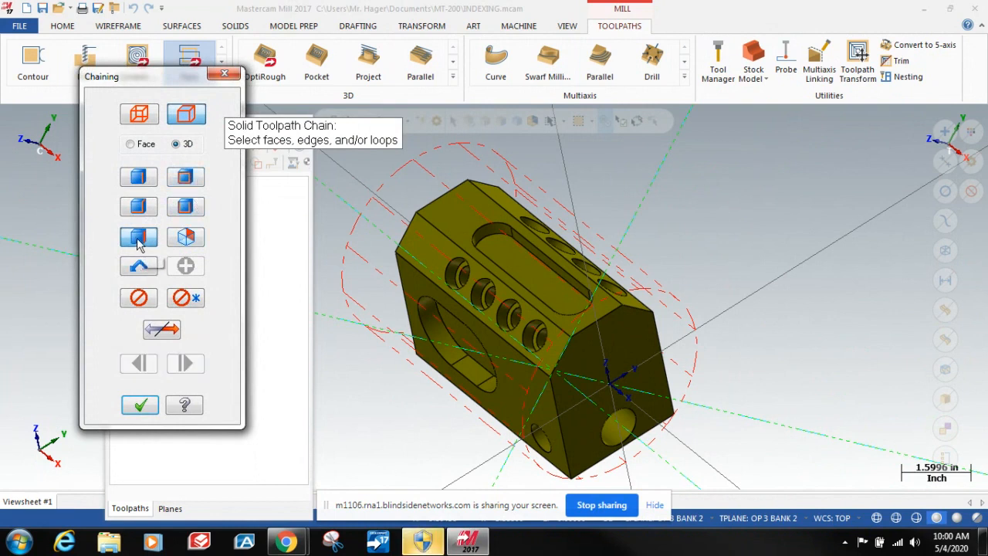
{"action": "left_click", "coordinate": [463, 220]}
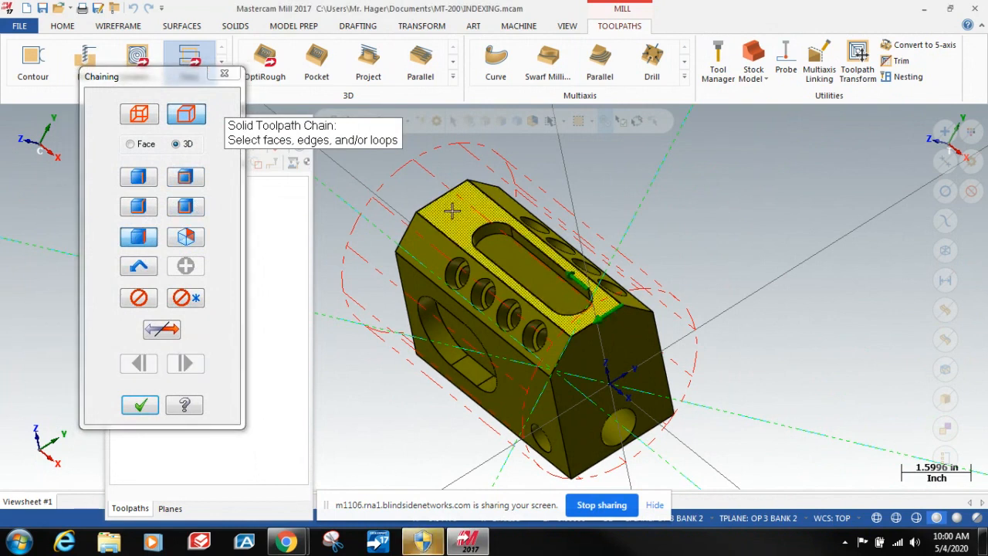
{"action": "left_click", "coordinate": [141, 407]}
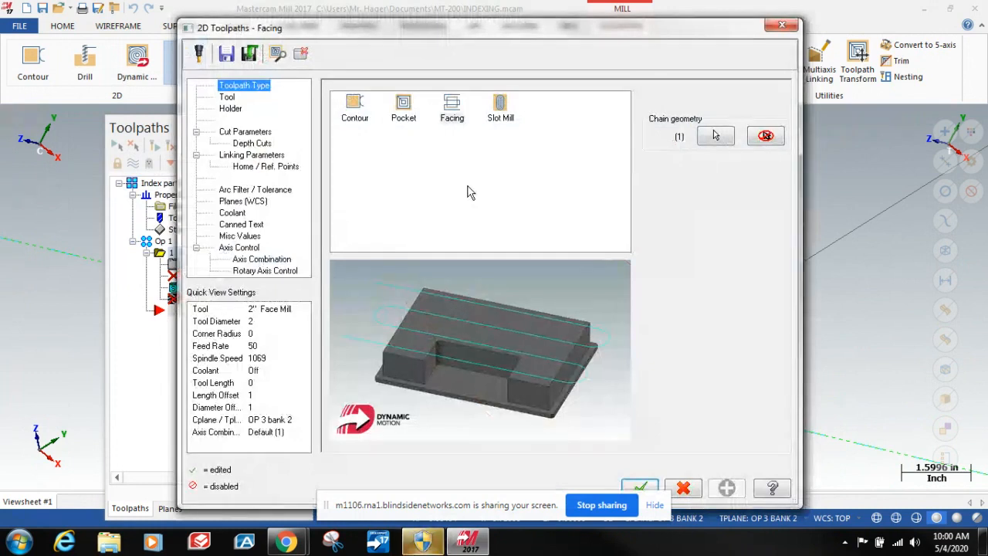
Keep the 2" face mill for the facing operation, generate the toolpath and save the operation.
{"action": "left_click", "coordinate": [227, 98]}
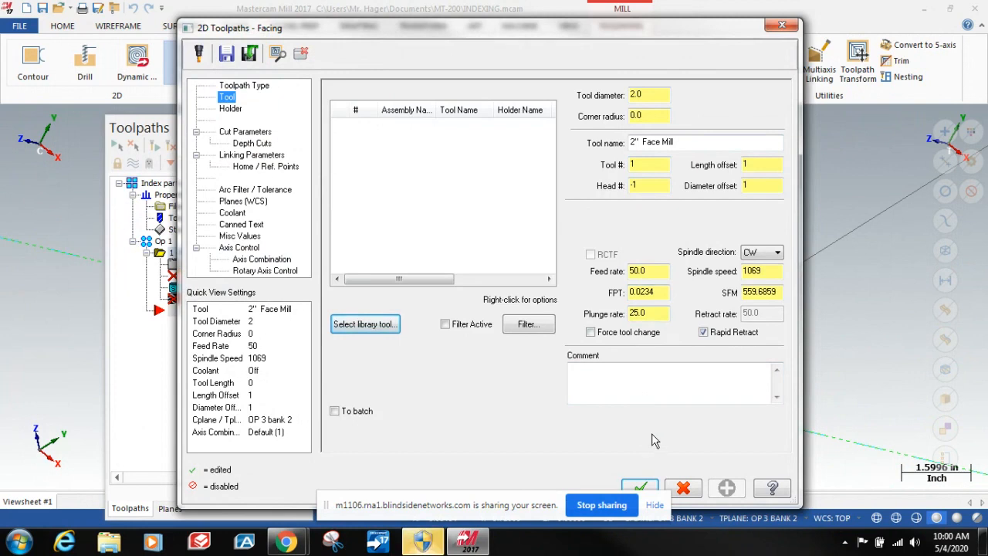
{"action": "left_click", "coordinate": [641, 486]}
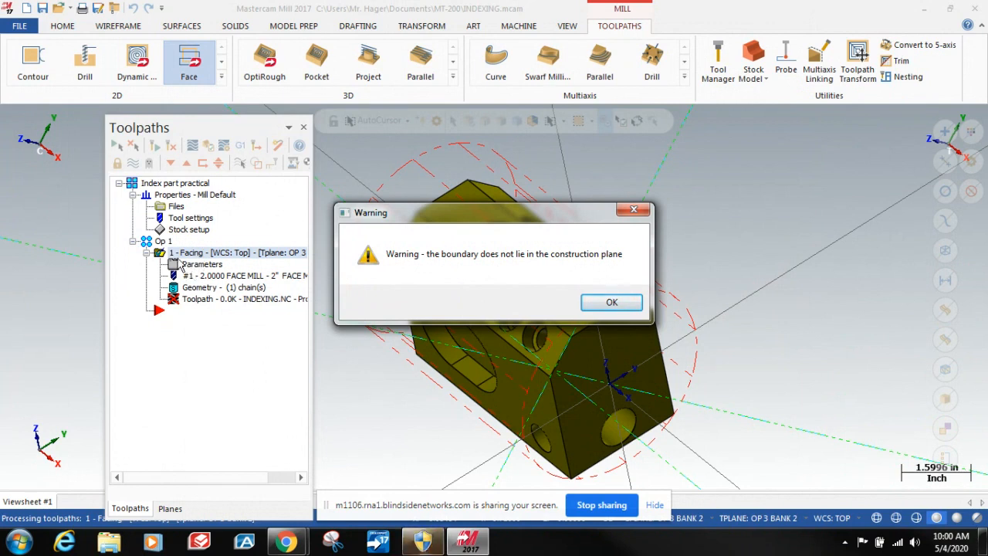
{"action": "left_click", "coordinate": [611, 302]}
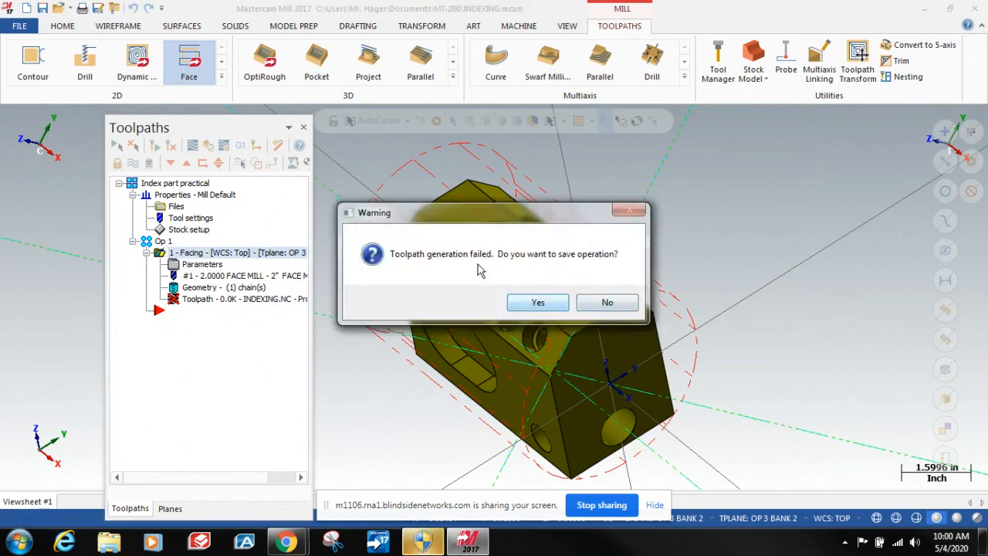
{"action": "left_click", "coordinate": [538, 303]}
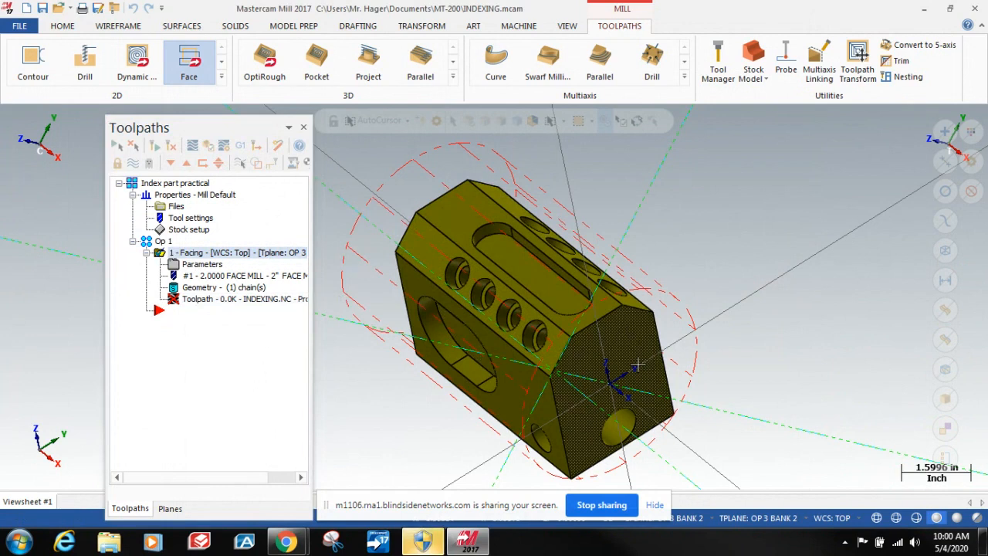
Make OP 1 top pocket the active construction and tool plane, and return to the toolpath list.
{"action": "scroll", "coordinate": [664, 362], "scroll_direction": "down", "scroll_amount": 3}
{"action": "scroll", "coordinate": [567, 434], "scroll_direction": "up", "scroll_amount": 3}
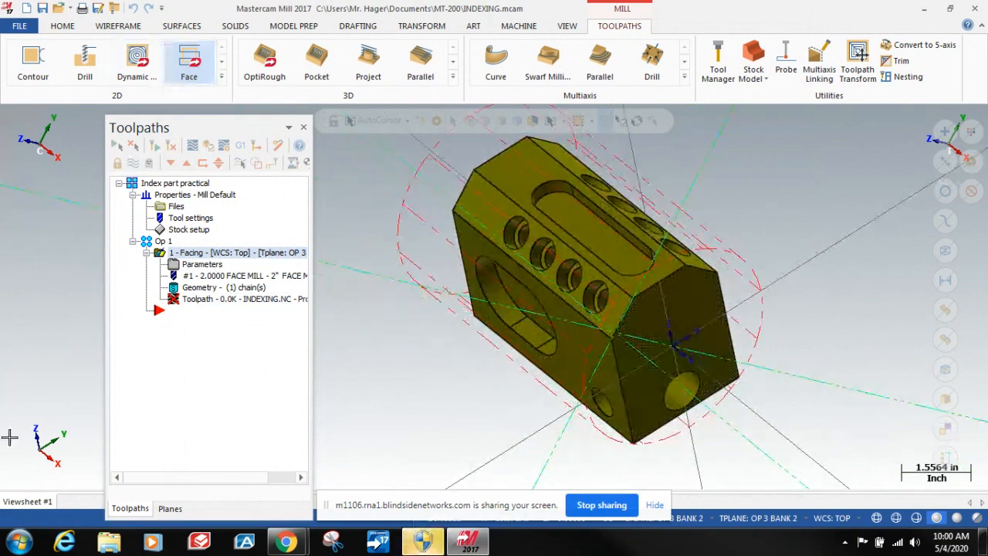
{"action": "left_click", "coordinate": [170, 507]}
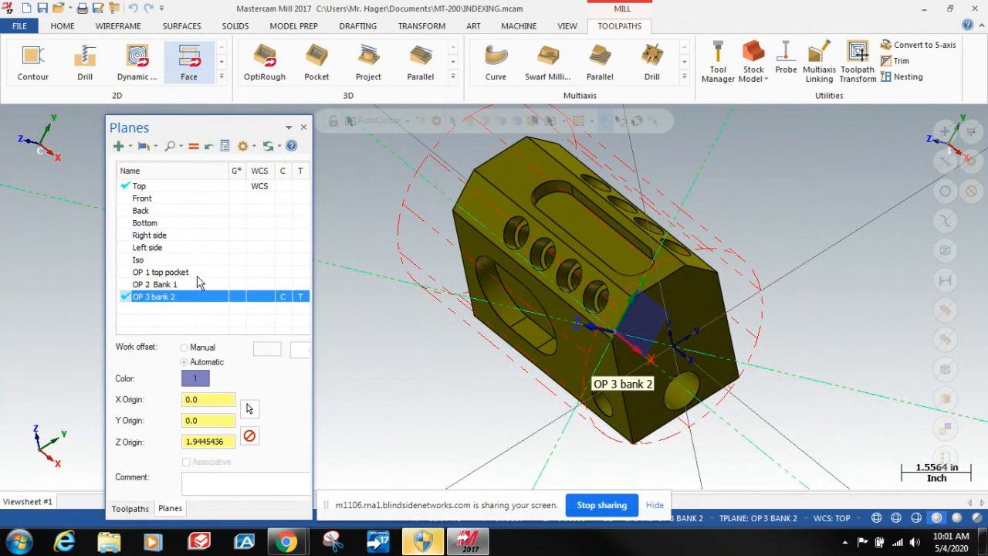
{"action": "left_click", "coordinate": [282, 274]}
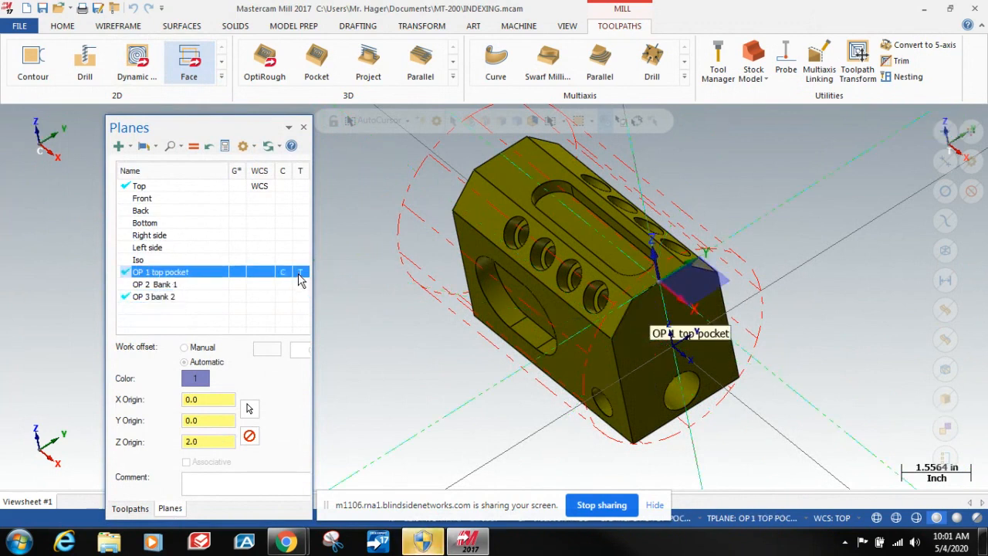
{"action": "left_click", "coordinate": [131, 508]}
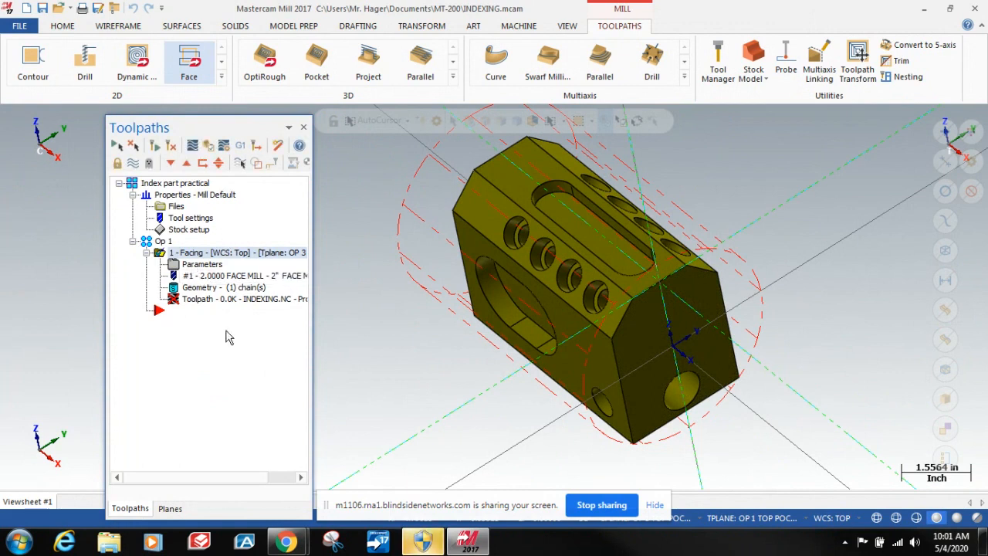
In the facing operation's plane settings, set the working coordinate system to OP 1 top pocket.
{"action": "left_click", "coordinate": [202, 263]}
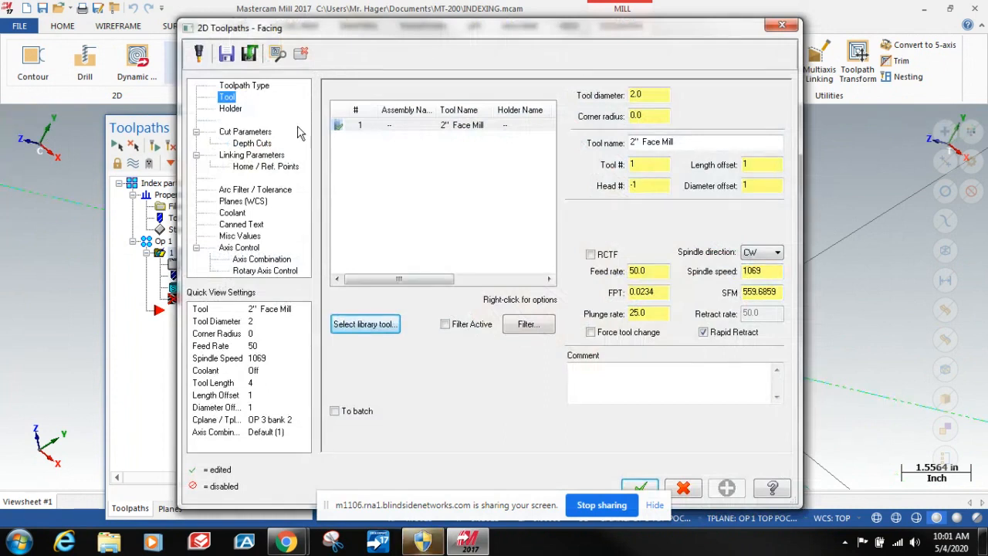
{"action": "left_click", "coordinate": [238, 203]}
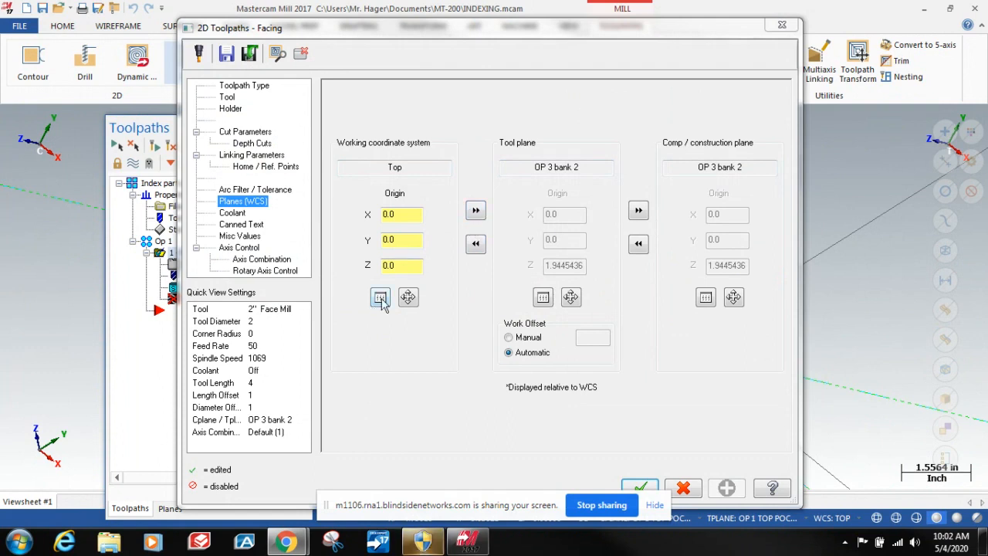
{"action": "left_click", "coordinate": [474, 212]}
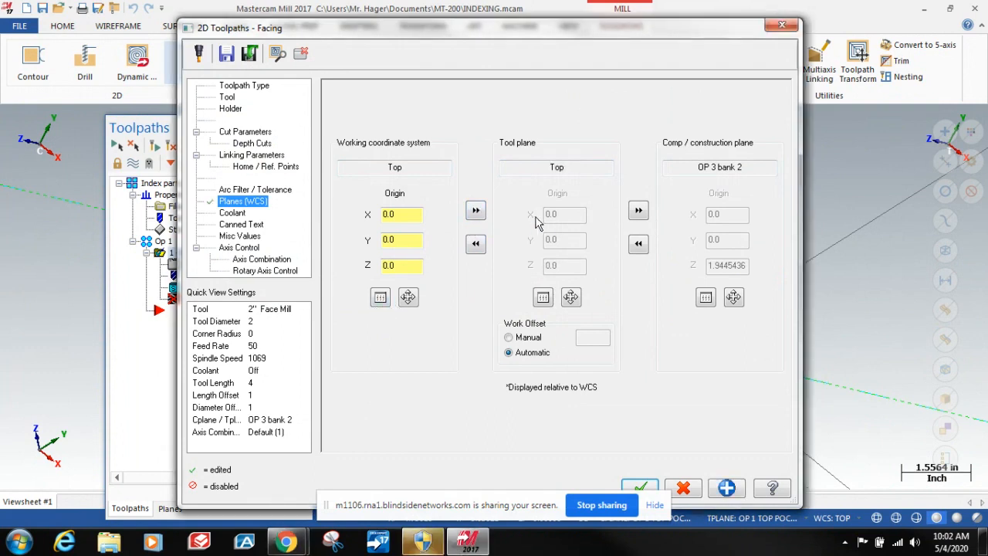
{"action": "left_click", "coordinate": [382, 299]}
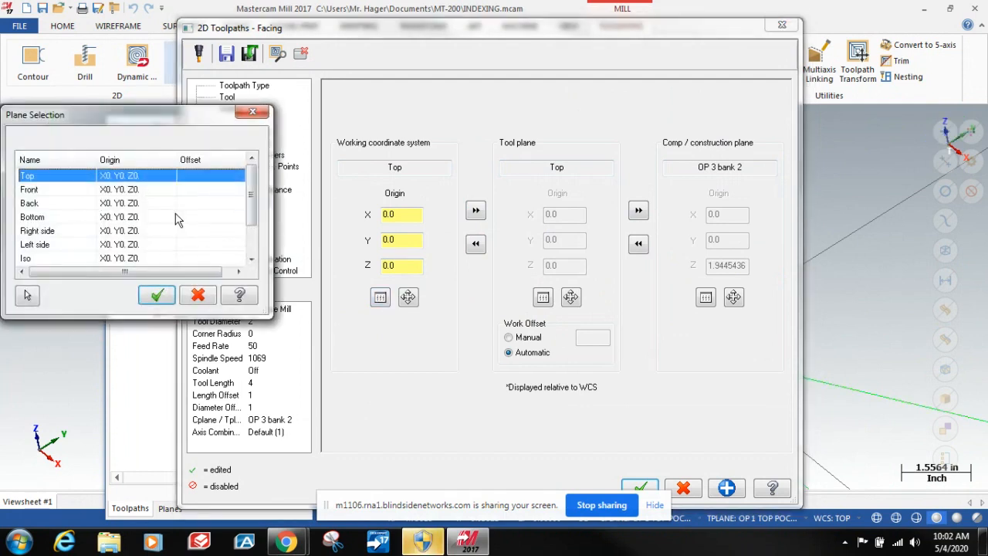
{"action": "left_click_drag", "start_coordinate": [253, 202], "coordinate": [253, 230]}
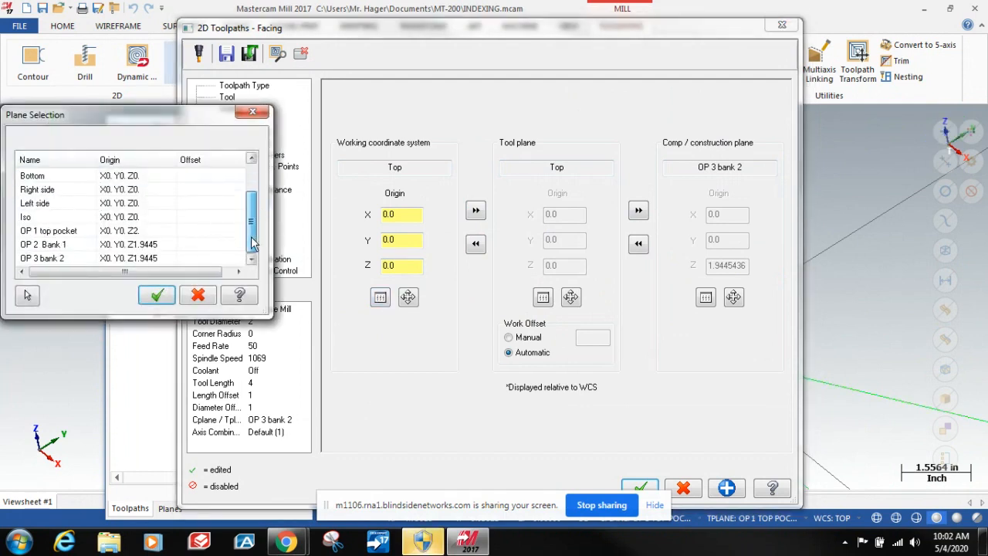
{"action": "left_click", "coordinate": [51, 233]}
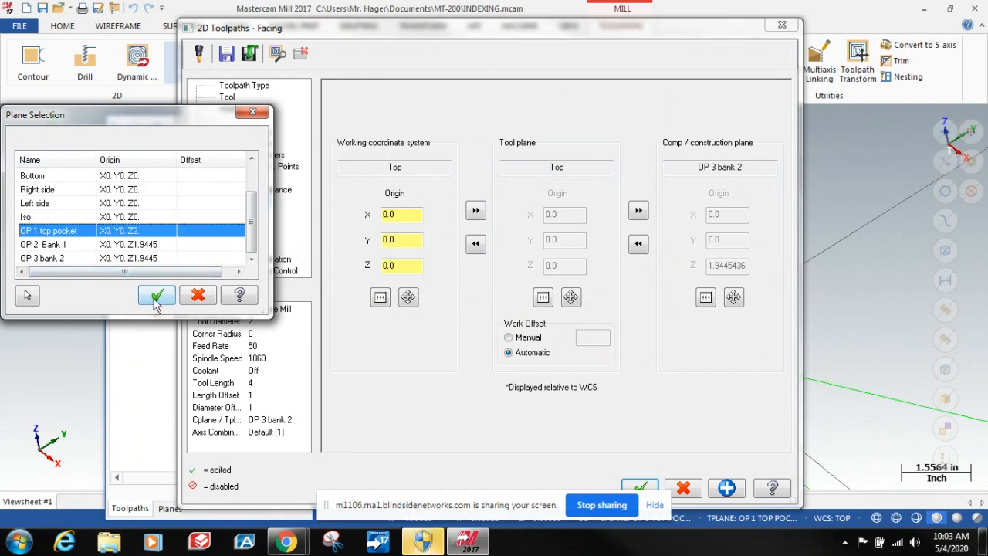
{"action": "left_click", "coordinate": [156, 295]}
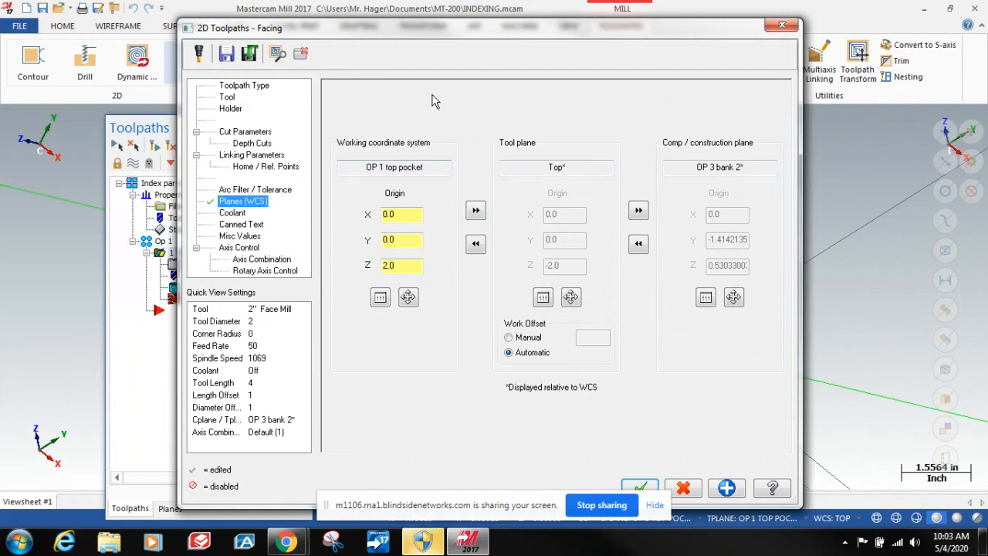
Copy the facing operation's working coordinate system to its tool plane and construction plane, and accept the parameters.
{"action": "left_click", "coordinate": [476, 212]}
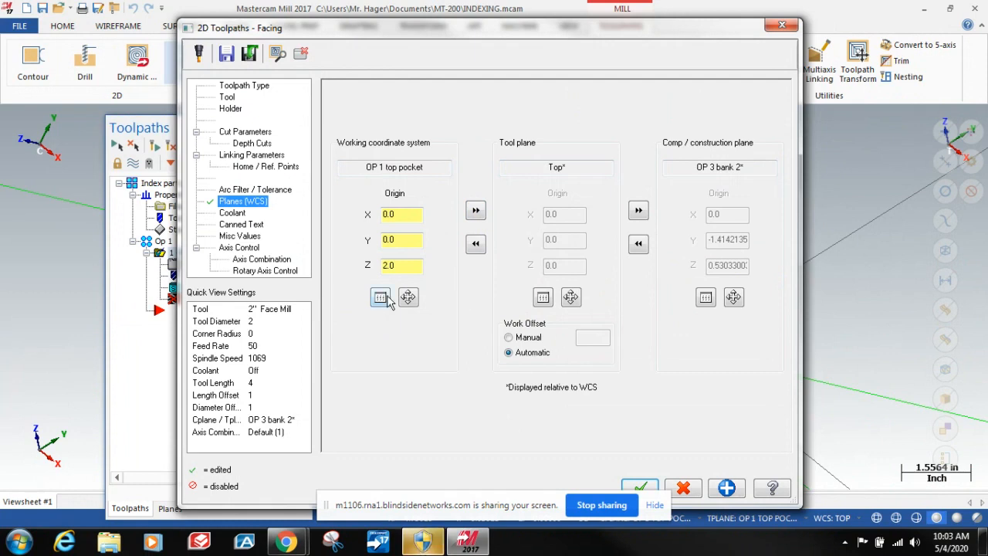
{"action": "left_click", "coordinate": [638, 213]}
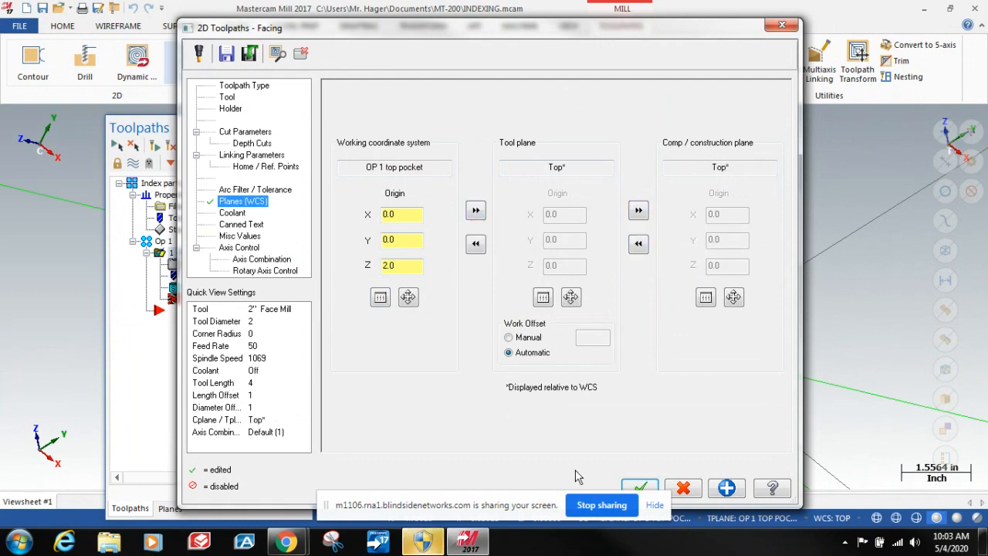
{"action": "left_click", "coordinate": [639, 488]}
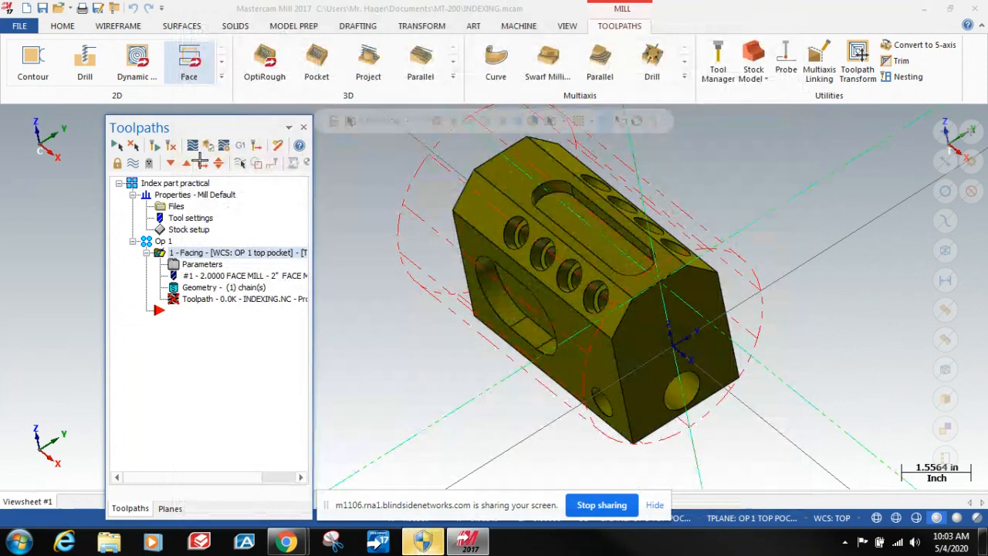
Try to regenerate the facing operation with its changed planes.
{"action": "left_click", "coordinate": [172, 146]}
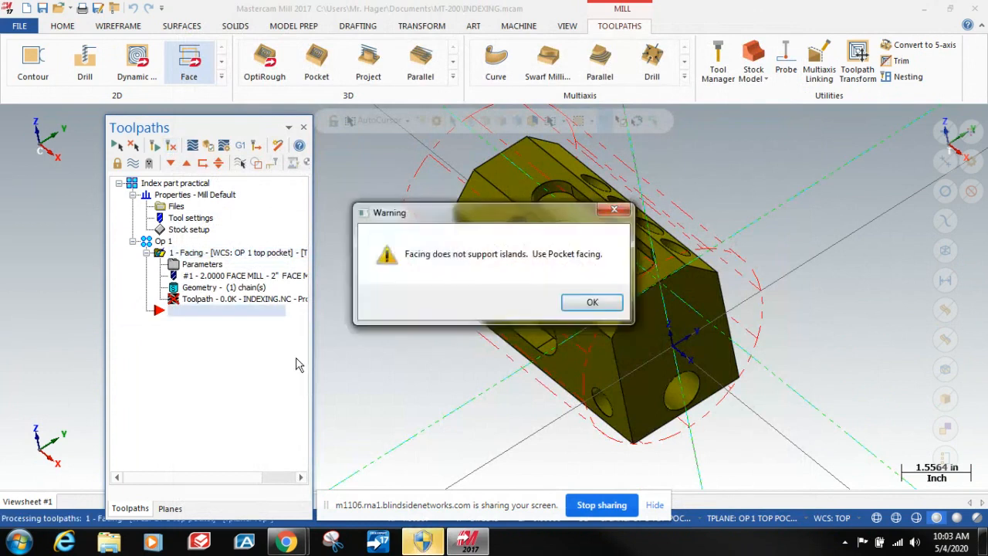
{"action": "left_click", "coordinate": [592, 303]}
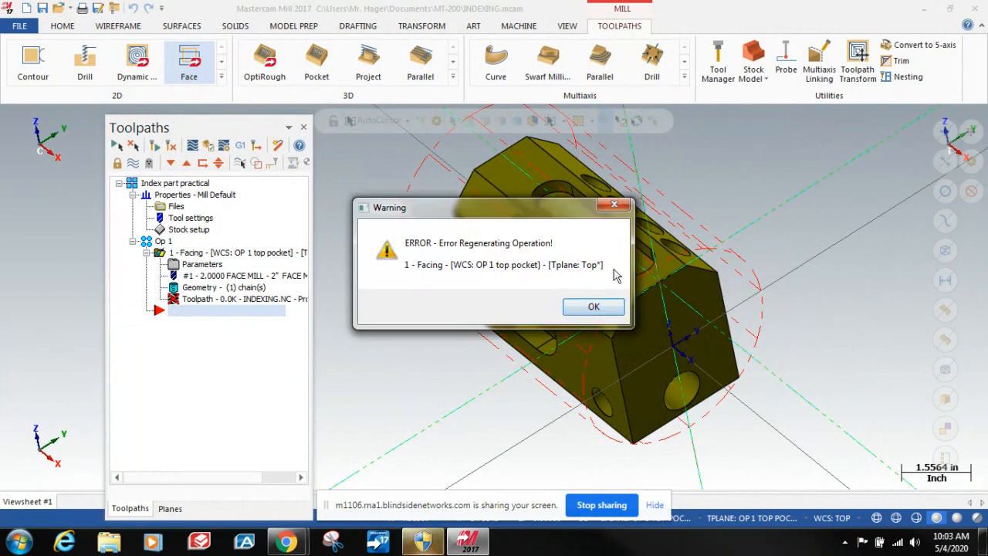
{"action": "left_click", "coordinate": [593, 308]}
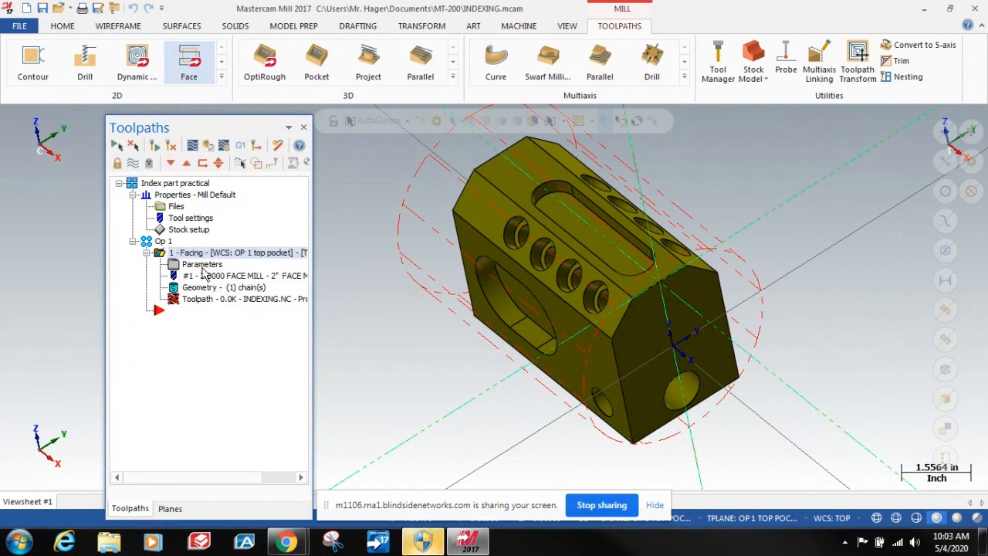
Rechain all of the facing operation's geometry, picking the loop around the part's top pocket face, and accept the new chain.
{"action": "left_click", "coordinate": [164, 251]}
{"action": "left_click", "coordinate": [203, 292]}
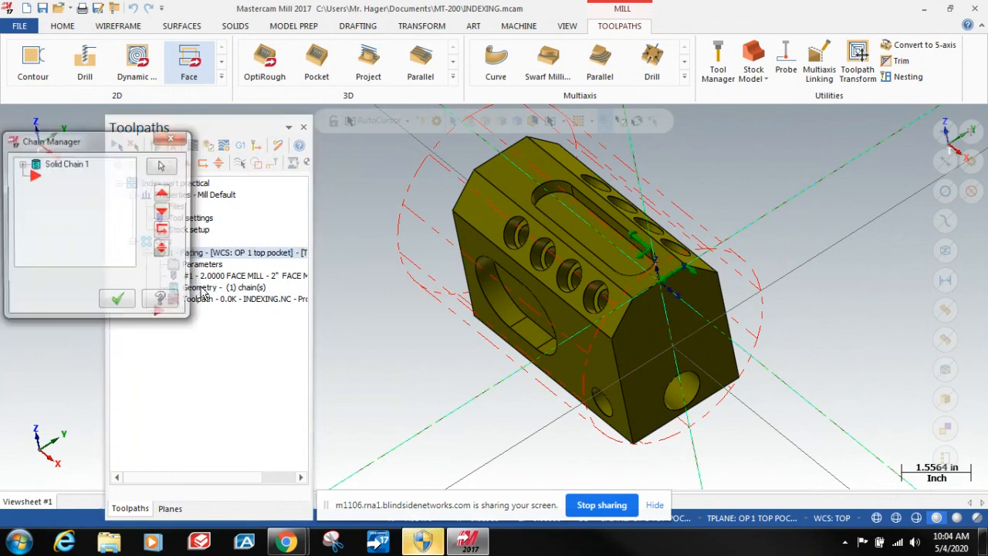
{"action": "right_click", "coordinate": [48, 189]}
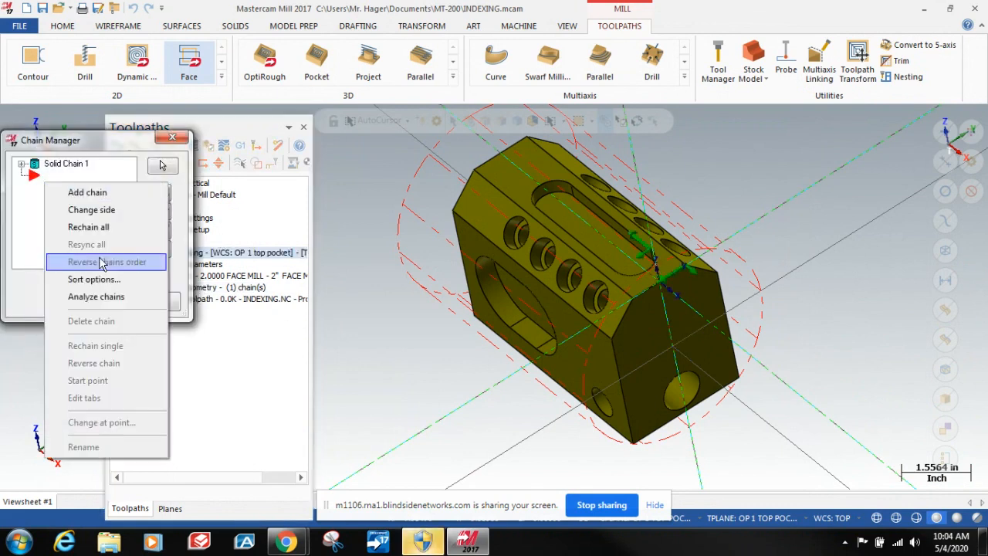
{"action": "left_click", "coordinate": [98, 228]}
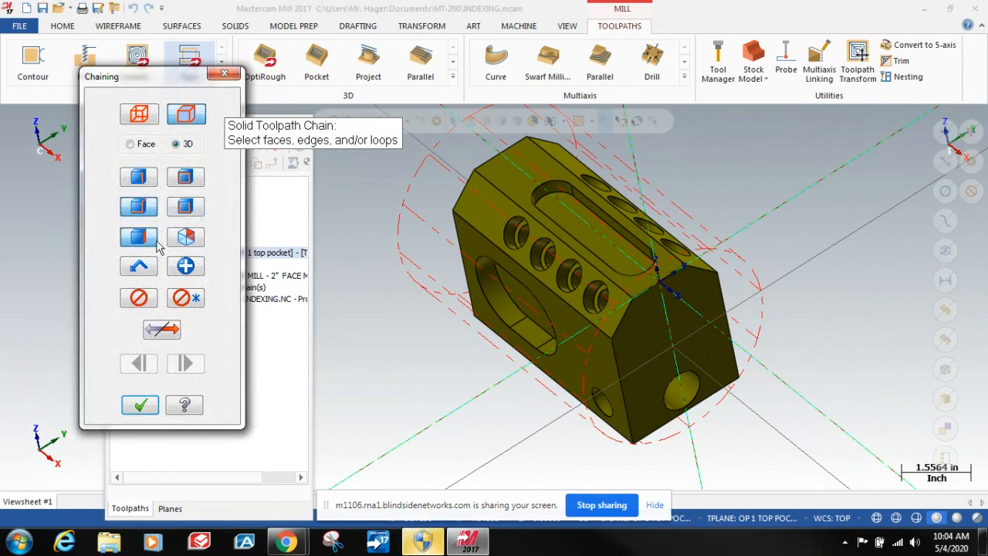
{"action": "left_click", "coordinate": [185, 179]}
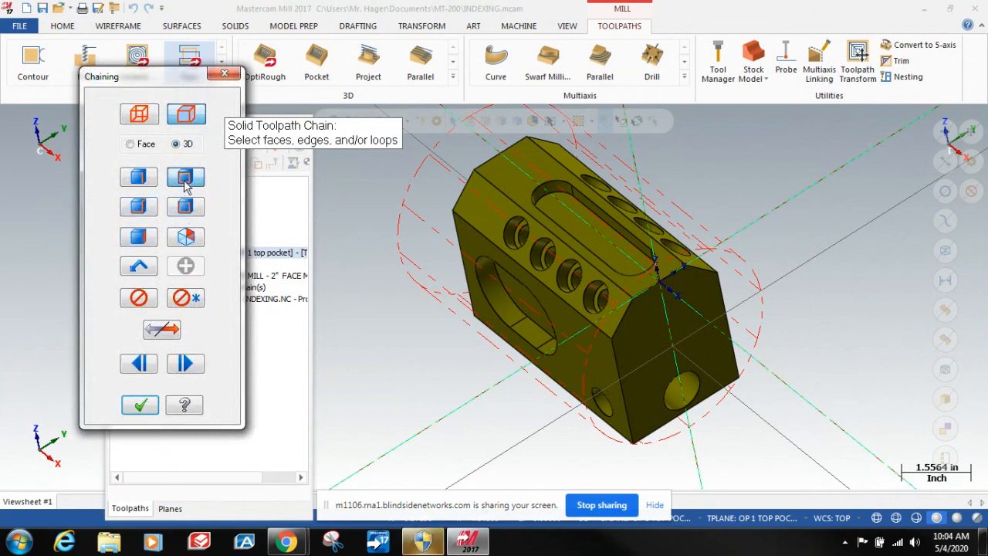
{"action": "left_click", "coordinate": [489, 161]}
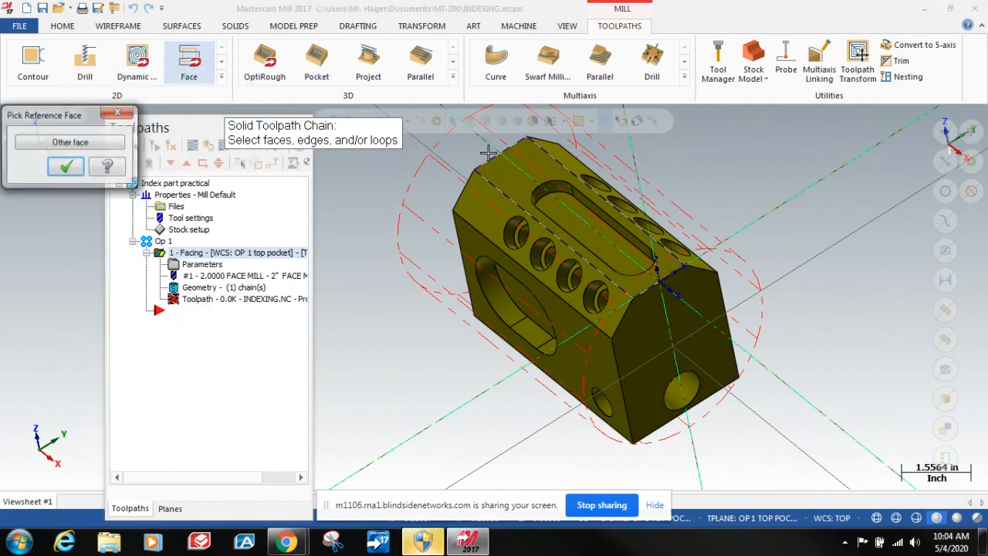
{"action": "left_click", "coordinate": [66, 170]}
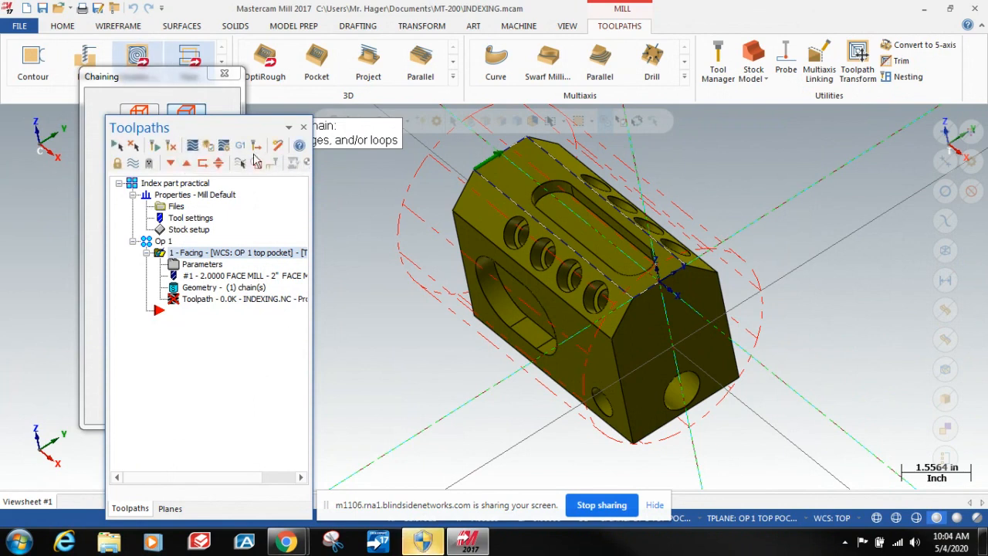
{"action": "left_click_drag", "start_coordinate": [210, 133], "coordinate": [354, 195]}
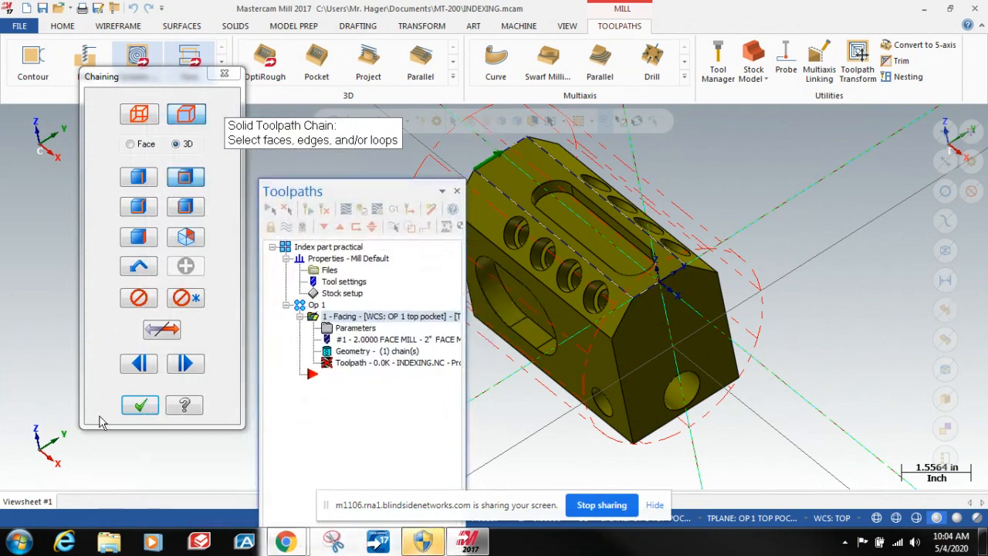
{"action": "left_click", "coordinate": [139, 404]}
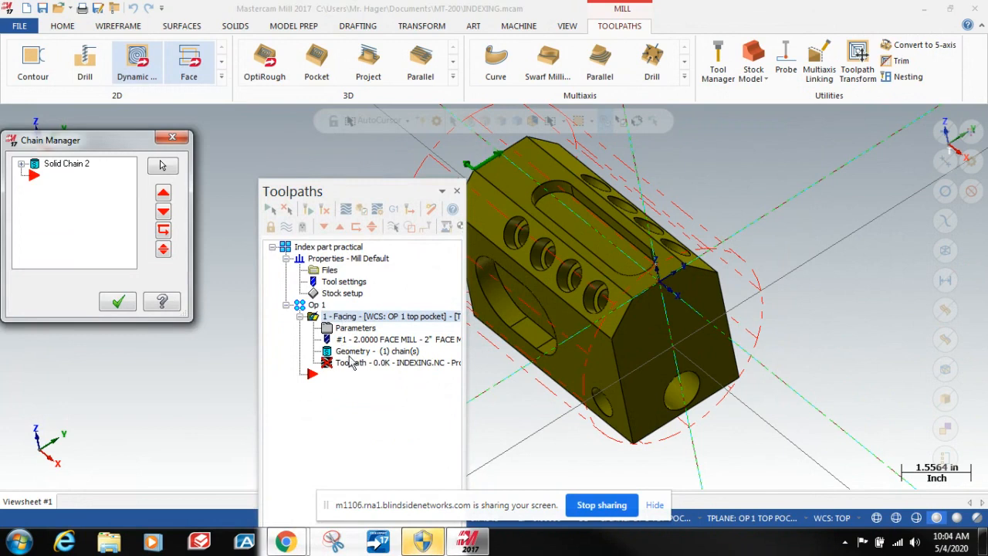
{"action": "left_click", "coordinate": [116, 302]}
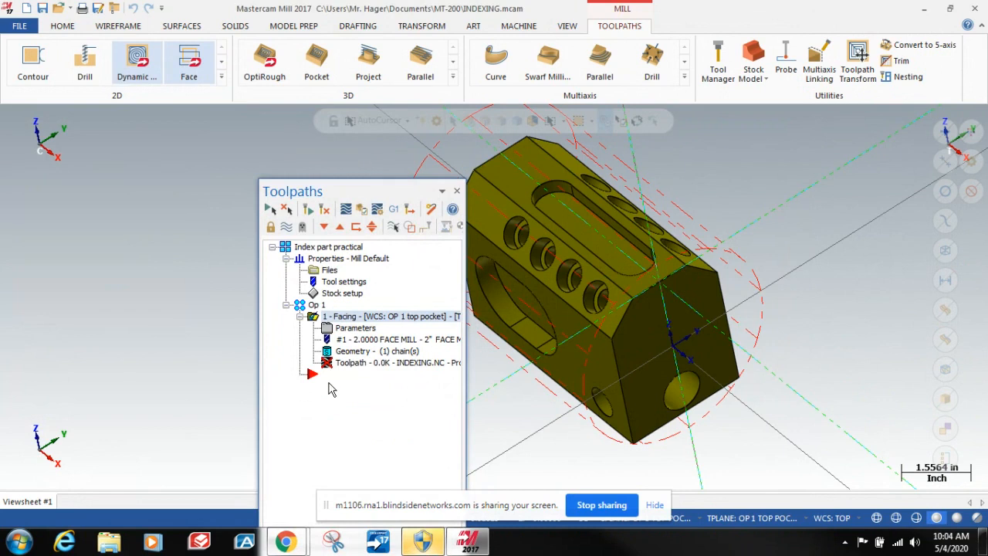
Regenerate the facing toolpath from its new chain and move the toolpath list clear of the part.
{"action": "left_click", "coordinate": [324, 209]}
{"action": "left_click_drag", "start_coordinate": [376, 190], "coordinate": [202, 62]}
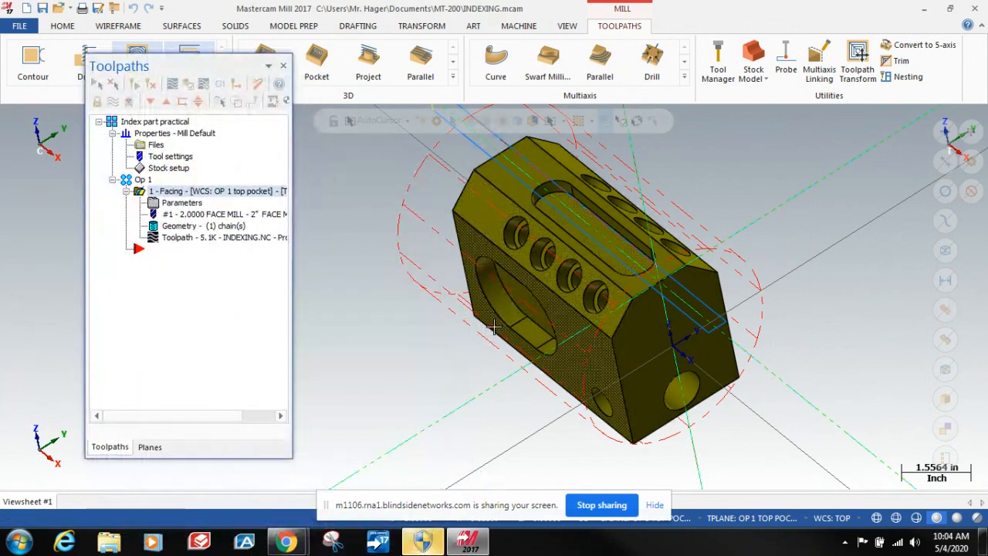
{"action": "scroll", "coordinate": [494, 332], "scroll_direction": "down", "scroll_amount": 3}
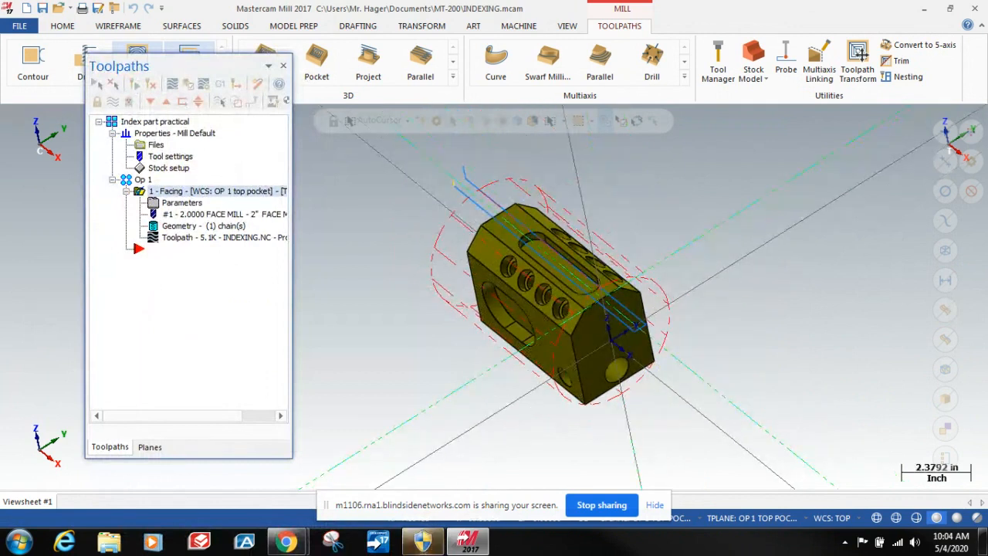
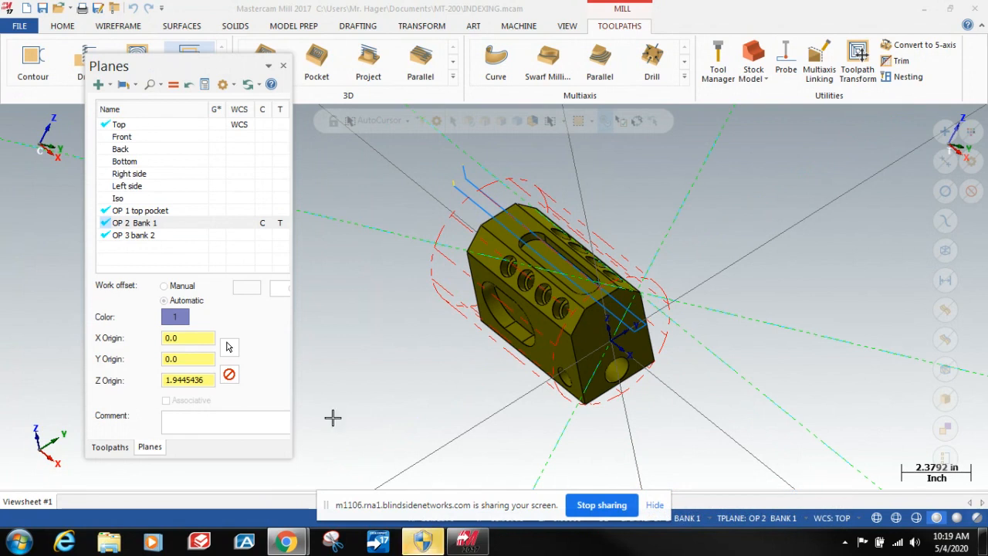
Switch the construction and tool planes to OP 1 top pocket and back to OP 2 Bank 1, and return to the toolpath list.
{"action": "left_click", "coordinate": [264, 211]}
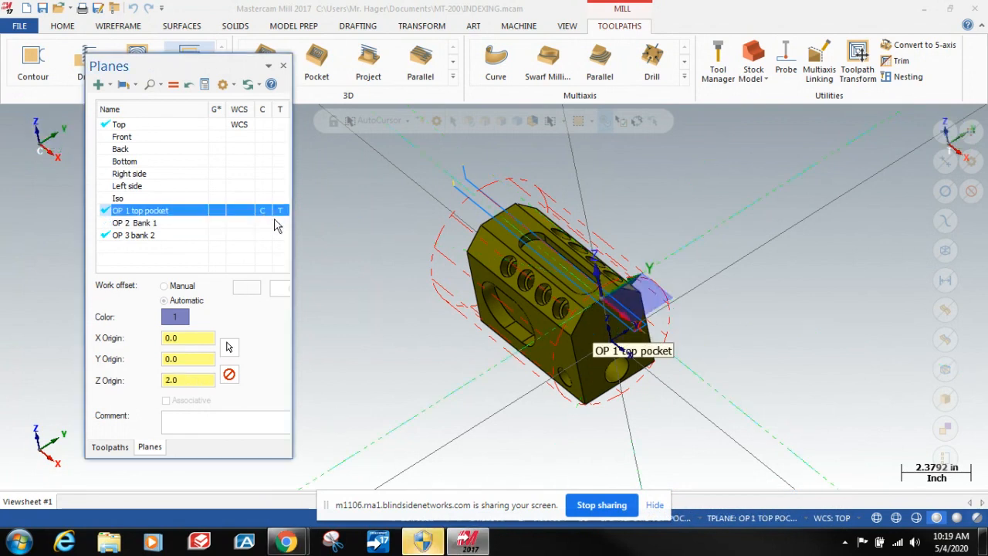
{"action": "left_click", "coordinate": [262, 224]}
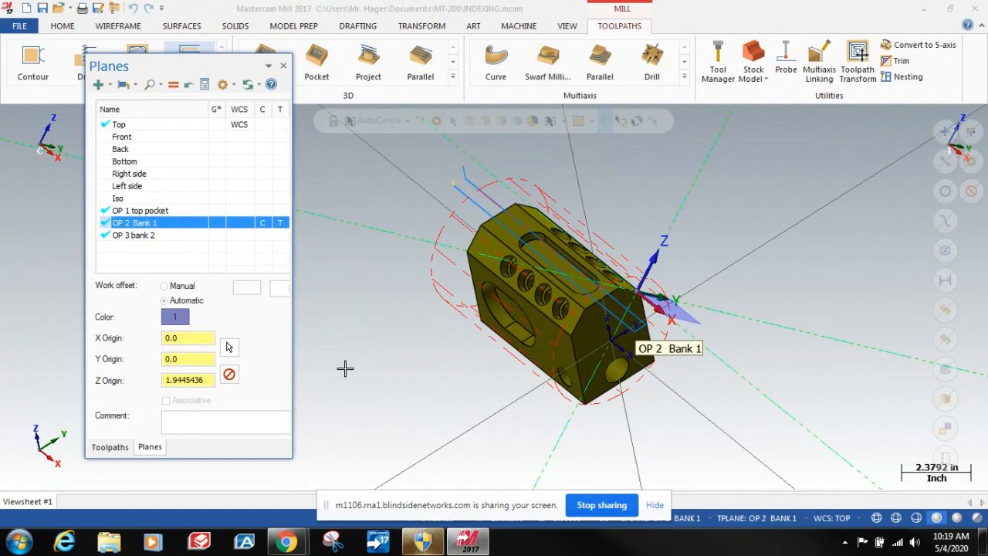
{"action": "left_click", "coordinate": [109, 447]}
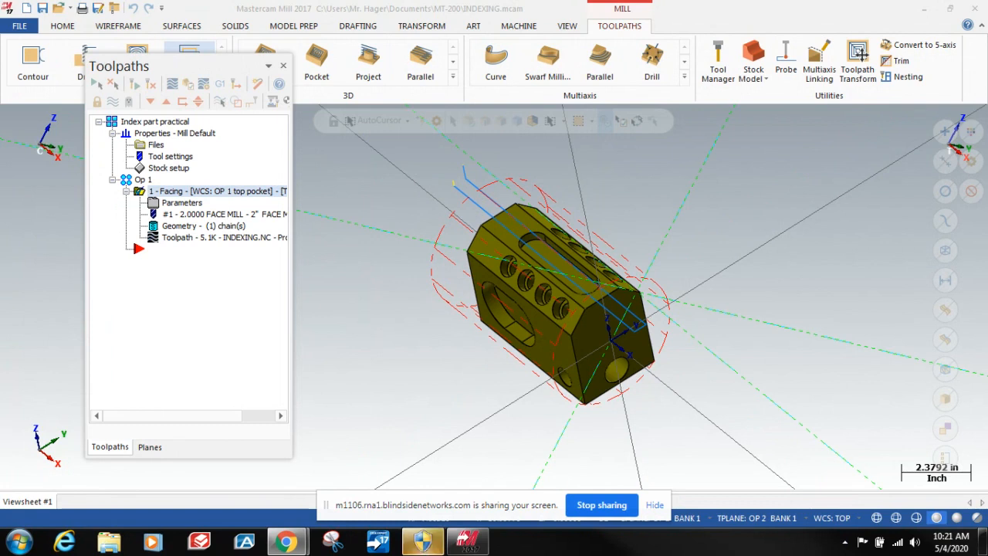
Start a Drill toolpath on the centres of the four counterbored holes in the angled face beside the top pocket.
{"action": "left_click", "coordinate": [721, 217]}
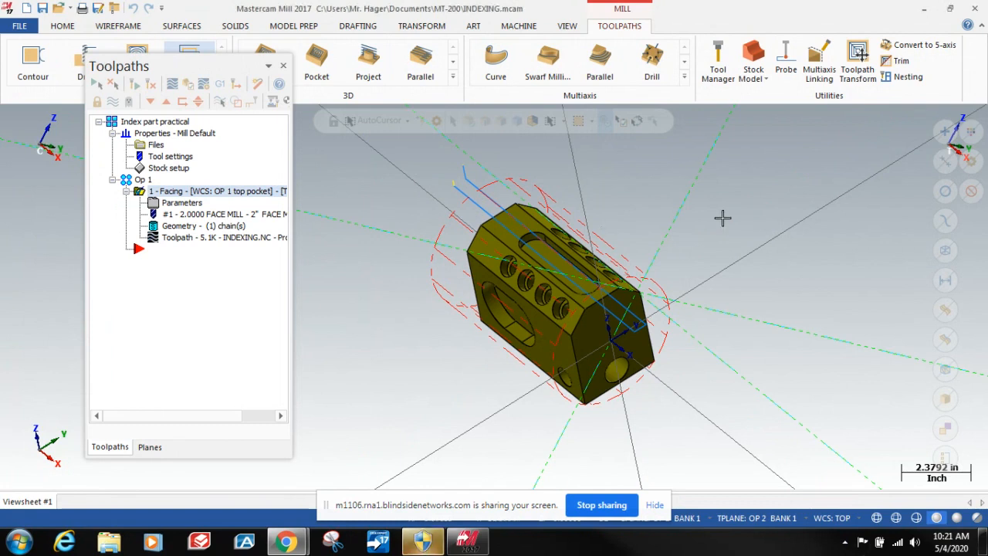
{"action": "mouse_move", "coordinate": [722, 217]}
{"action": "middle_mouse_down"}
{"action": "mouse_move", "coordinate": [666, 234]}
{"action": "mouse_move", "coordinate": [615, 229]}
{"action": "mouse_move", "coordinate": [691, 245]}
{"action": "mouse_move", "coordinate": [635, 233]}
{"action": "mouse_move", "coordinate": [648, 250]}
{"action": "middle_mouse_up"}
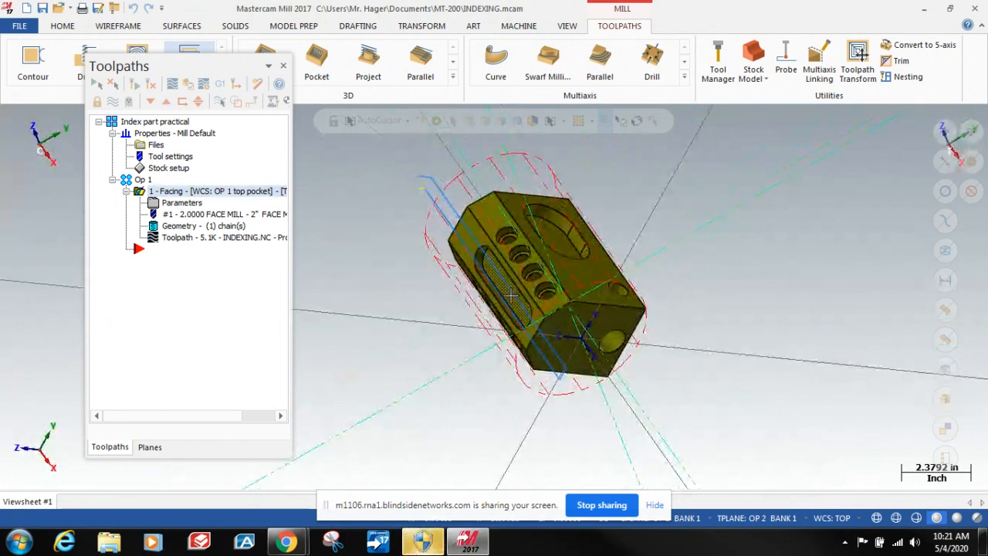
{"action": "scroll", "coordinate": [541, 263], "scroll_direction": "up", "scroll_amount": 3}
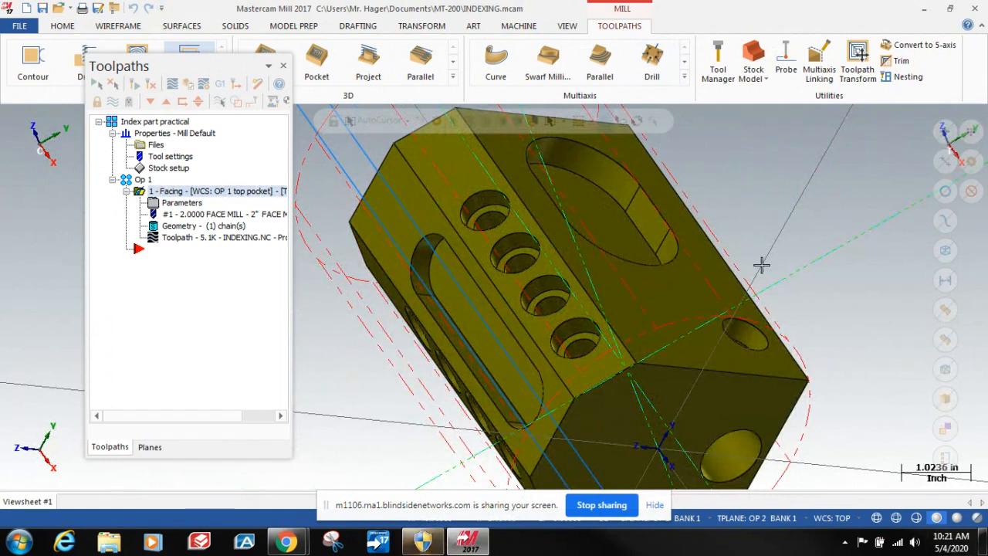
{"action": "left_click_drag", "start_coordinate": [187, 75], "coordinate": [156, 129]}
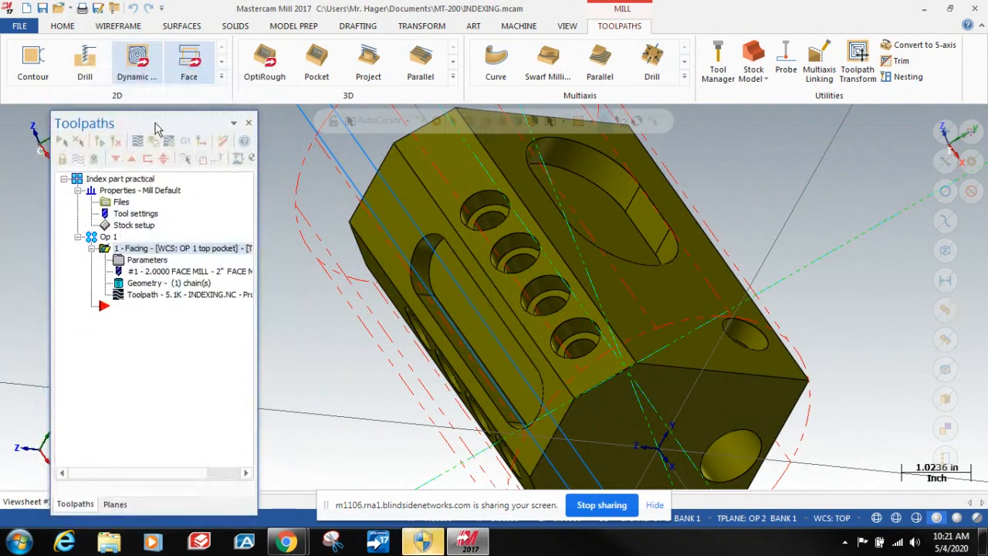
{"action": "left_click", "coordinate": [86, 63]}
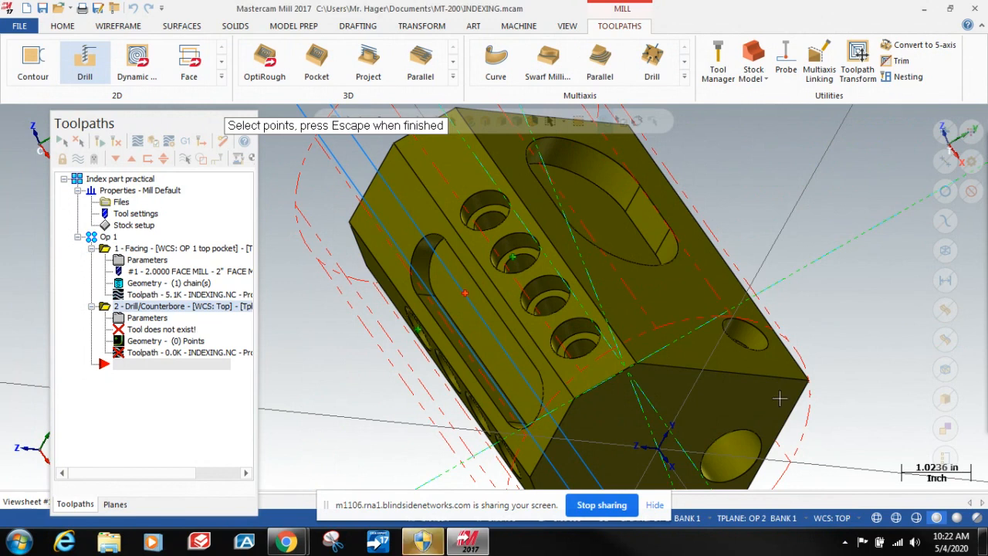
{"action": "left_click", "coordinate": [553, 338]}
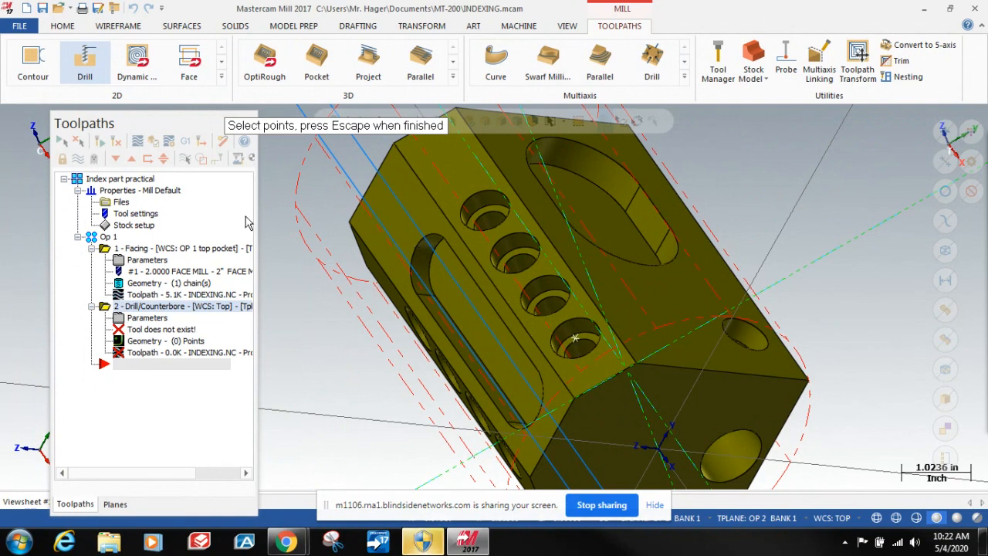
{"action": "left_click", "coordinate": [544, 292]}
{"action": "left_click", "coordinate": [511, 253]}
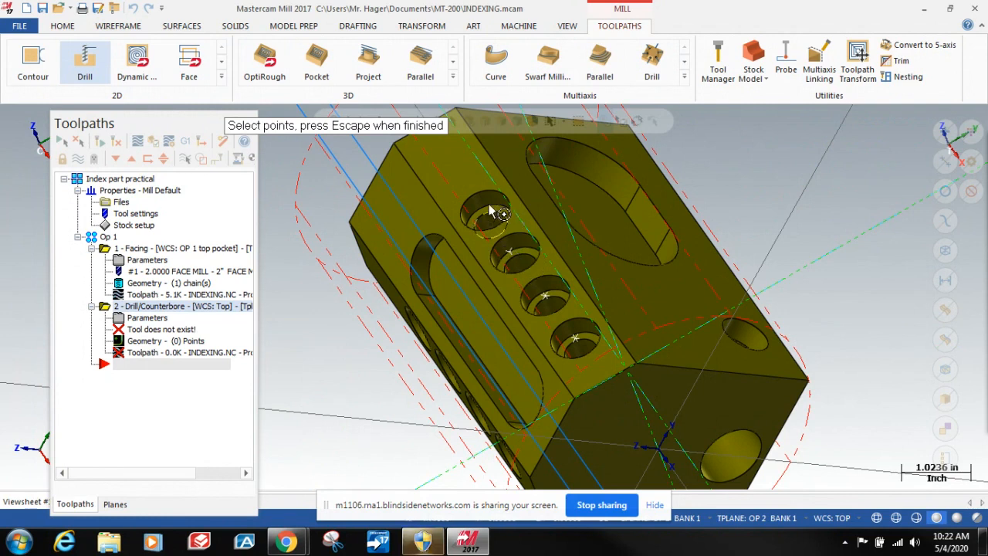
{"action": "left_click", "coordinate": [494, 213]}
{"action": "key", "text": "Escape"}
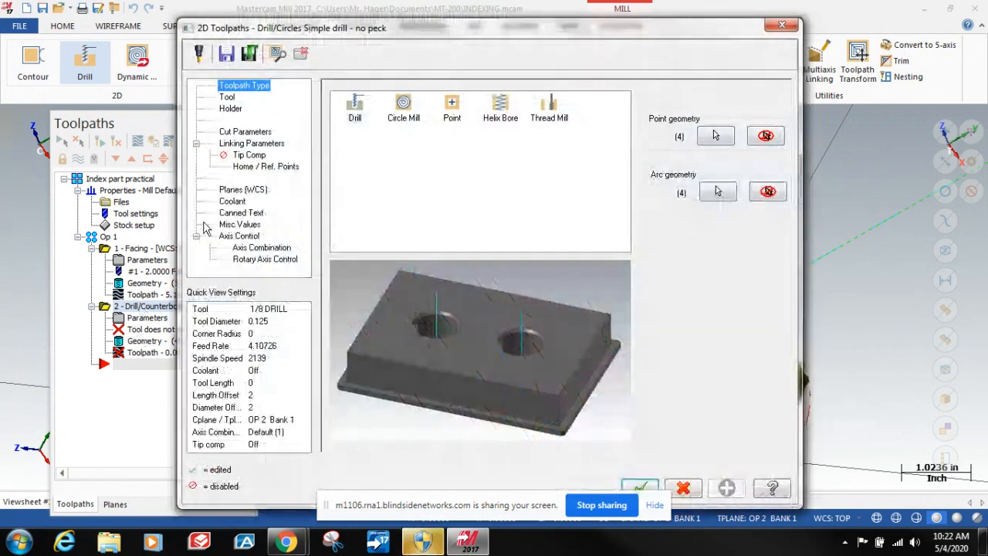
Assign the 0.125 diameter 1 CENTER DRILL from the tool library to the drill operation.
{"action": "left_click", "coordinate": [226, 97]}
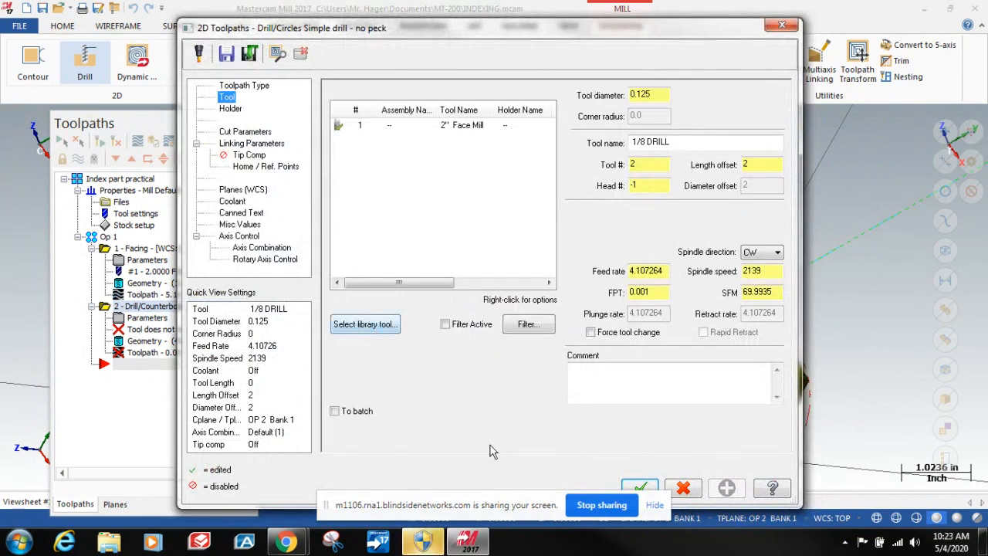
{"action": "left_click", "coordinate": [358, 328]}
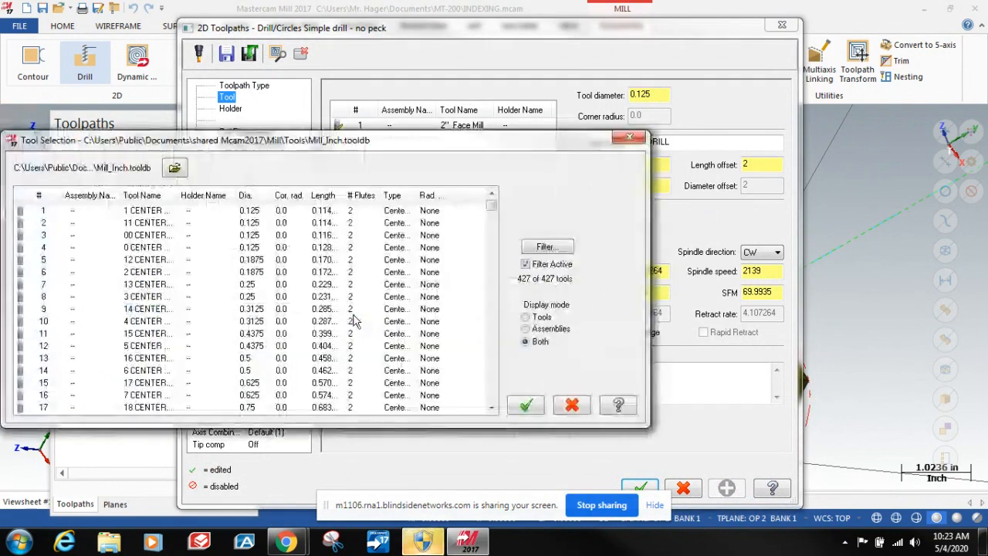
{"action": "left_click", "coordinate": [150, 214]}
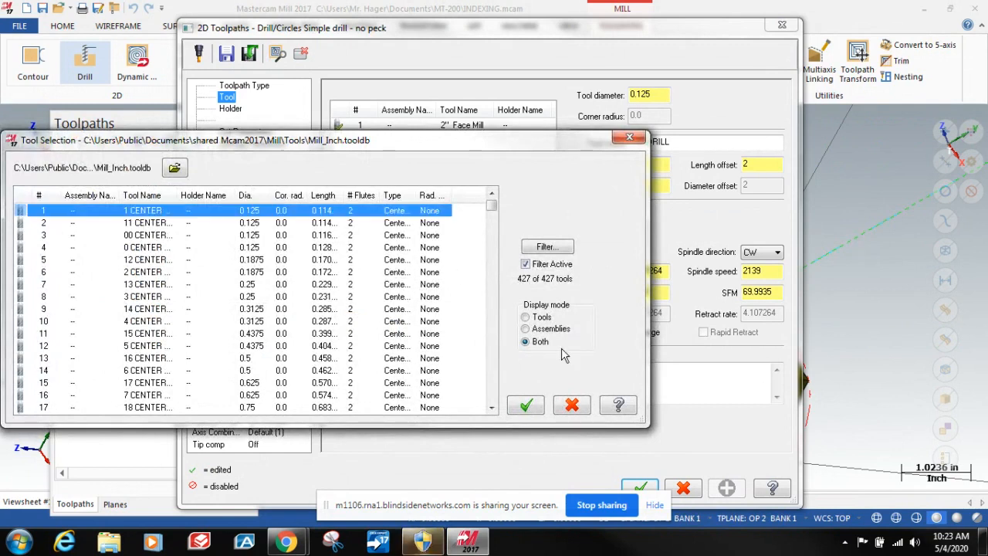
{"action": "left_click", "coordinate": [525, 407]}
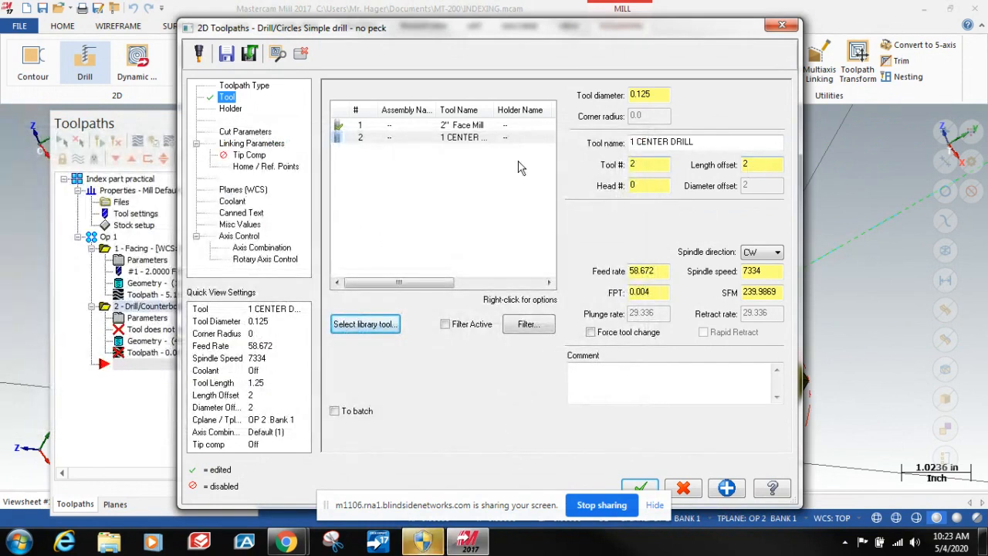
Keep the Drill/Counterbore cycle, set an incremental drilling depth of -0.5, and generate the drill toolpath.
{"action": "left_click", "coordinate": [235, 133]}
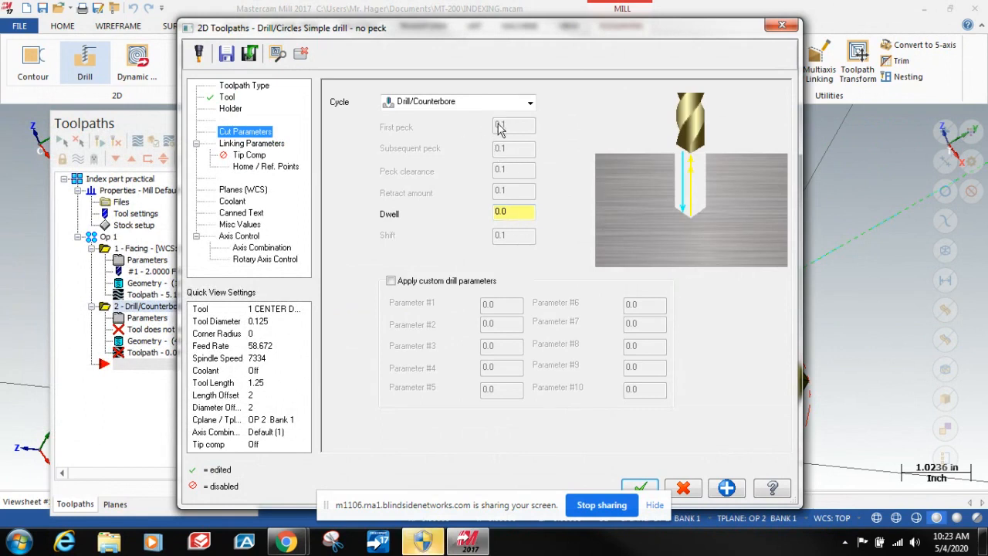
{"action": "left_click", "coordinate": [253, 146]}
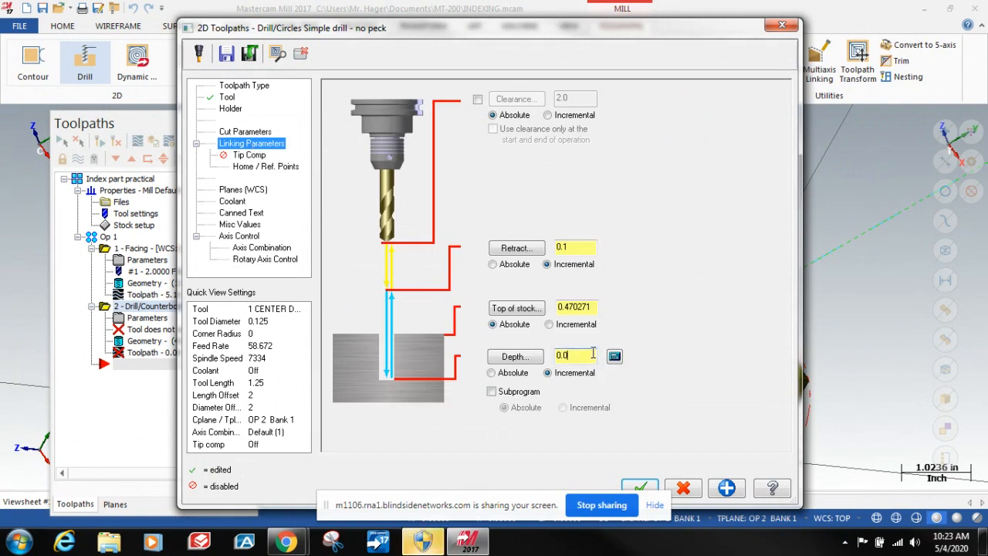
{"action": "left_click_drag", "start_coordinate": [593, 353], "coordinate": [533, 353]}
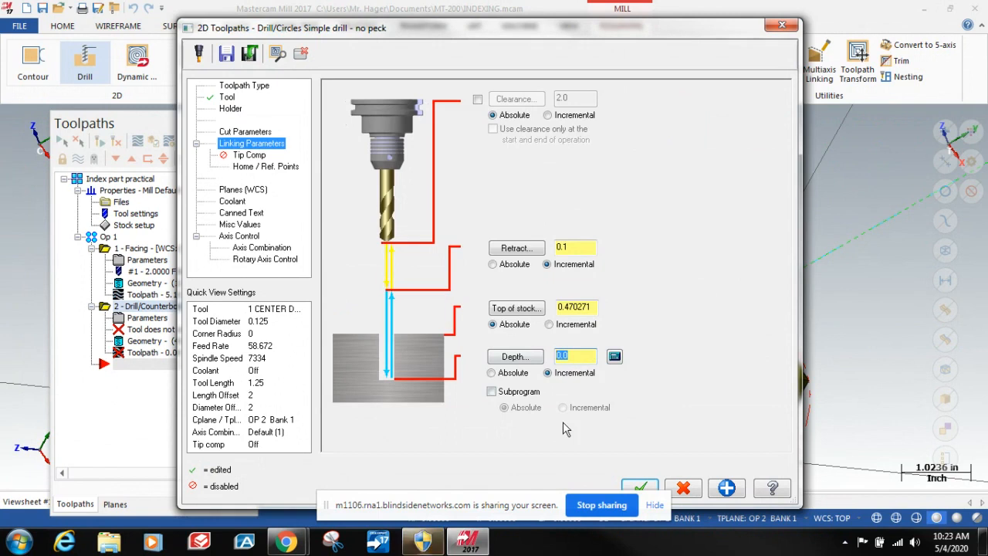
{"action": "type", "text": "-.5"}
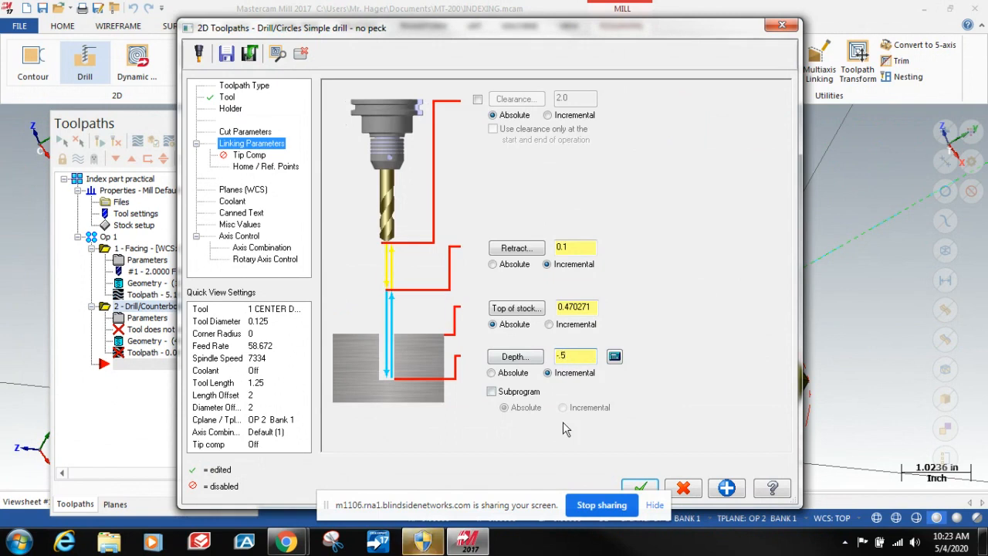
{"action": "left_click", "coordinate": [640, 488]}
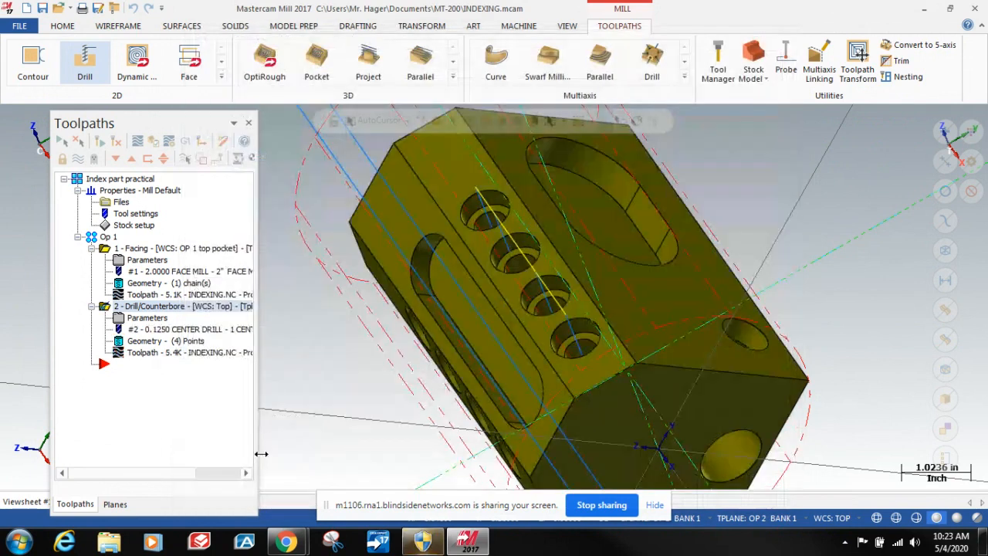
{"action": "middle_click_drag", "start_coordinate": [290, 431], "coordinate": [348, 402]}
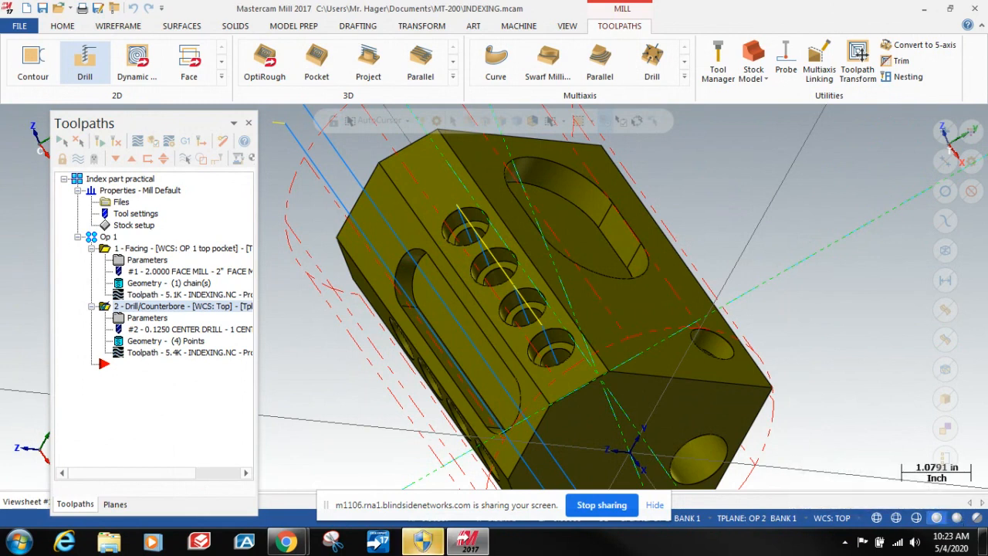
Open the working coordinate system and plane settings of the center drill operation.
{"action": "left_click", "coordinate": [142, 319]}
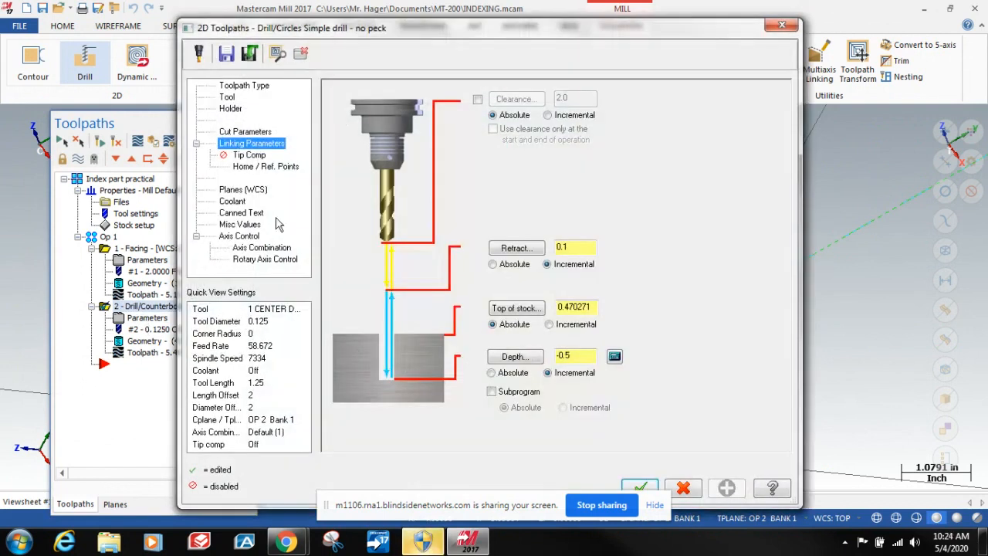
{"action": "left_click", "coordinate": [243, 191]}
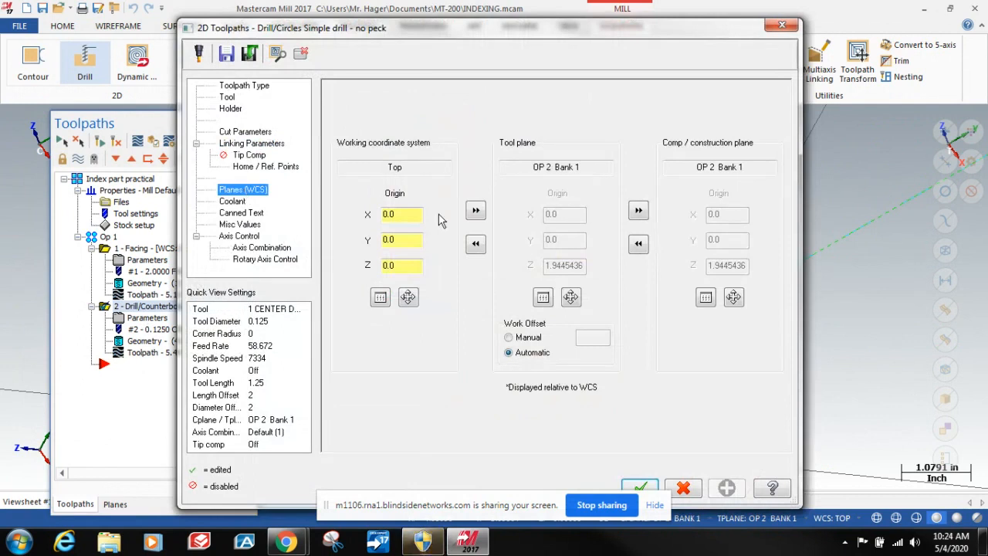